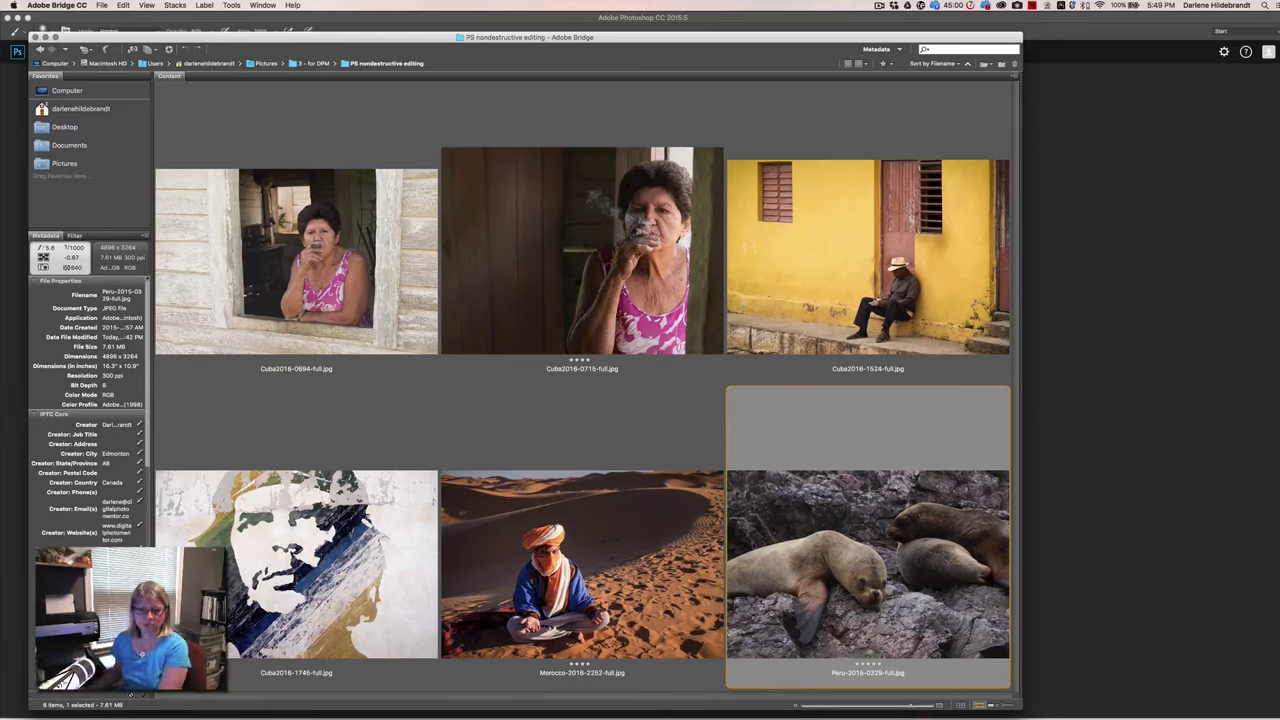
- Open the sea lion photo Peru-2015-0329-full.jpg from Bridge in Photoshop
drag(857, 542, 1079, 314)
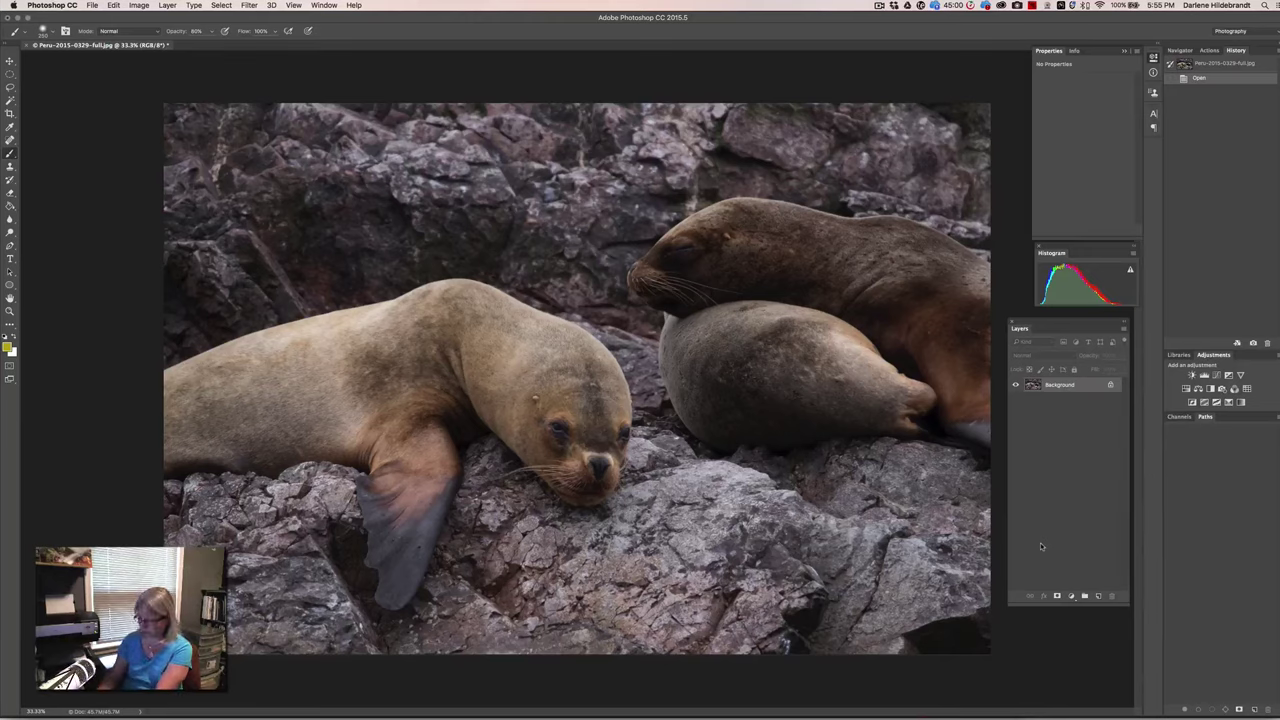
- Start a Levels adjustment directly on the Background, set the black input to 21 and the white input to 219, and enable the preview
key(super)
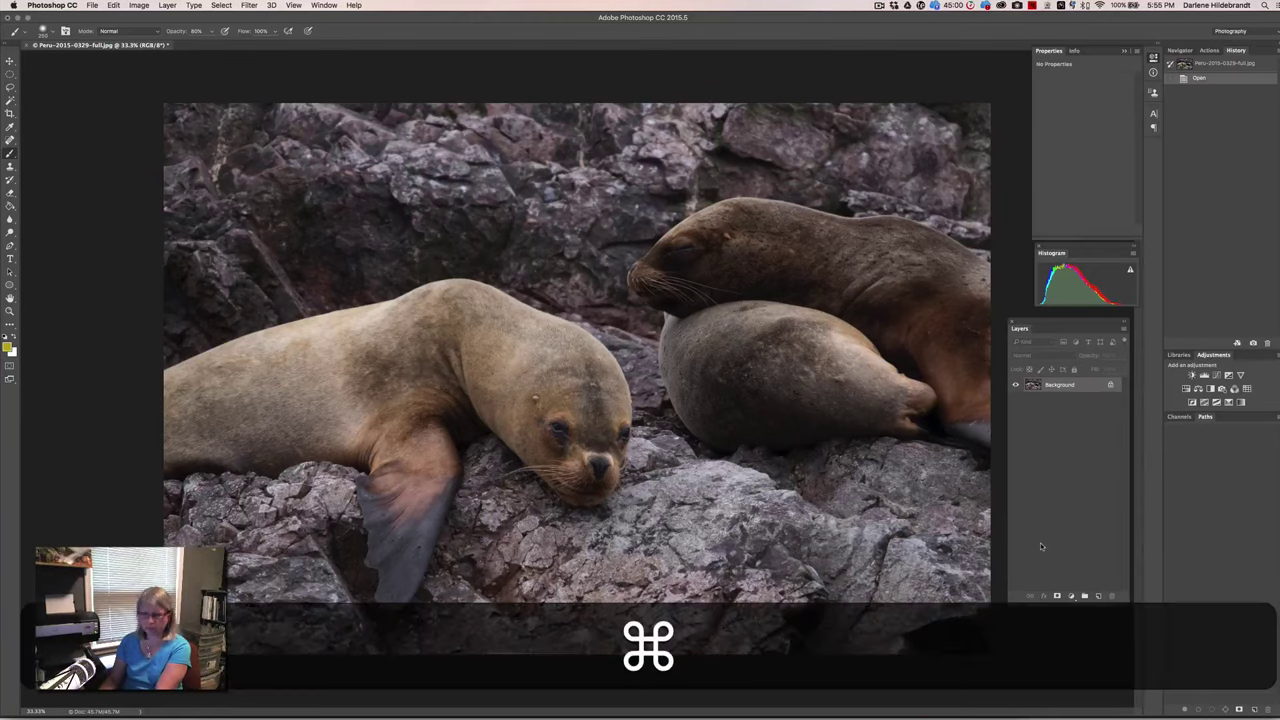
key(super+l)
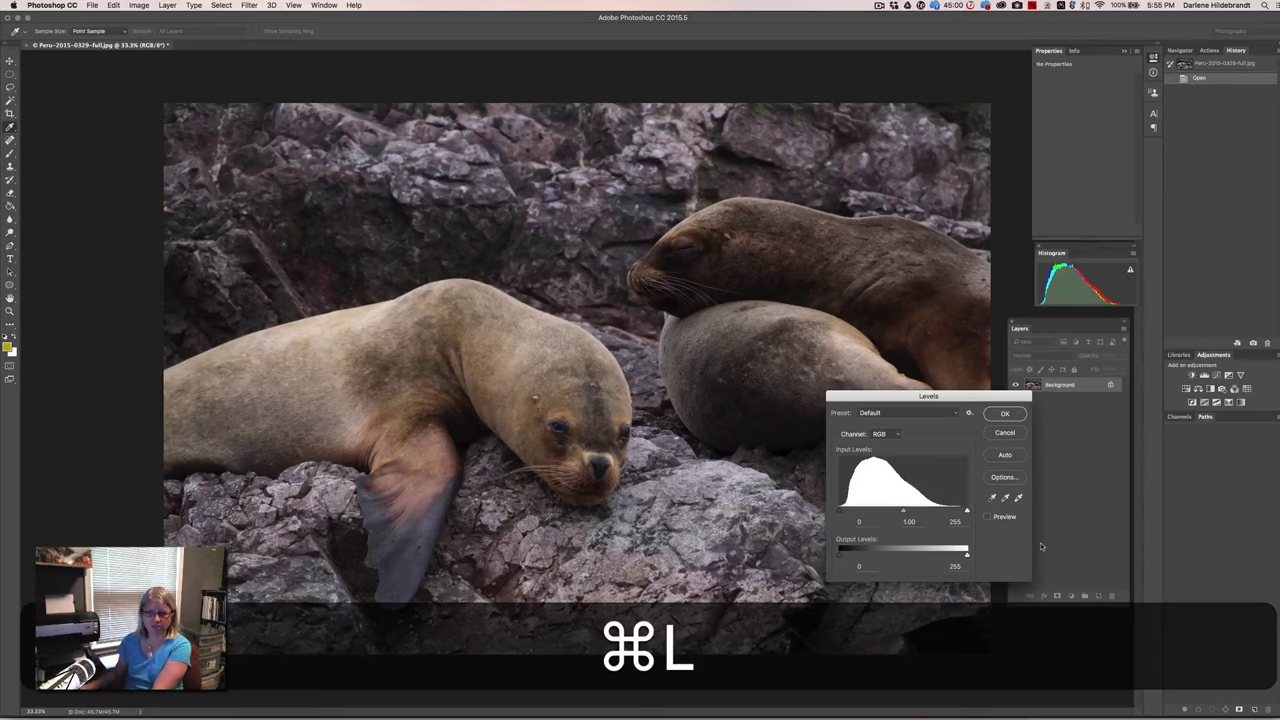
drag(966, 510, 949, 511)
drag(840, 511, 851, 511)
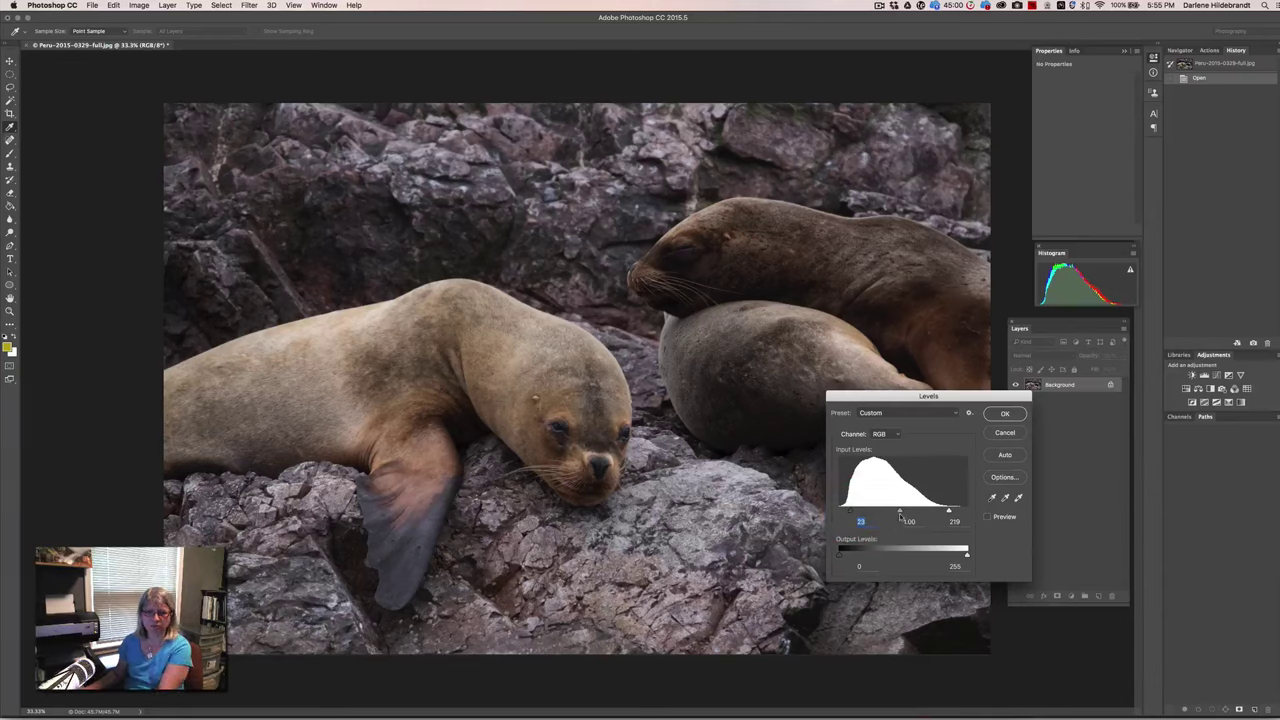
drag(901, 514, 891, 511)
key(alt)
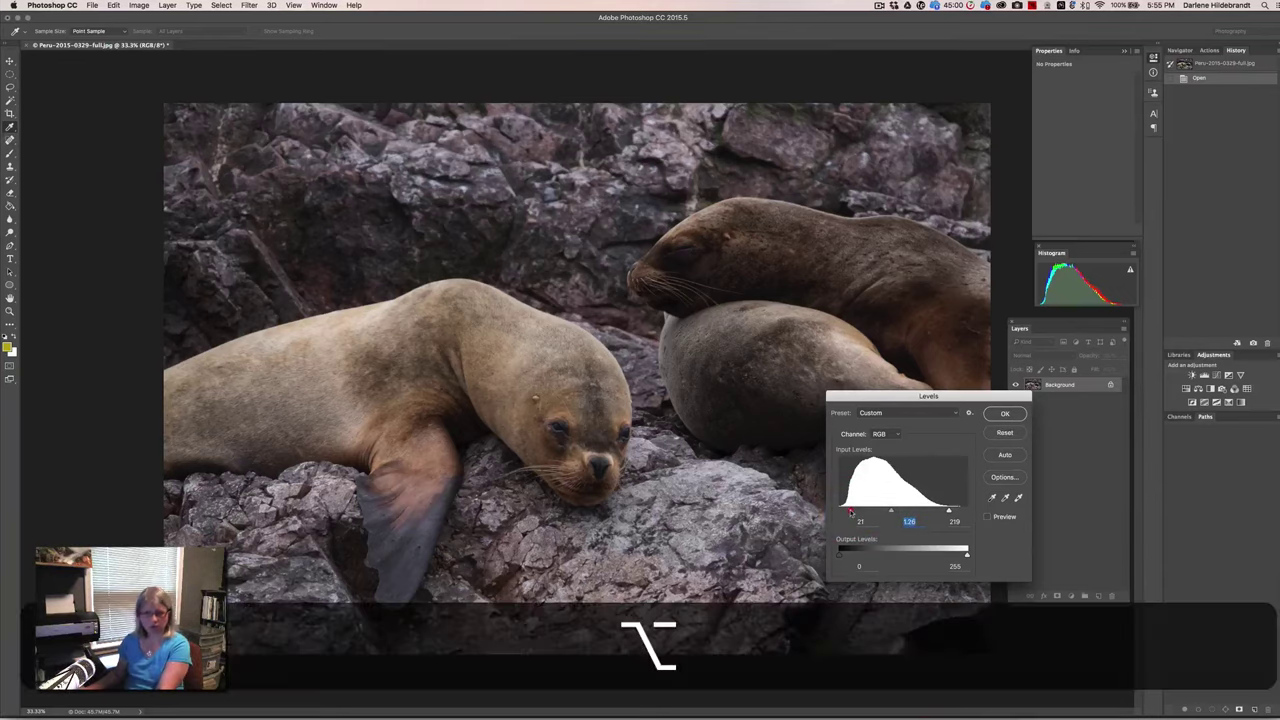
drag(851, 512, 894, 512)
click(987, 516)
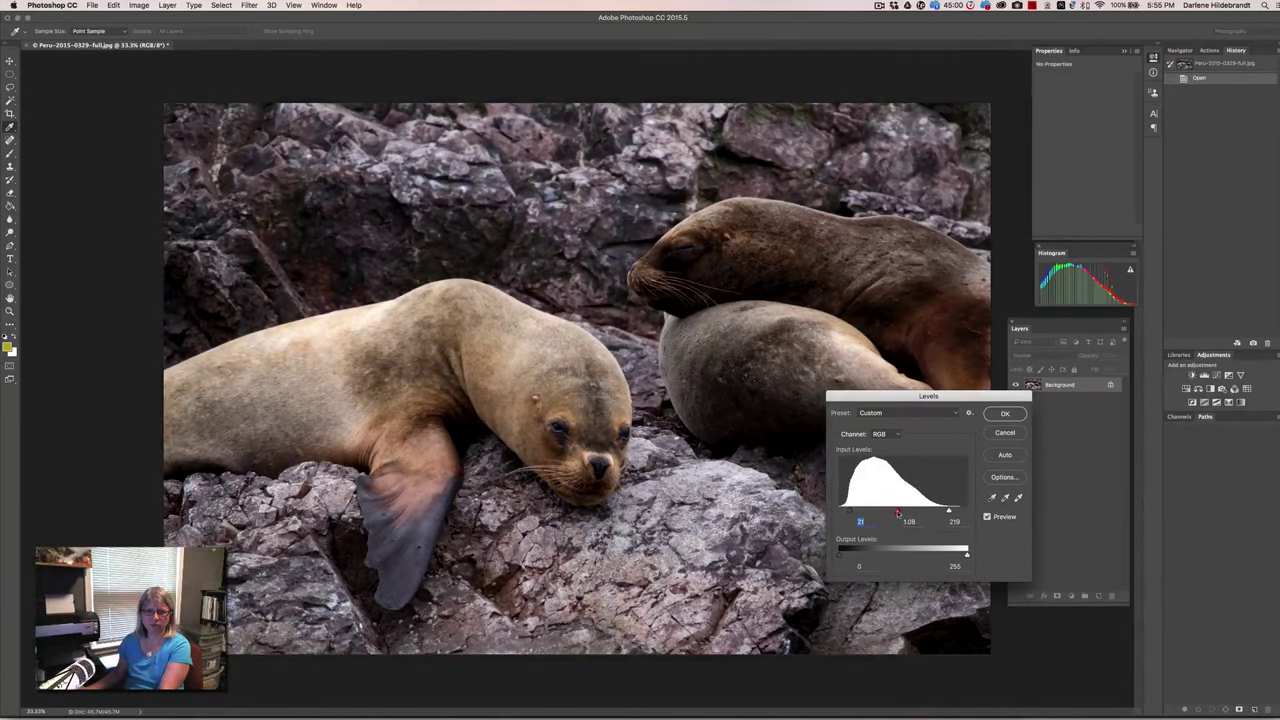
- Set the midtone level to about 1.12, apply Levels, and compare the photo with and without the adjustment
key(alt)
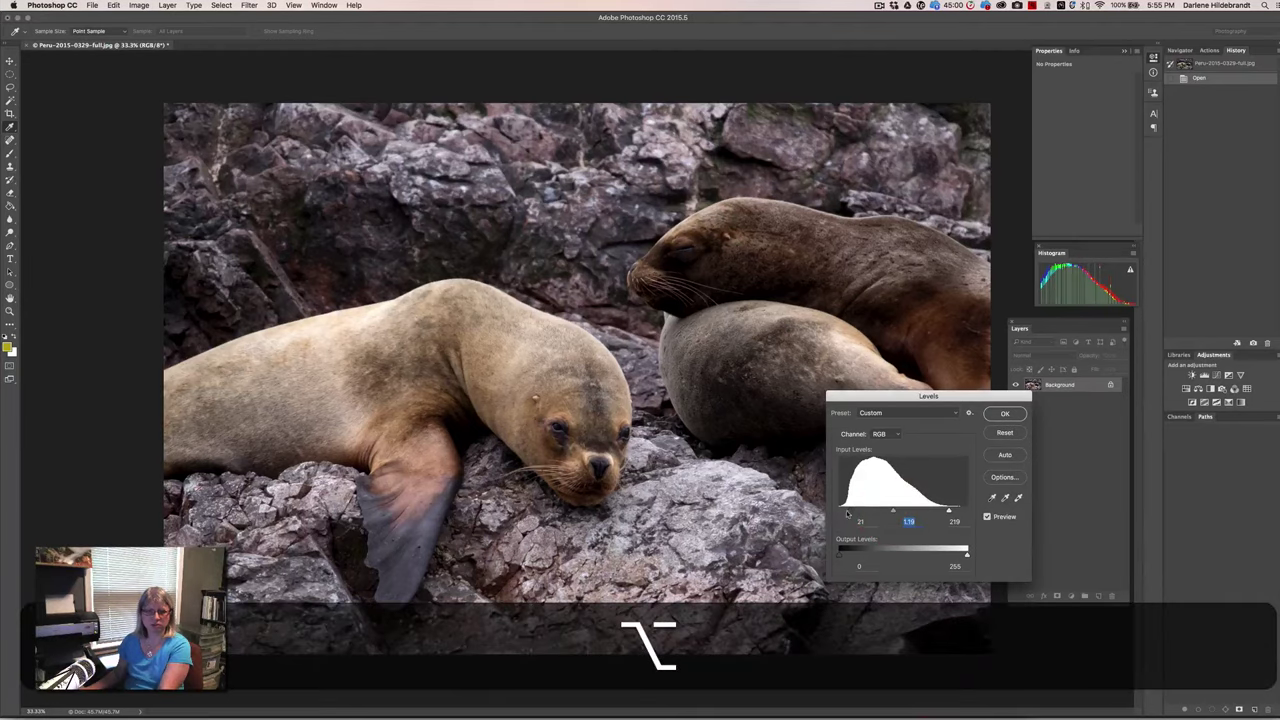
drag(891, 512, 895, 513)
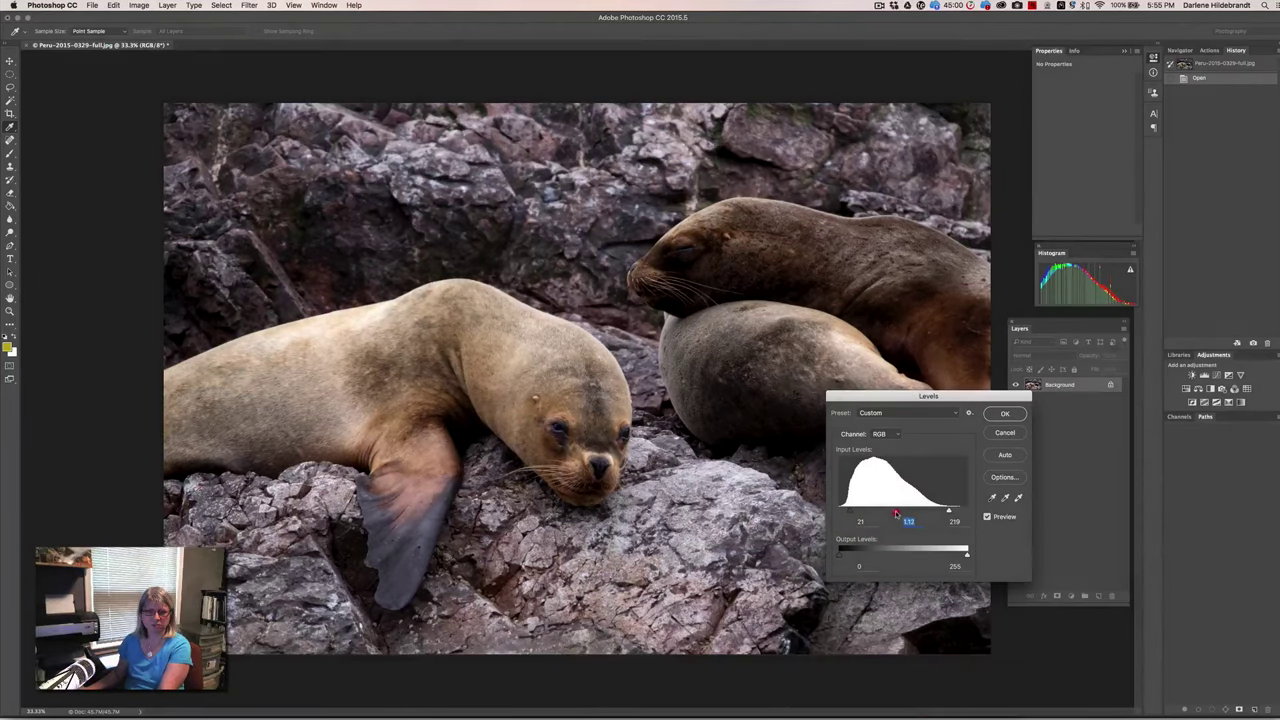
click(987, 517)
click(987, 517)
click(1004, 414)
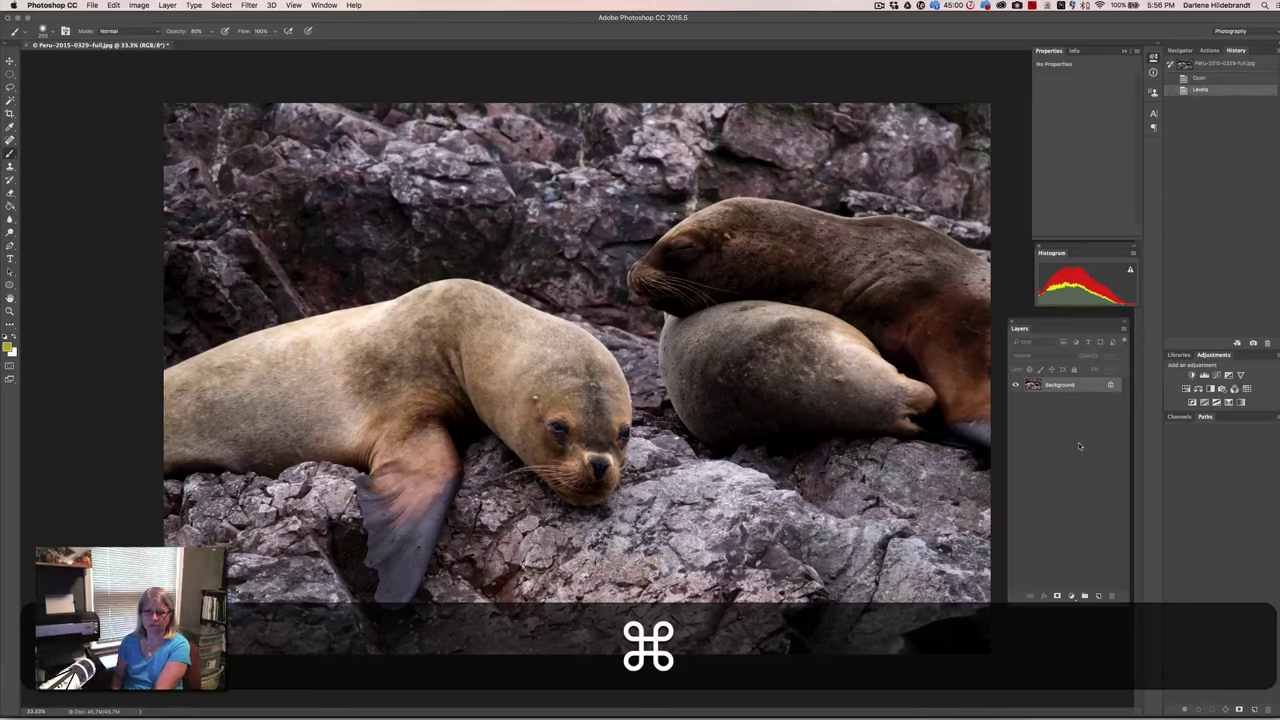
key(super+z)
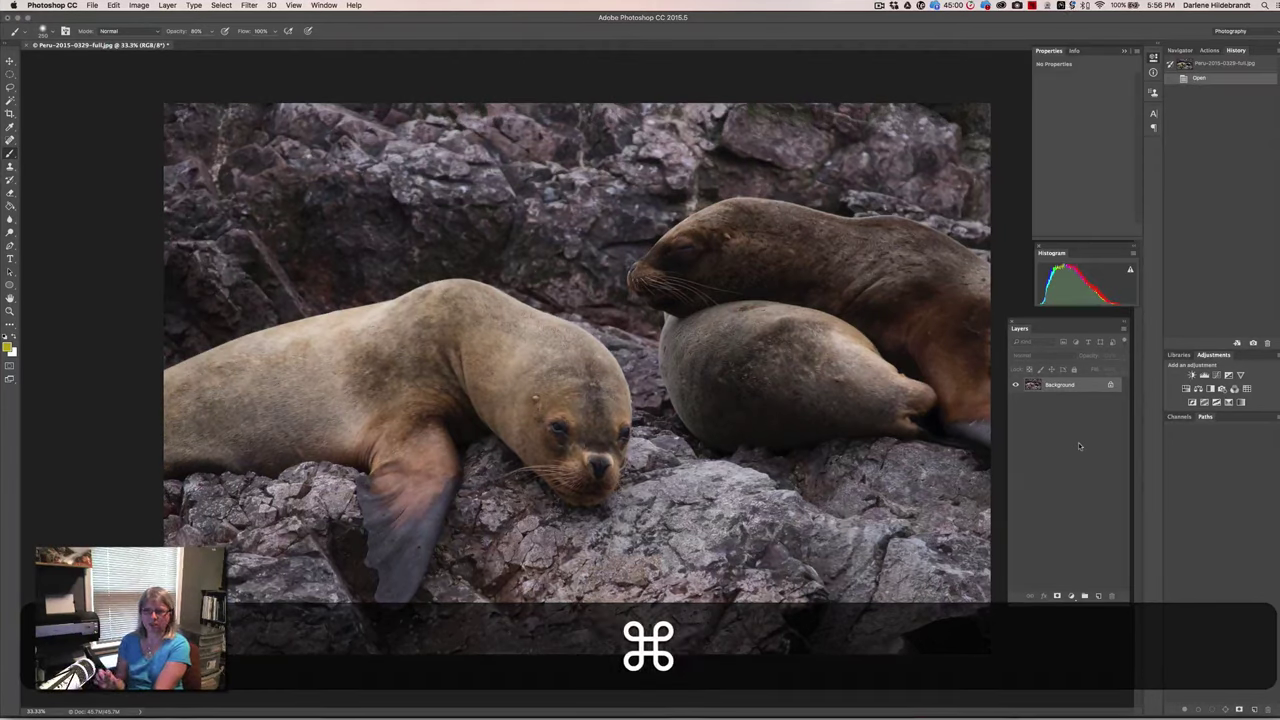
key(super+z)
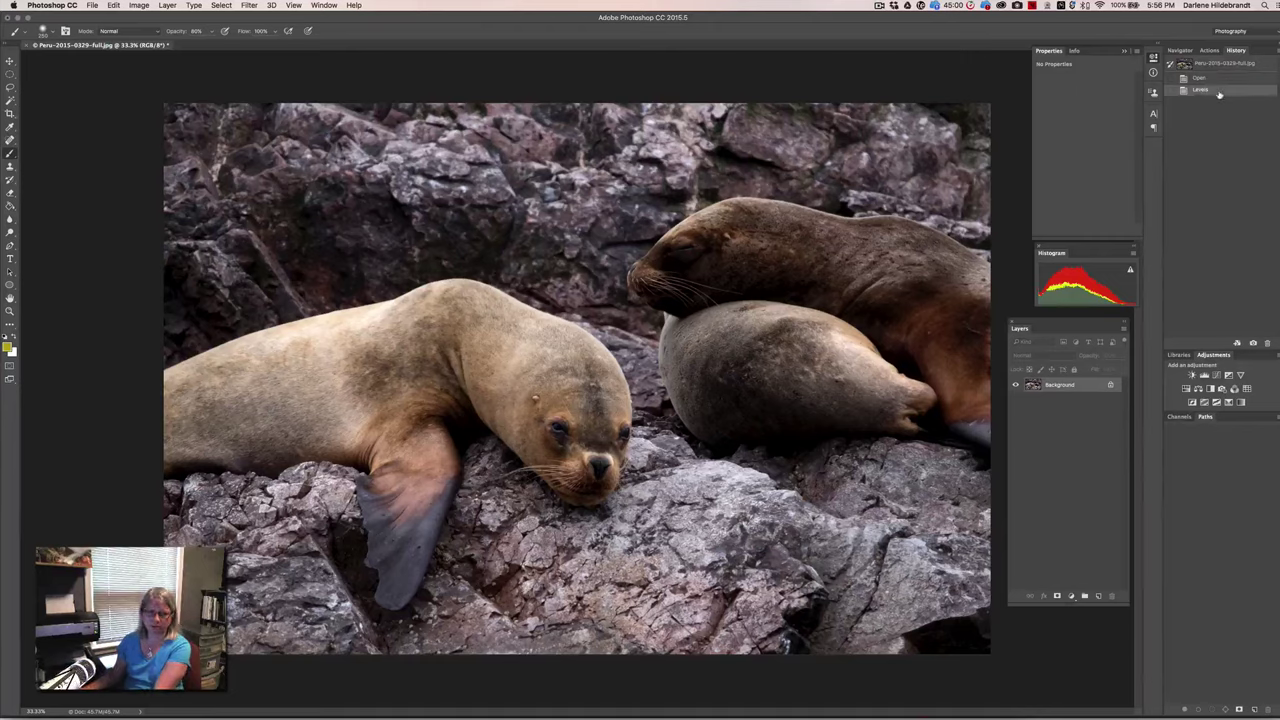
- Sharpen the Background with Unsharp Mask at amount 205%, radius 9.1 pixels and threshold 16 levels
click(252, 4)
mouse_move(300, 183)
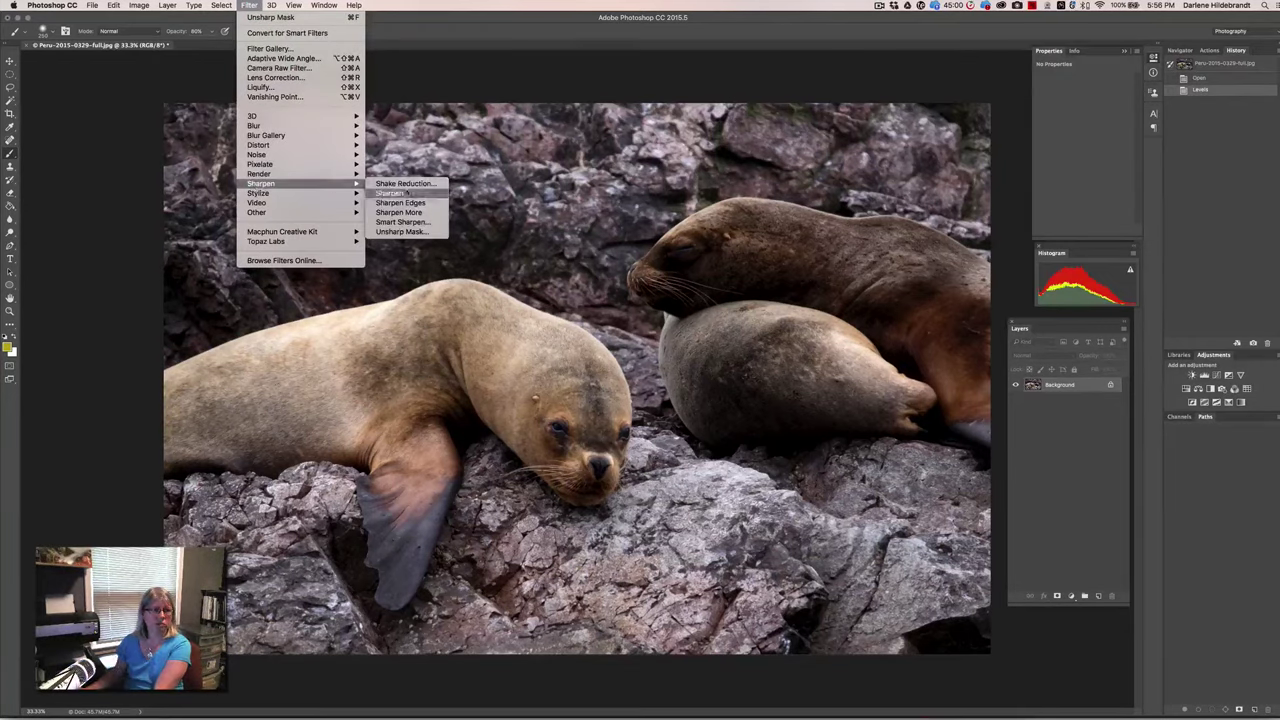
click(412, 231)
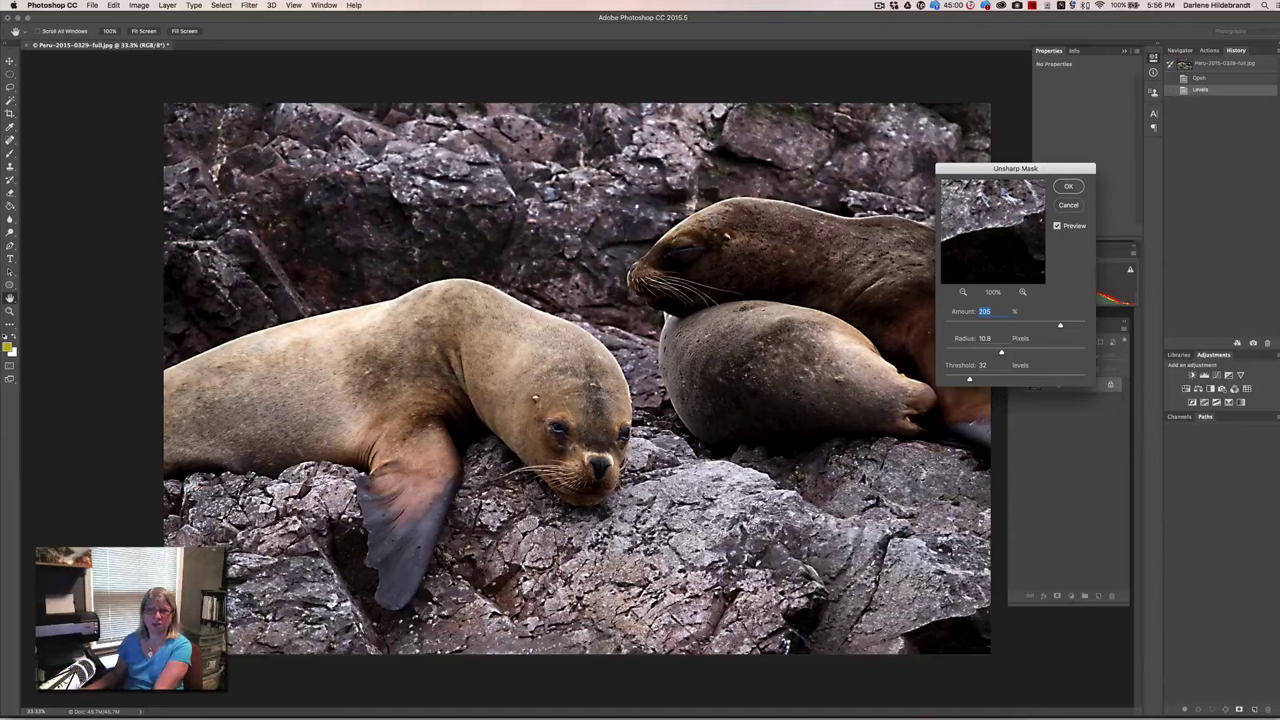
mouse_move(1001, 352)
mouse_down()
mouse_move(1014, 353)
mouse_move(957, 380)
mouse_move(999, 355)
mouse_up()
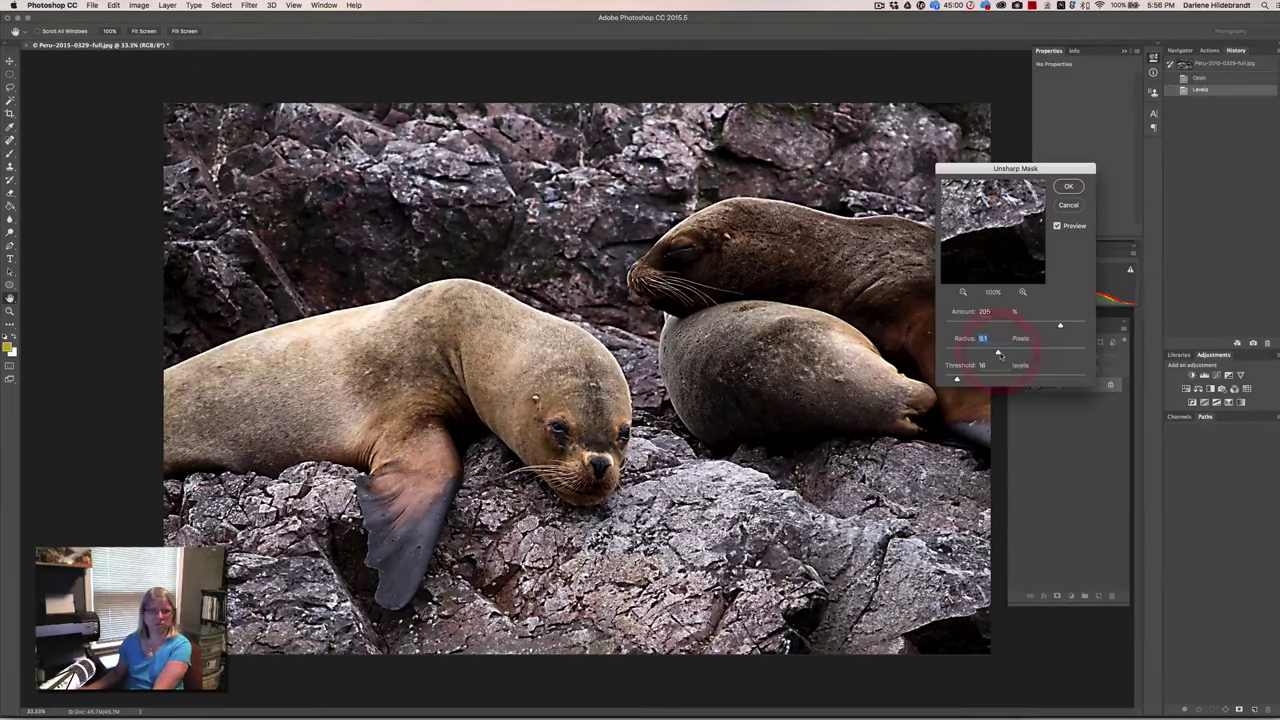
click(1069, 187)
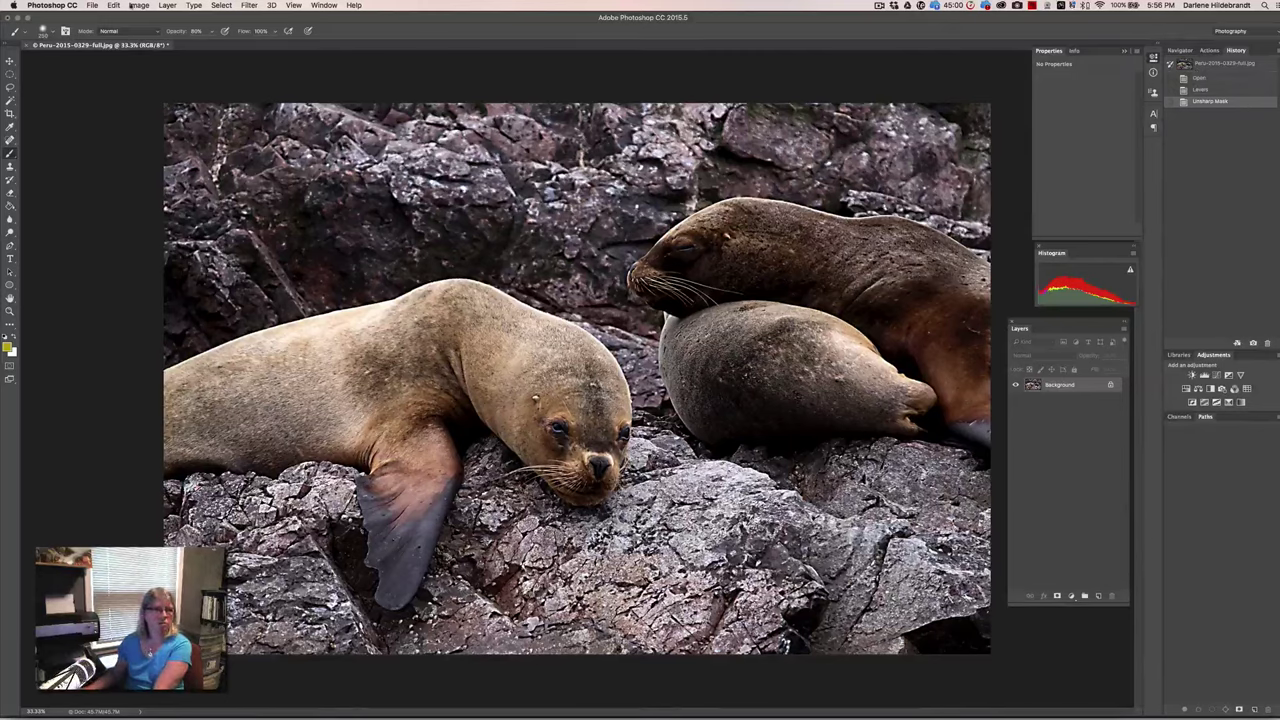
- Convert the Background with a Black & White adjustment using yellows 121, greens 62, cyans -48 and blues -31
click(138, 5)
mouse_move(160, 36)
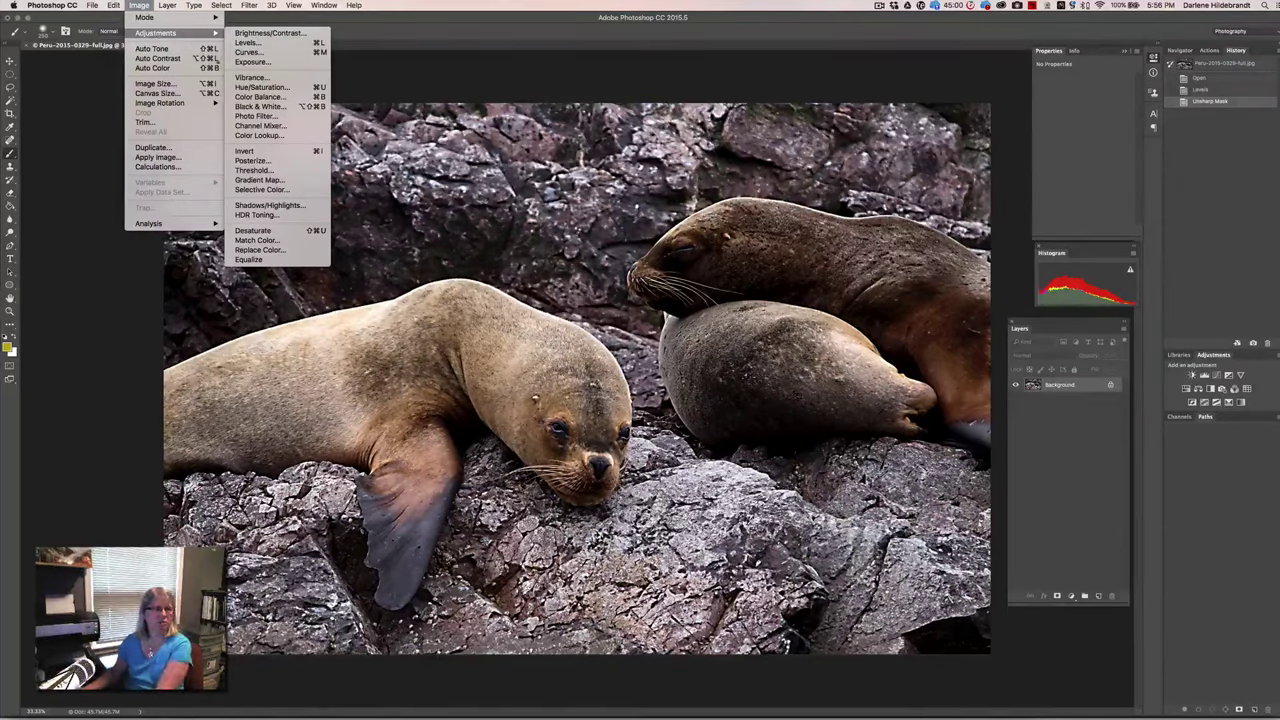
click(243, 106)
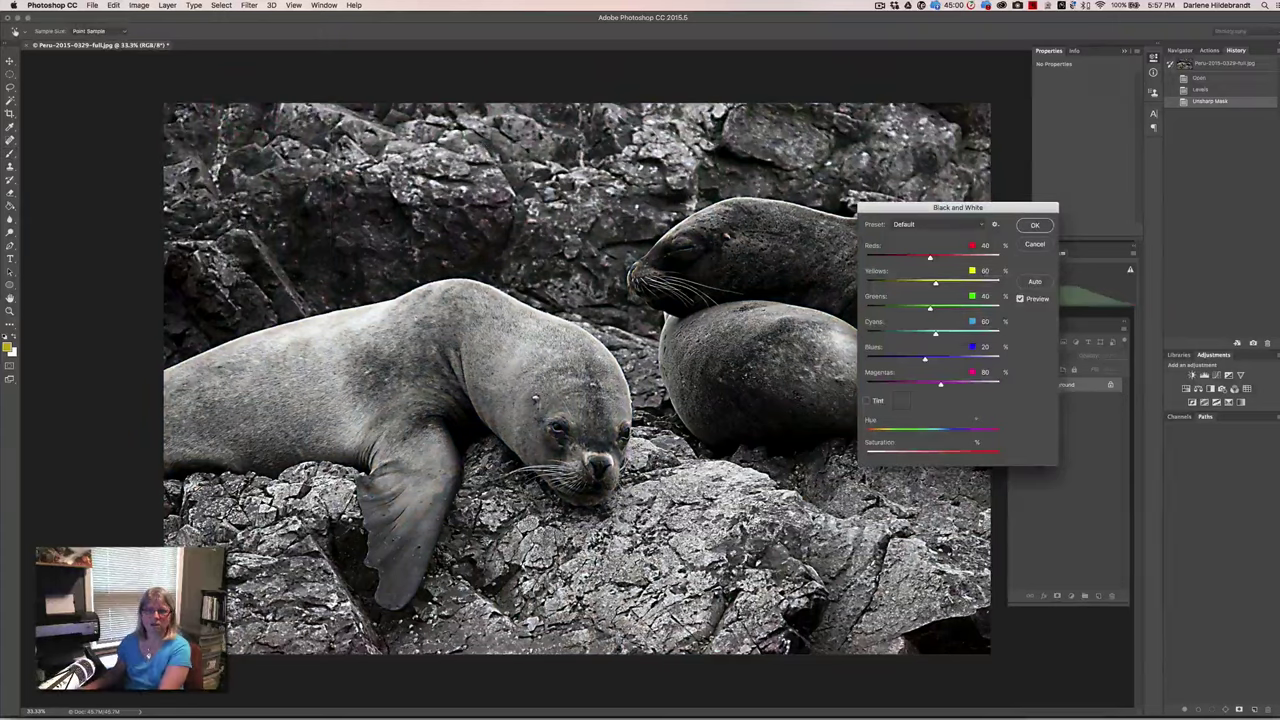
drag(937, 284, 946, 284)
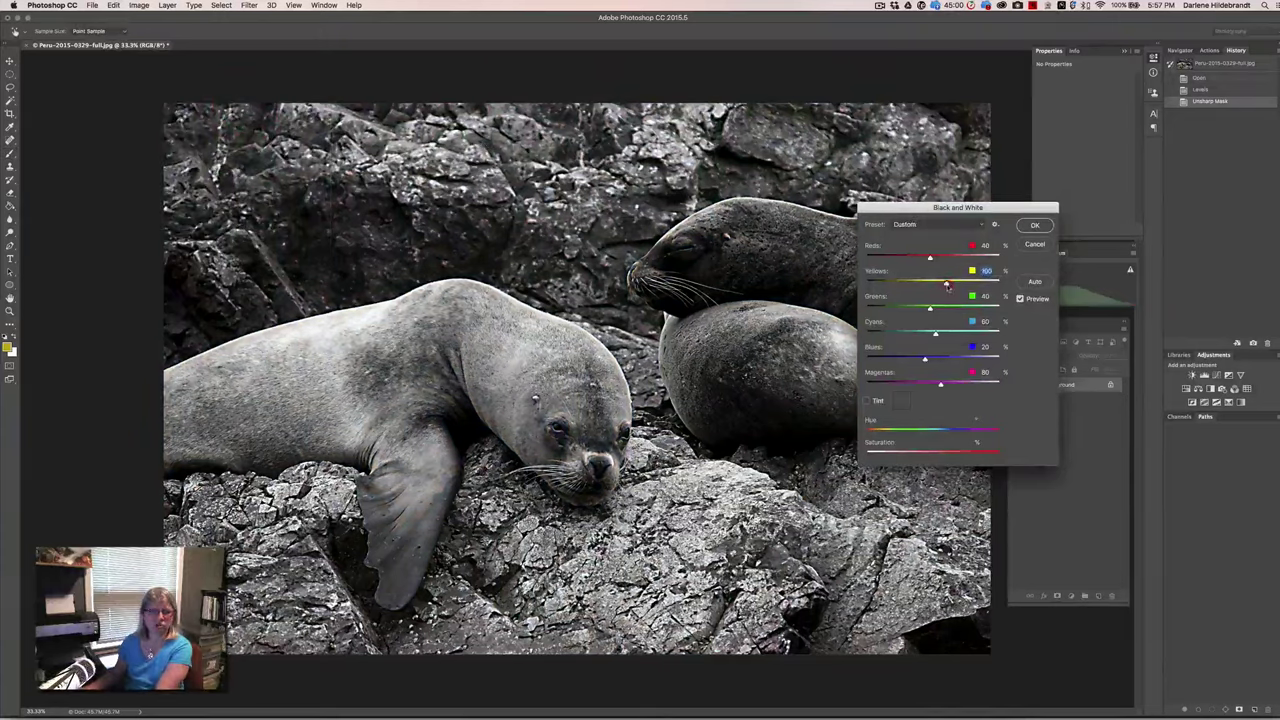
mouse_move(935, 356)
mouse_down()
mouse_move(918, 357)
mouse_move(906, 335)
mouse_move(911, 358)
mouse_up()
drag(946, 284, 936, 310)
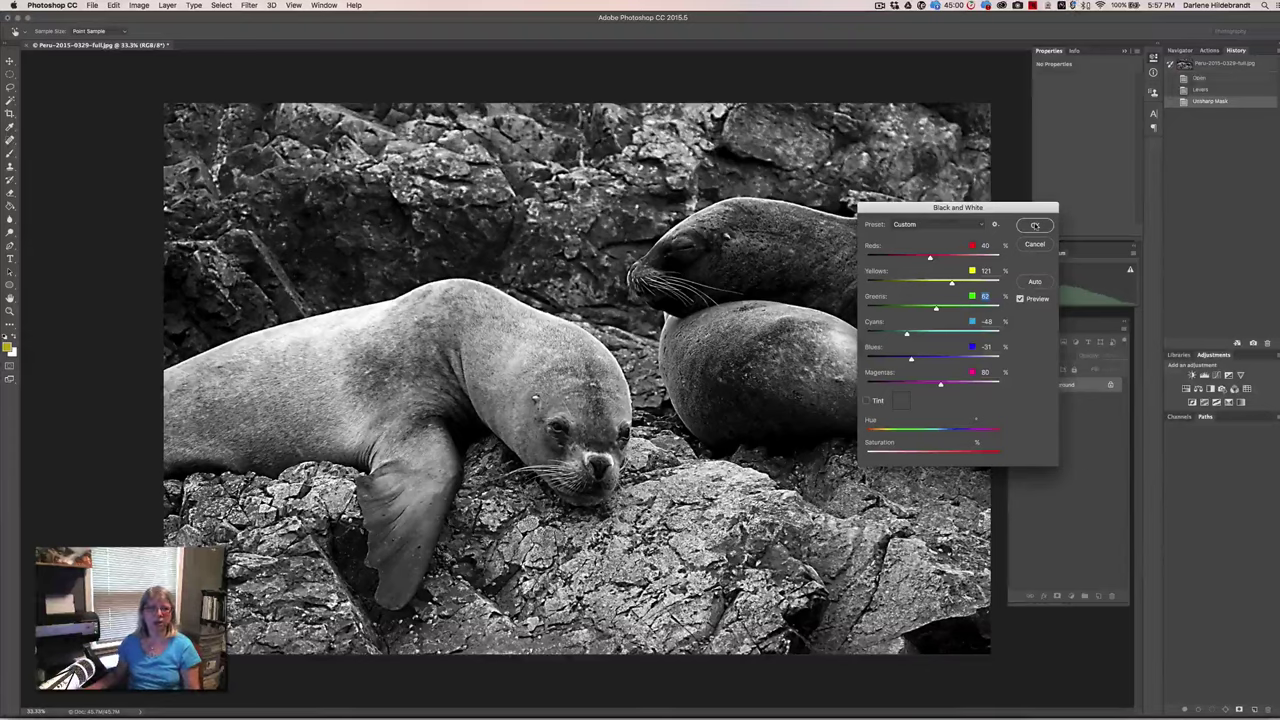
click(1035, 225)
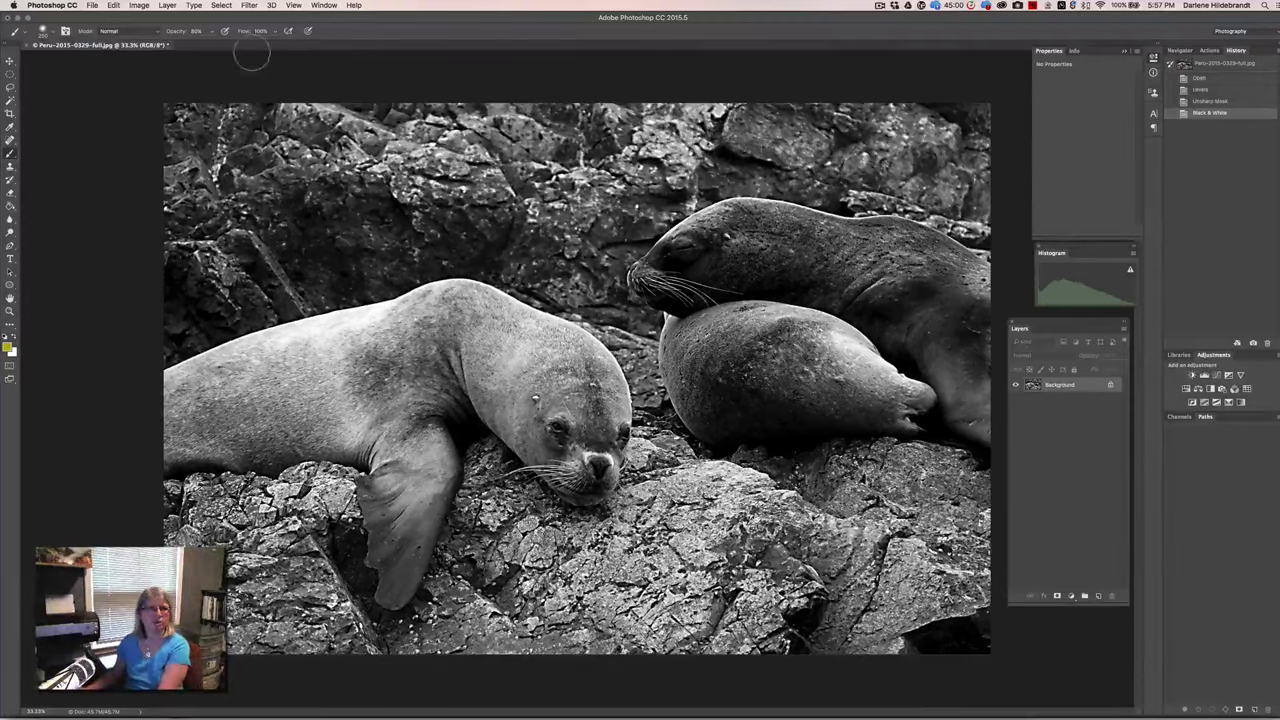
click(116, 5)
mouse_move(138, 5)
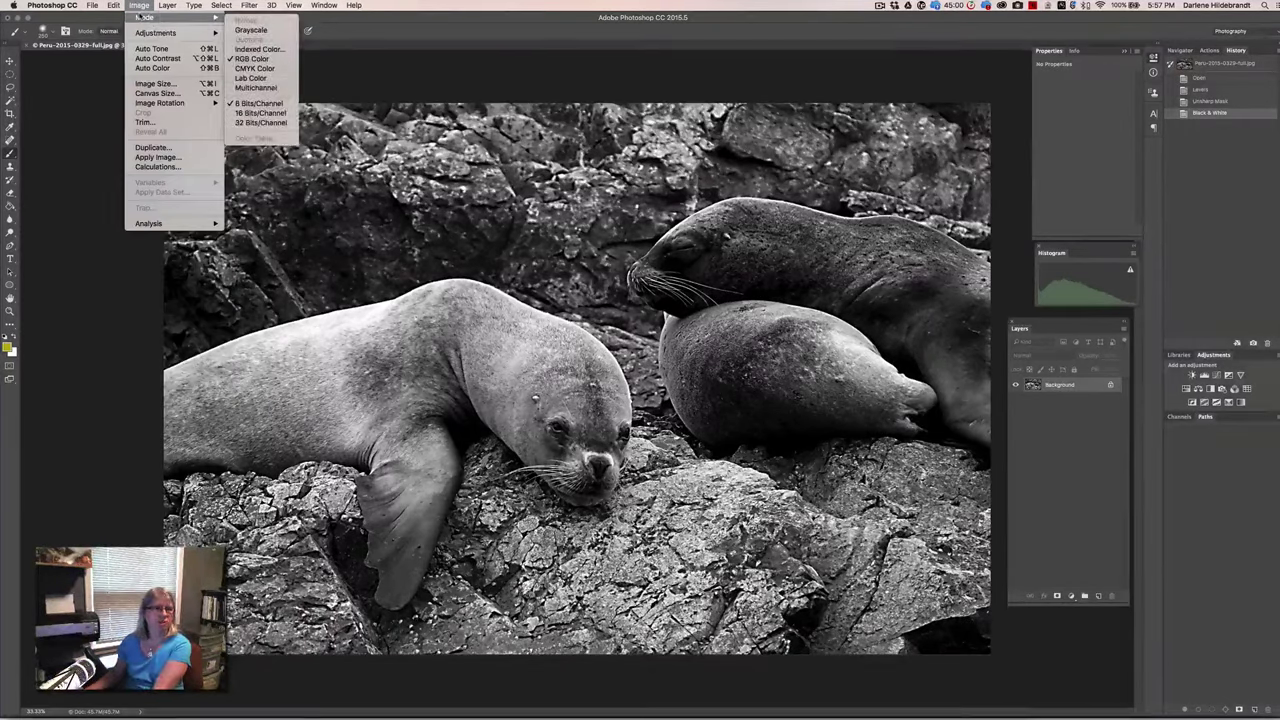
key(Escape)
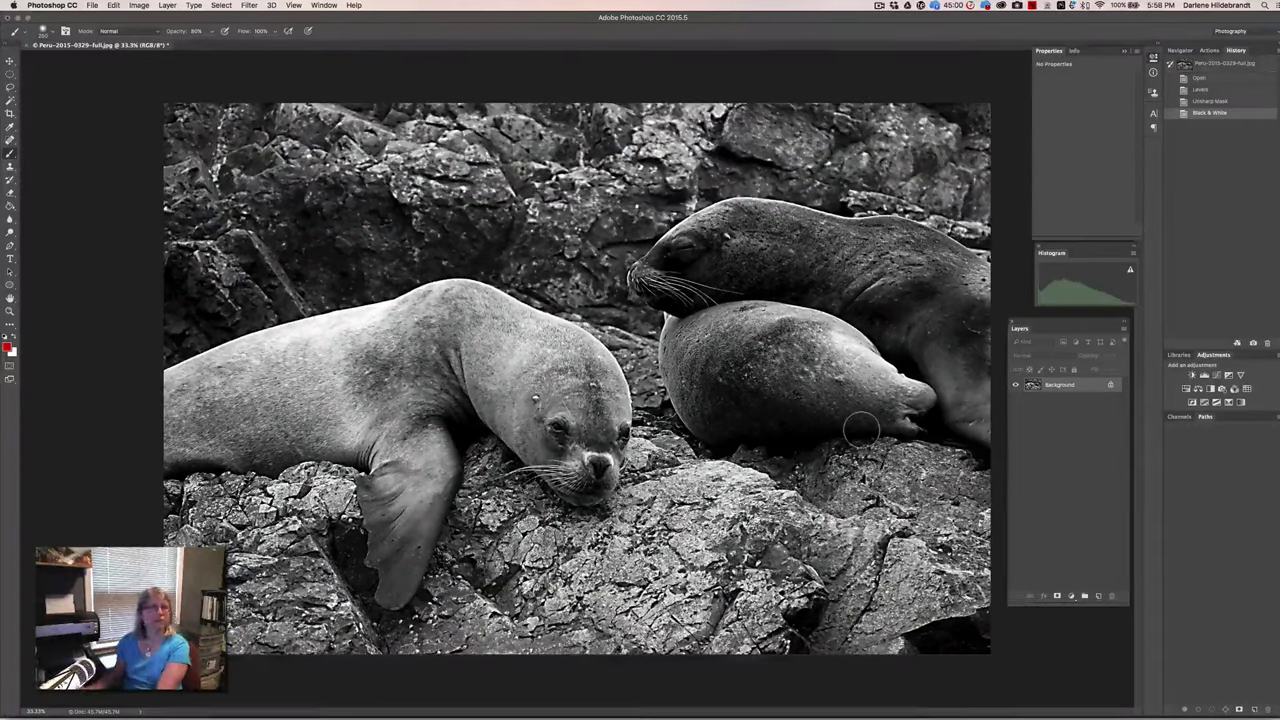
- Crop off roughly the right sixth of the photo, cutting through the two rear sea lions
key(c)
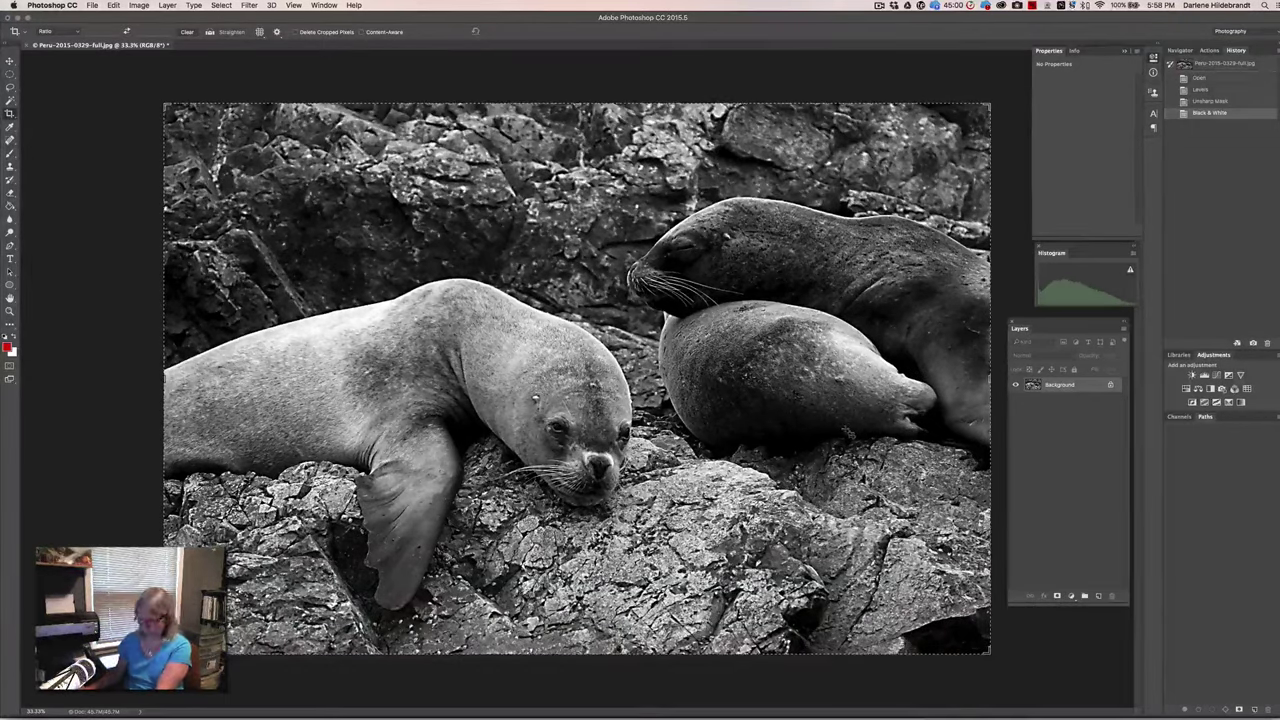
drag(993, 379, 920, 378)
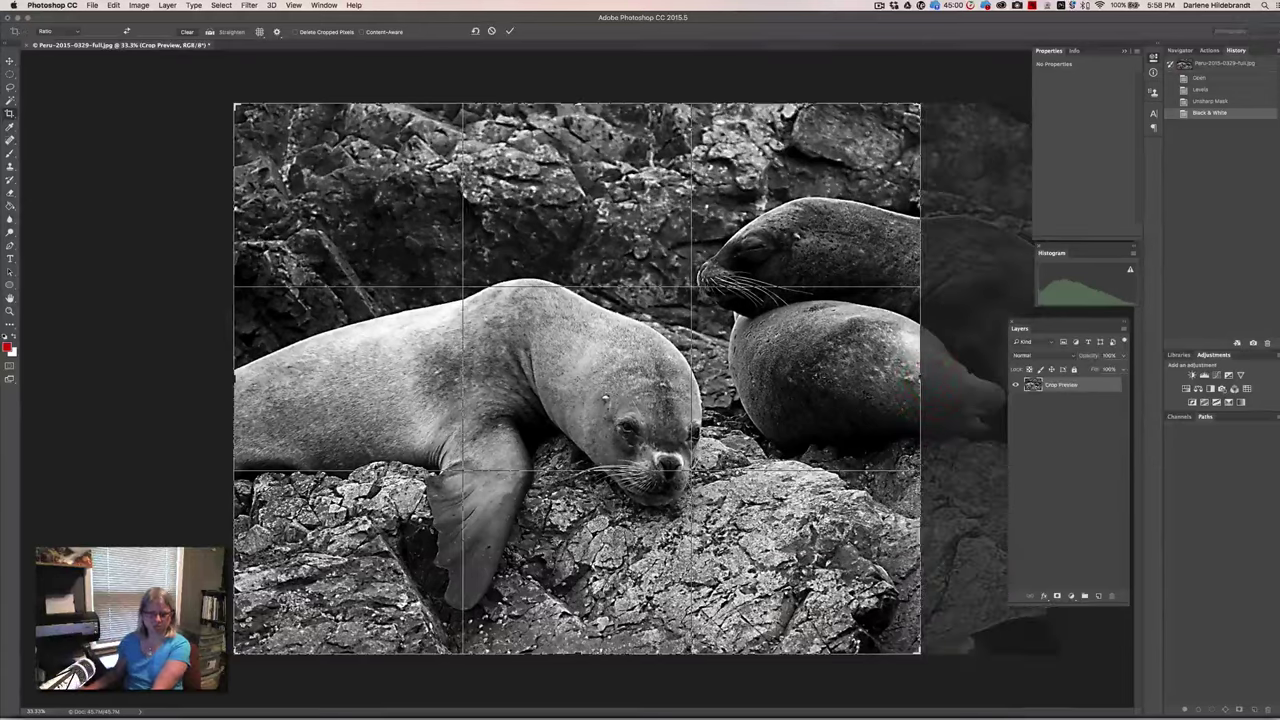
key(Return)
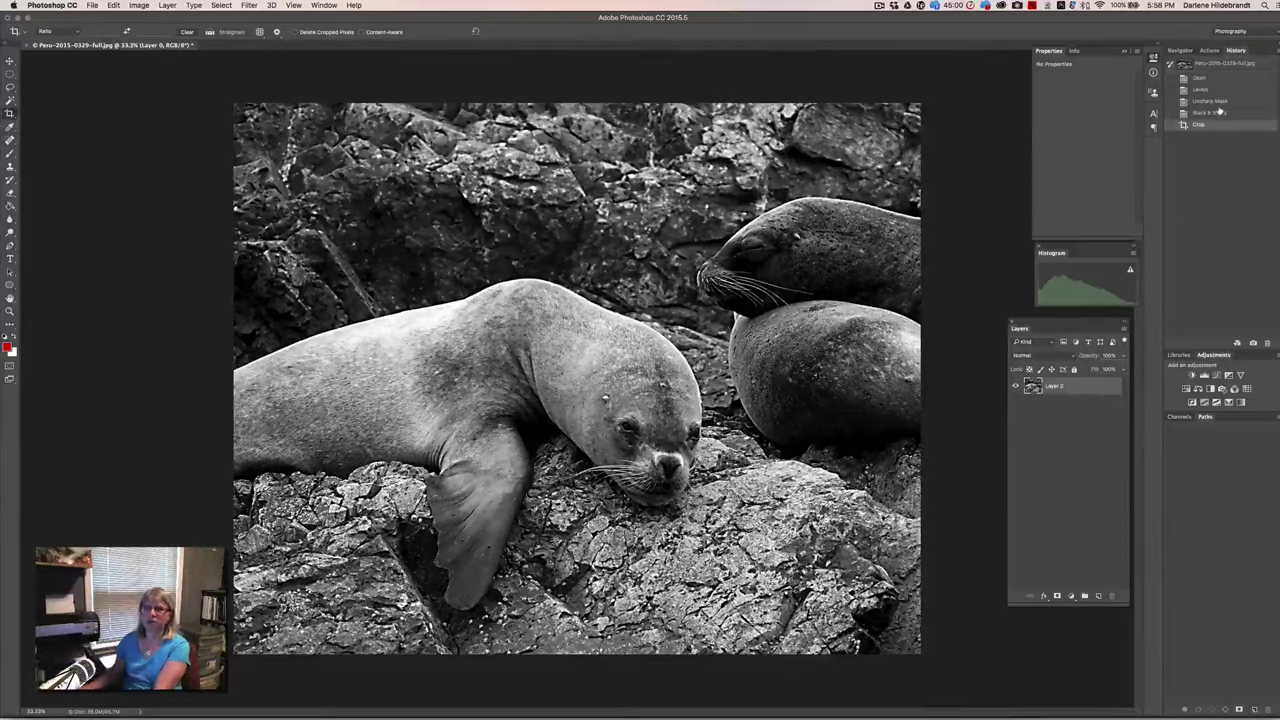
- Float the History panel, step through the recorded edits, revert the photo to the Open state, and dock the panel again
drag(1236, 50, 818, 282)
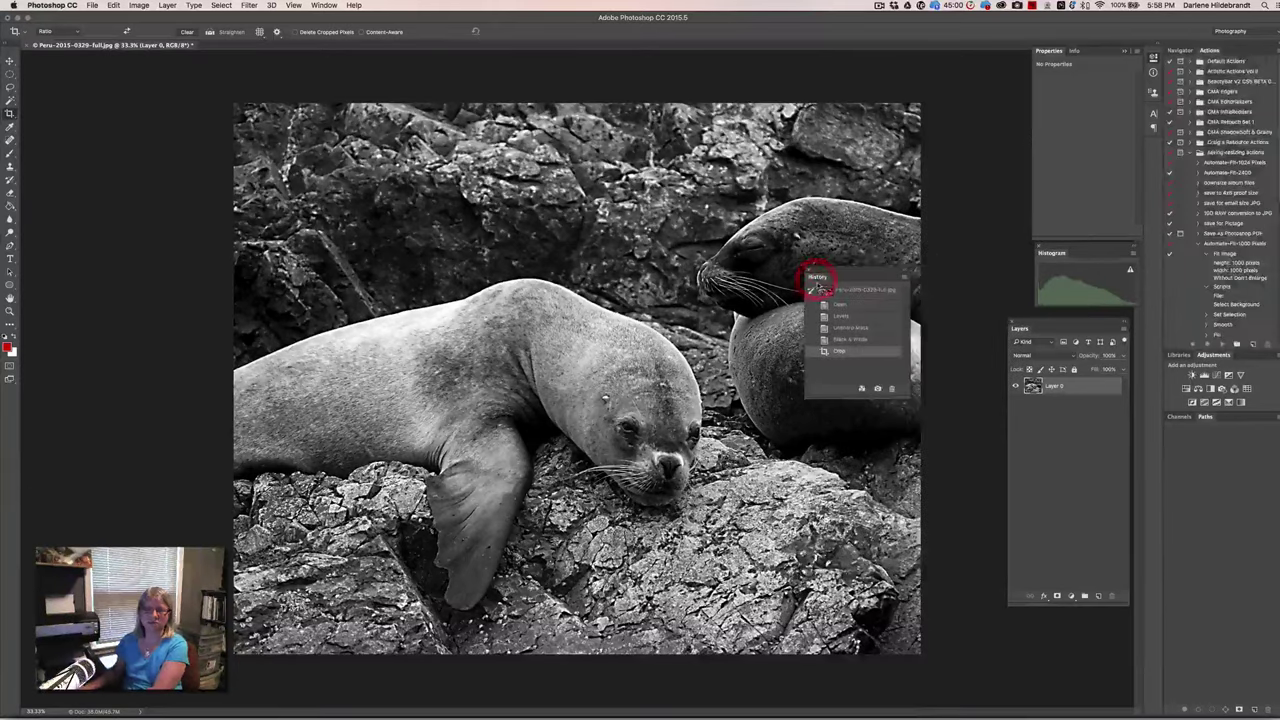
click(866, 341)
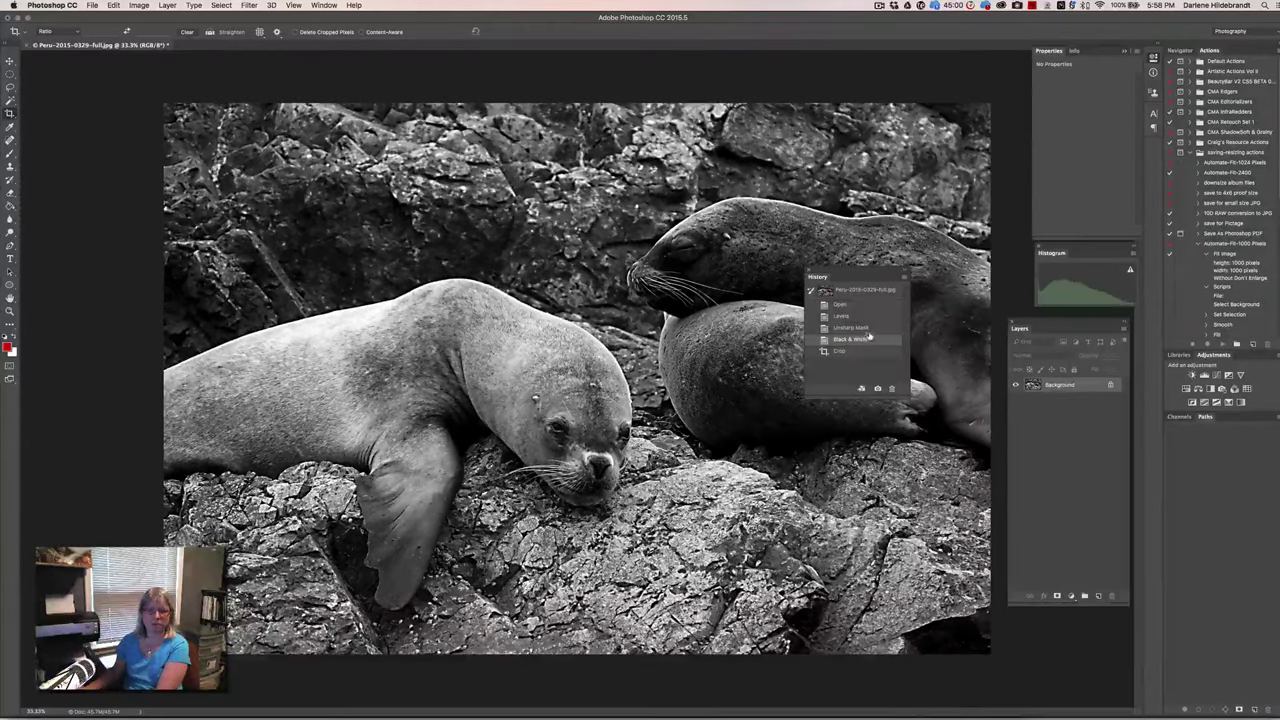
click(849, 327)
click(849, 317)
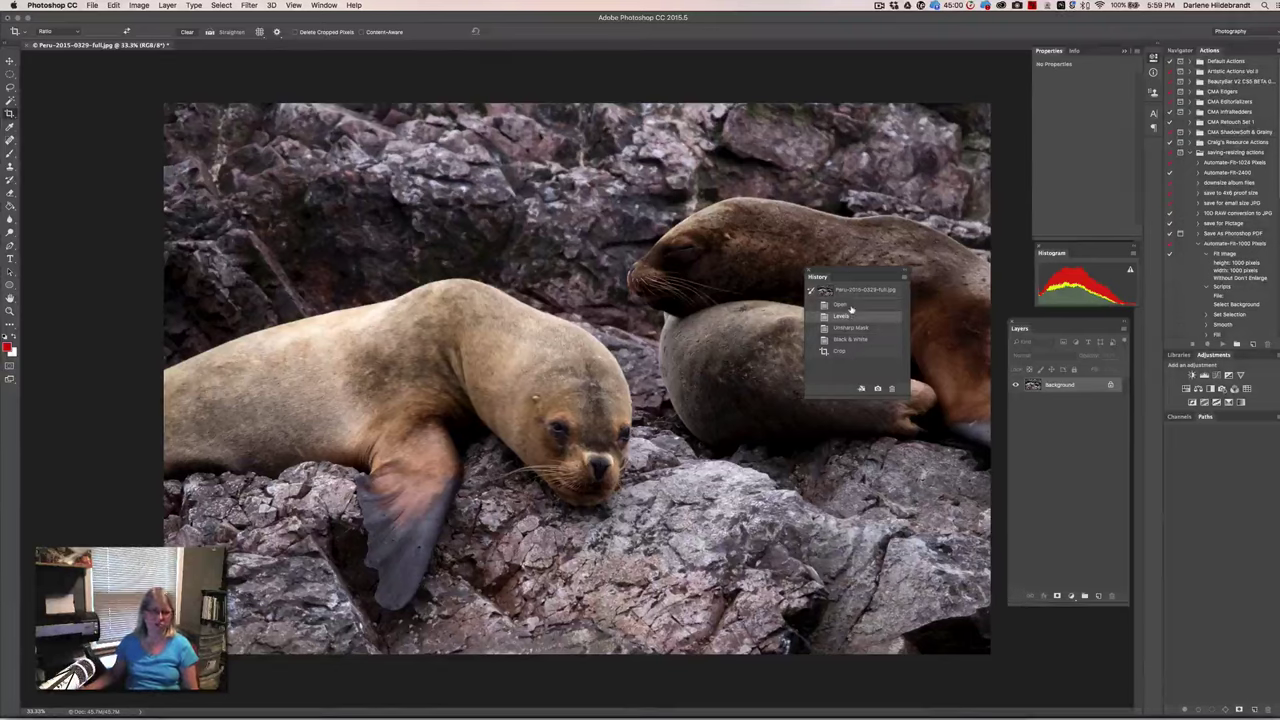
click(862, 354)
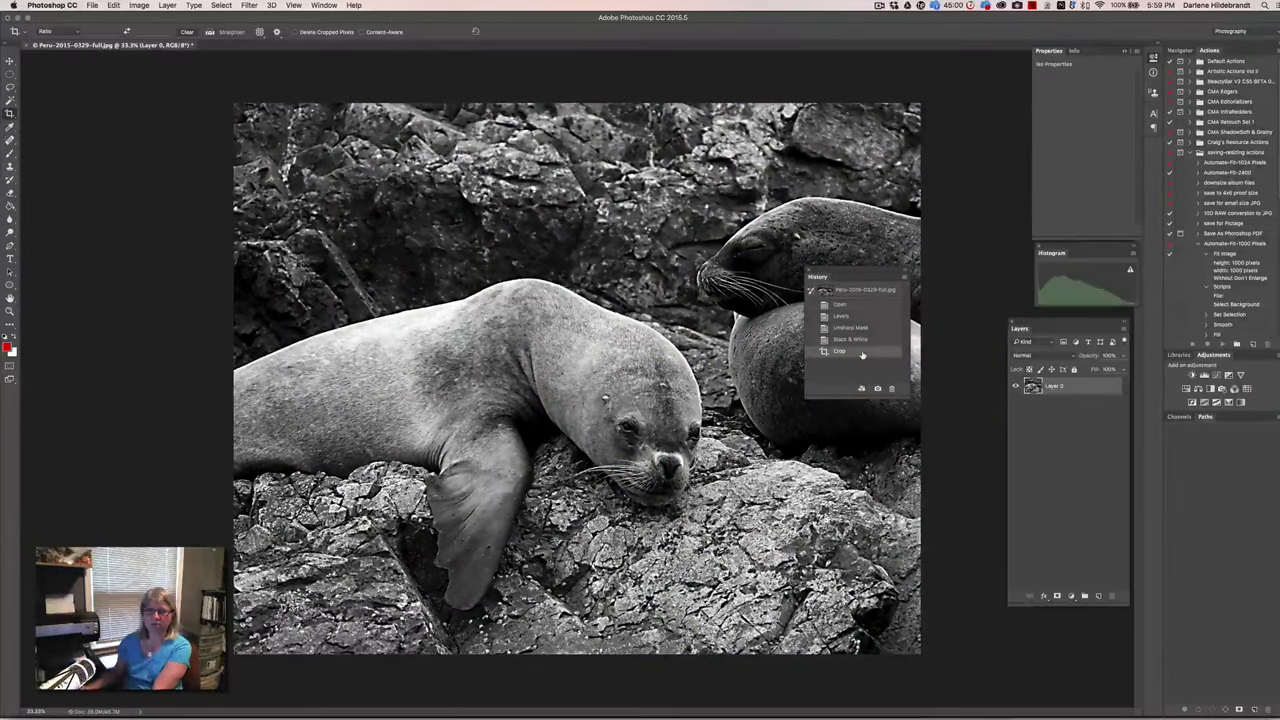
click(860, 305)
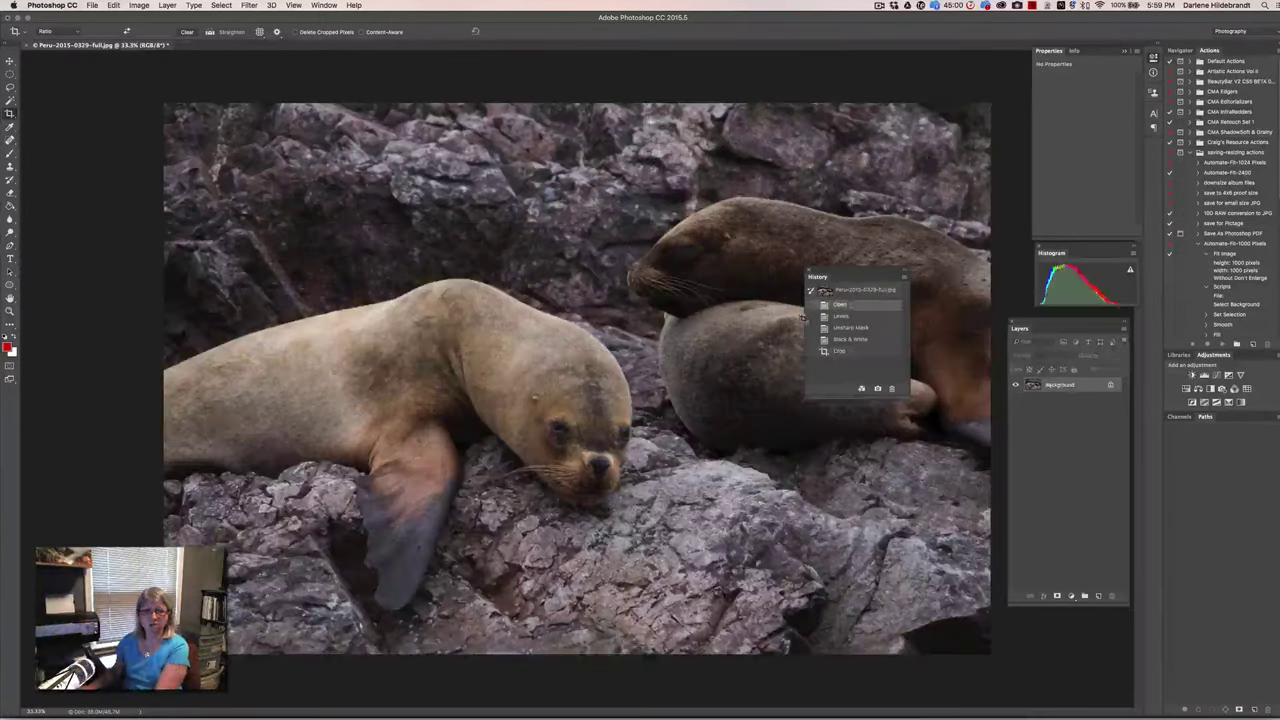
drag(842, 278, 1220, 58)
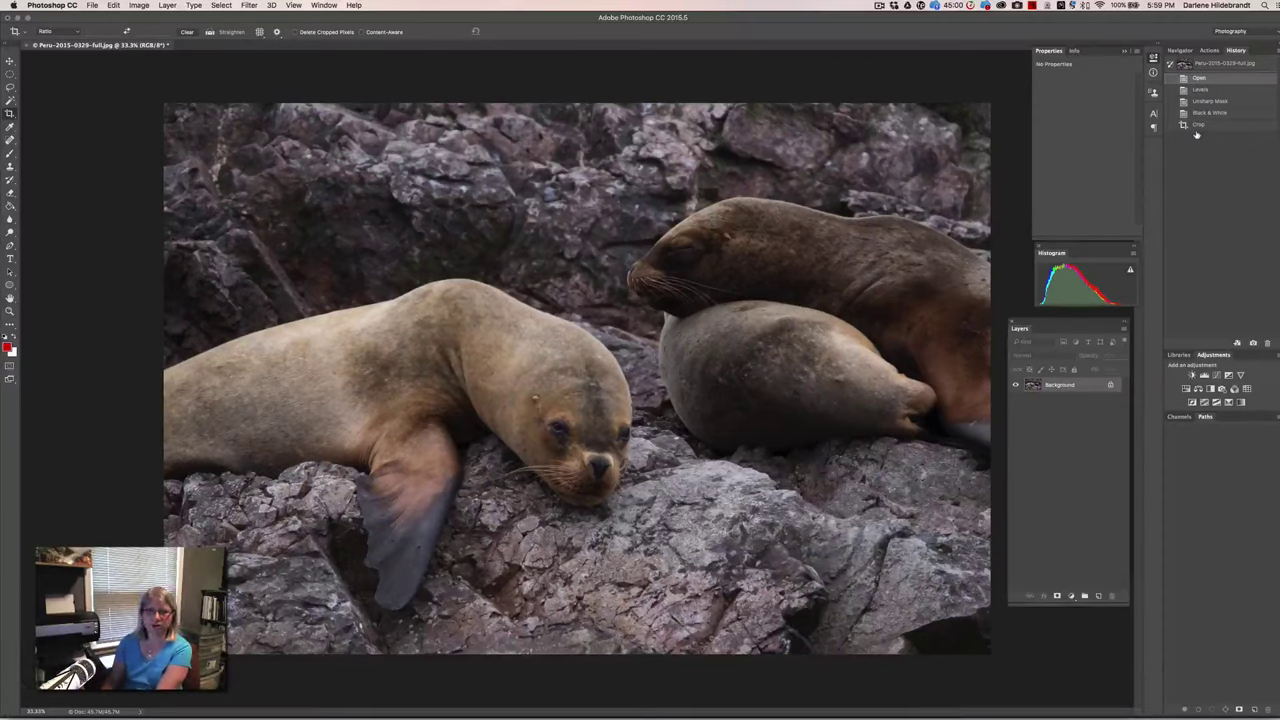
- Duplicate the Background layer and rename the copy Duplicate
key(super)
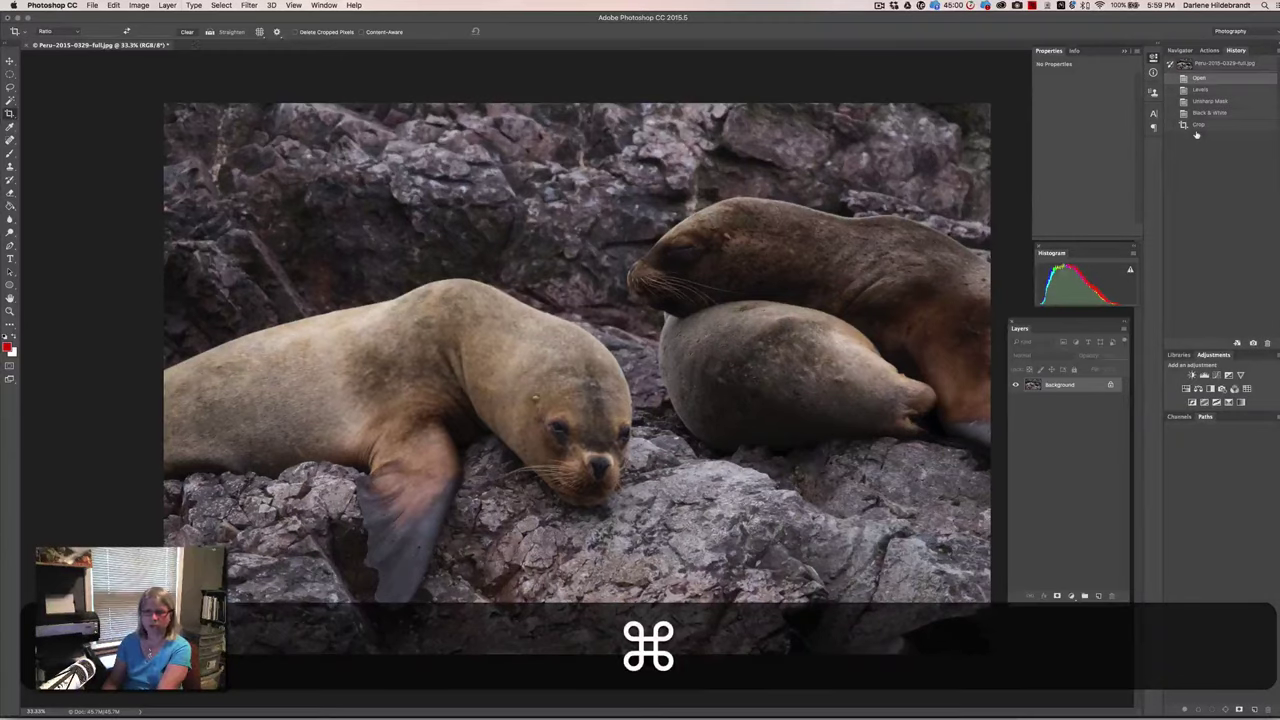
key(super+j)
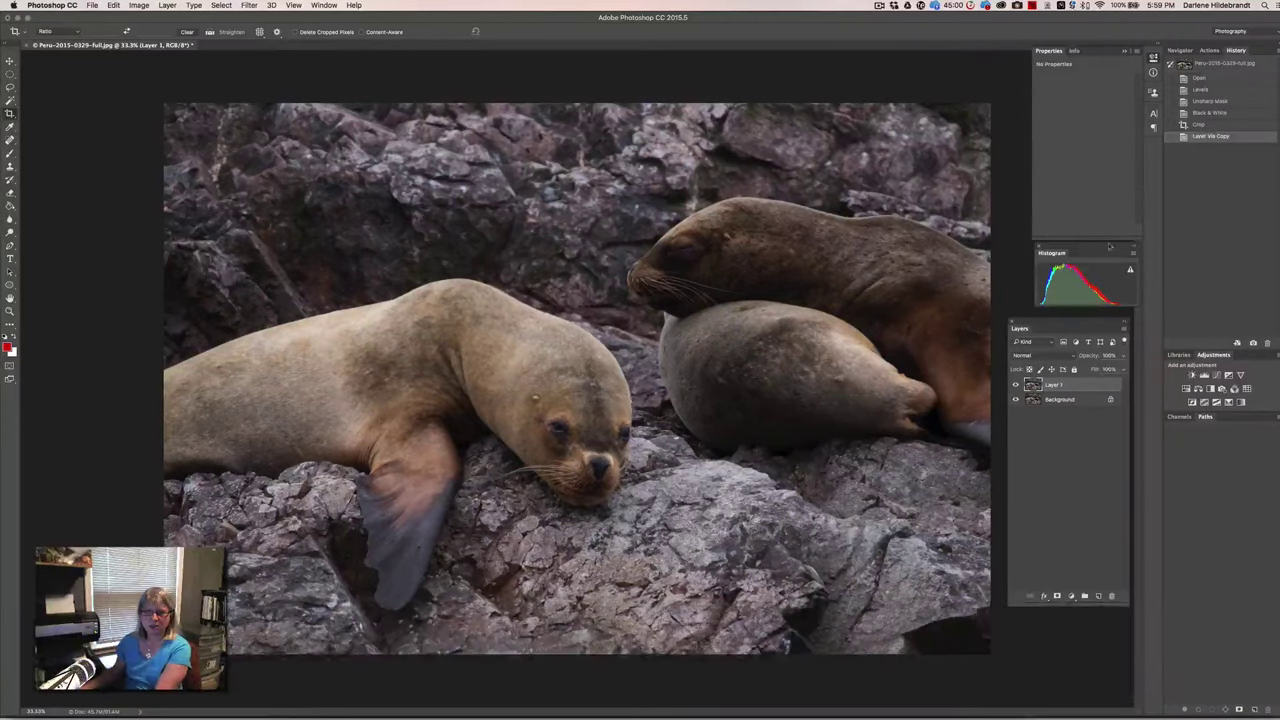
key(super)
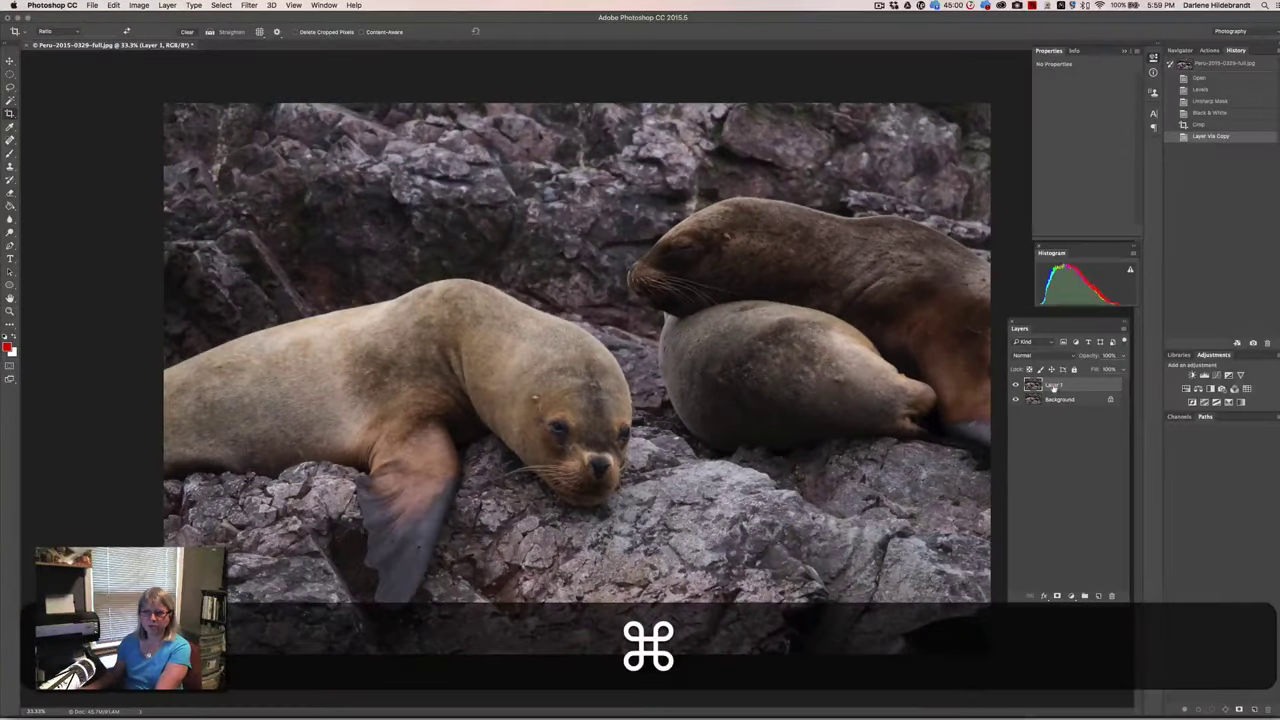
double_click(1053, 385)
text(Ue)
key(BackSpace)
text(ate)
key(Return)
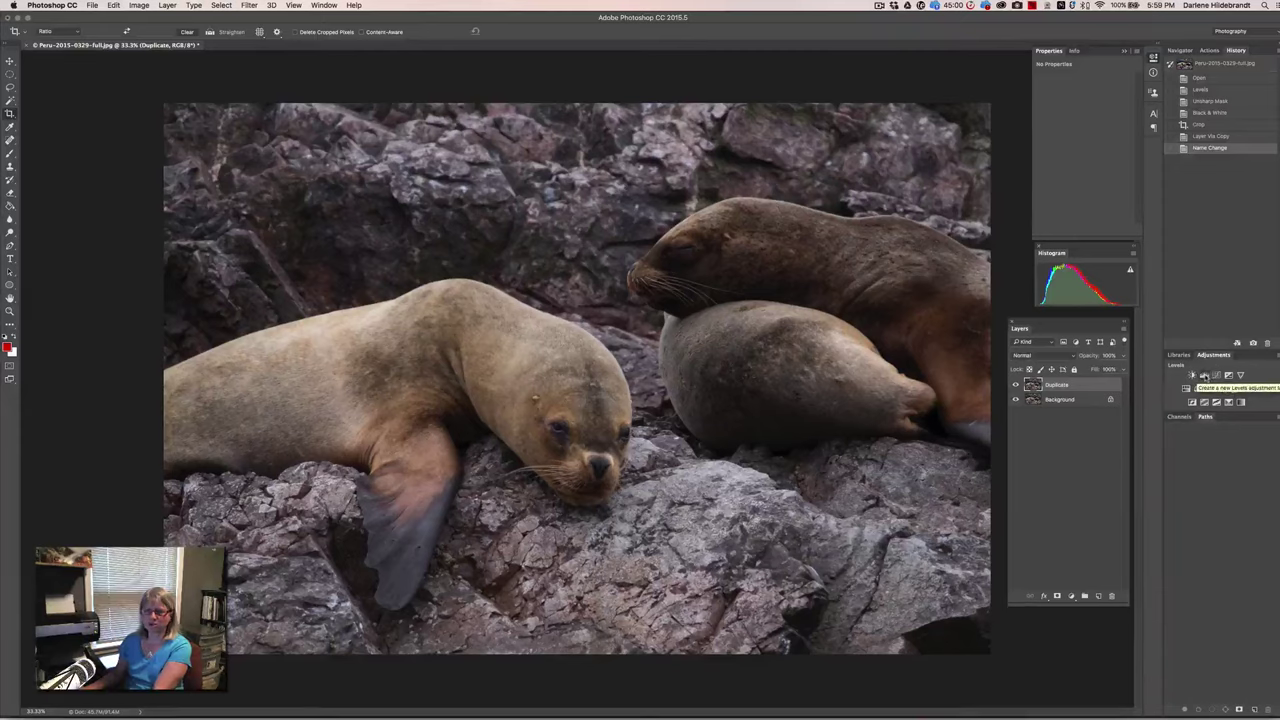
- Add a Levels adjustment layer above Duplicate and set its input levels to 18, 1.09 and 224
key(super)
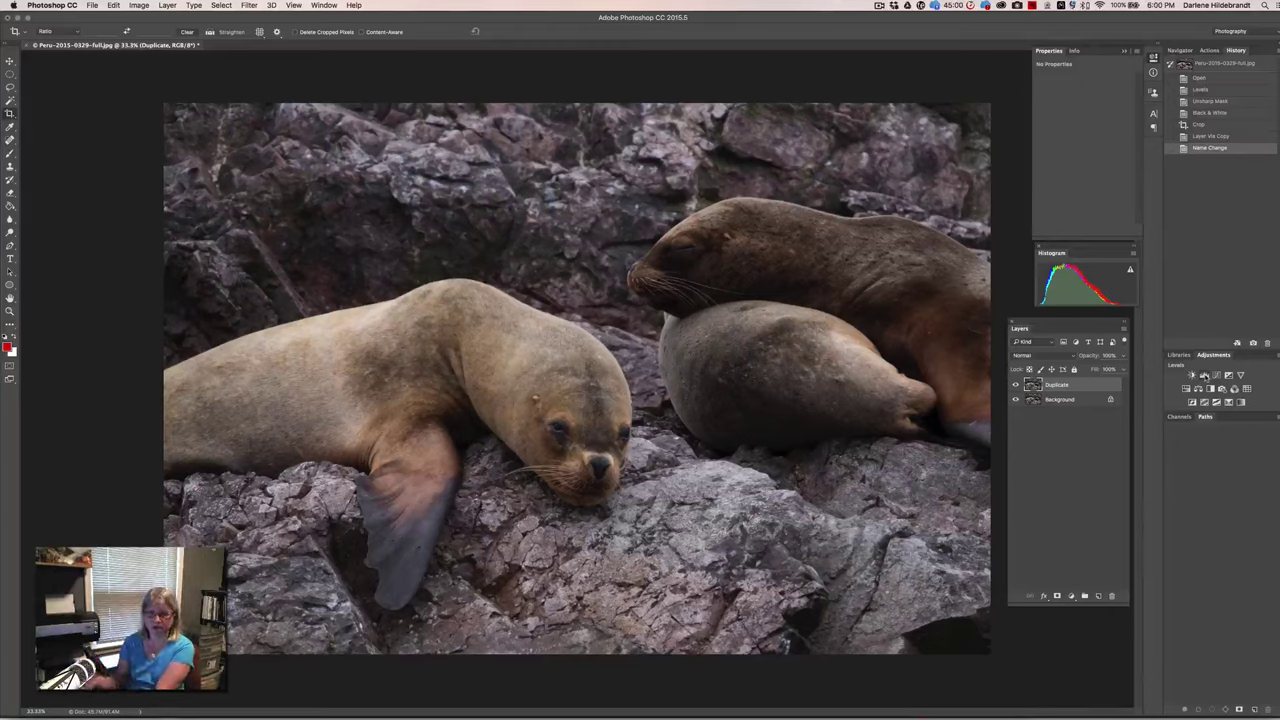
click(167, 5)
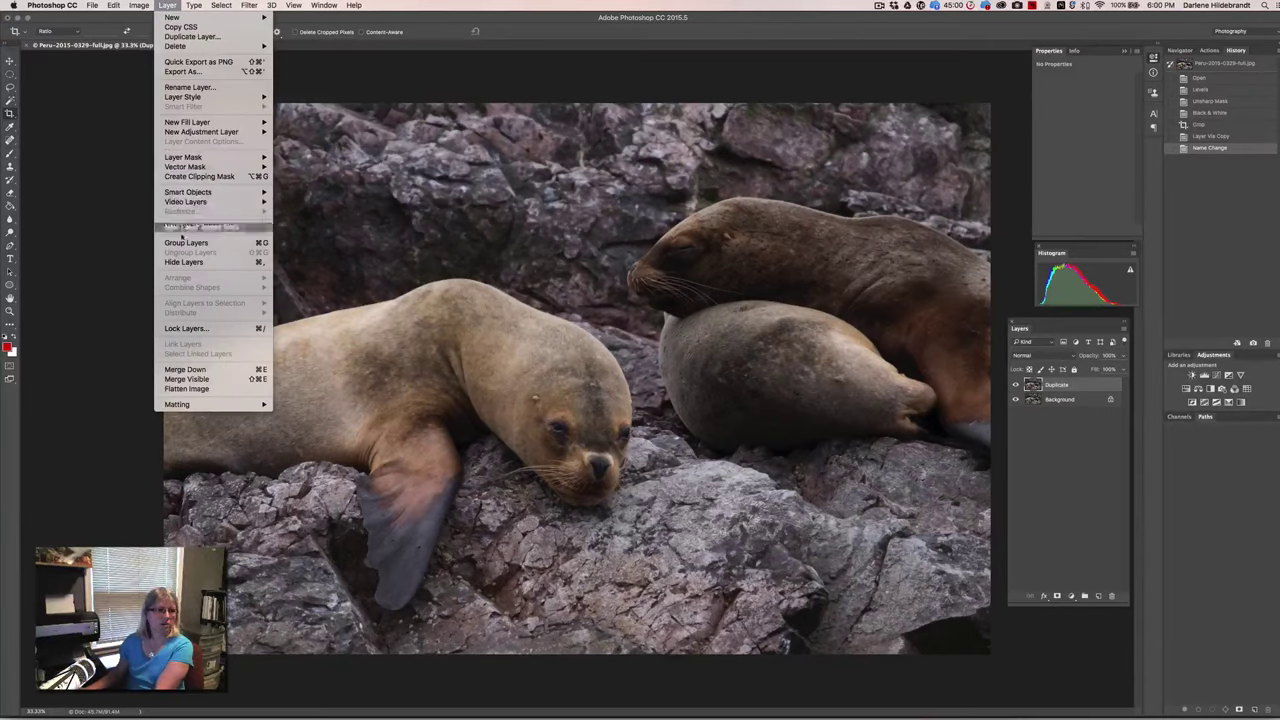
mouse_move(185, 132)
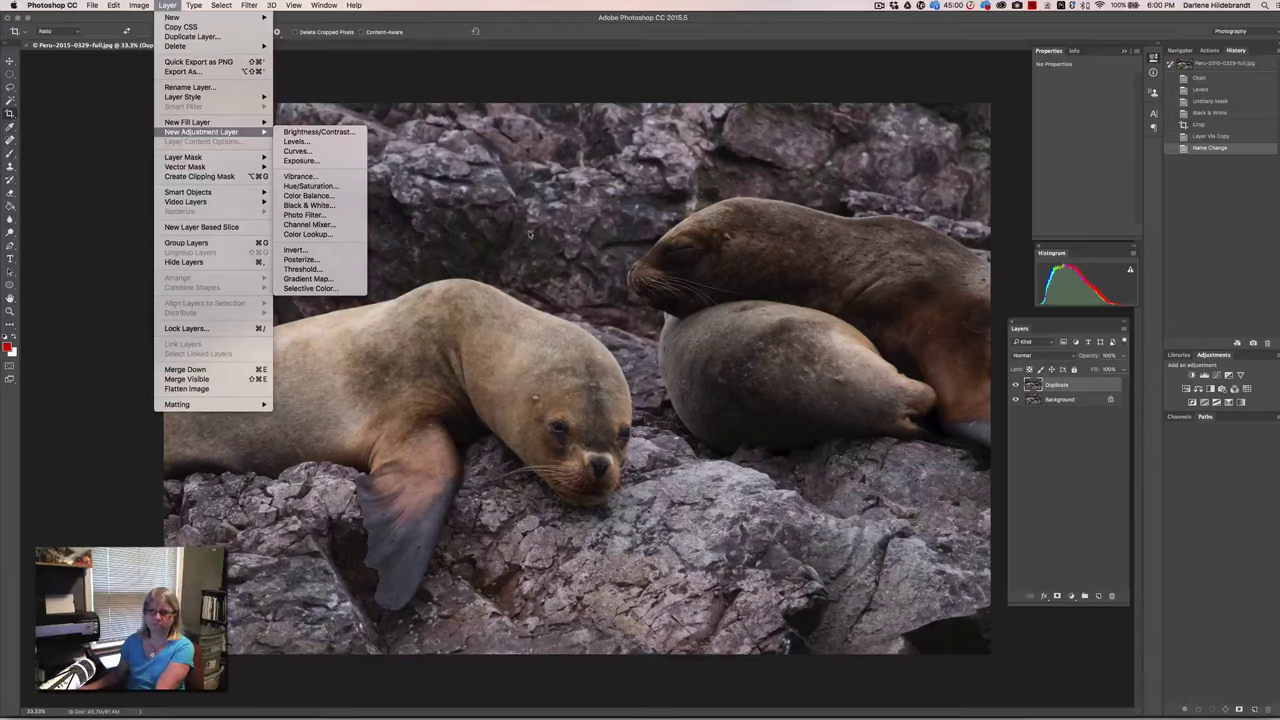
click(1268, 390)
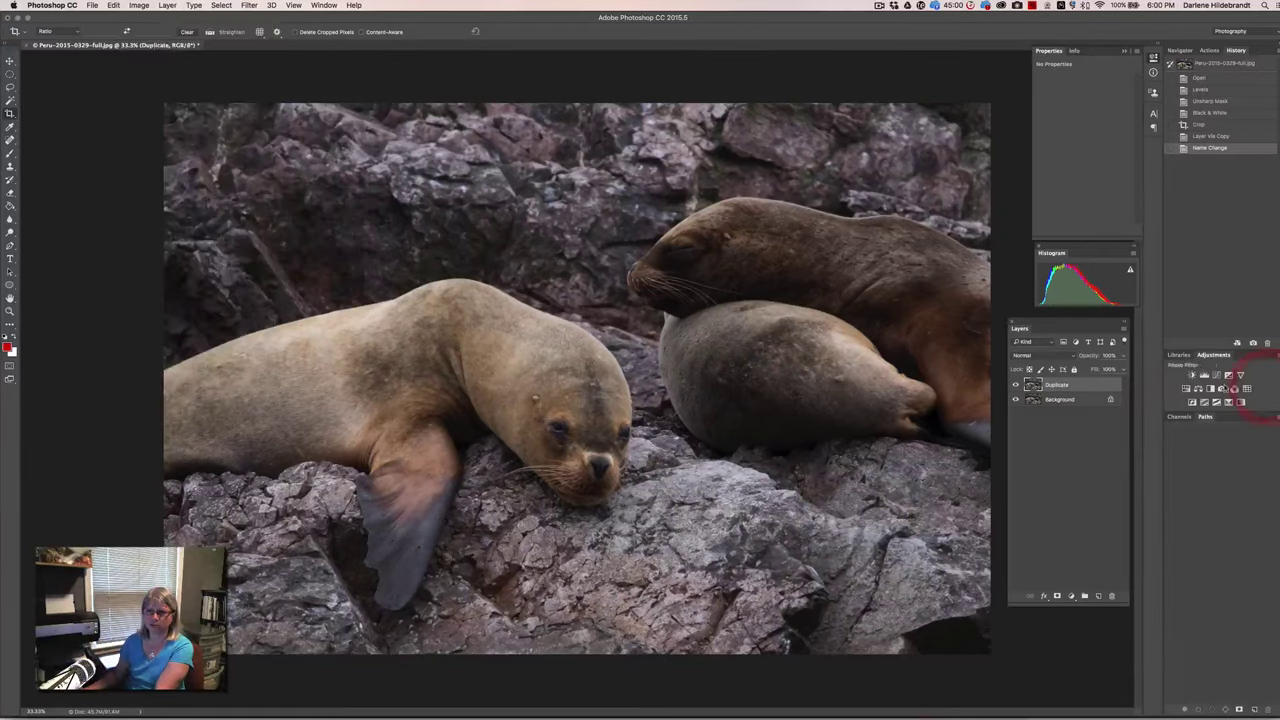
click(1204, 375)
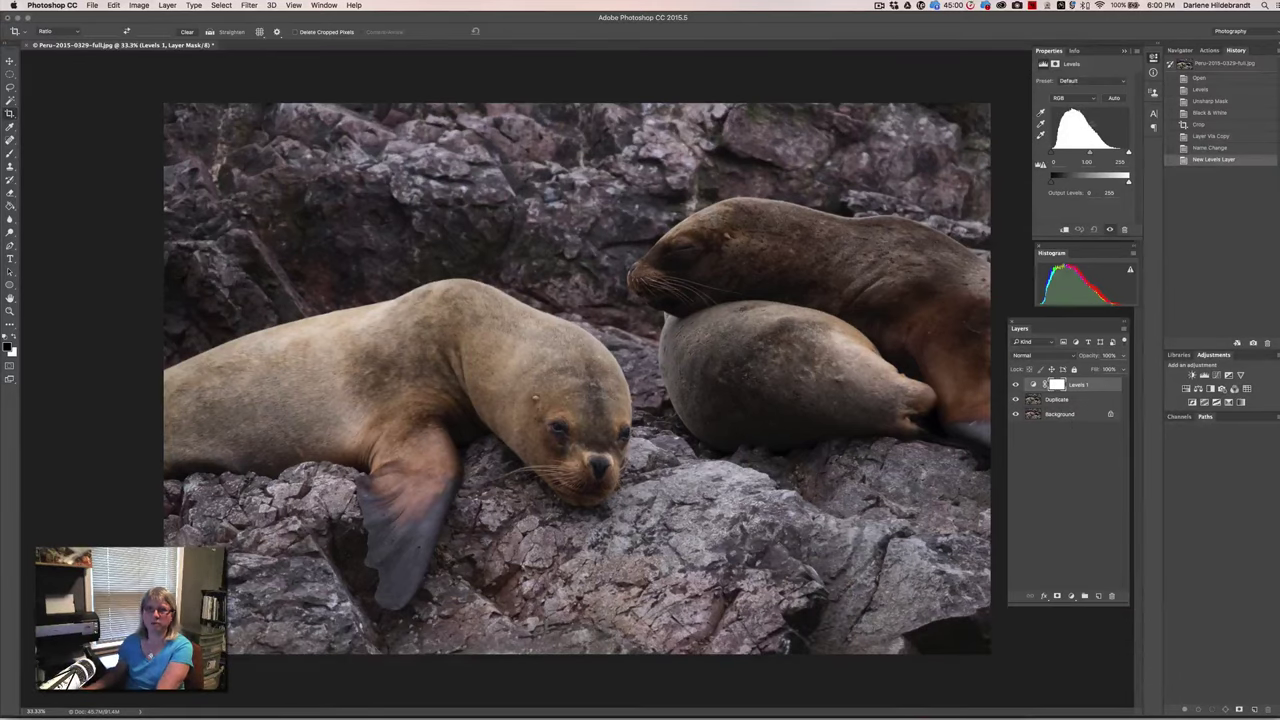
drag(1128, 152, 1057, 153)
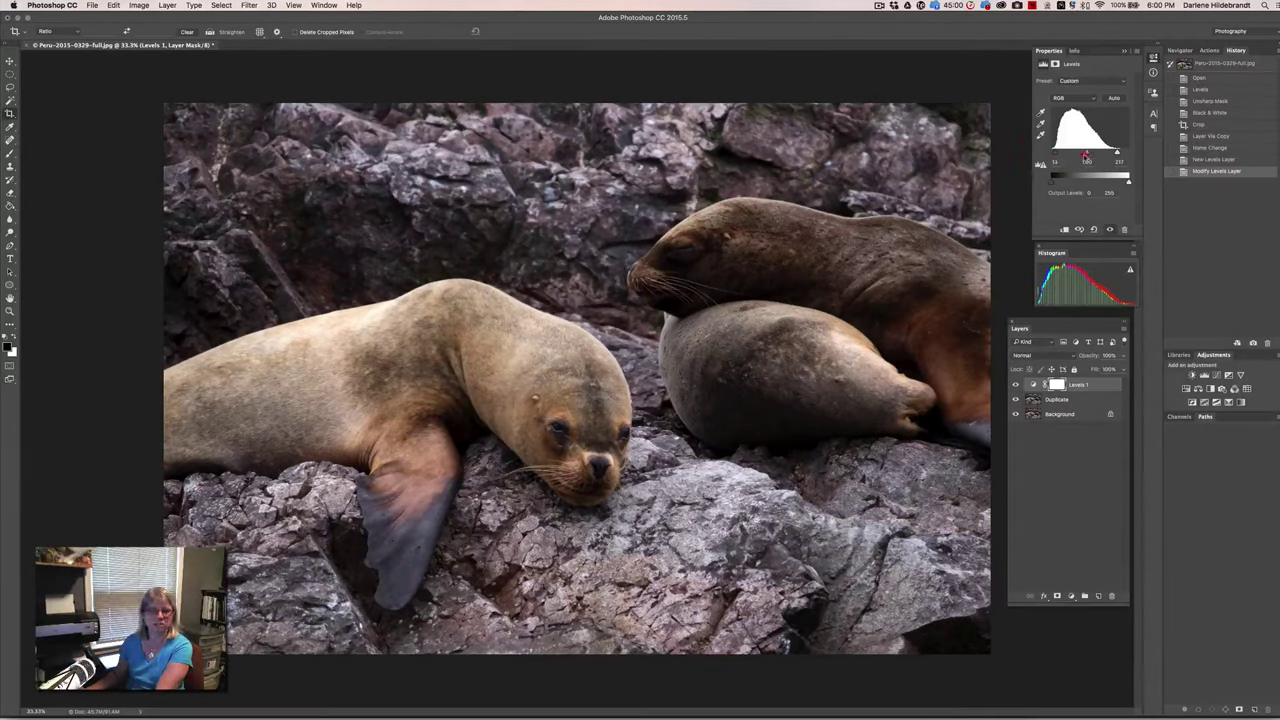
drag(1090, 155, 1086, 154)
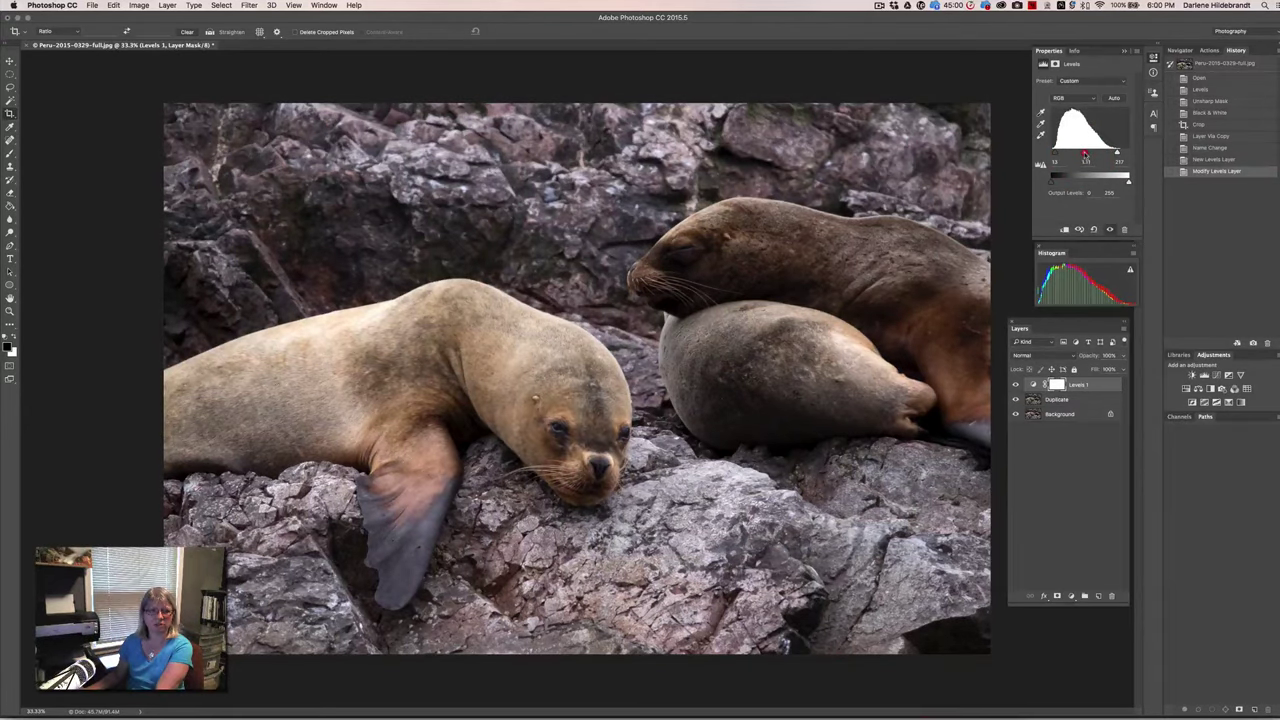
drag(1055, 153, 1119, 153)
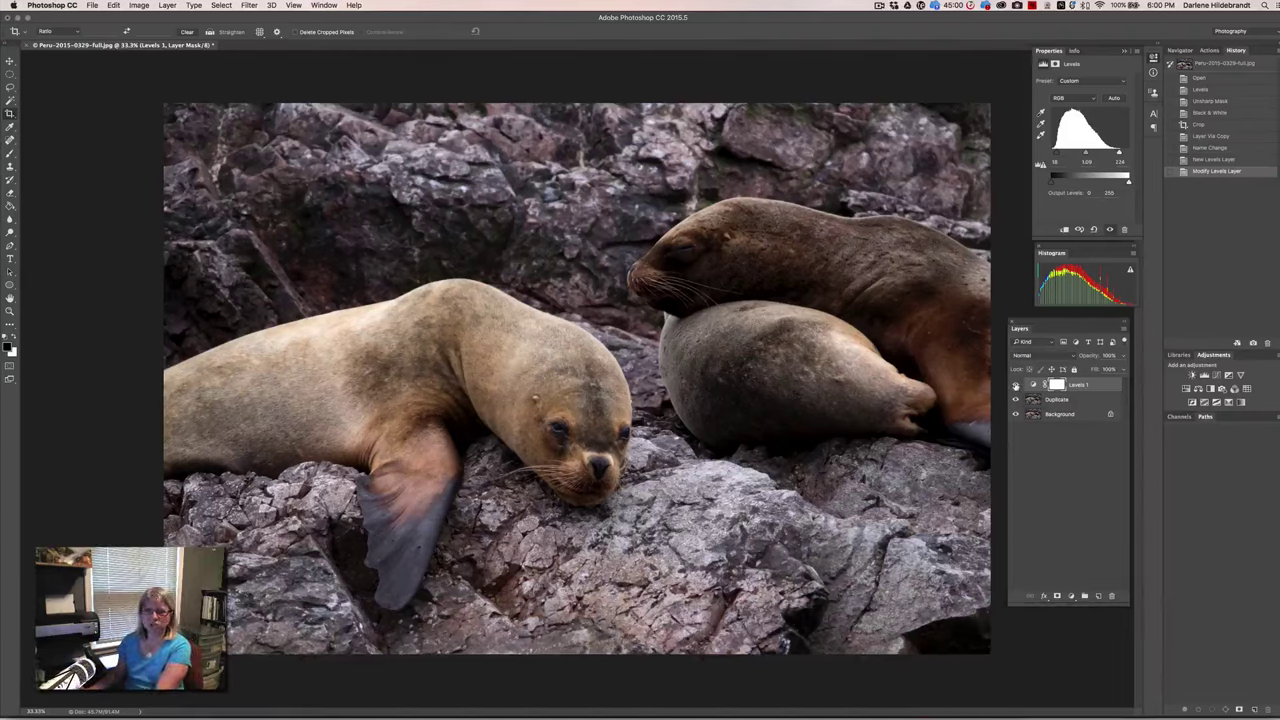
- Compare the photo with the Levels 1 adjustment layer hidden and shown
click(1015, 385)
click(1015, 385)
click(1015, 385)
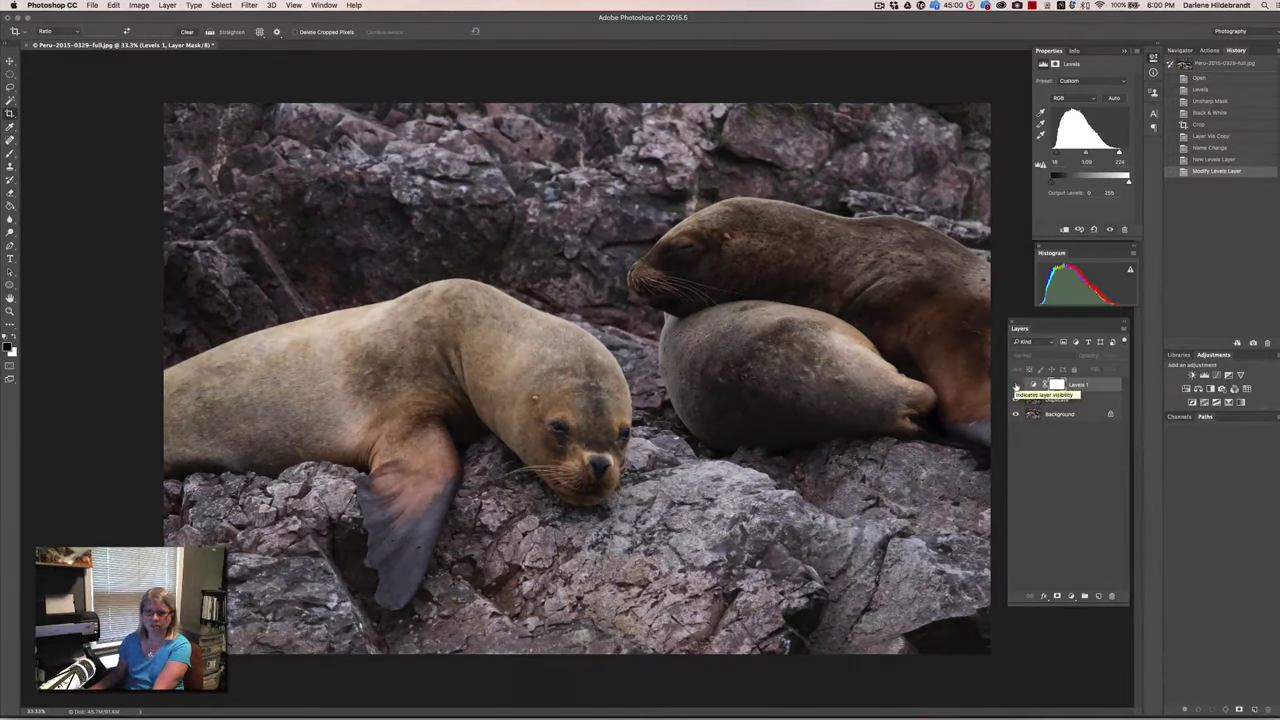
click(1015, 385)
click(1015, 385)
click(1015, 385)
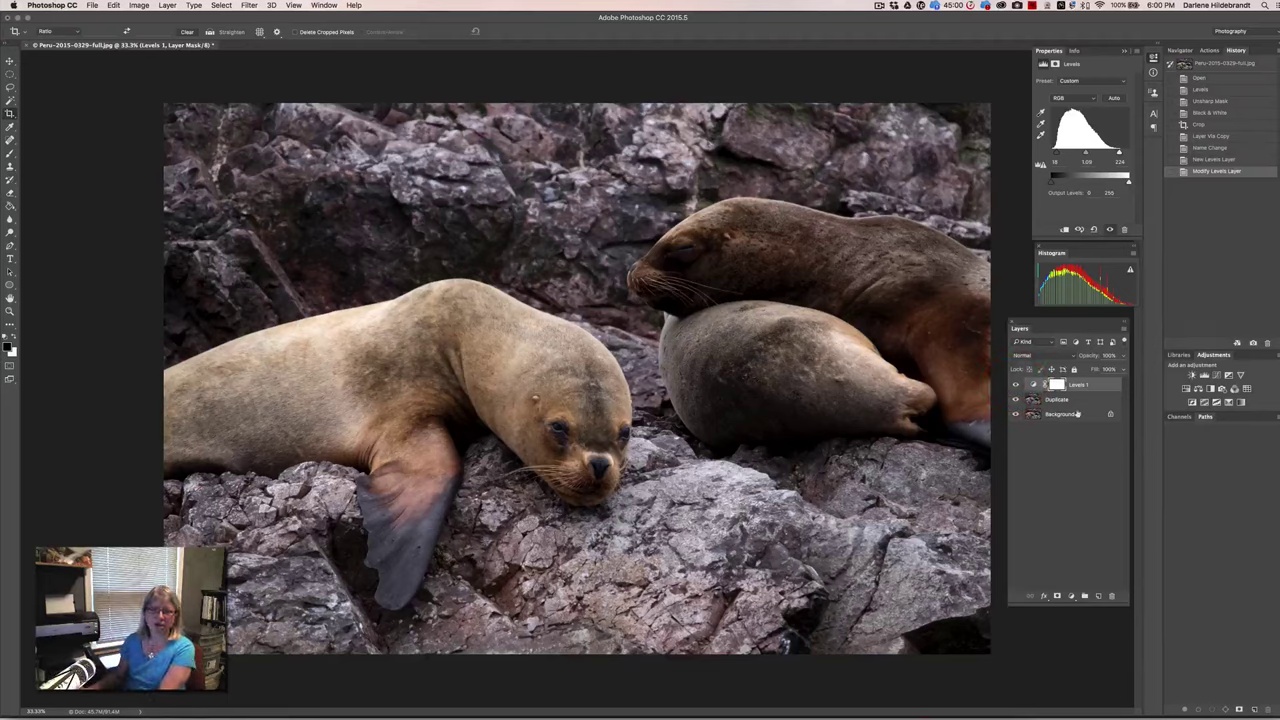
- Paint black on the Levels 1 layer mask over the foreground rocks with a 600 px brush
click(1057, 385)
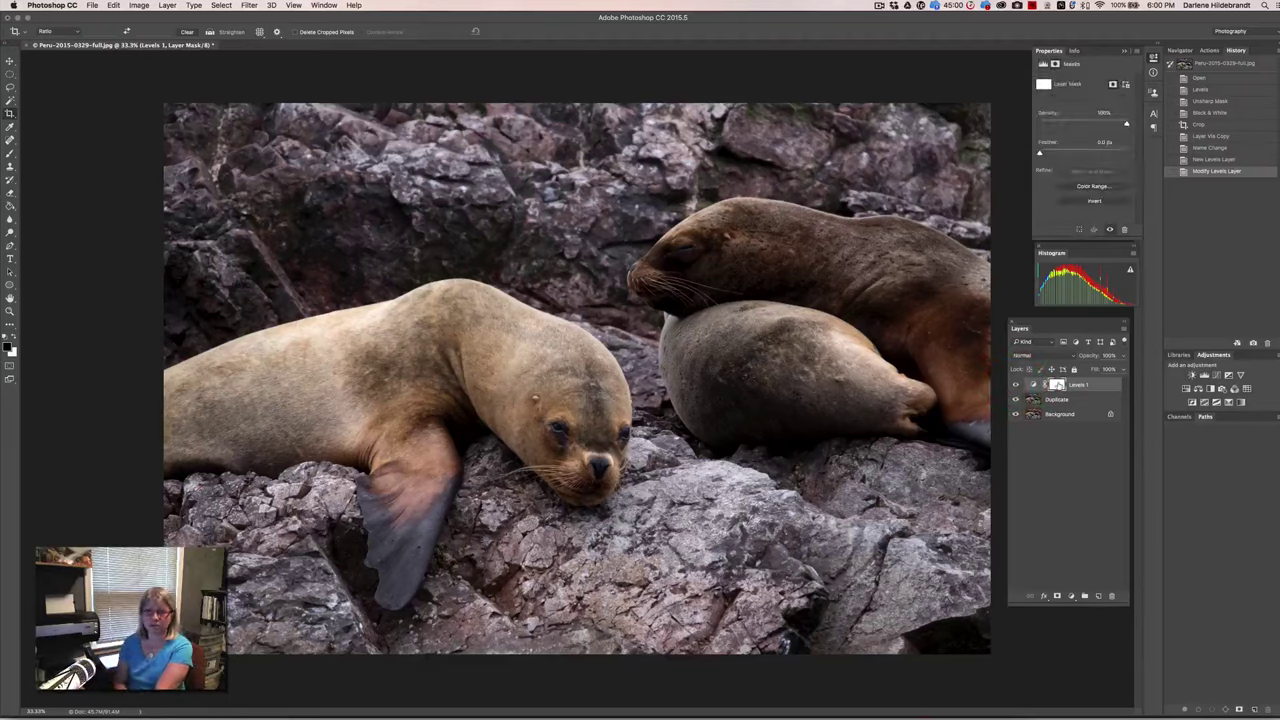
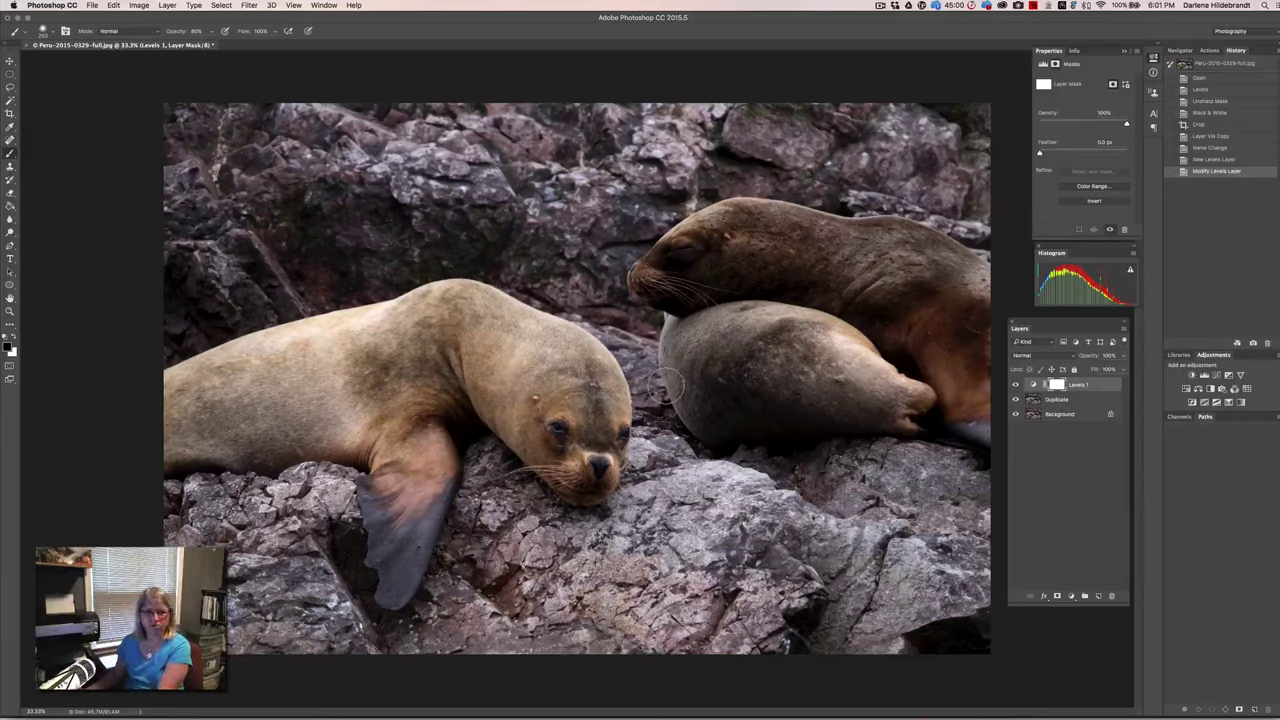
key(bracketright)
key(bracketright)
key(bracketright)
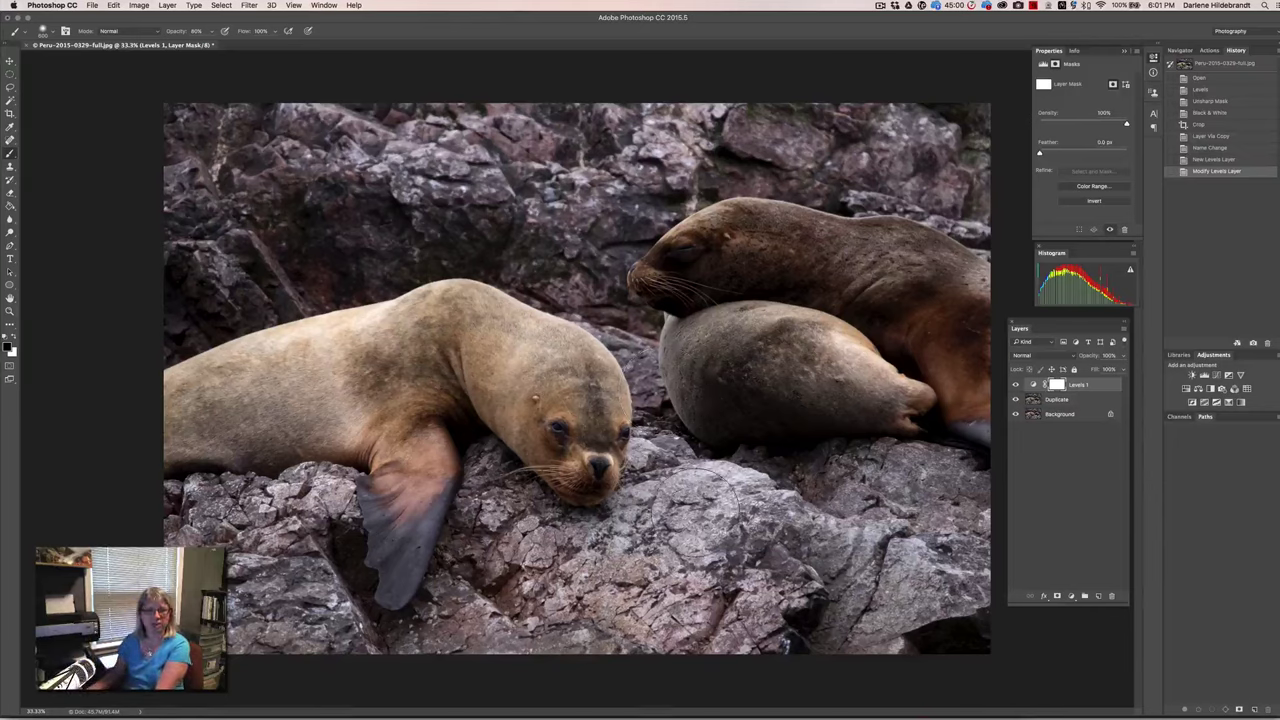
right_click(729, 560)
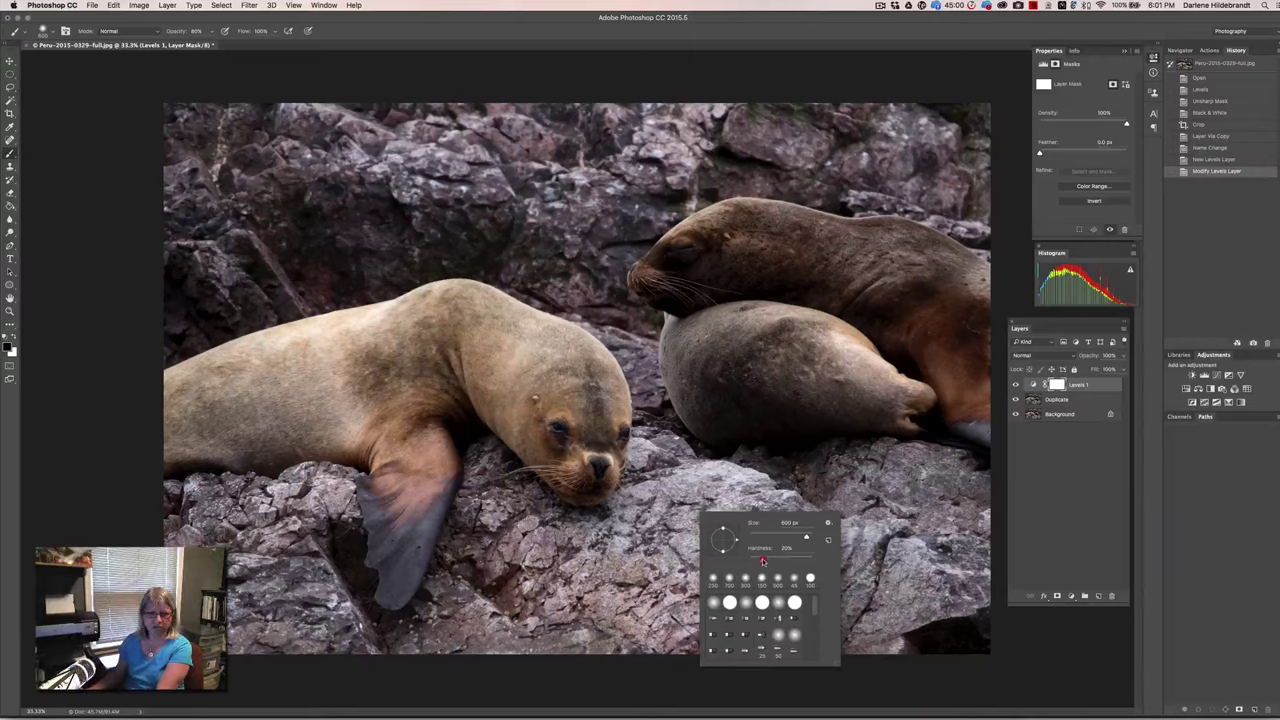
key(Return)
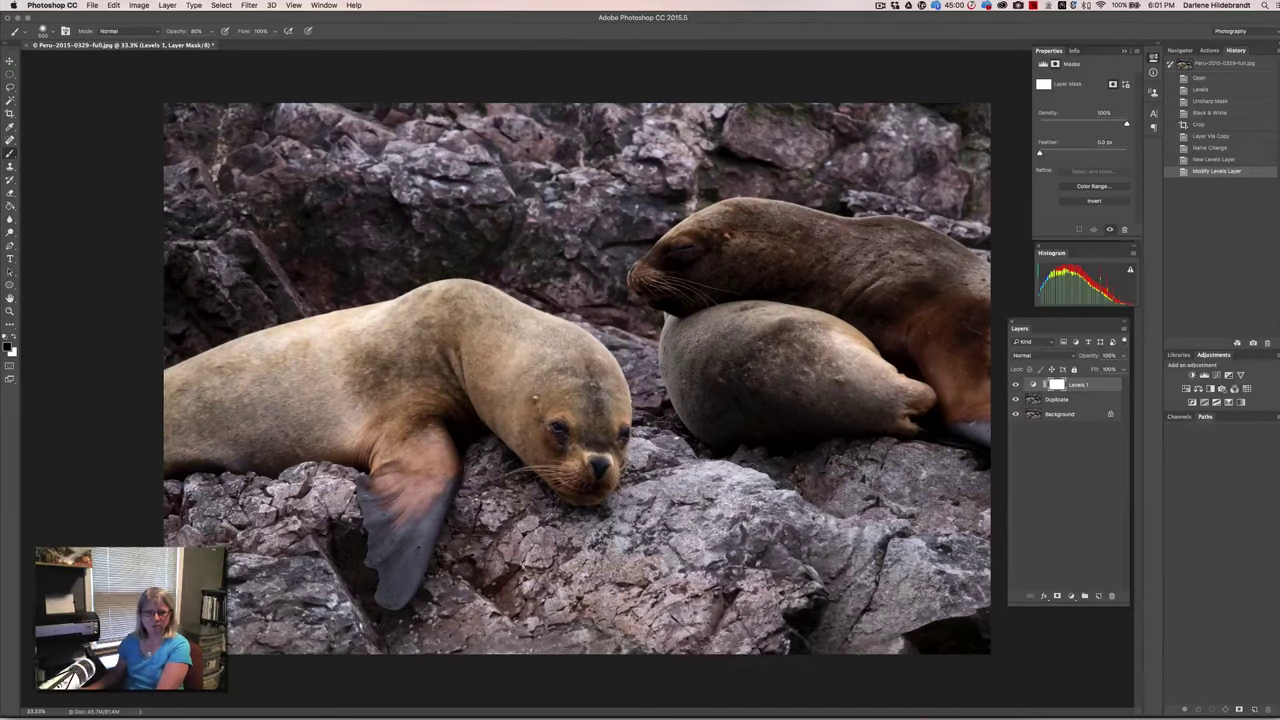
mouse_move(660, 495)
mouse_down()
mouse_move(790, 520)
mouse_move(875, 620)
mouse_move(935, 570)
mouse_move(885, 500)
mouse_move(855, 515)
mouse_move(930, 560)
mouse_move(960, 560)
mouse_move(985, 605)
mouse_up()
drag(978, 505, 965, 515)
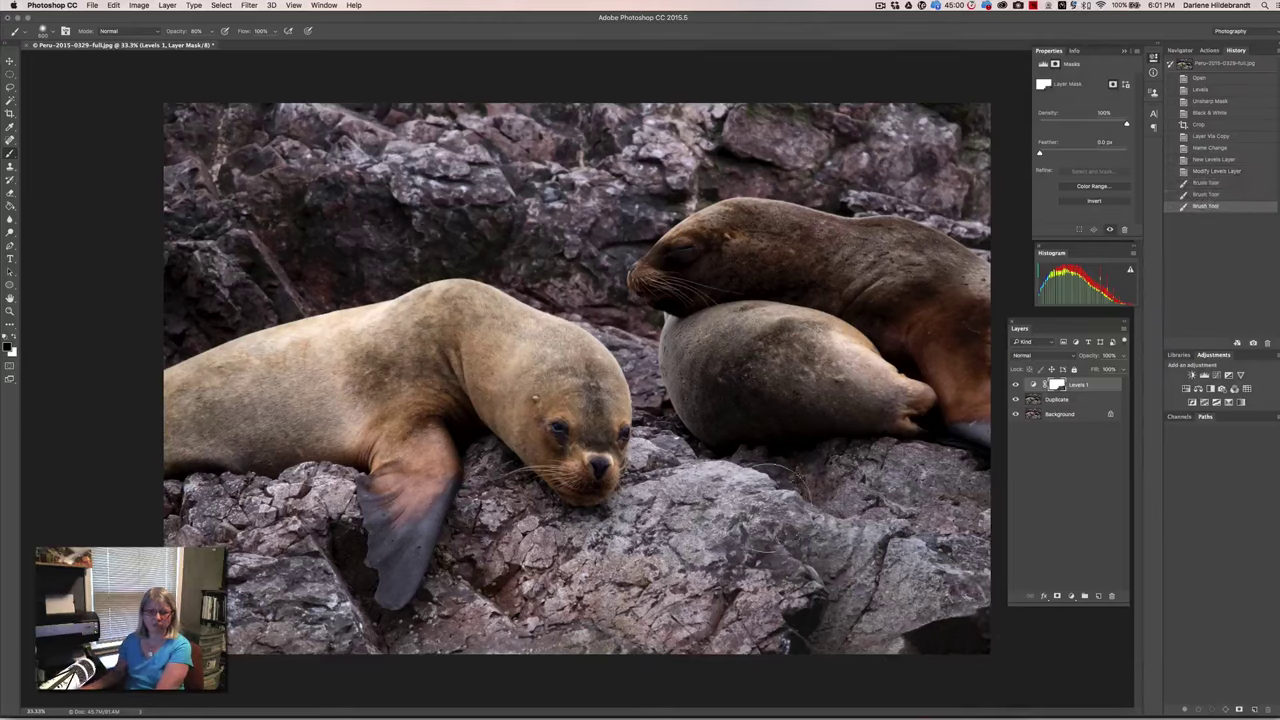
drag(862, 630, 850, 625)
mouse_move(515, 560)
mouse_down()
mouse_move(545, 555)
mouse_move(498, 508)
mouse_up()
drag(470, 560, 420, 600)
mouse_move(410, 660)
mouse_down()
mouse_move(300, 500)
mouse_move(210, 495)
mouse_move(280, 555)
mouse_move(300, 640)
mouse_move(350, 610)
mouse_move(320, 600)
mouse_up()
drag(180, 500, 150, 510)
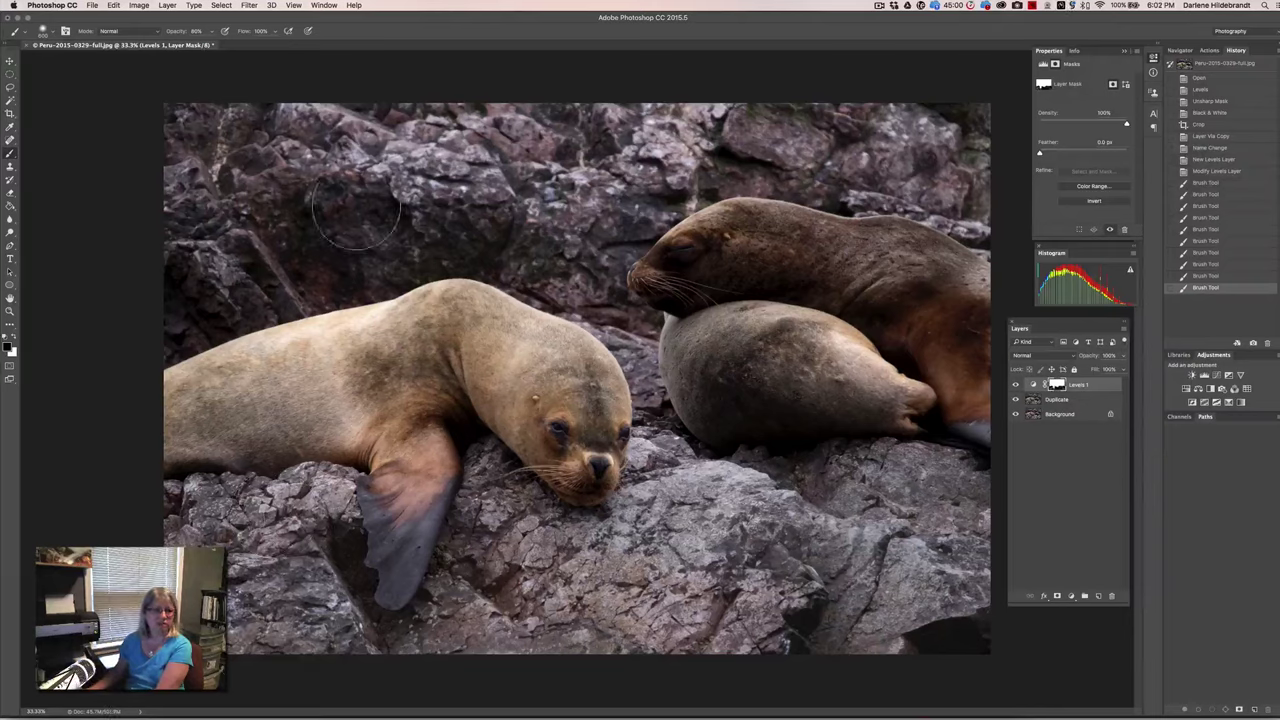
- Paint black on the Levels 1 mask over the background rocks and part of the rear sea lions
mouse_move(343, 216)
mouse_down()
mouse_move(473, 208)
mouse_move(519, 224)
mouse_move(469, 166)
mouse_move(337, 205)
mouse_move(241, 106)
mouse_move(197, 177)
mouse_move(186, 251)
mouse_move(231, 272)
mouse_move(366, 251)
mouse_up()
mouse_move(584, 238)
mouse_down()
mouse_move(592, 245)
mouse_move(716, 100)
mouse_move(548, 136)
mouse_up()
drag(632, 148, 990, 132)
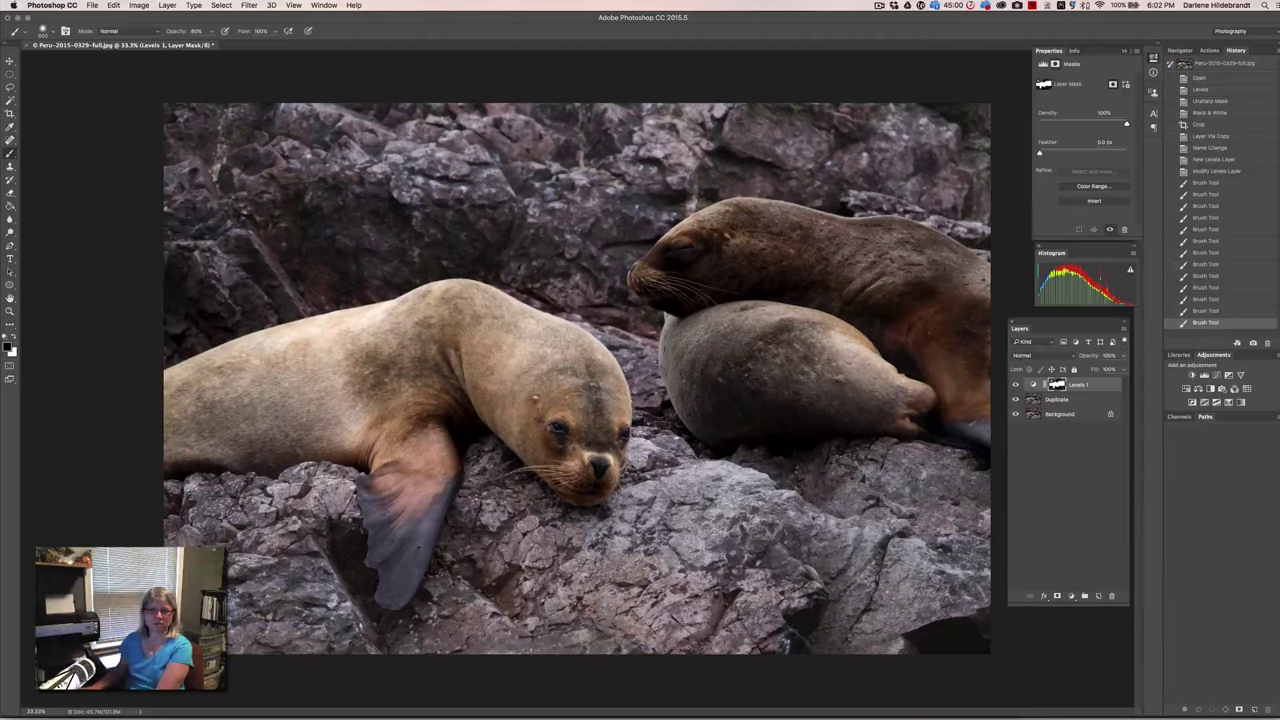
drag(975, 442, 930, 372)
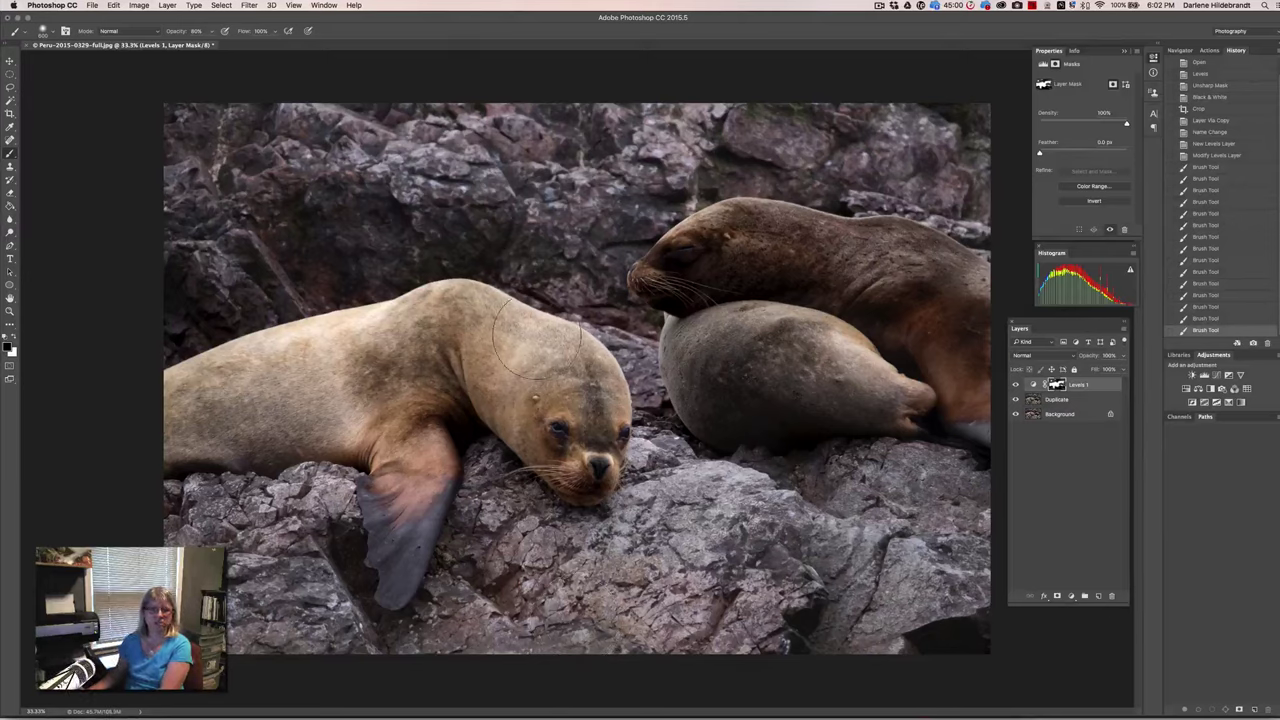
- Compare the photo with the Levels 1 layer hidden and shown, and with its layer mask disabled and re-enabled
click(1017, 385)
click(1017, 385)
click(1017, 385)
click(1017, 385)
click(1017, 385)
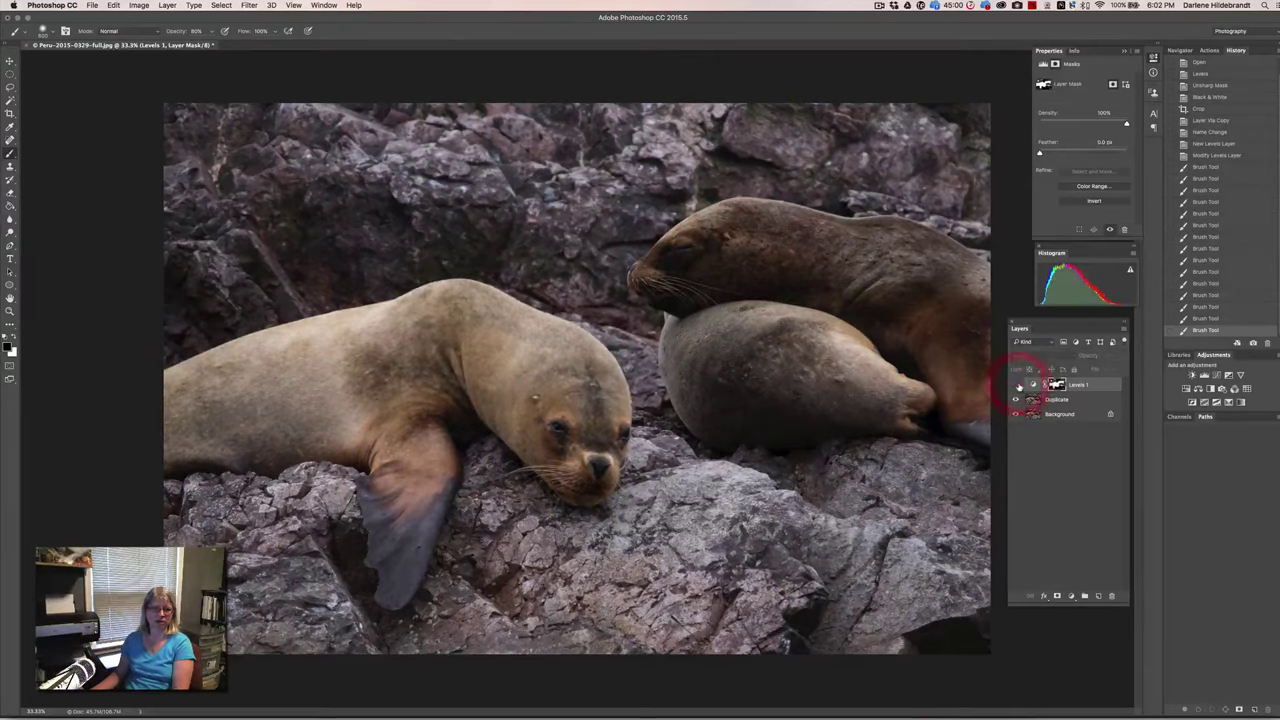
click(1017, 385)
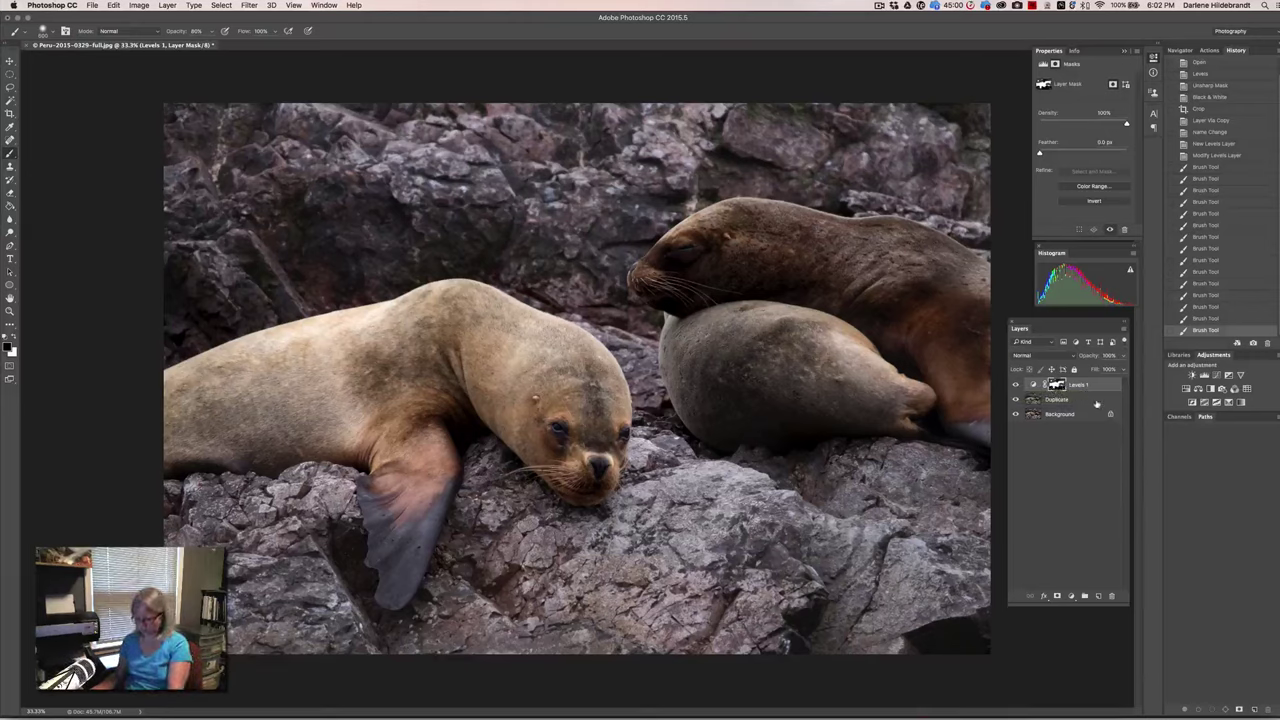
shift+click(1057, 385)
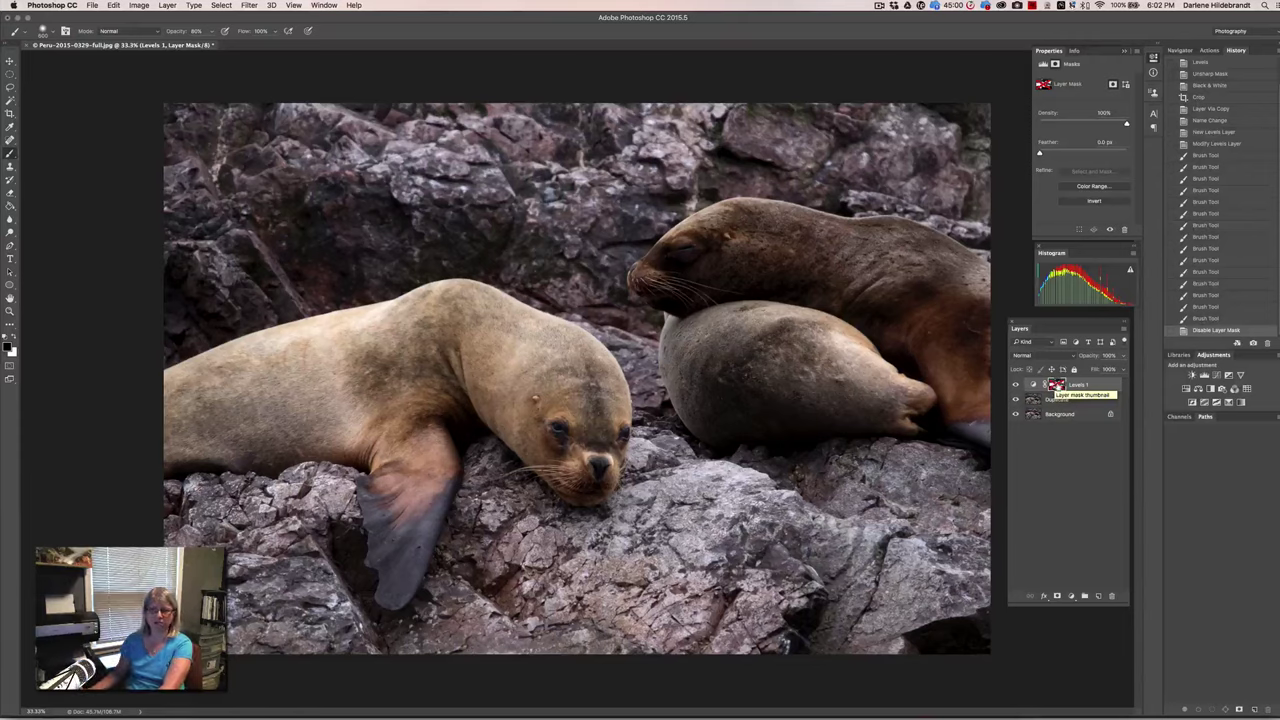
shift+click(1057, 385)
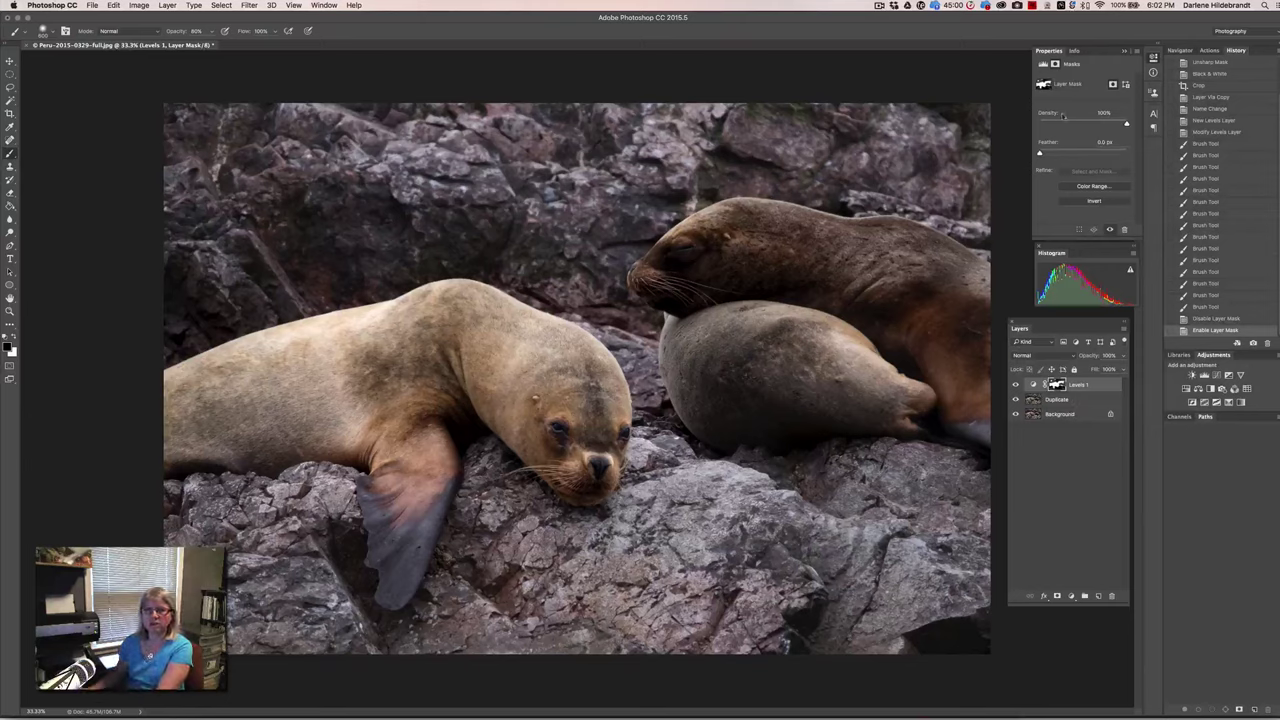
- Readjust the Levels 1 layer's input levels to 23, 1.20 and 216
click(1034, 385)
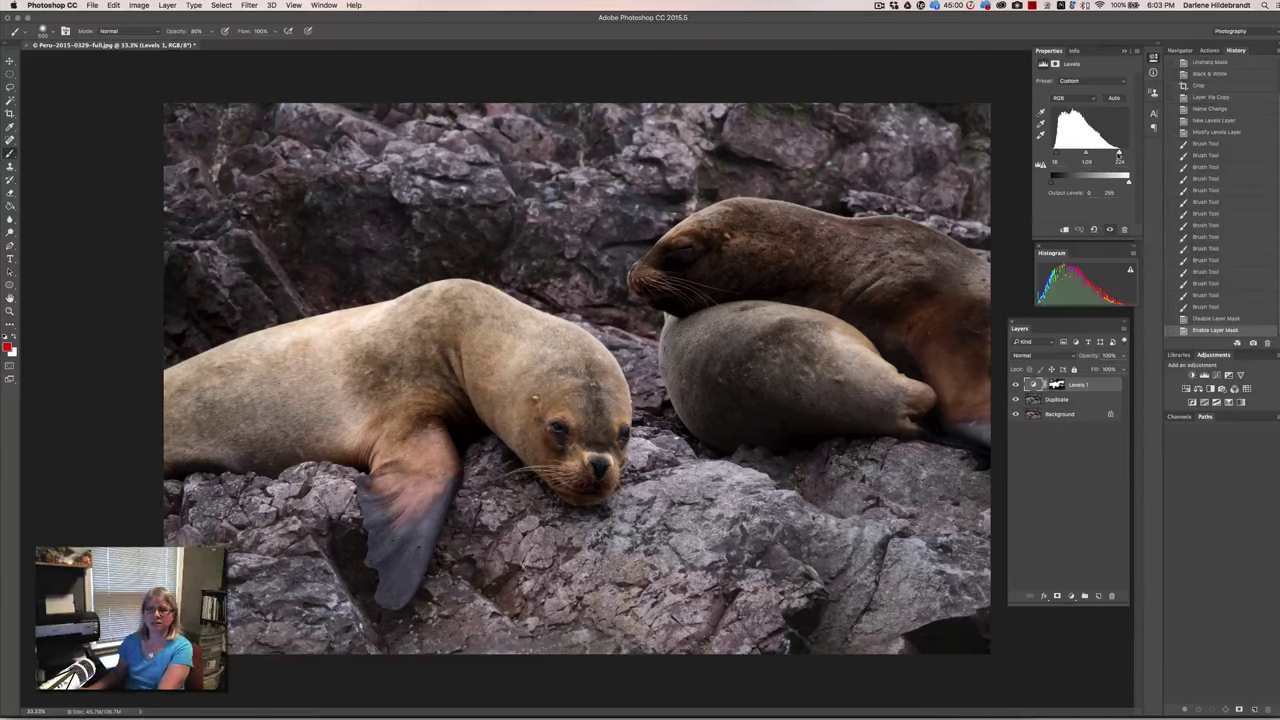
drag(1119, 152, 1060, 152)
click(1085, 156)
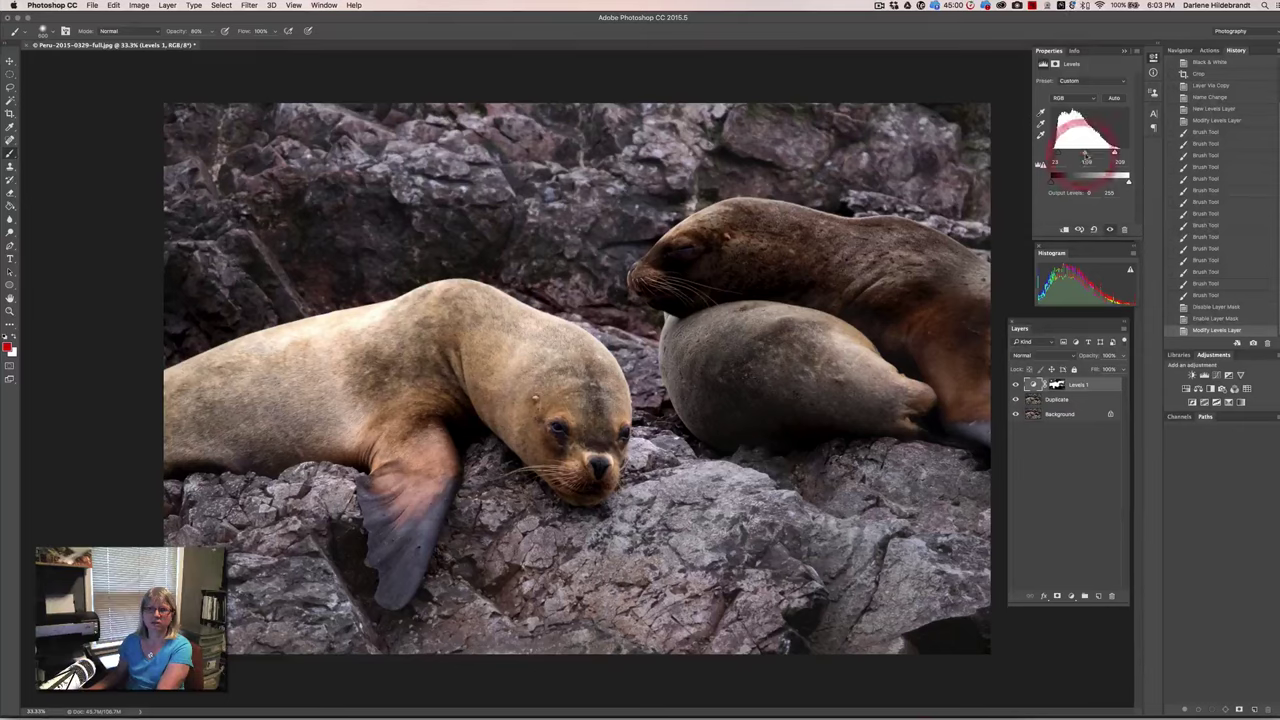
click(1084, 155)
drag(1084, 155, 1082, 152)
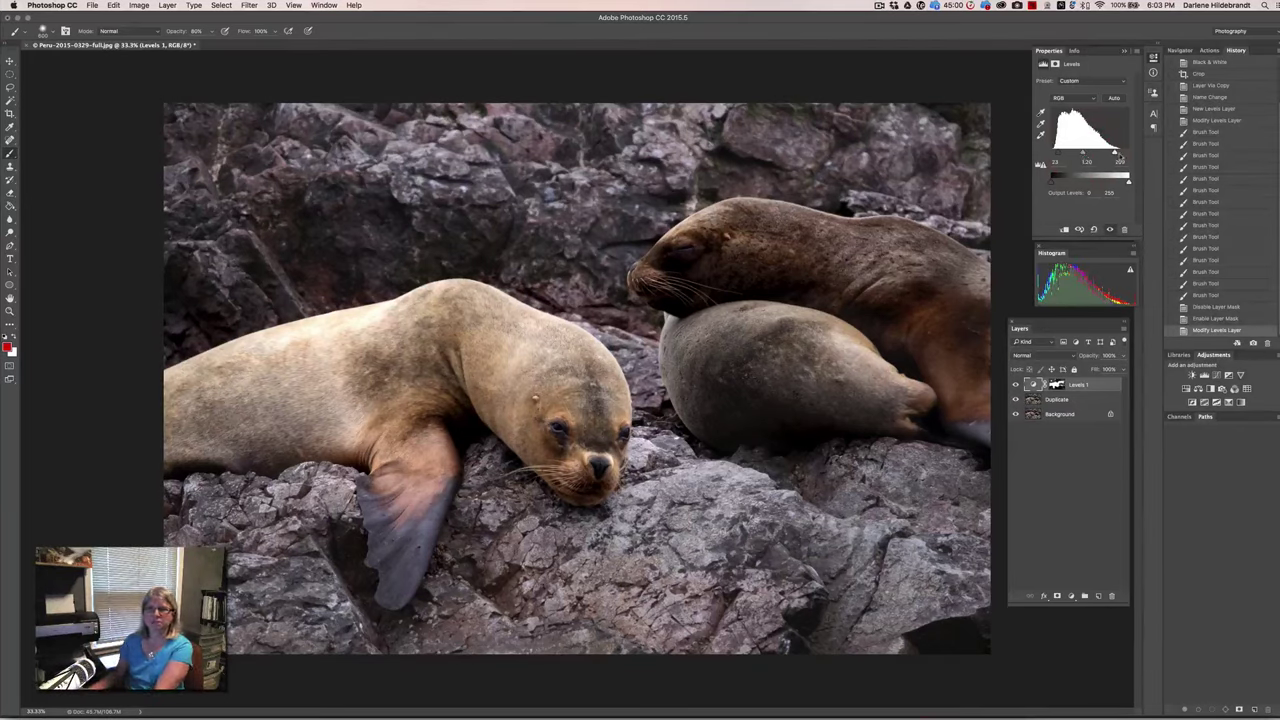
drag(1116, 153, 1117, 152)
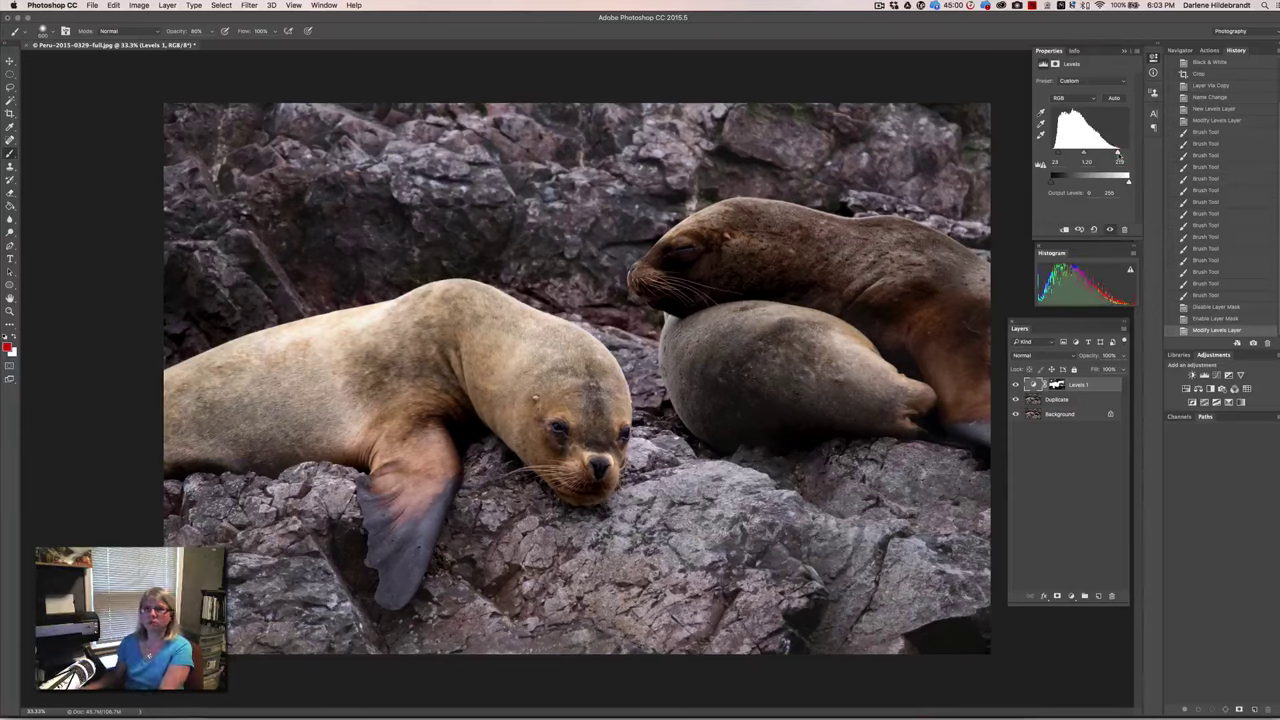
scroll(1226, 149, up, 3)
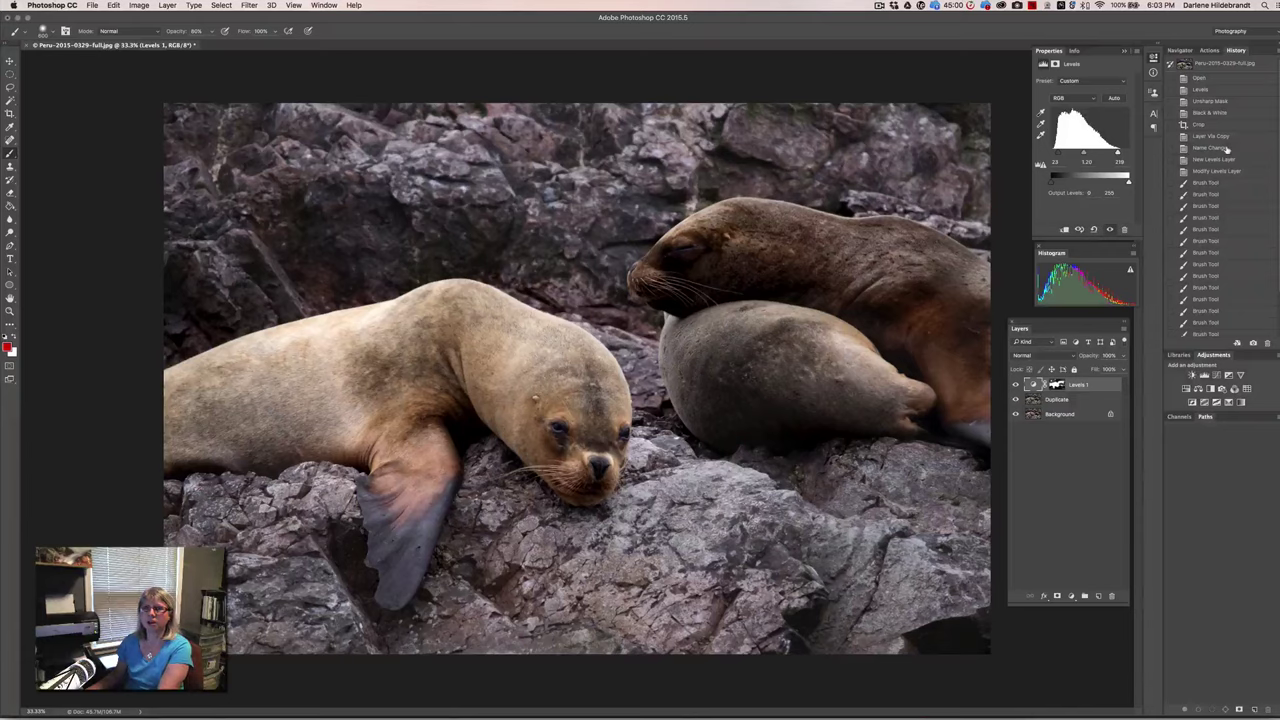
scroll(1226, 149, down, 3)
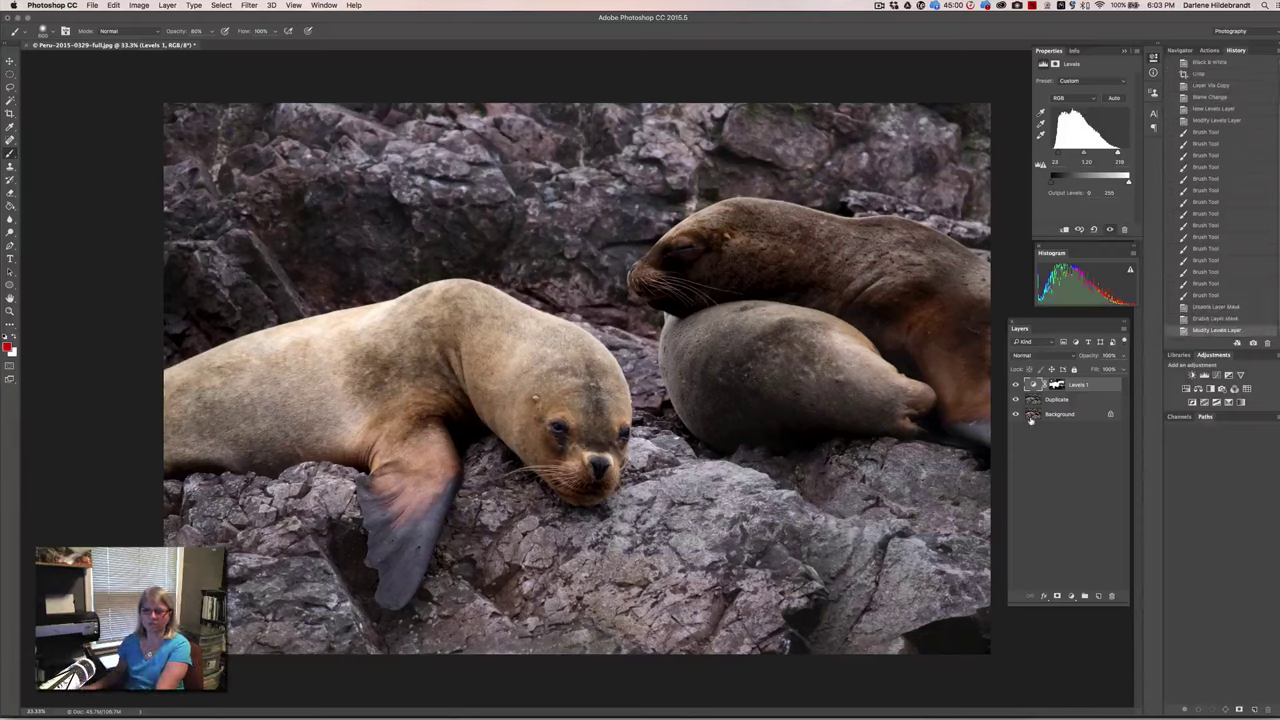
- Convert the Duplicate layer to a smart object
click(1084, 401)
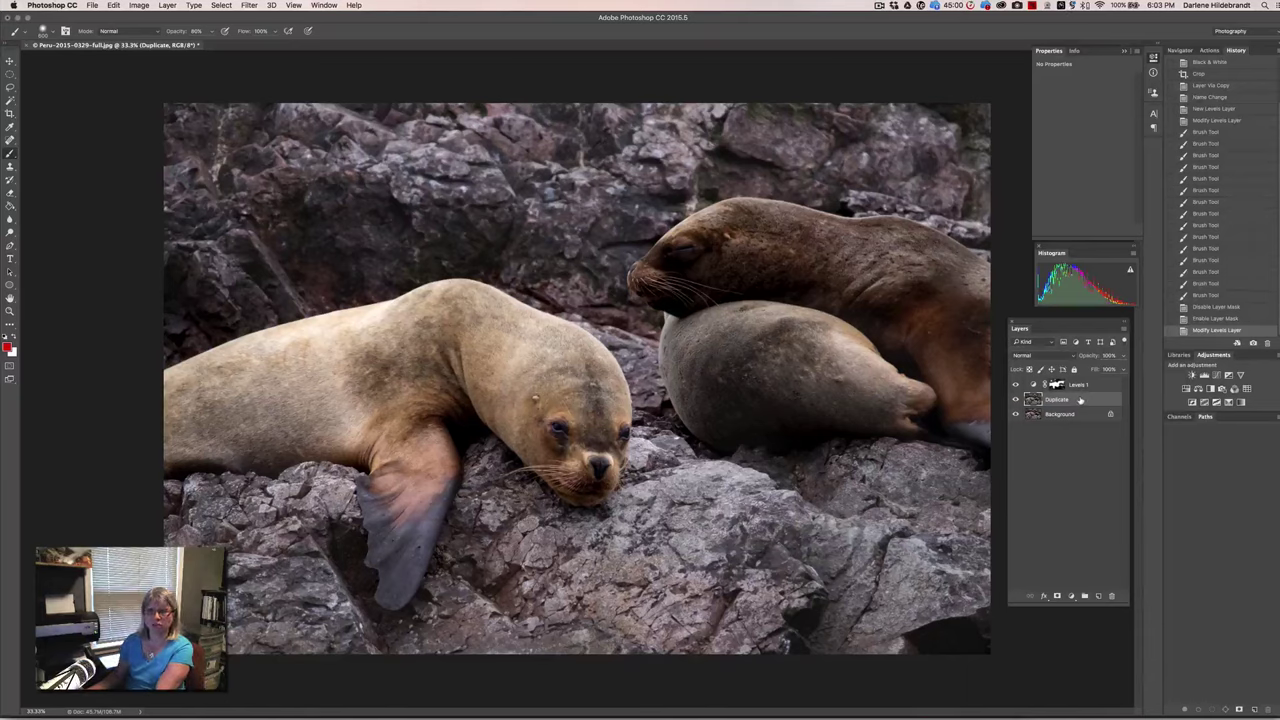
right_click(1080, 401)
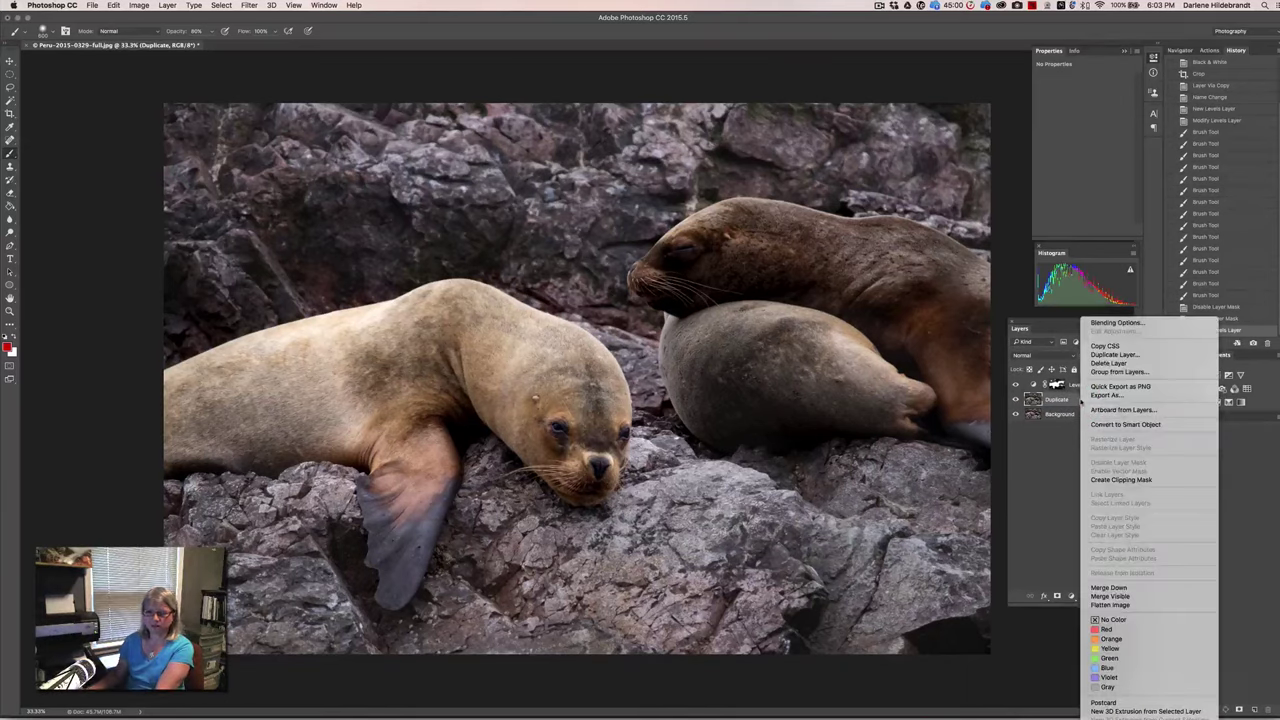
click(1096, 425)
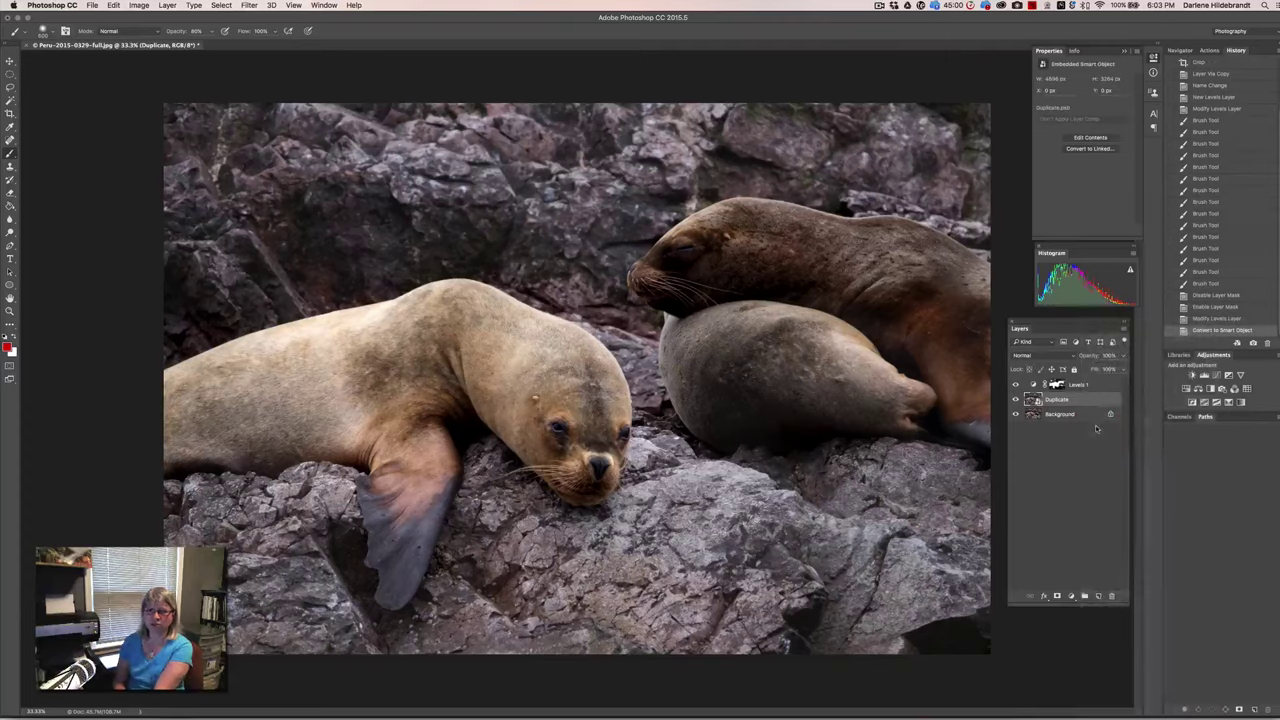
key(super)
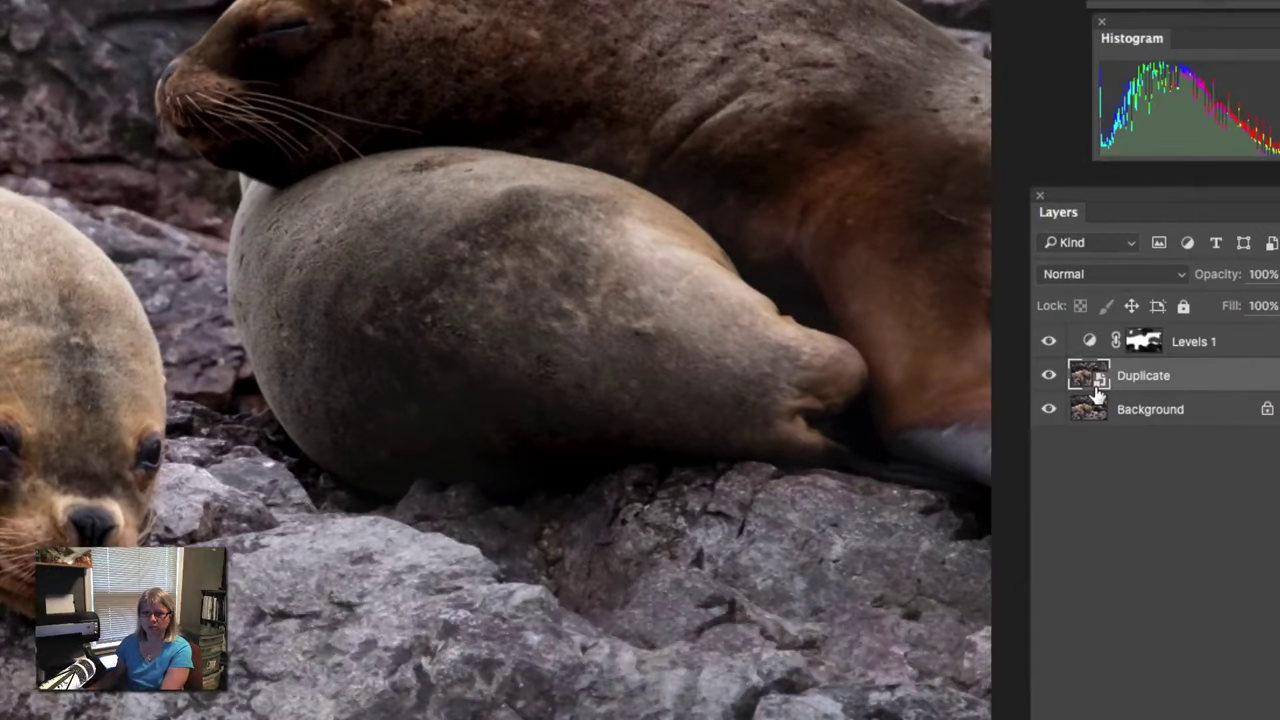
key(super)
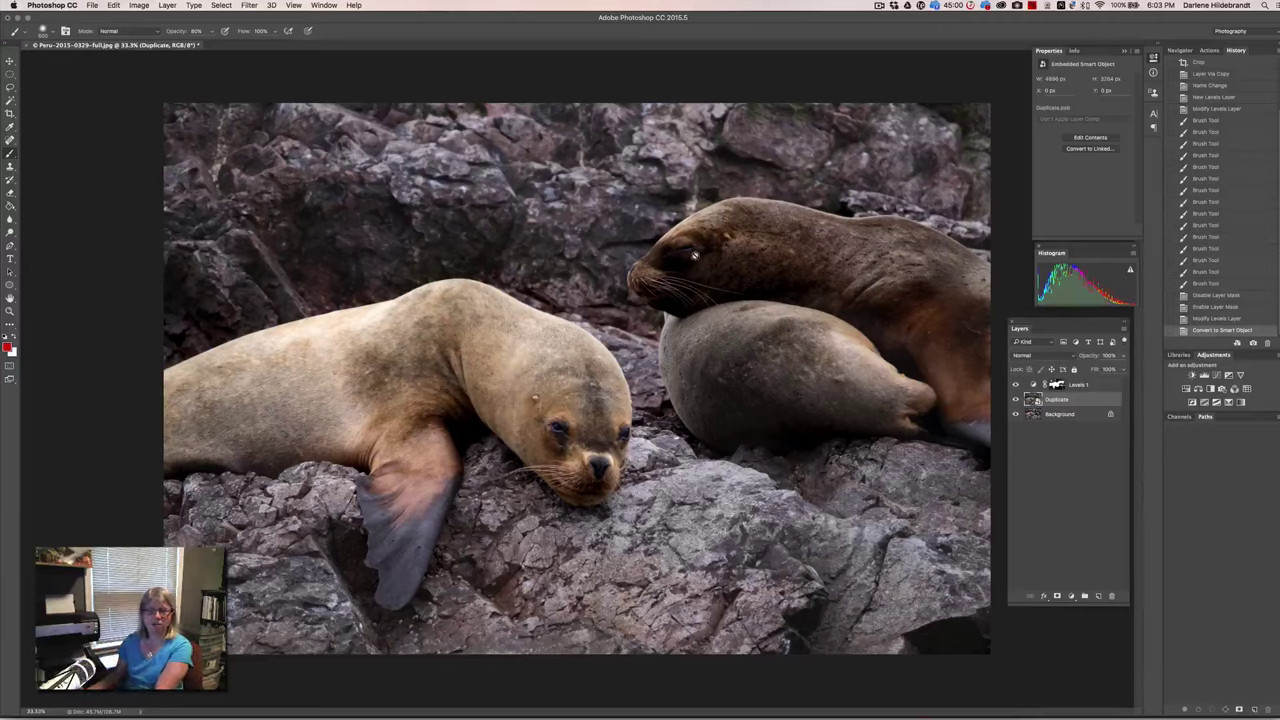
- Apply an Unsharp Mask filter to the Duplicate smart object with amount about 205%, radius 9.1 pixels and threshold 16 levels
click(249, 5)
mouse_move(269, 184)
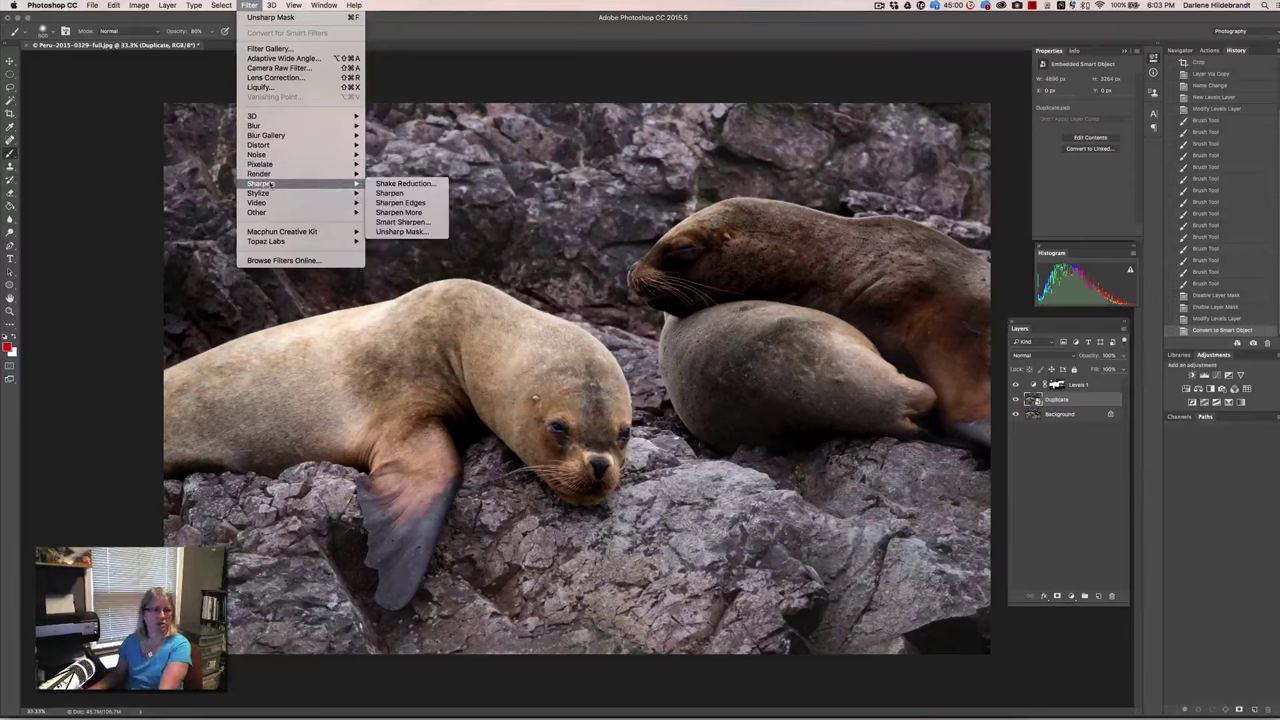
click(400, 231)
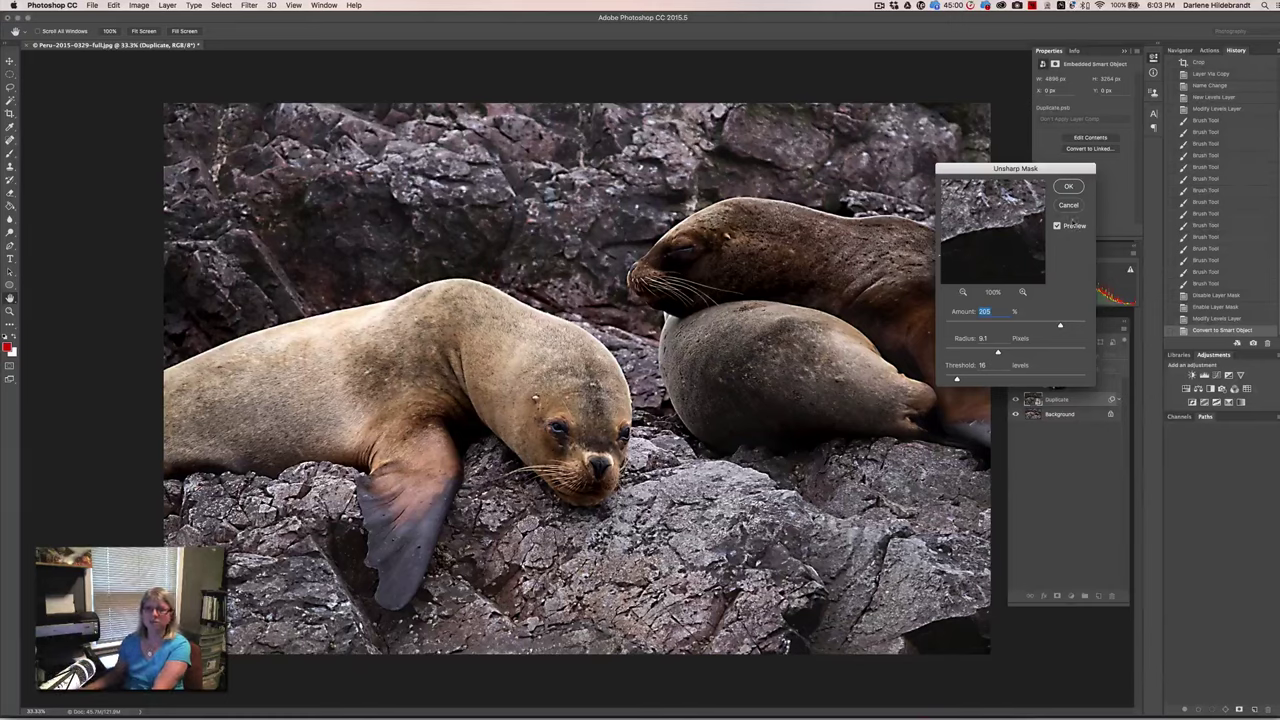
click(1068, 187)
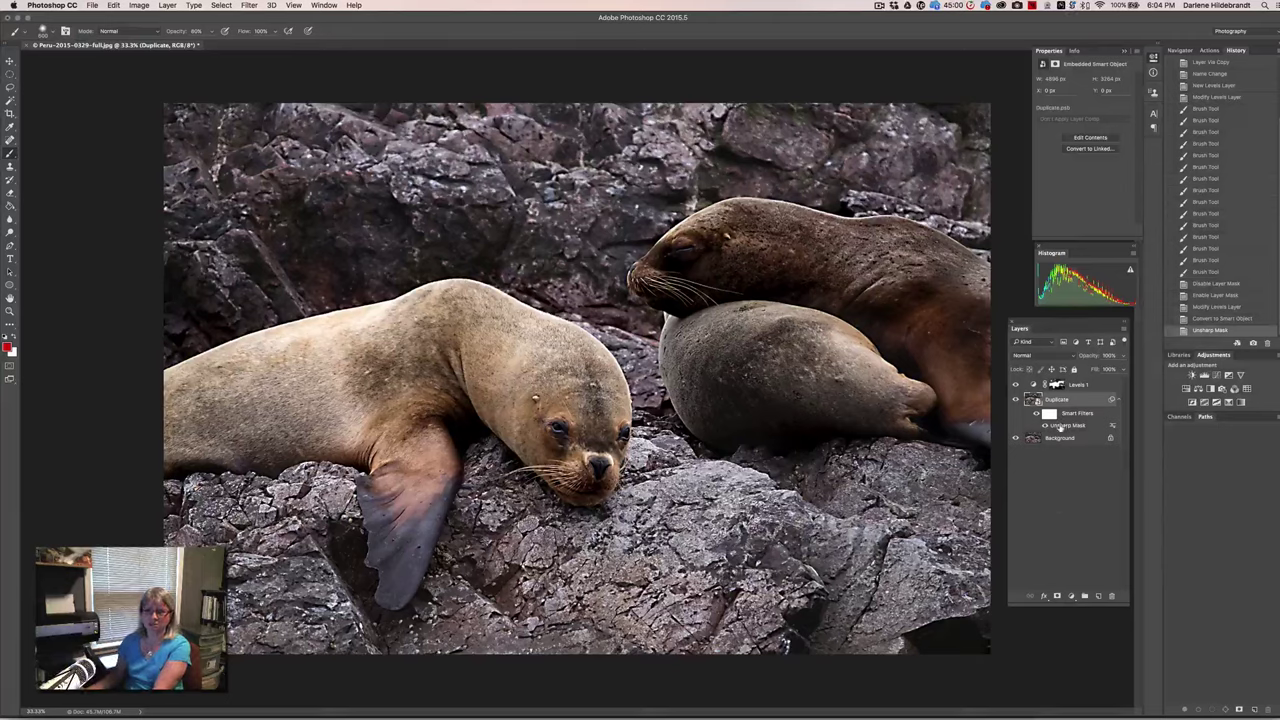
- Edit the Unsharp Mask smart filter, reducing its amount and setting radius 5.4 pixels and threshold 45 levels
double_click(1062, 427)
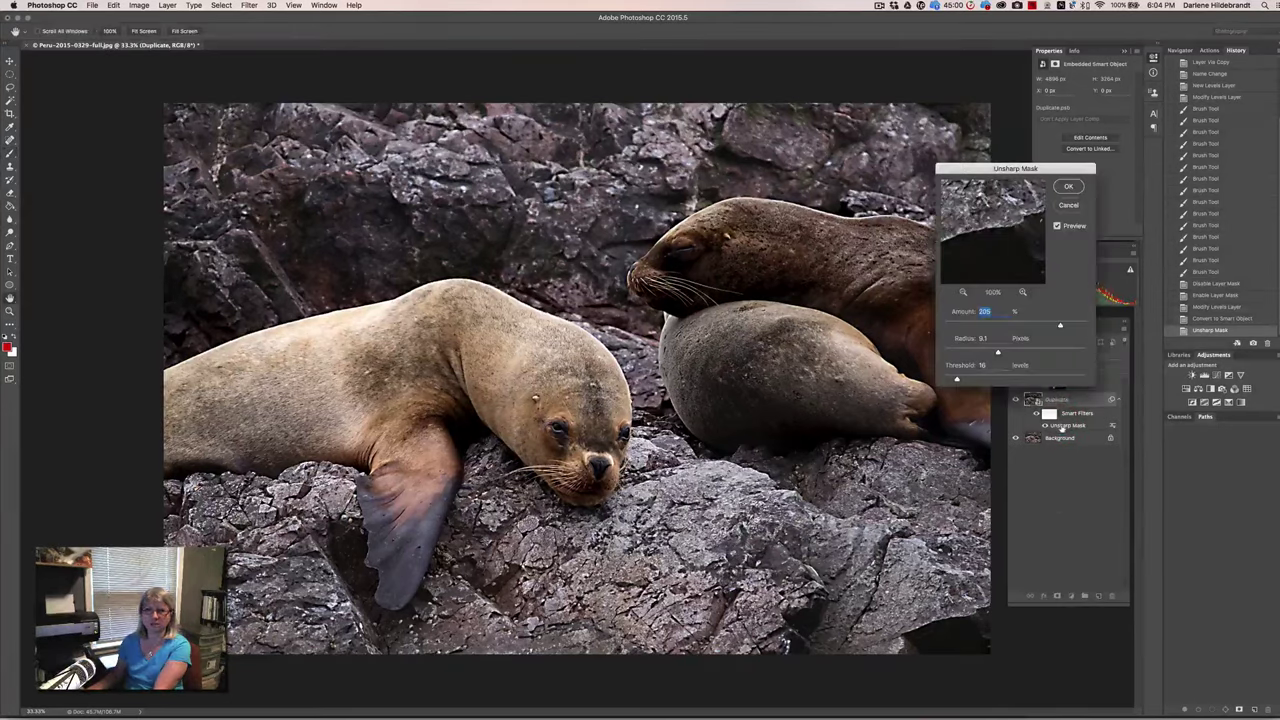
drag(1060, 326, 979, 380)
click(1068, 186)
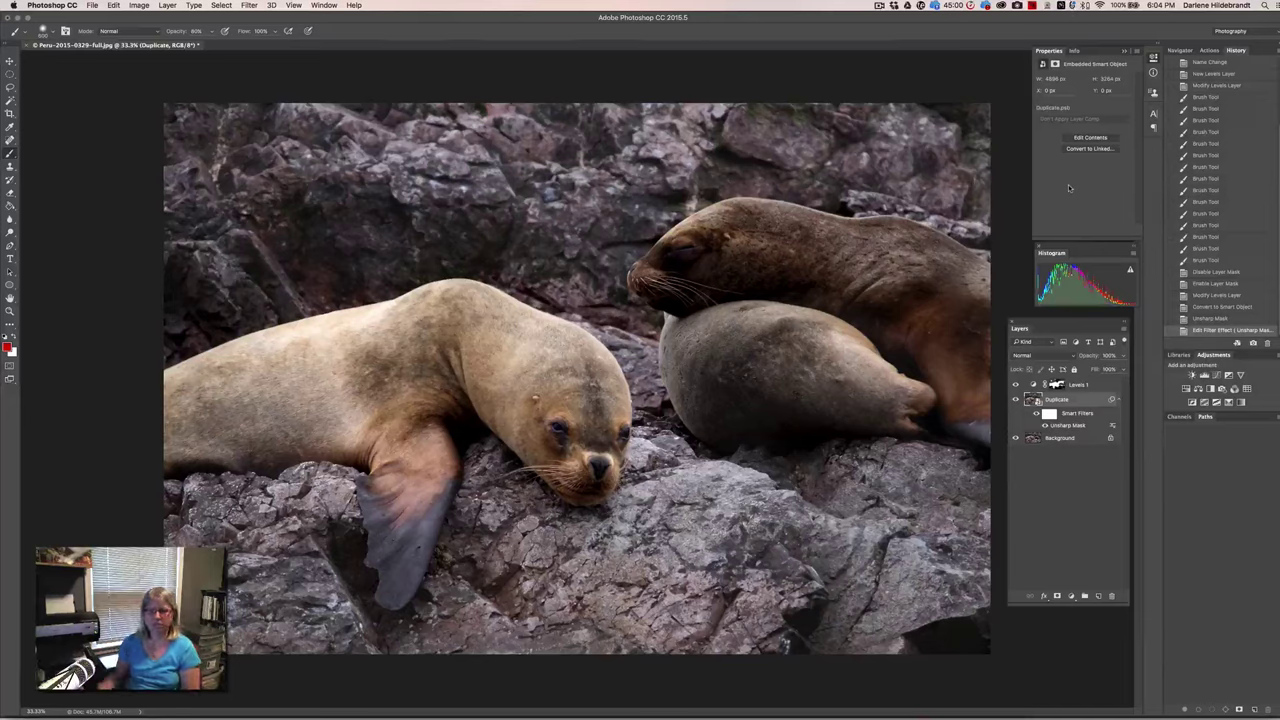
- Invert the Smart Filters mask of the Duplicate layer to solid black
click(1048, 413)
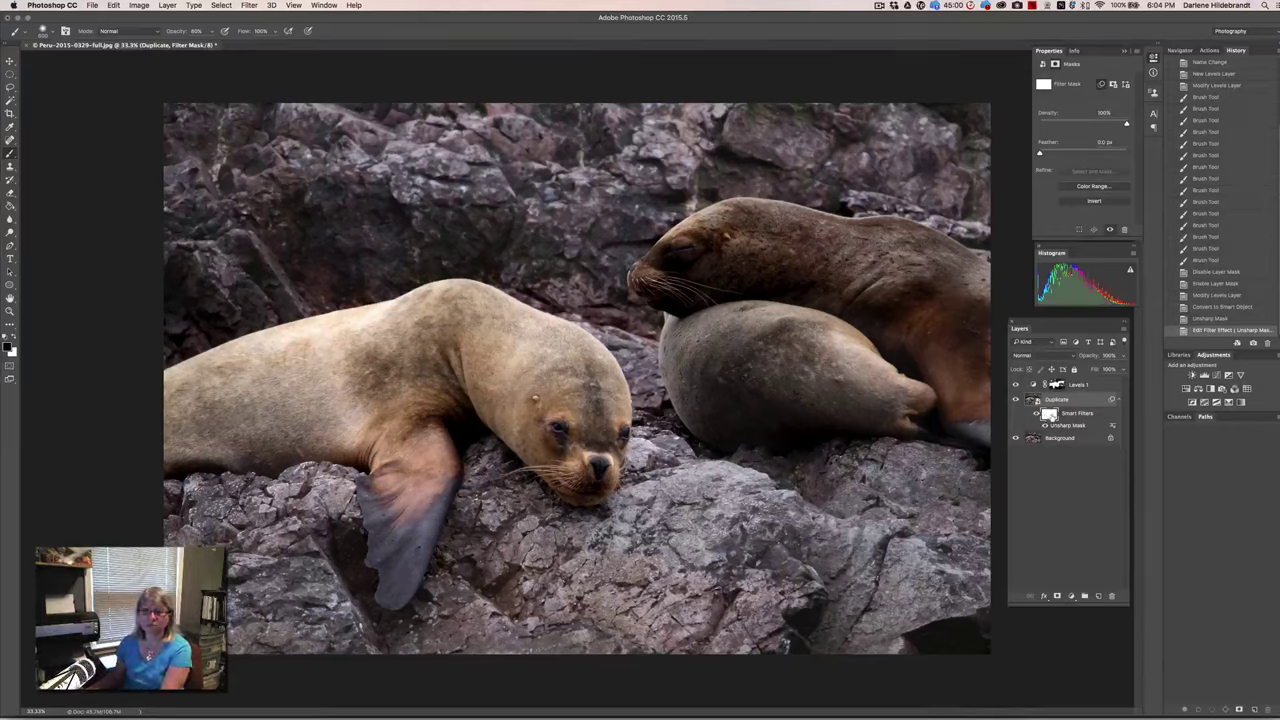
click(1049, 416)
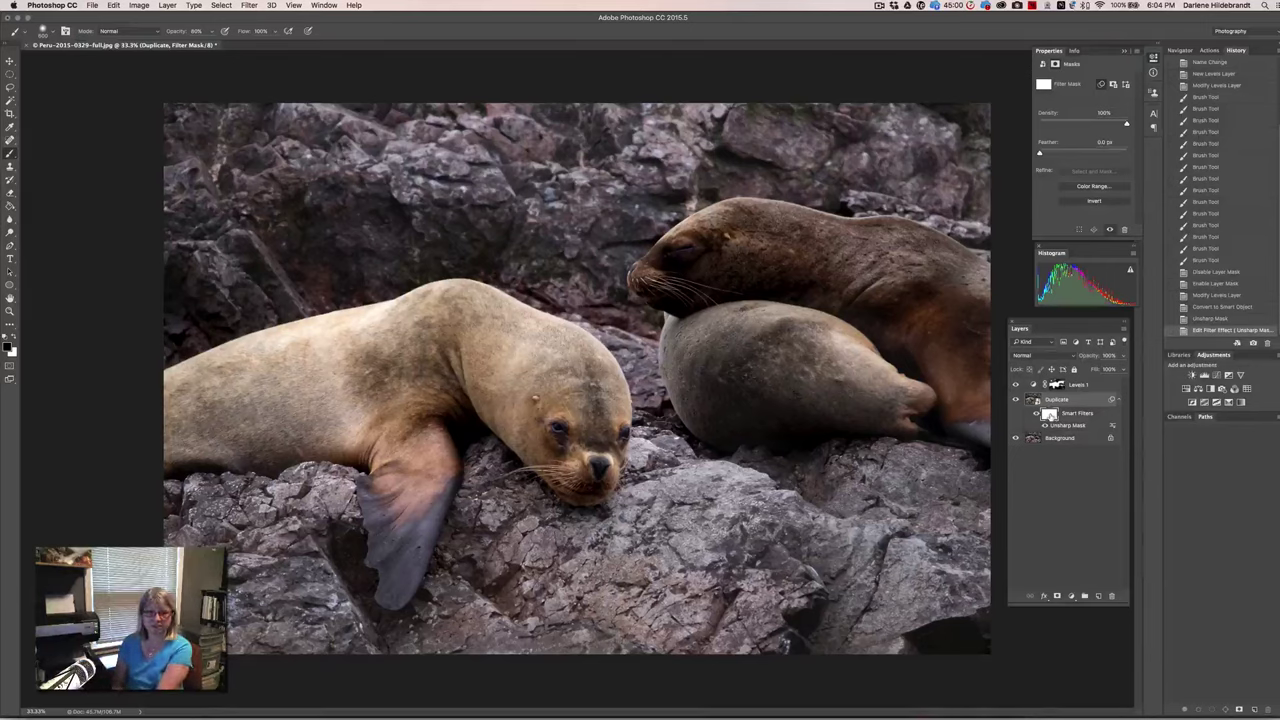
key(super)
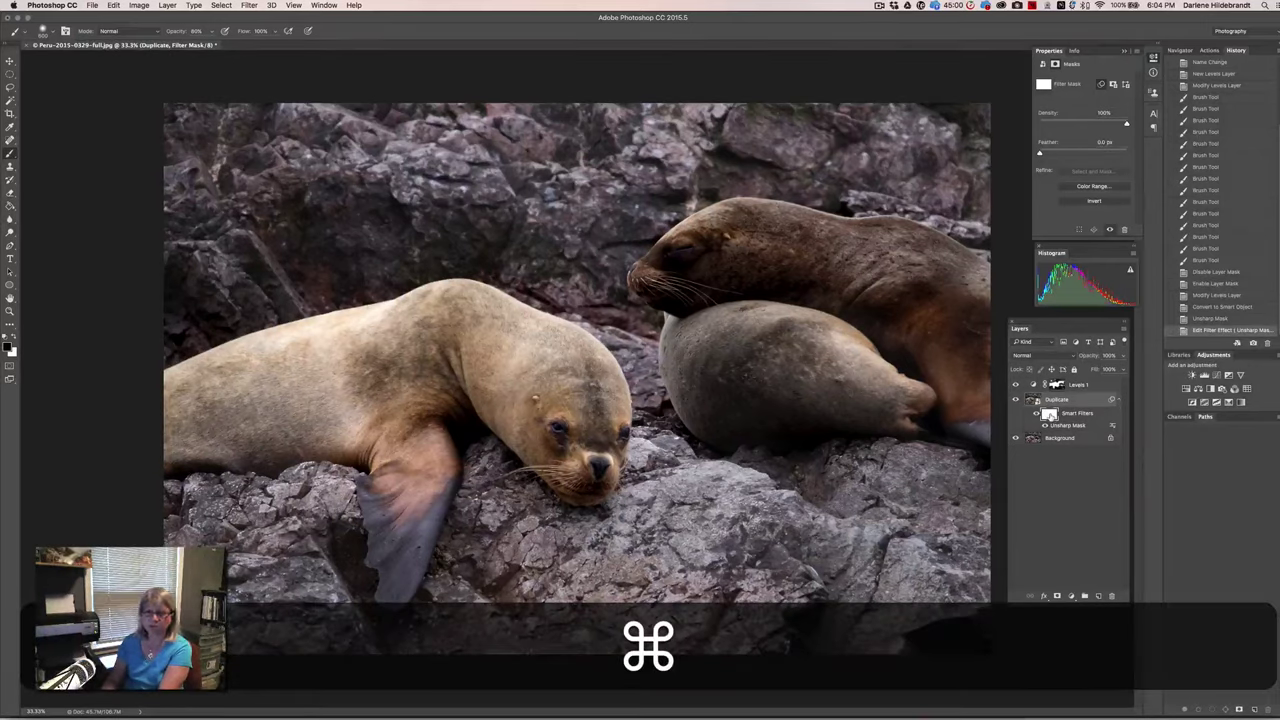
key(super+i)
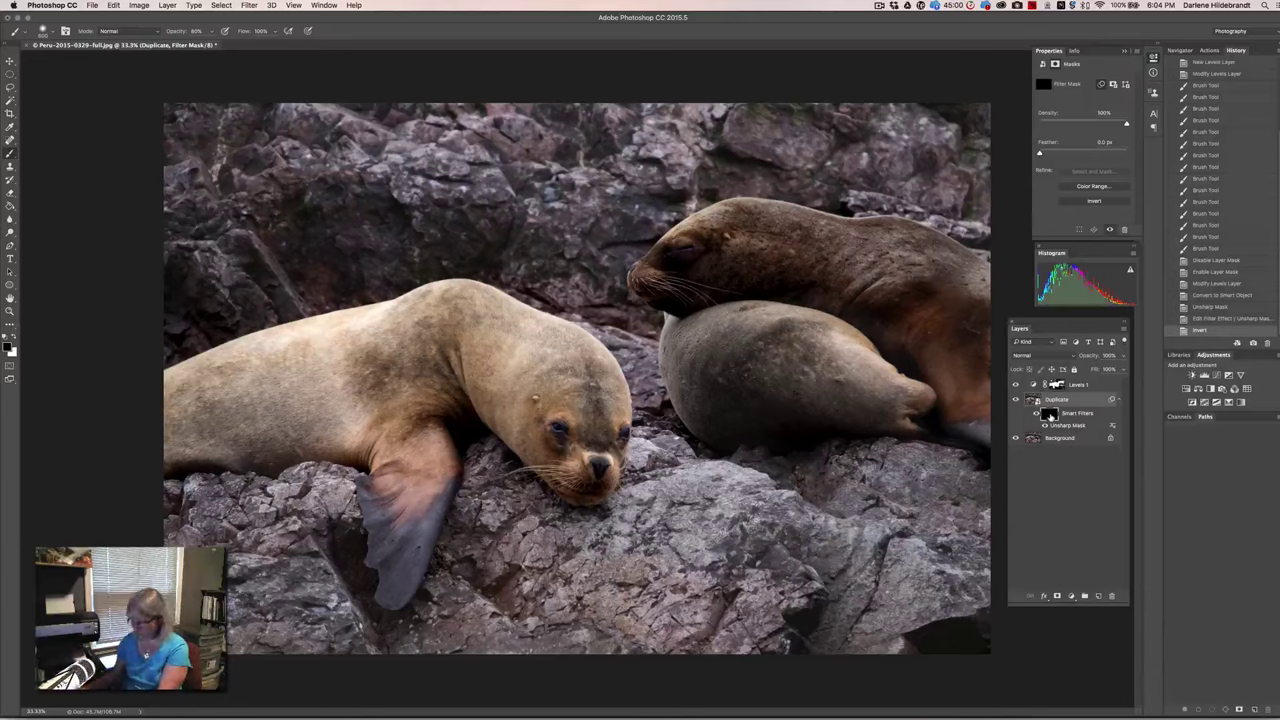
- Paint white on the smart filter mask over the front sea lion's head and body, raising the brush opacity to 100%
key(b)
key(x)
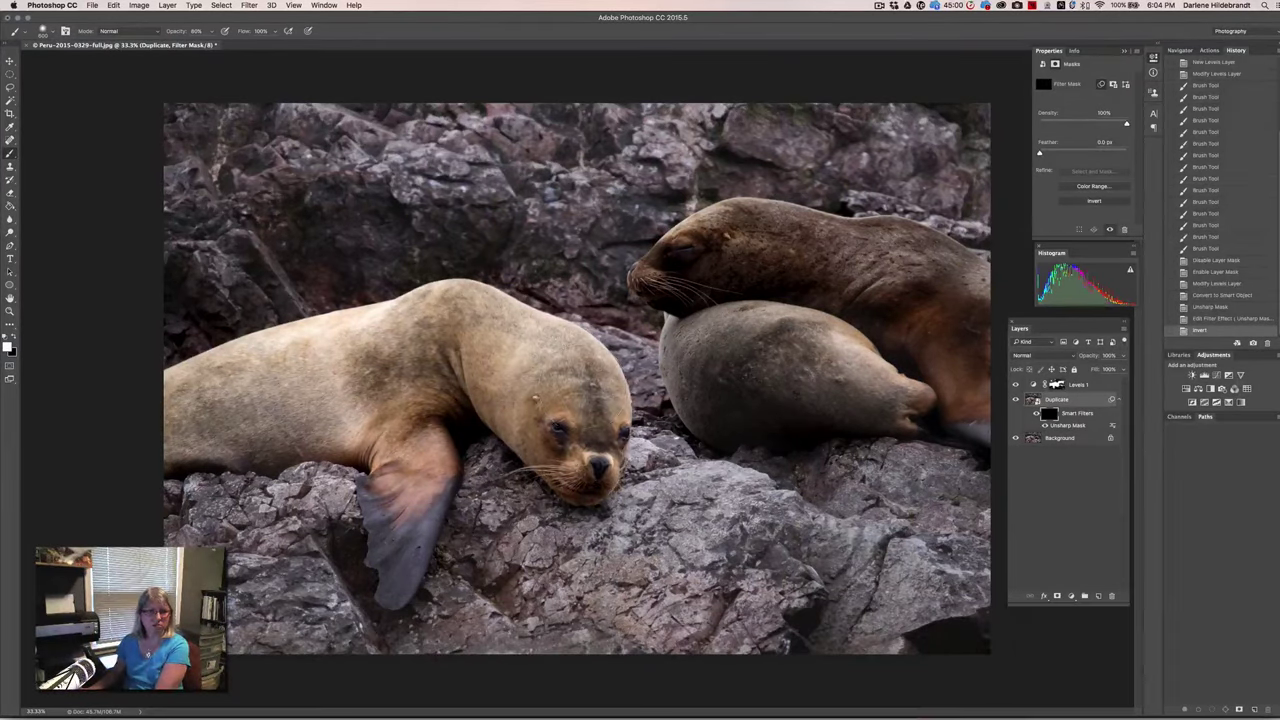
drag(442, 387, 497, 357)
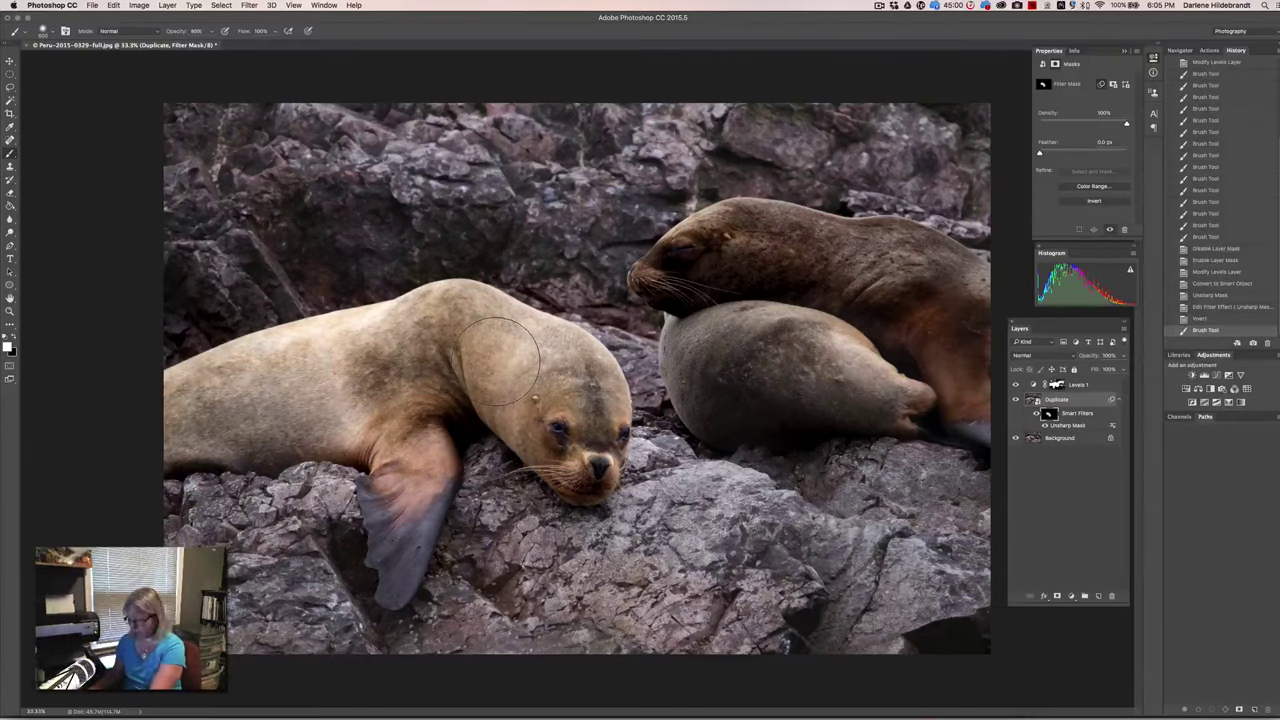
key(0)
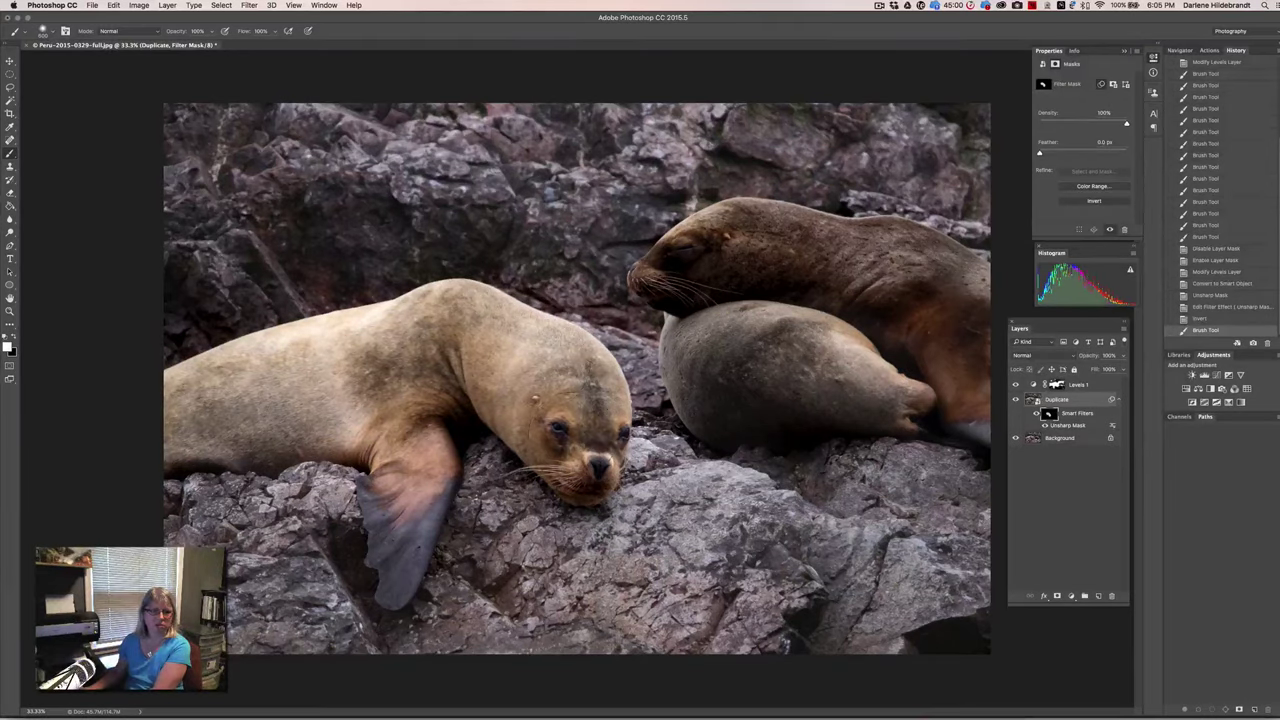
drag(631, 457, 560, 340)
drag(270, 350, 240, 385)
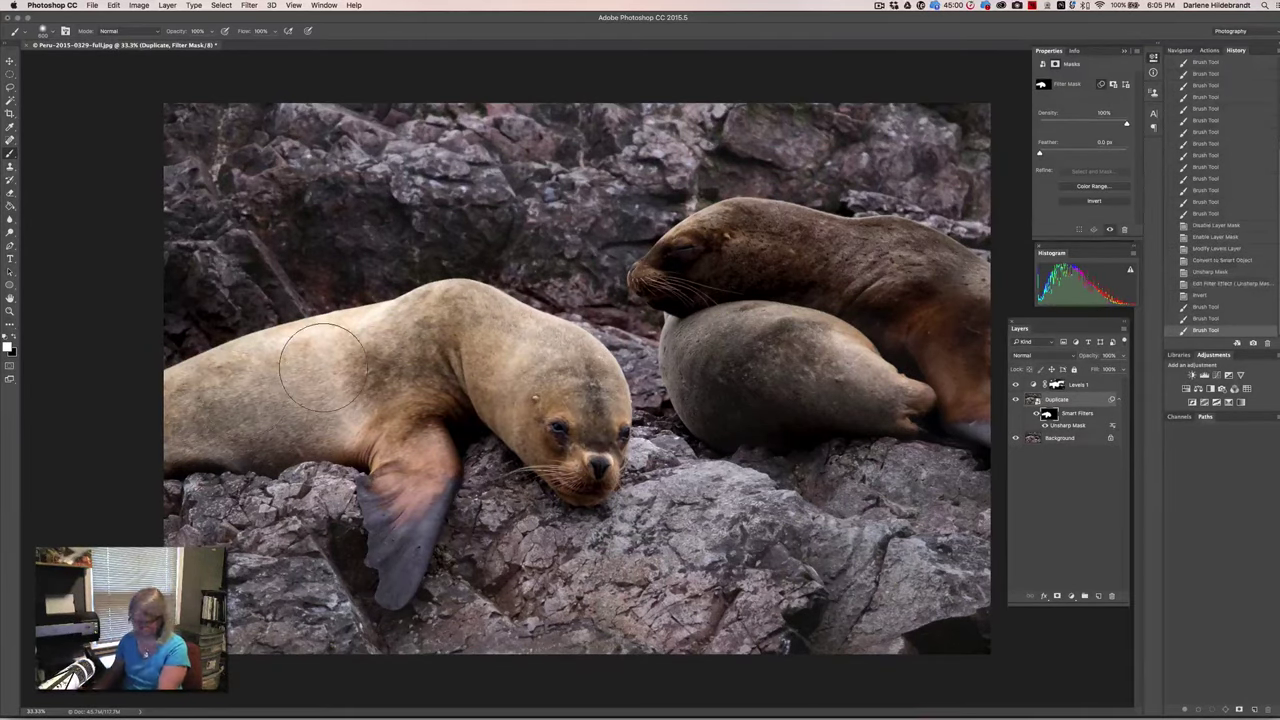
key(super+equal)
key(super+equal)
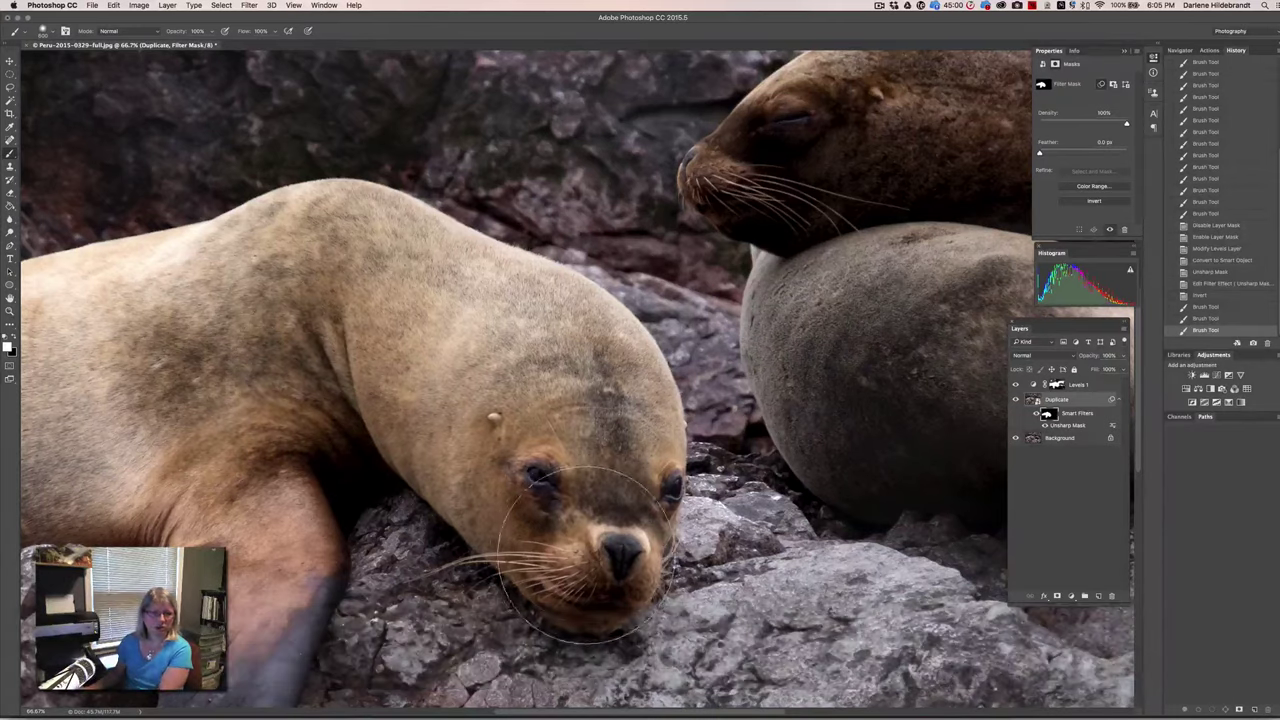
mouse_move(250, 320)
mouse_down()
mouse_move(170, 320)
mouse_move(165, 300)
mouse_up()
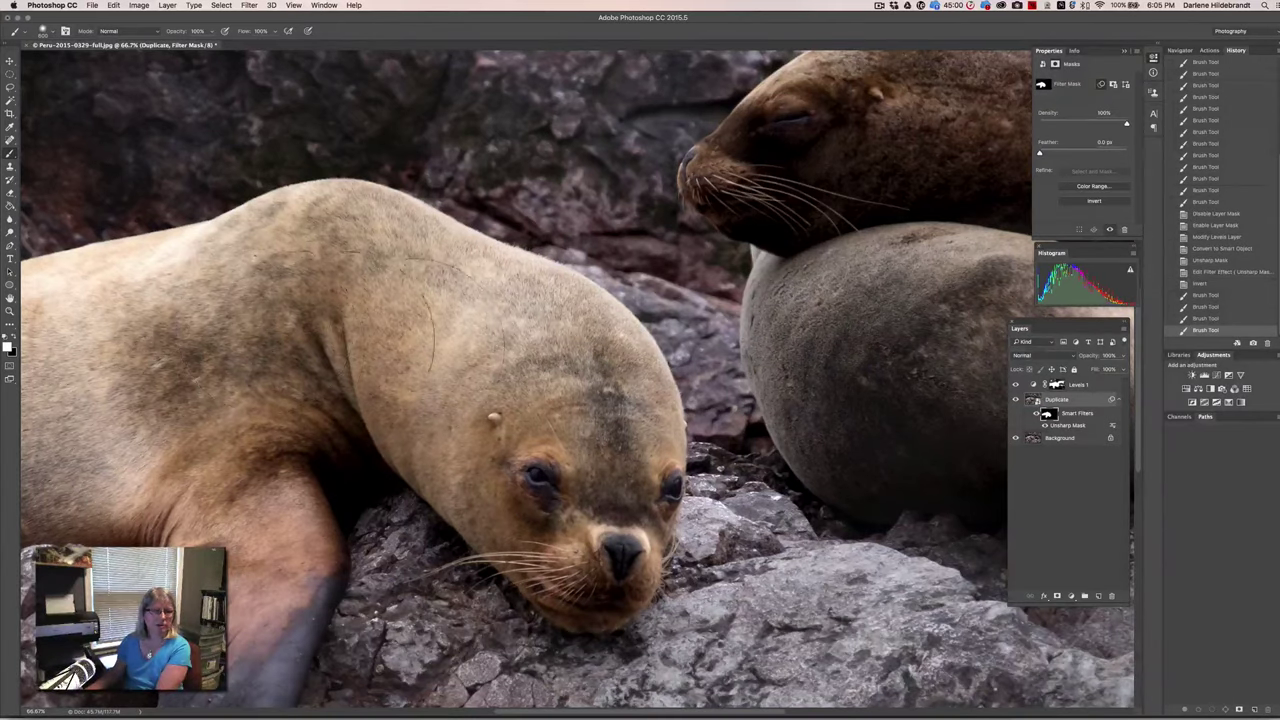
drag(480, 332, 500, 340)
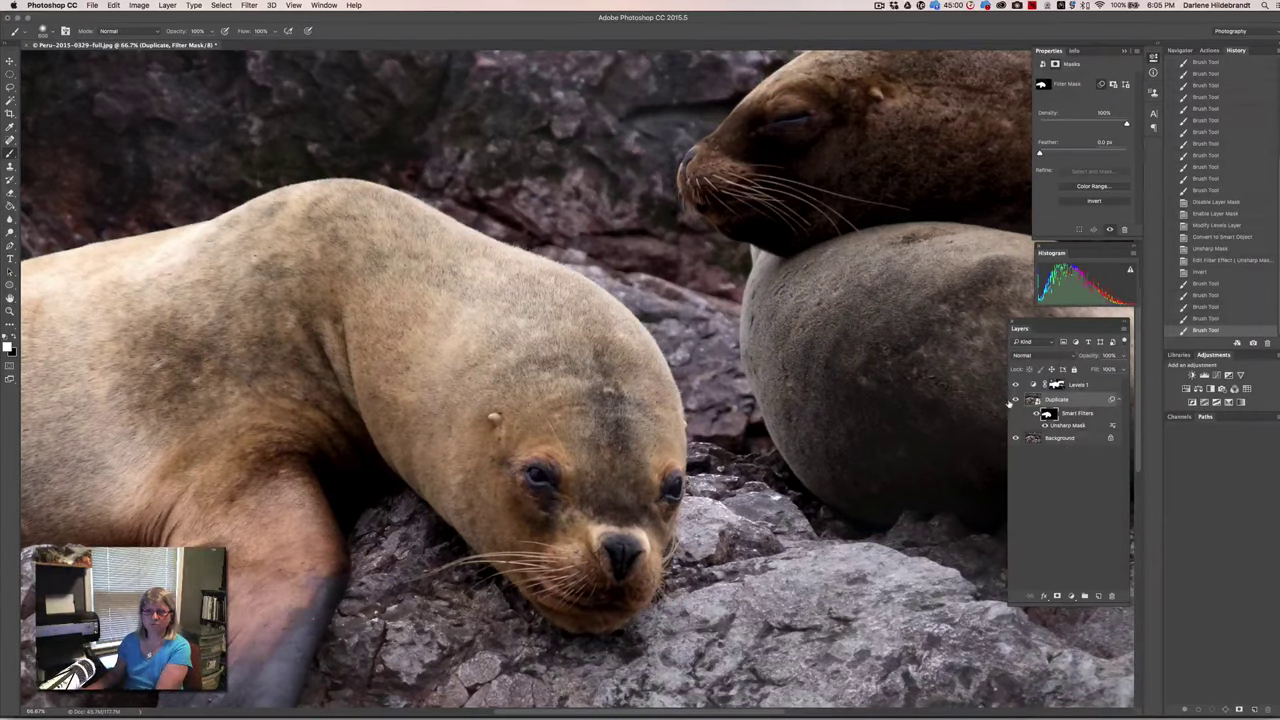
- Compare the photo with the Duplicate layer hidden and shown, and raise the Unsharp Mask smart filter's amount
click(1015, 400)
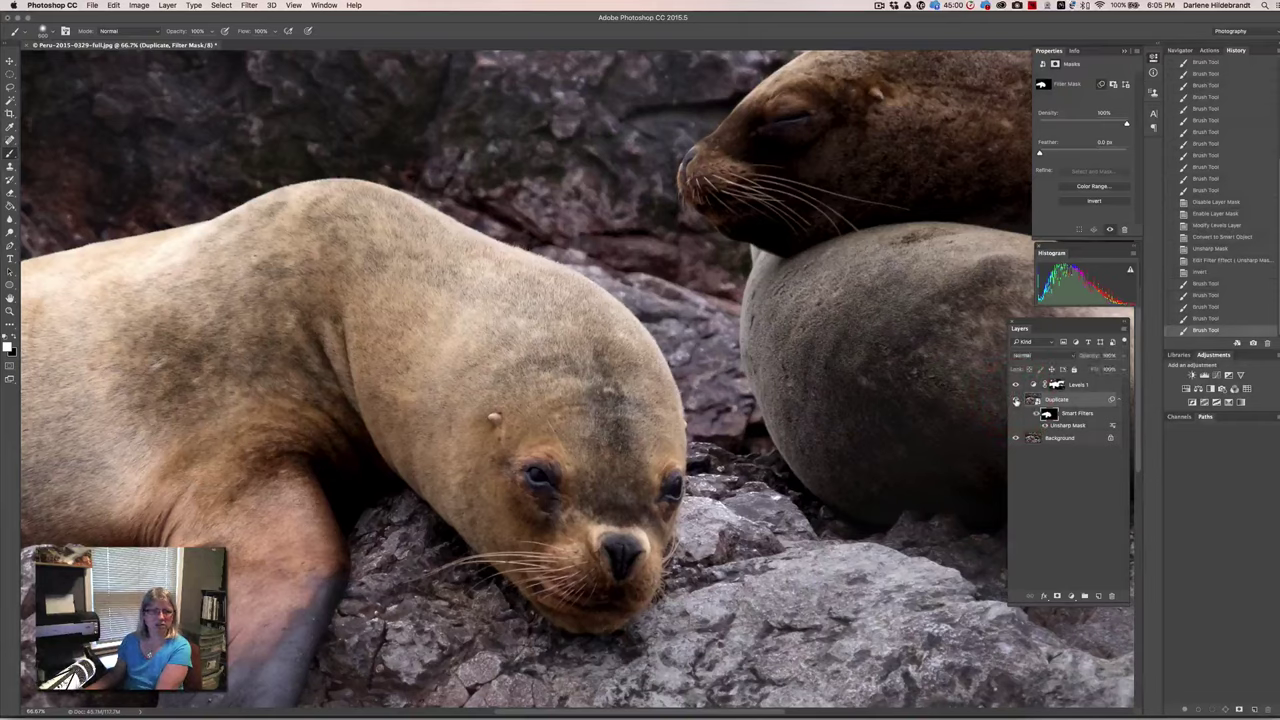
click(1015, 400)
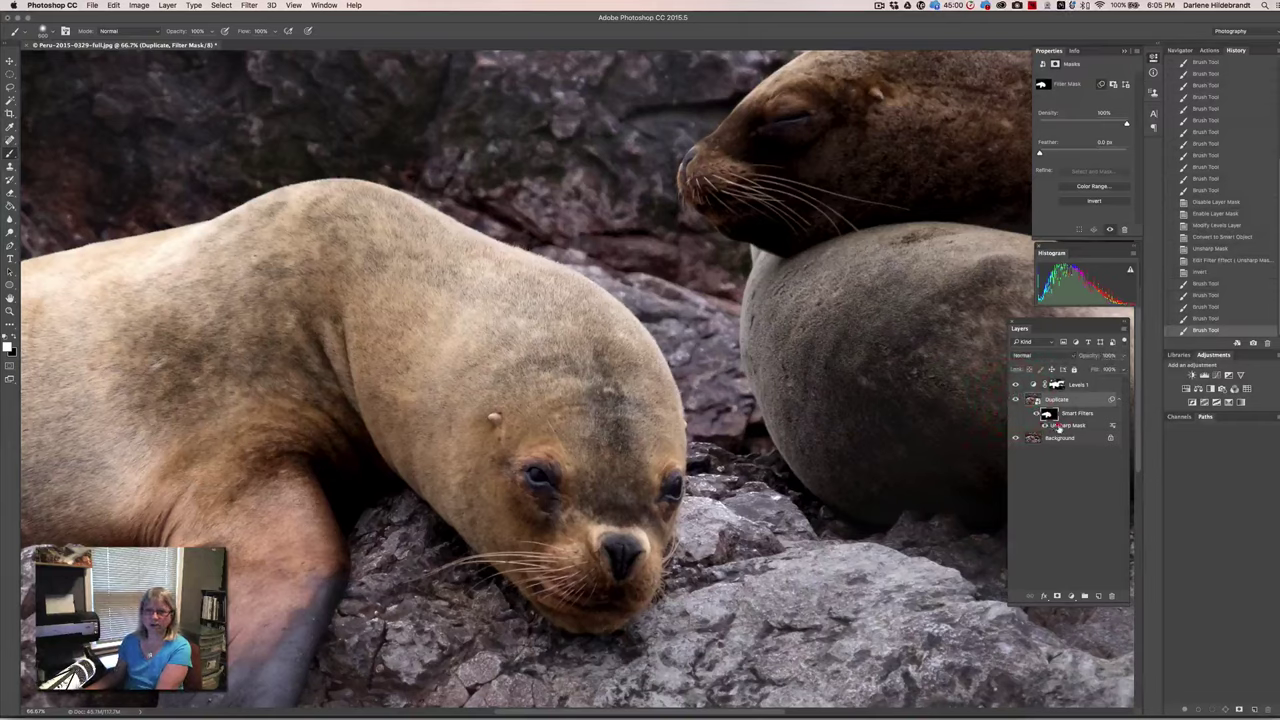
double_click(1062, 425)
drag(1035, 327, 1042, 327)
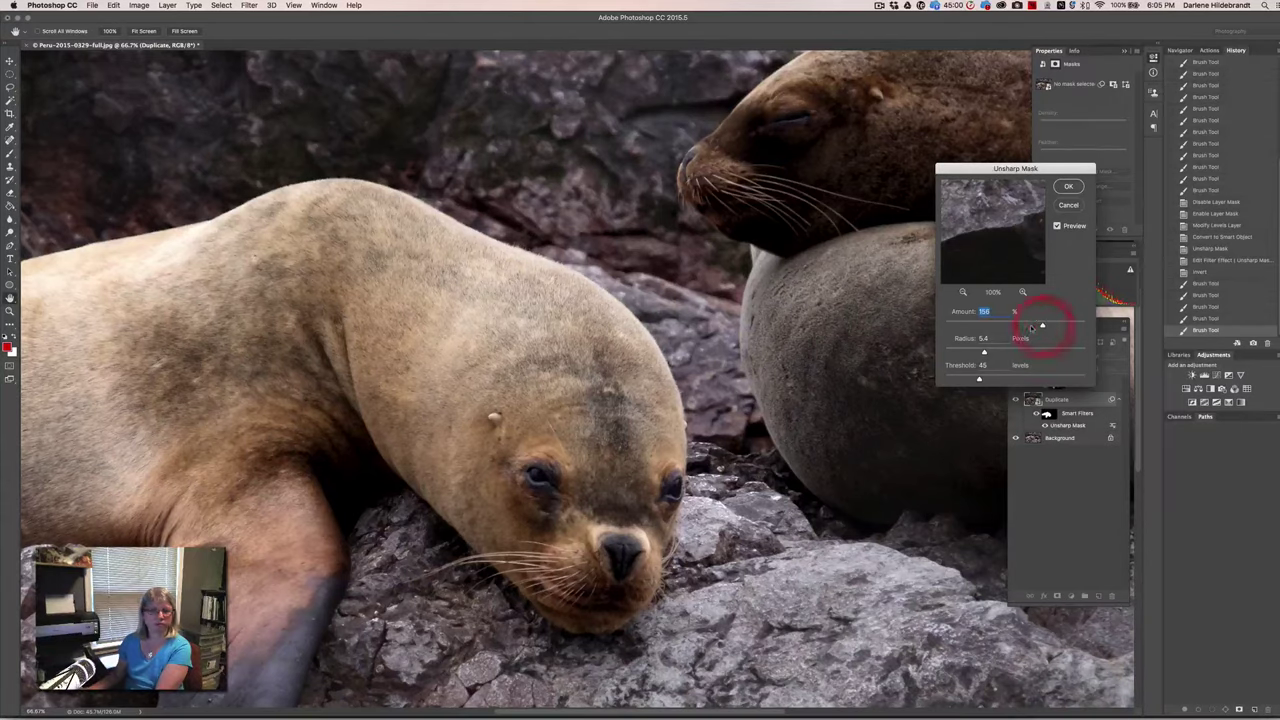
click(1069, 188)
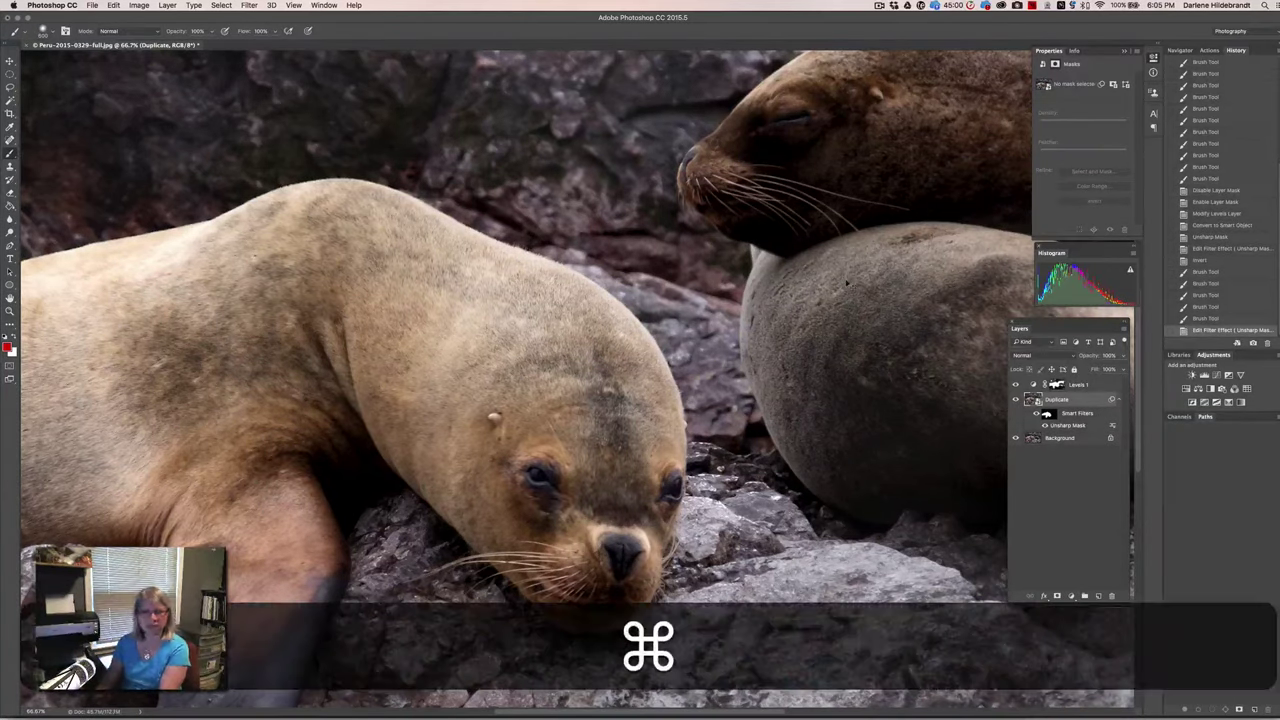
- Add a Black & White adjustment layer above Levels 1
key(super+minus)
key(super+minus)
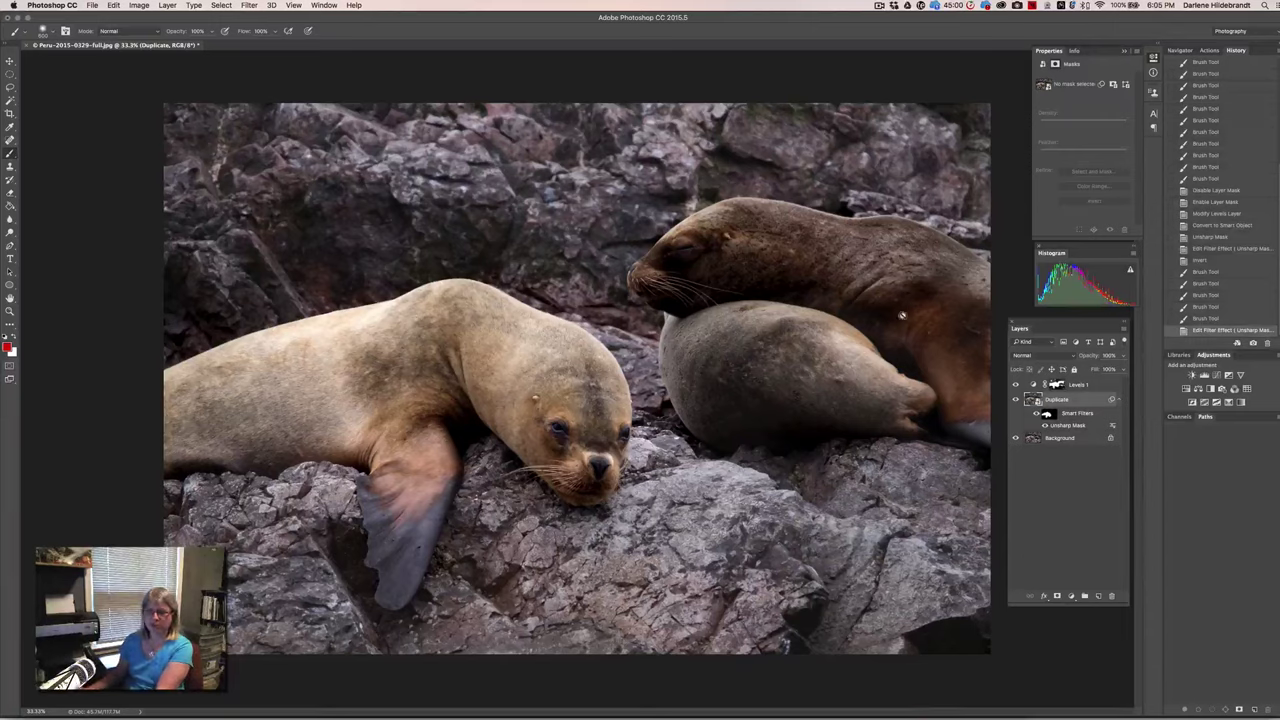
click(1099, 386)
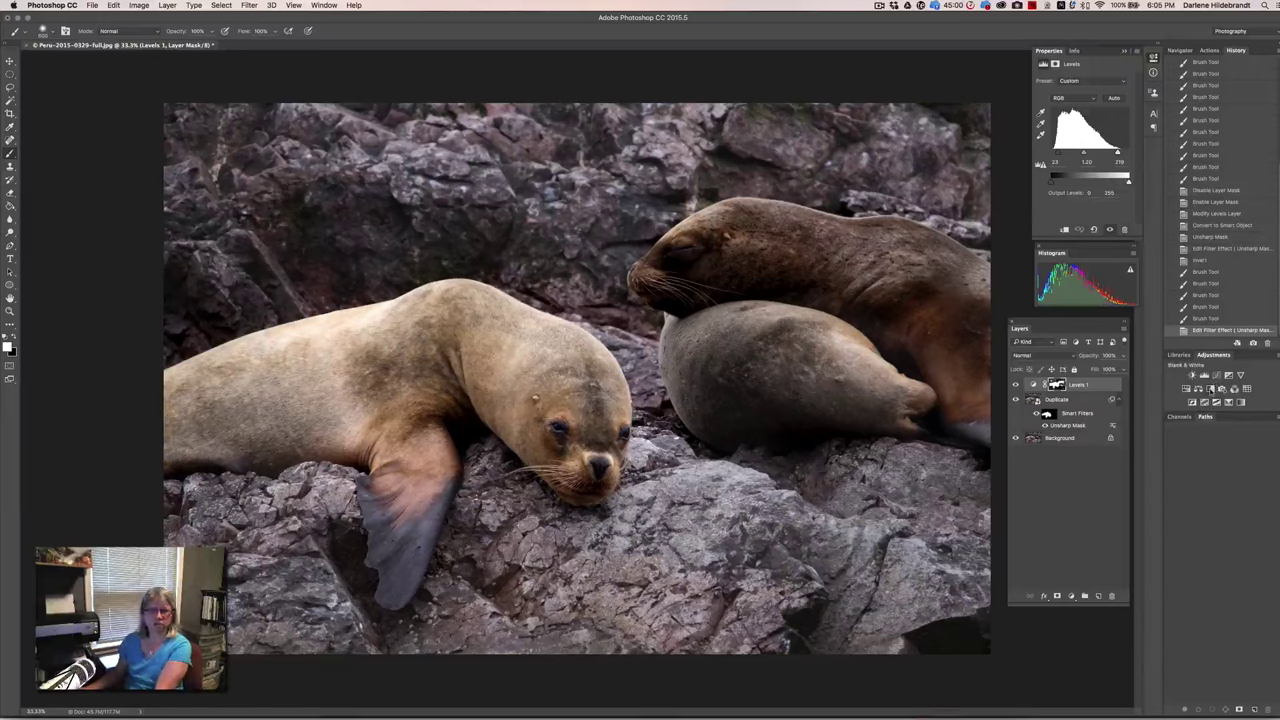
key(super)
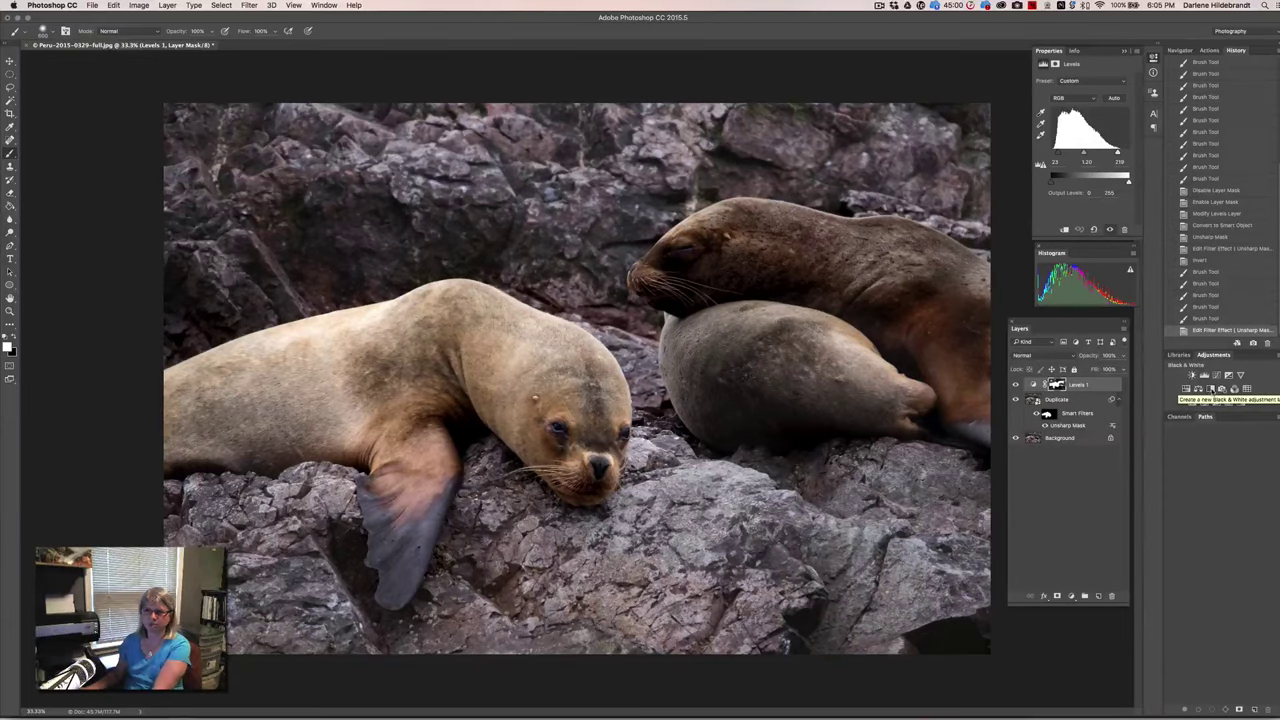
click(1210, 389)
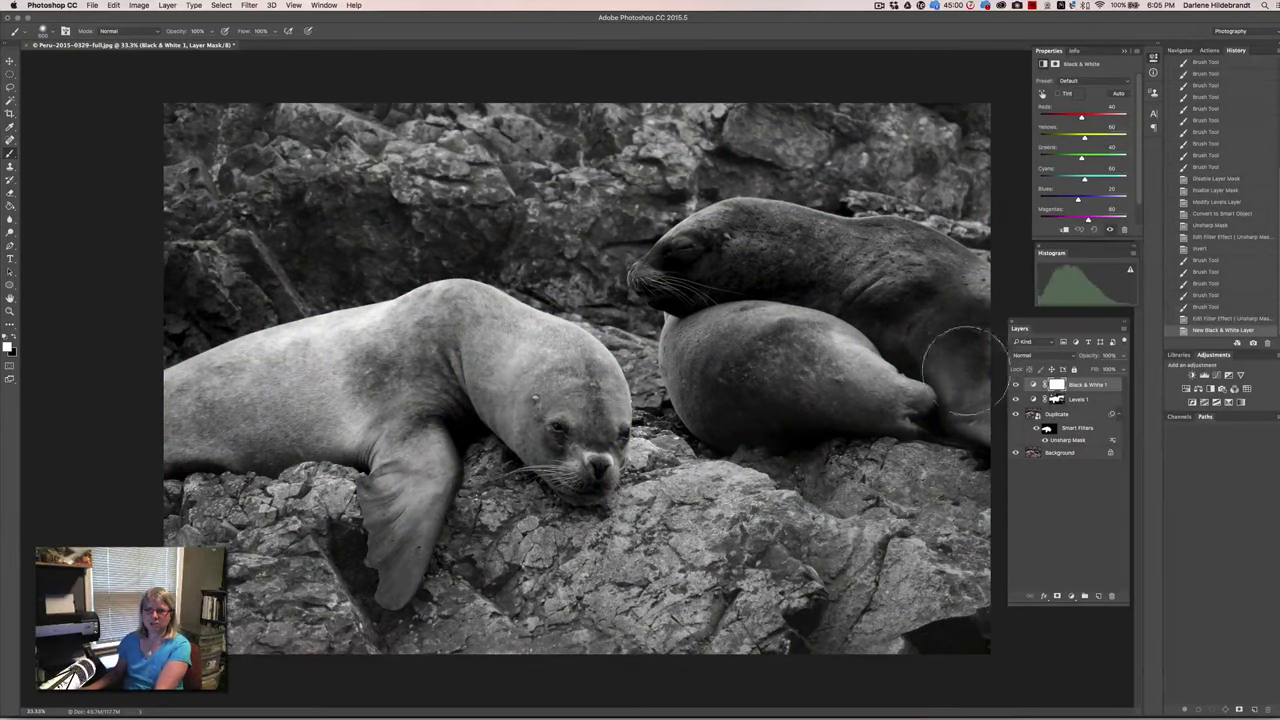
- Adjust the Black & White mix to about 76 for reds, 120 for yellows, -56 for cyans and -65 for blues
key(super)
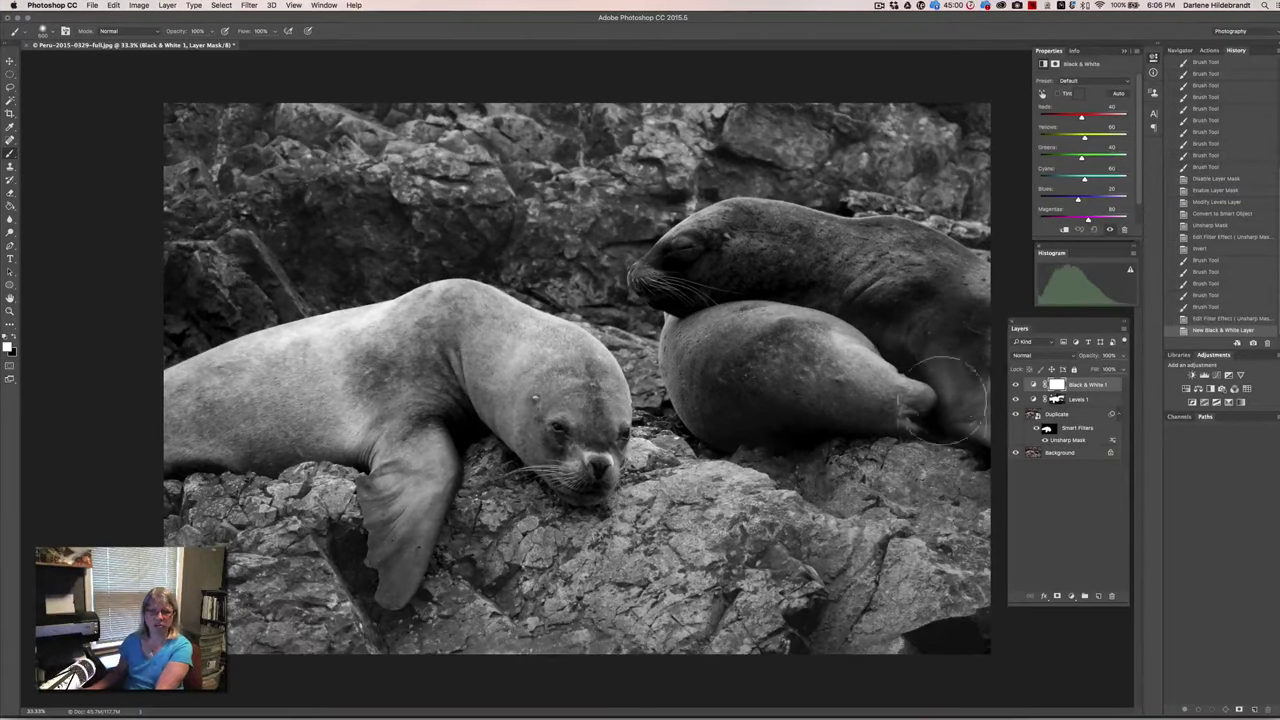
drag(1084, 136, 1094, 138)
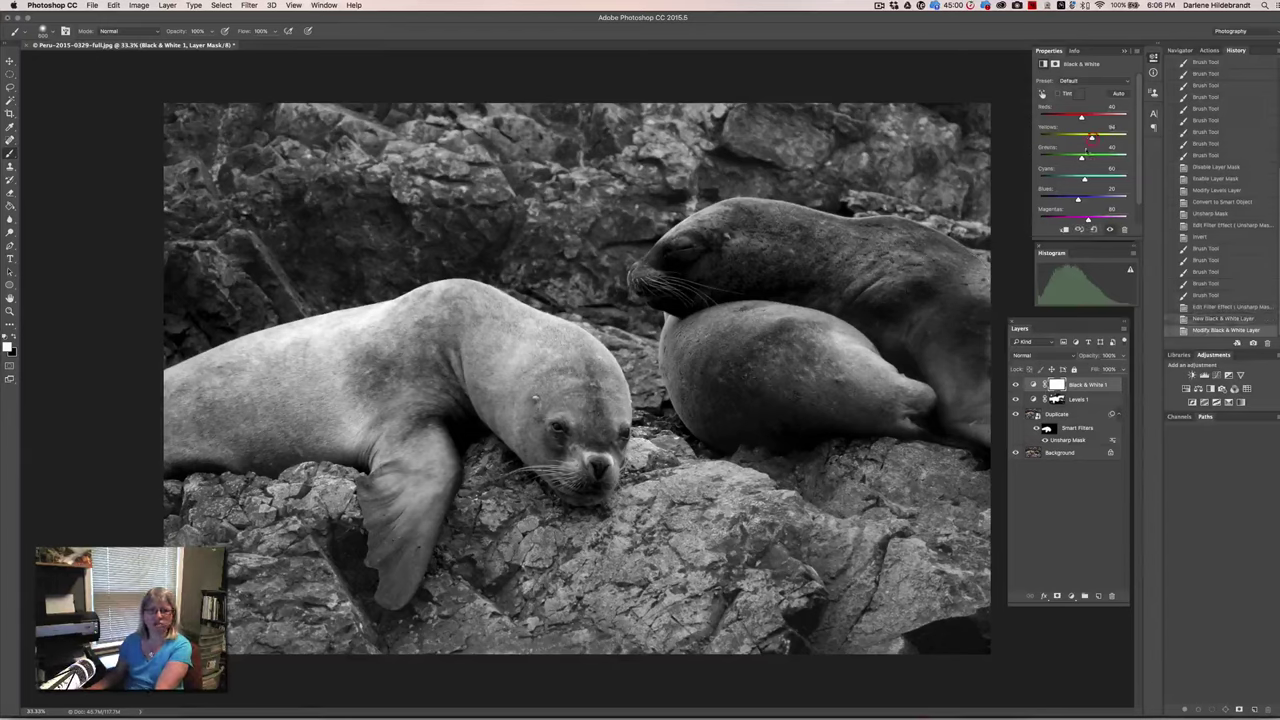
drag(1078, 198, 1088, 117)
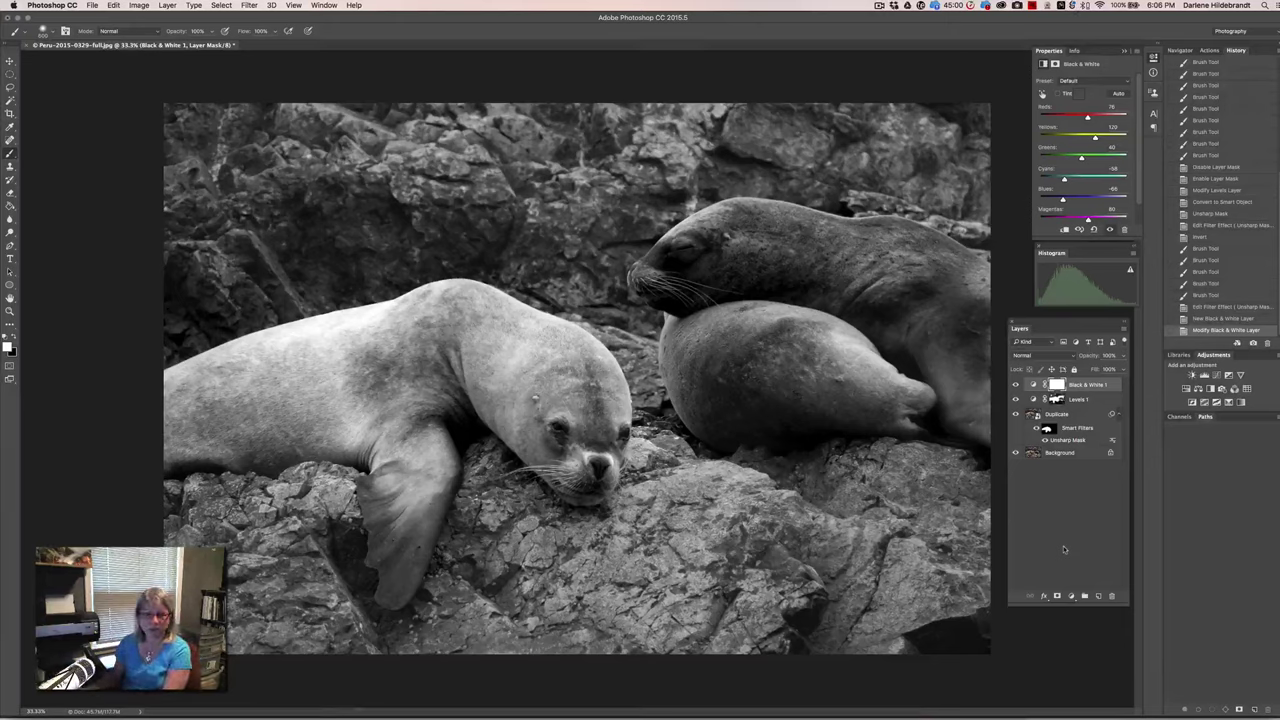
- Review the settings of the Levels 1 and Black & White 1 adjustment layers
click(1076, 399)
click(1031, 400)
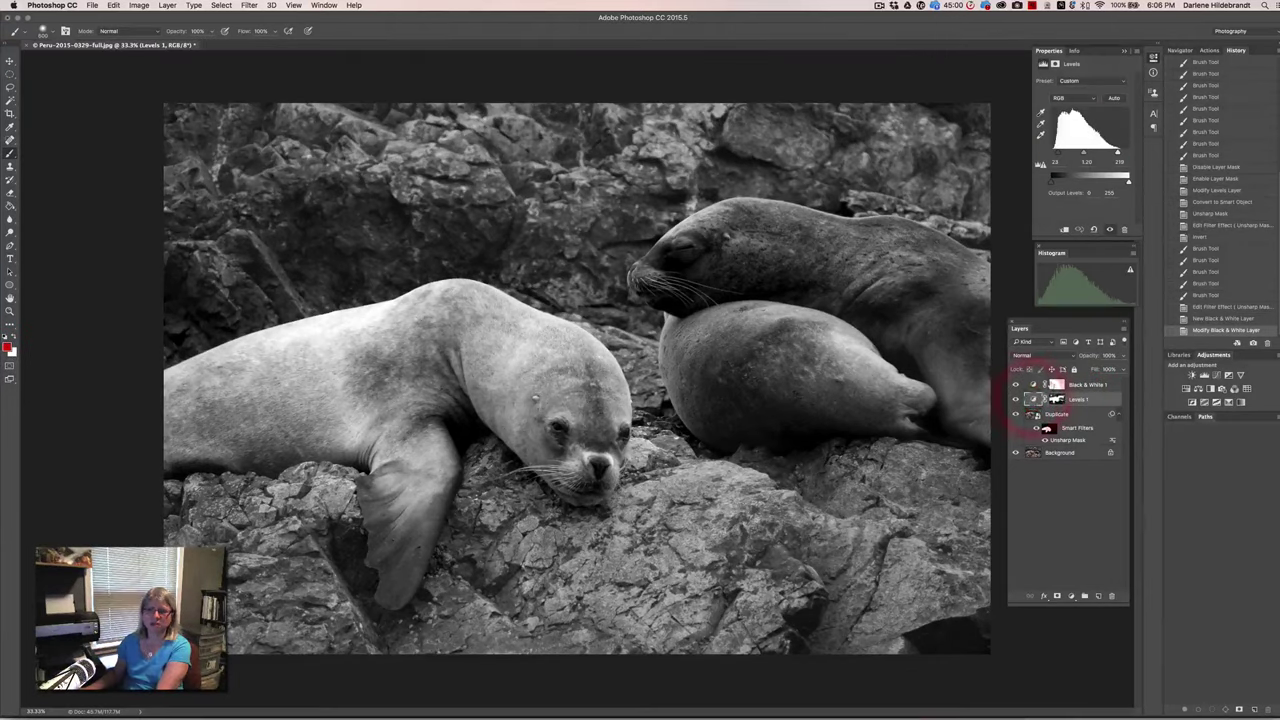
click(1040, 385)
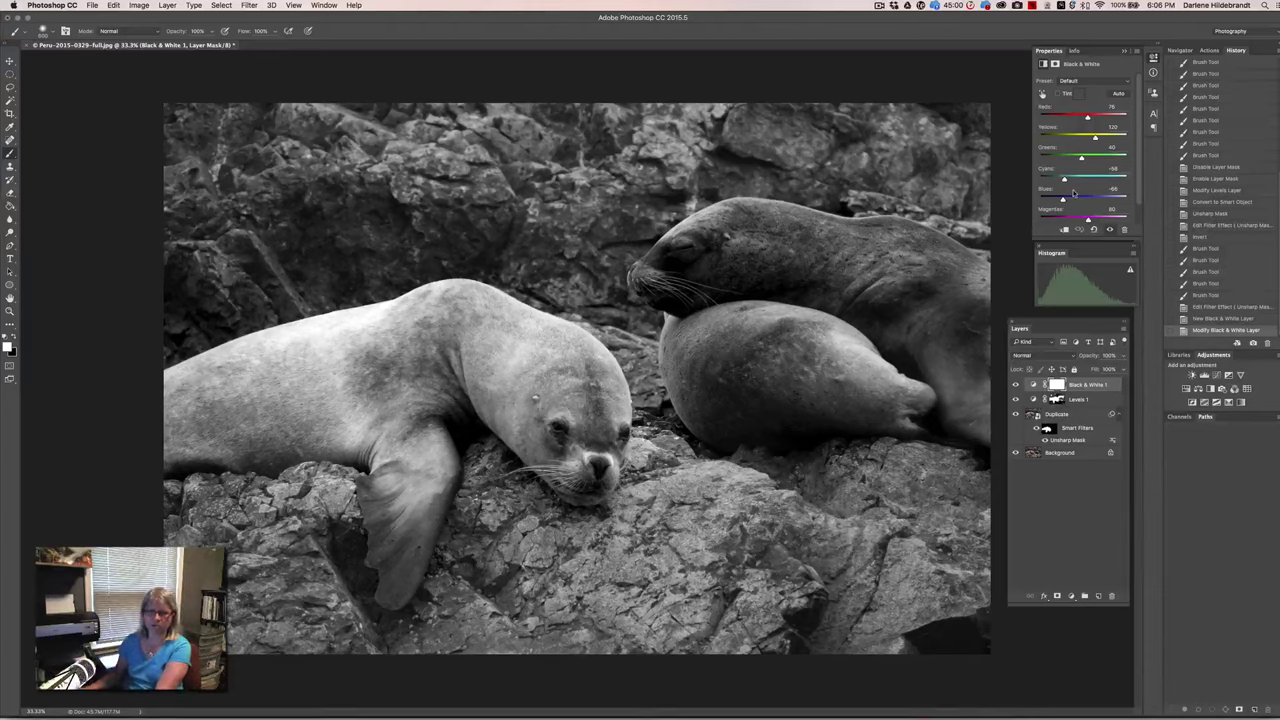
- Lower the Black & White 1 layer's opacity to blend some colour back into the photo, and deselect the layer
click(1123, 356)
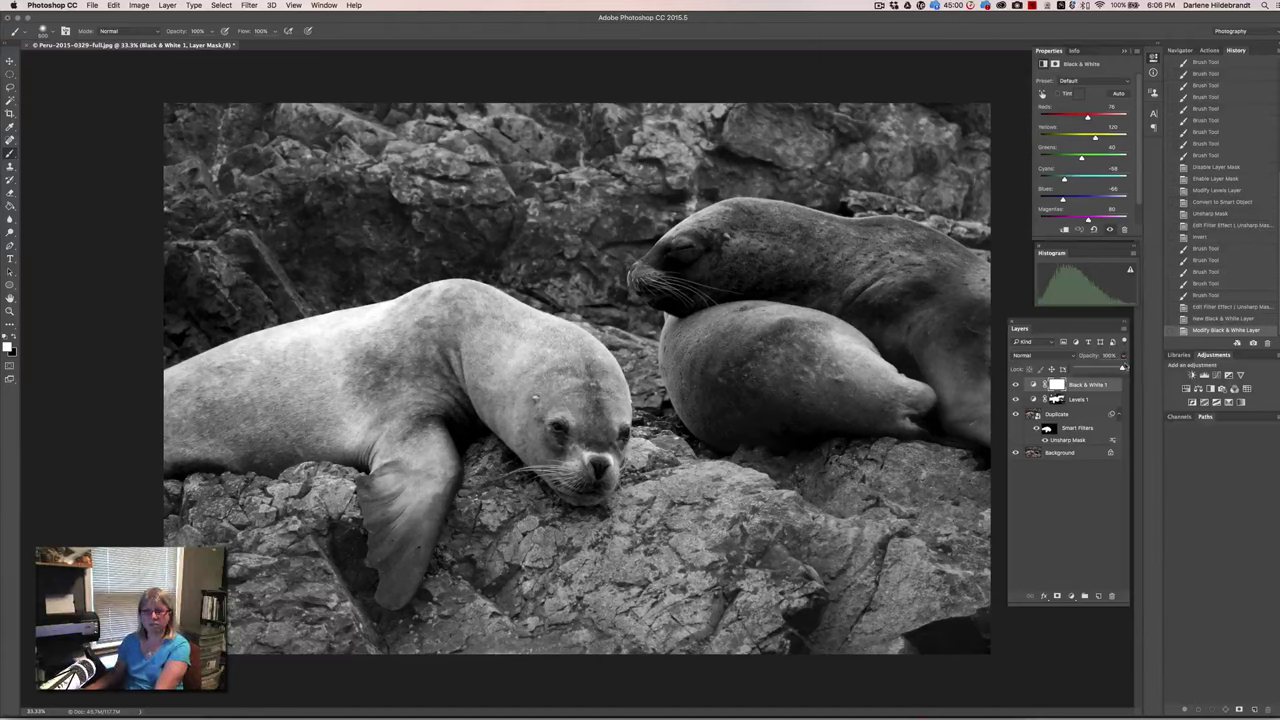
drag(1122, 370, 1099, 370)
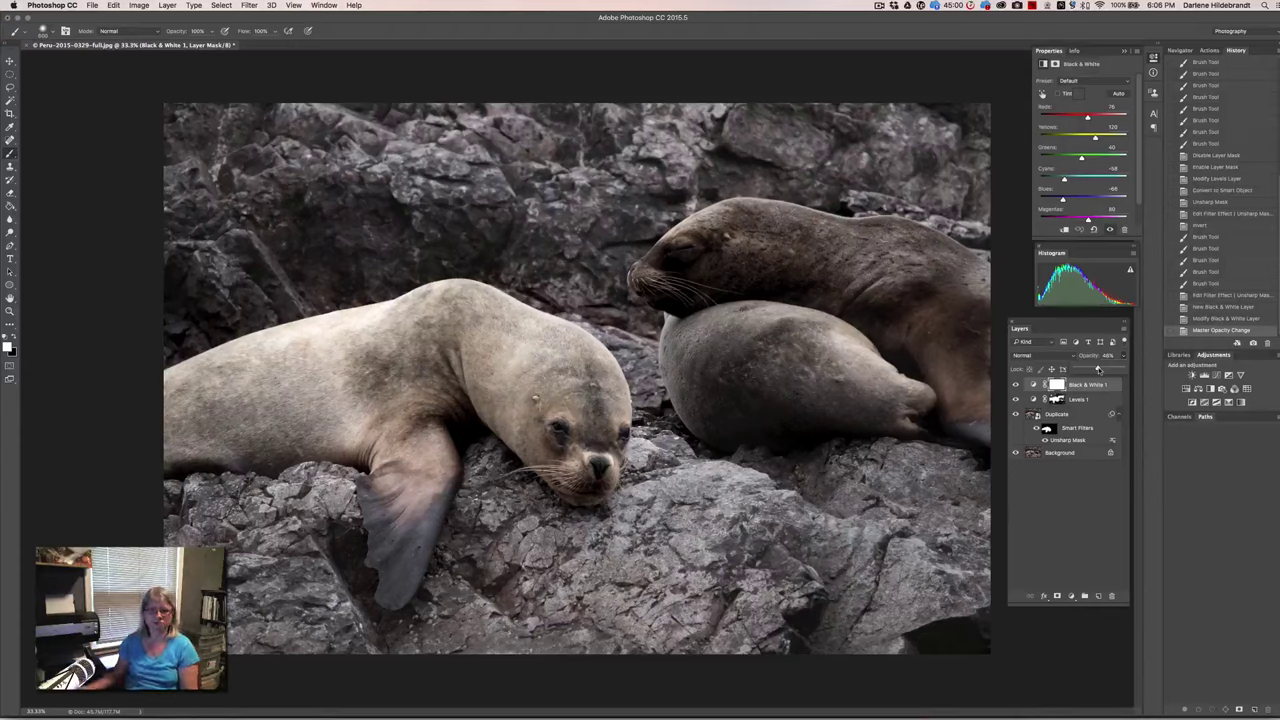
mouse_move(1099, 370)
mouse_down()
mouse_move(1065, 368)
mouse_move(1108, 368)
mouse_up()
click(1066, 498)
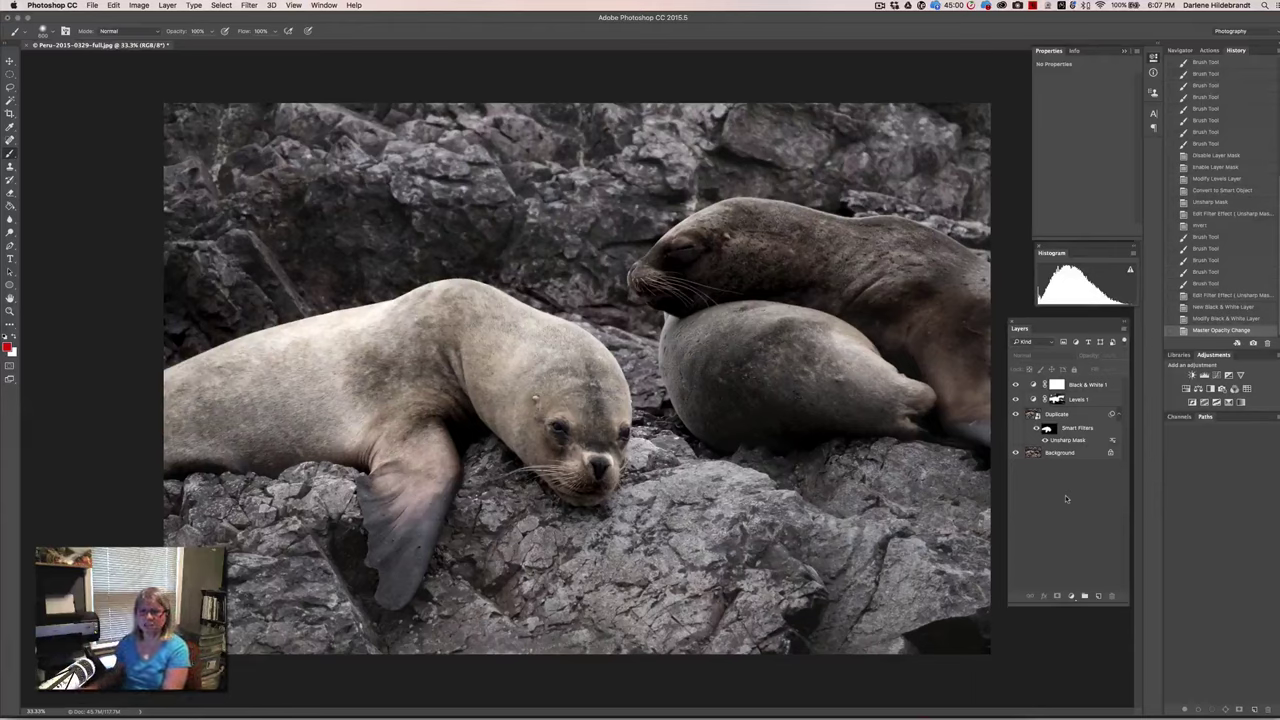
- Crop a strip off the photo's right side at full height, cutting through the two resting sea lions
click(1076, 415)
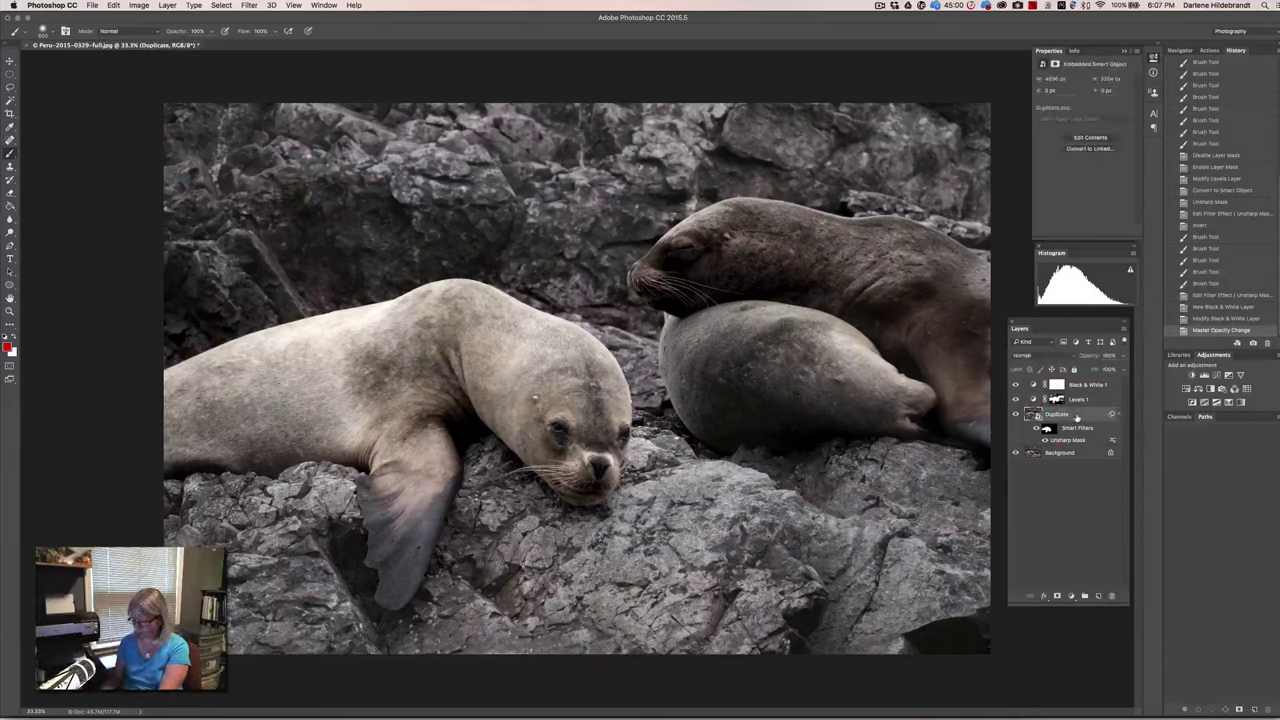
key(c)
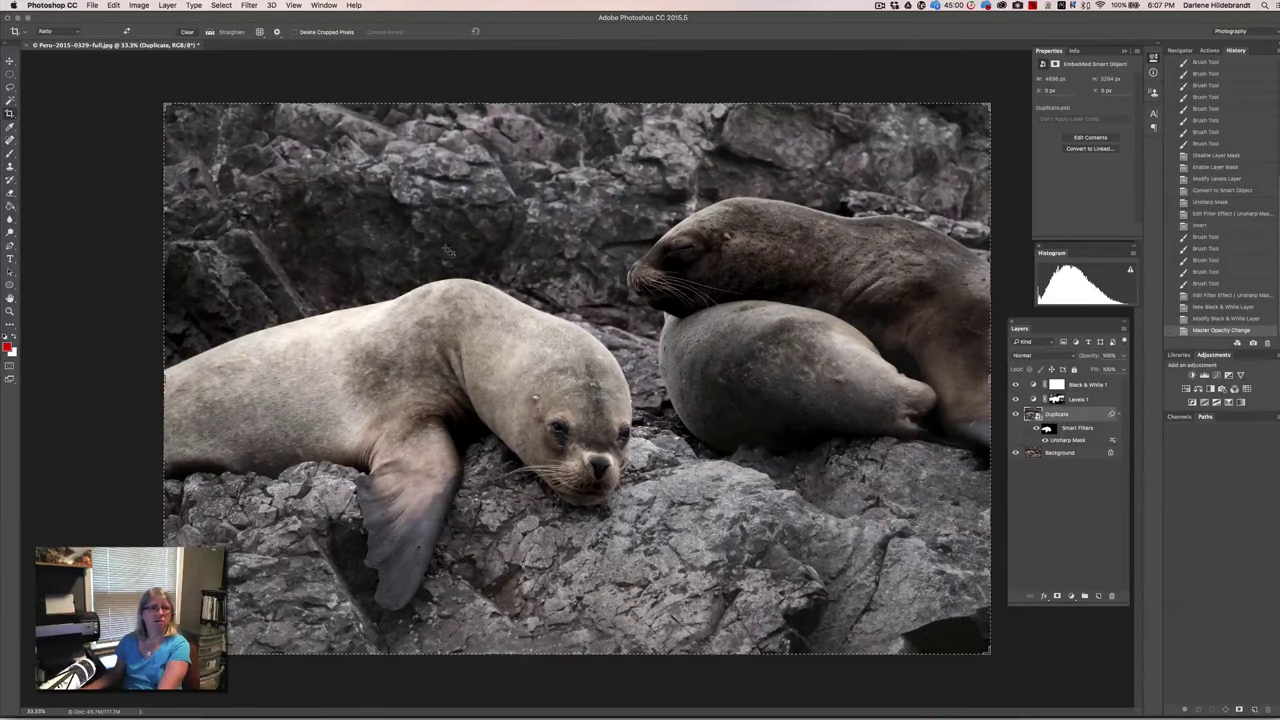
key(super)
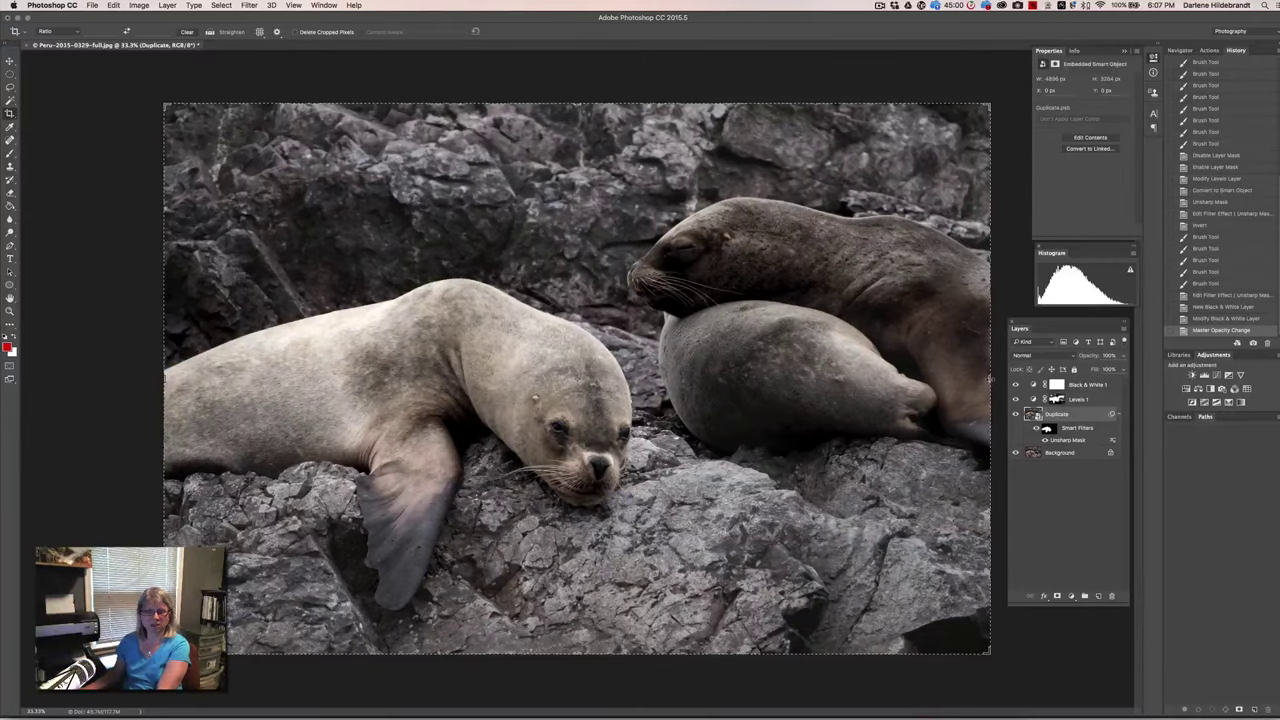
drag(990, 380, 906, 380)
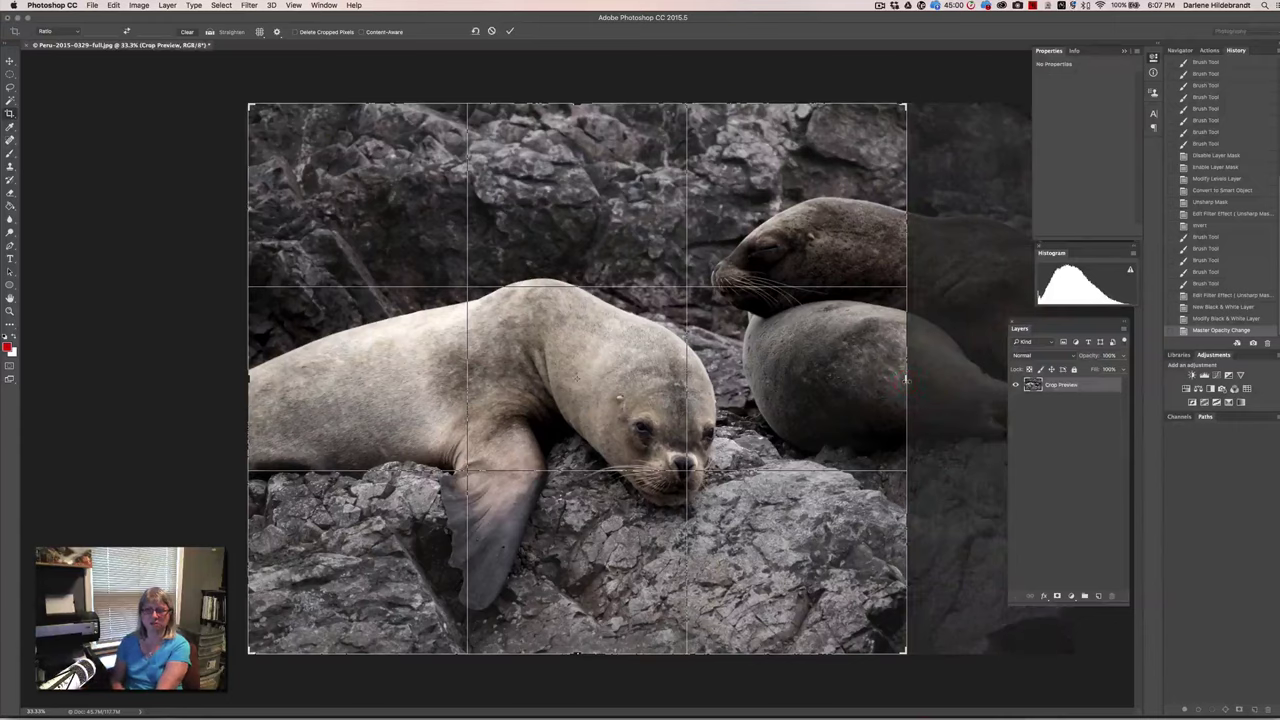
key(Return)
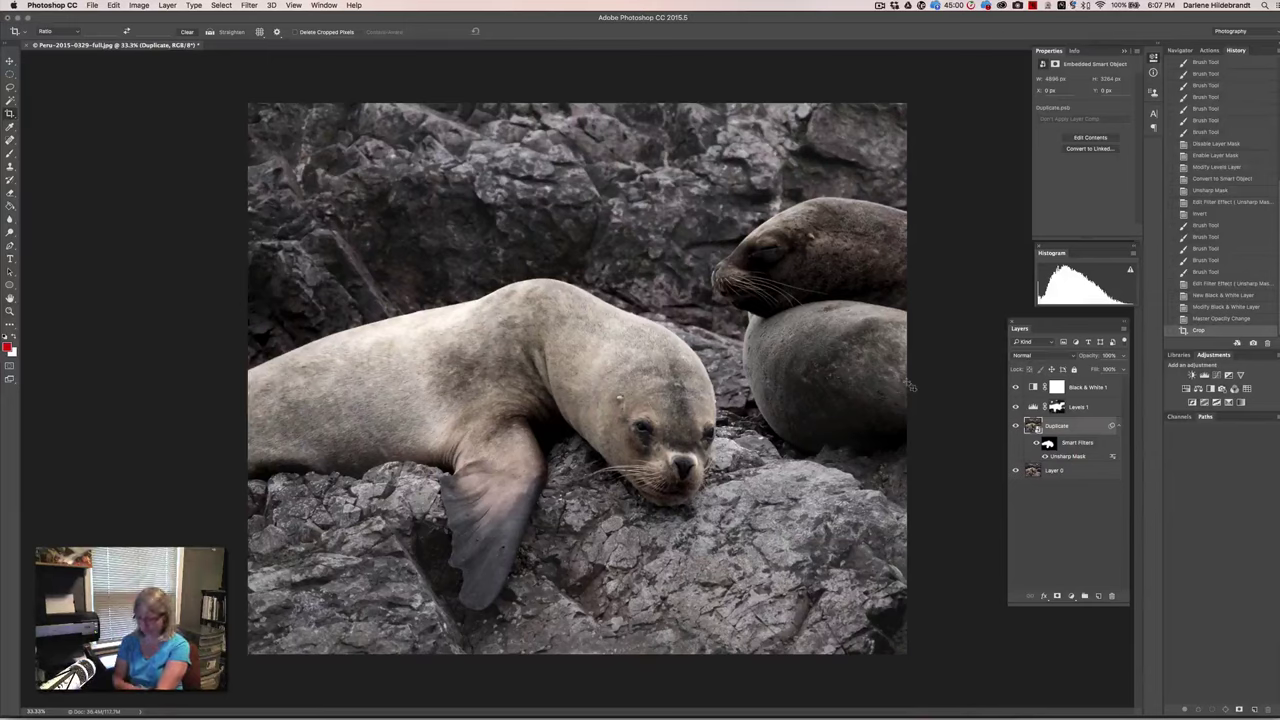
- Reopen the crop to bring back the hidden area, and narrow the frame slightly to about 3843 x 3264 px
key(c)
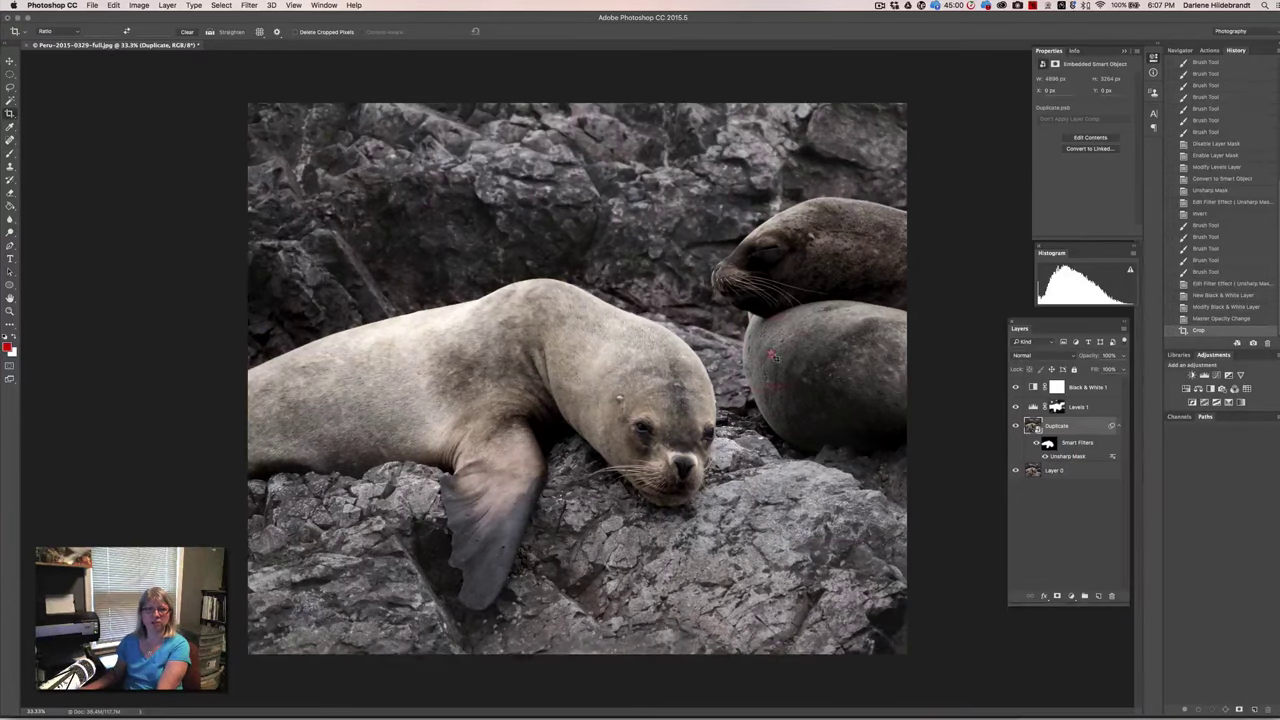
click(774, 356)
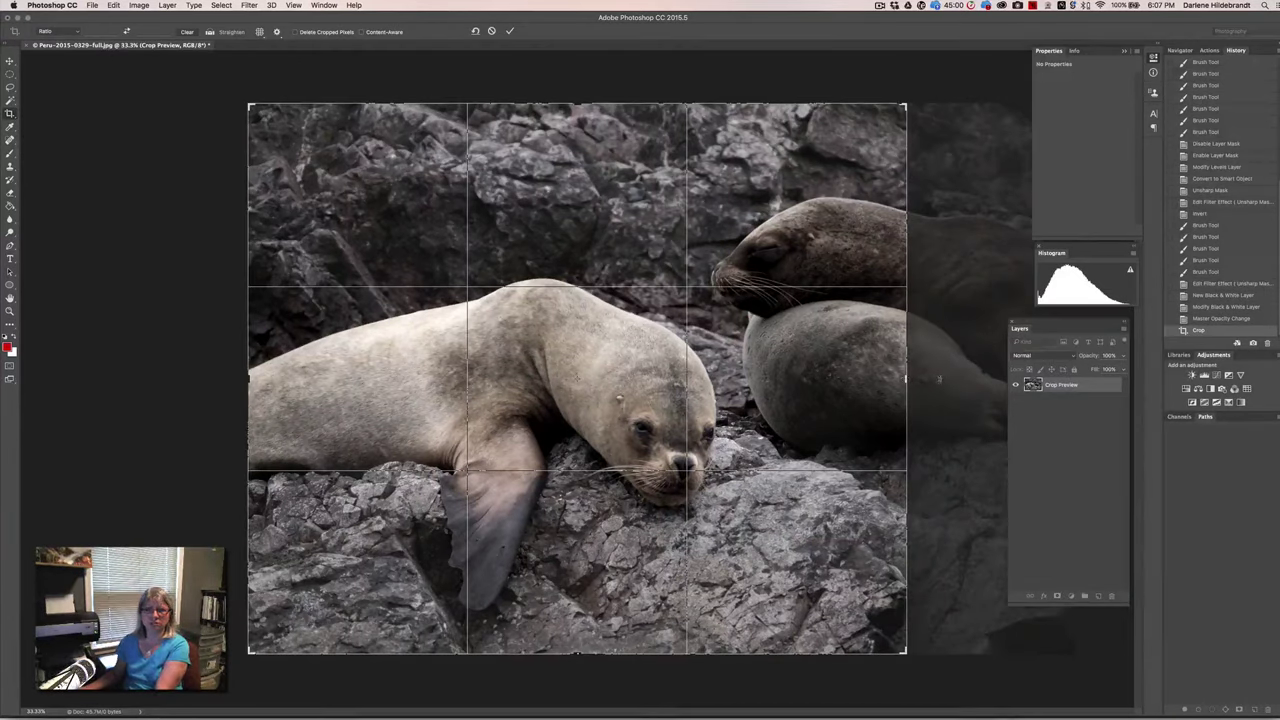
key(super+minus)
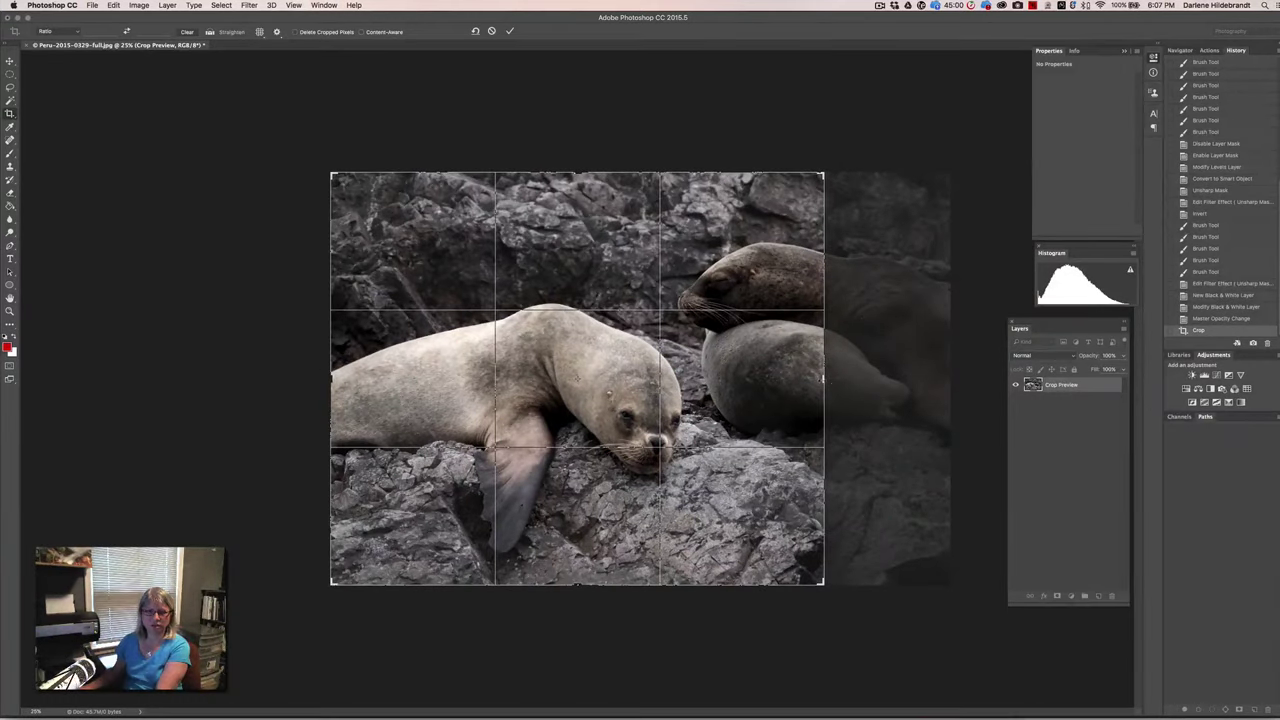
mouse_move(824, 378)
mouse_down()
mouse_move(865, 380)
mouse_move(819, 380)
mouse_up()
key(Return)
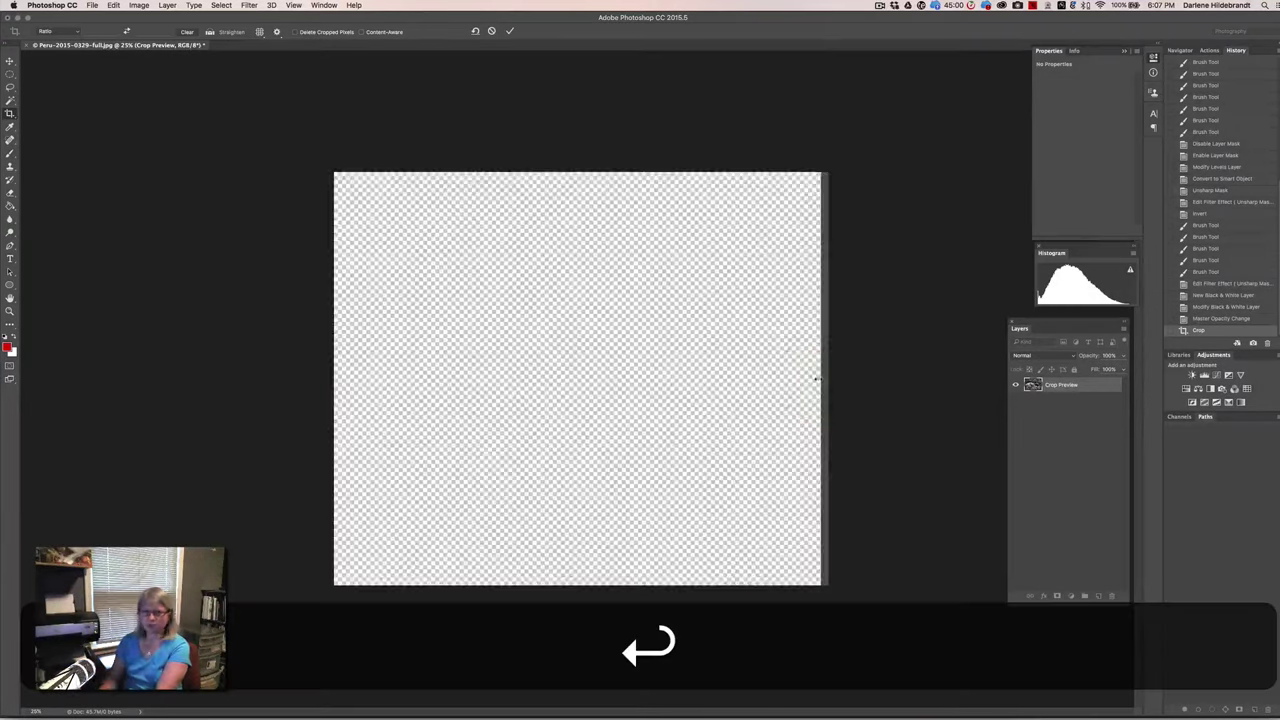
key(super+equal)
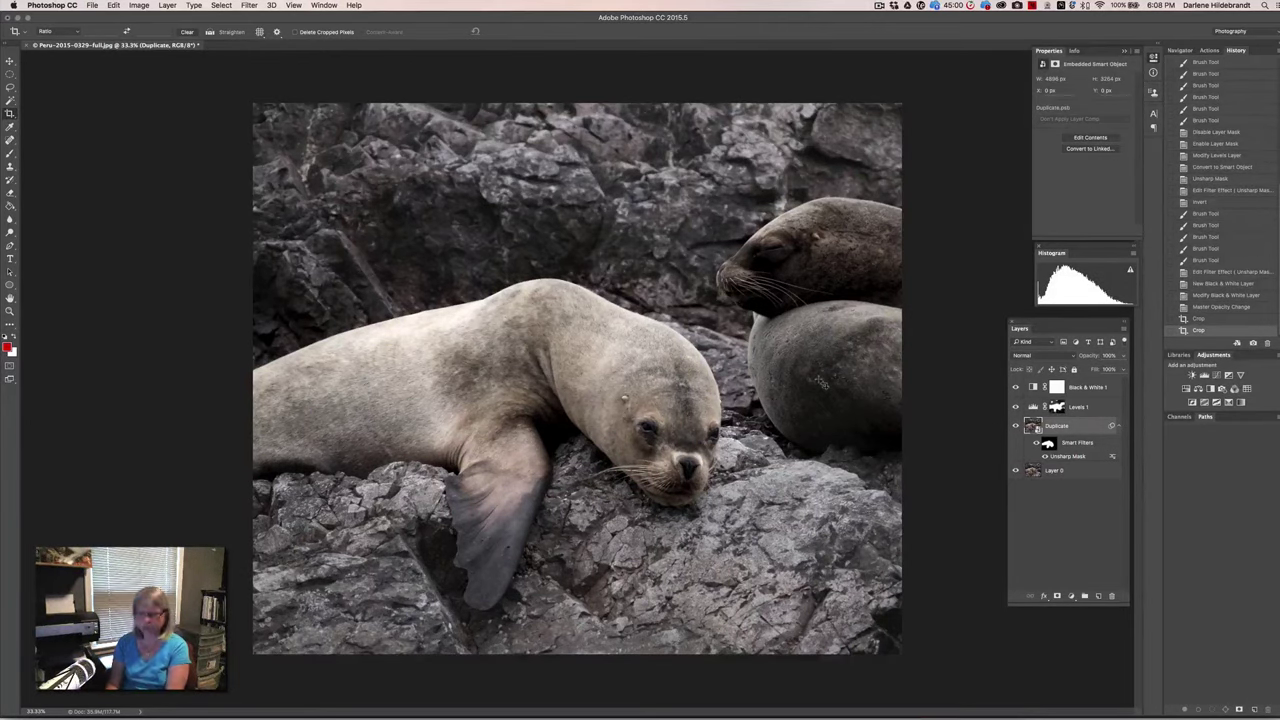
- Save the document with its layers as Peru-2015-0329-full.psd in Photoshop format in the PS nondestructive editing folder, and close it
key(shift+super+s)
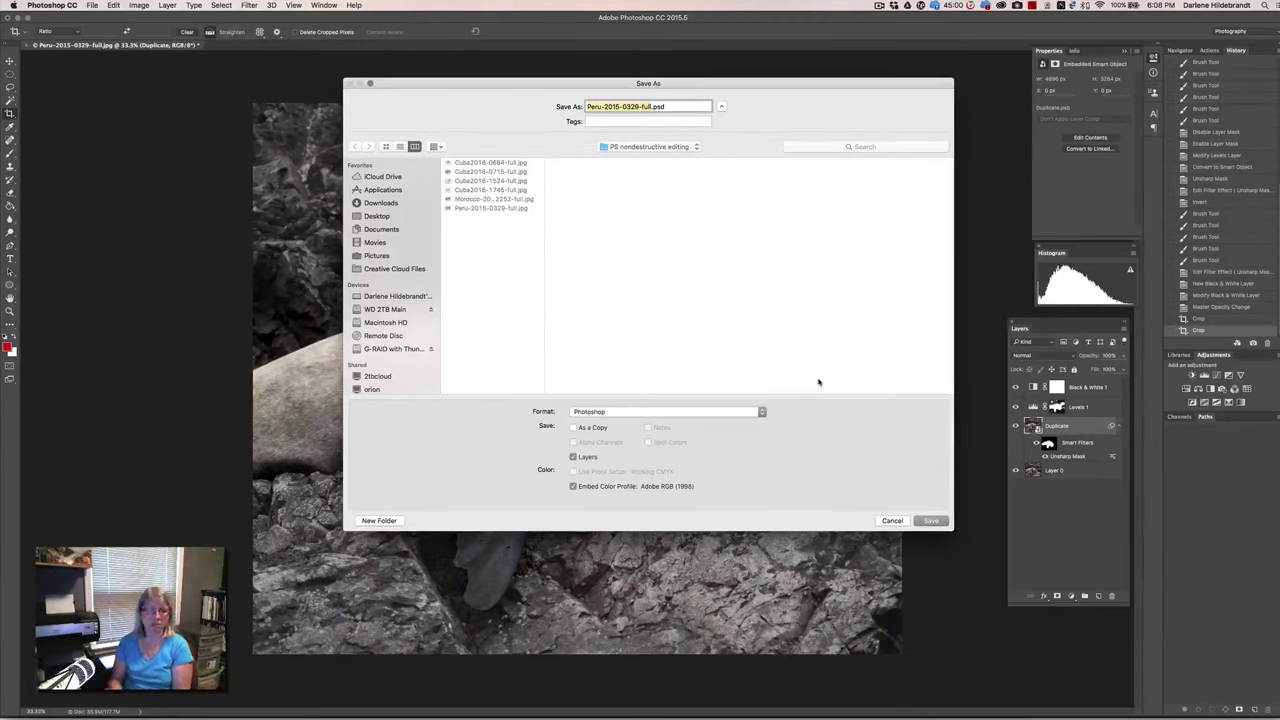
click(702, 412)
click(702, 412)
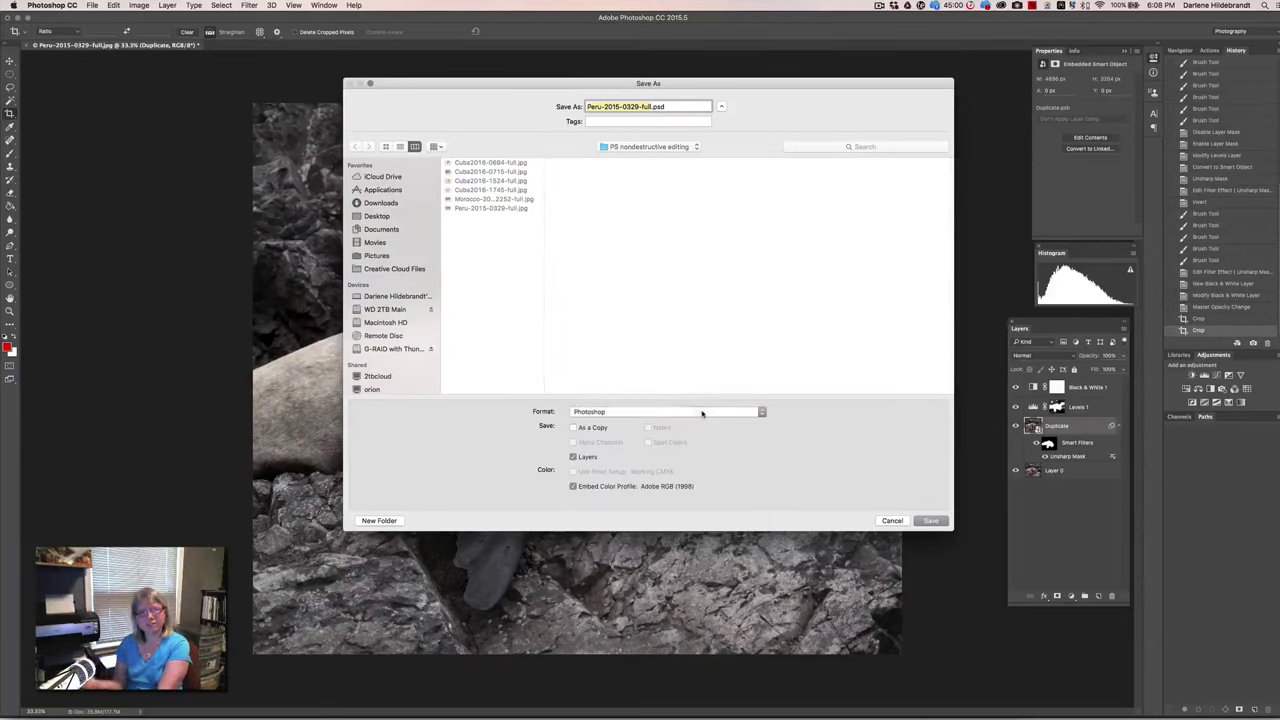
click(819, 455)
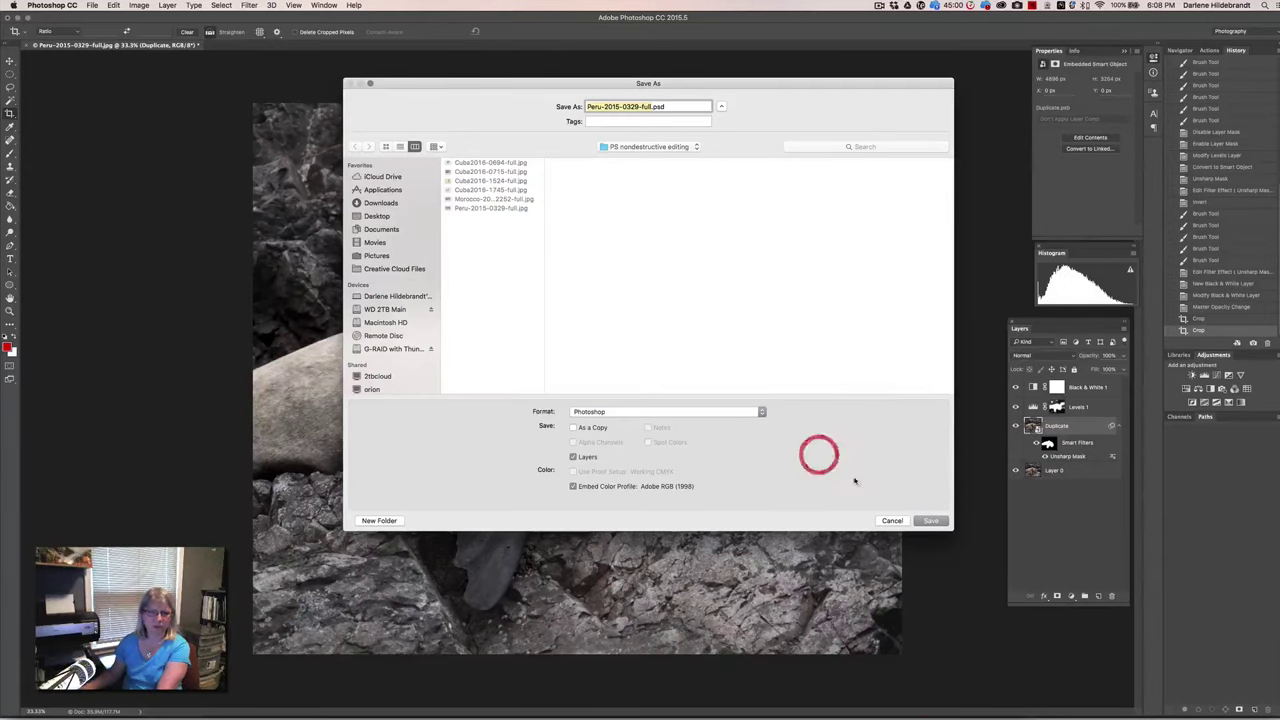
click(929, 521)
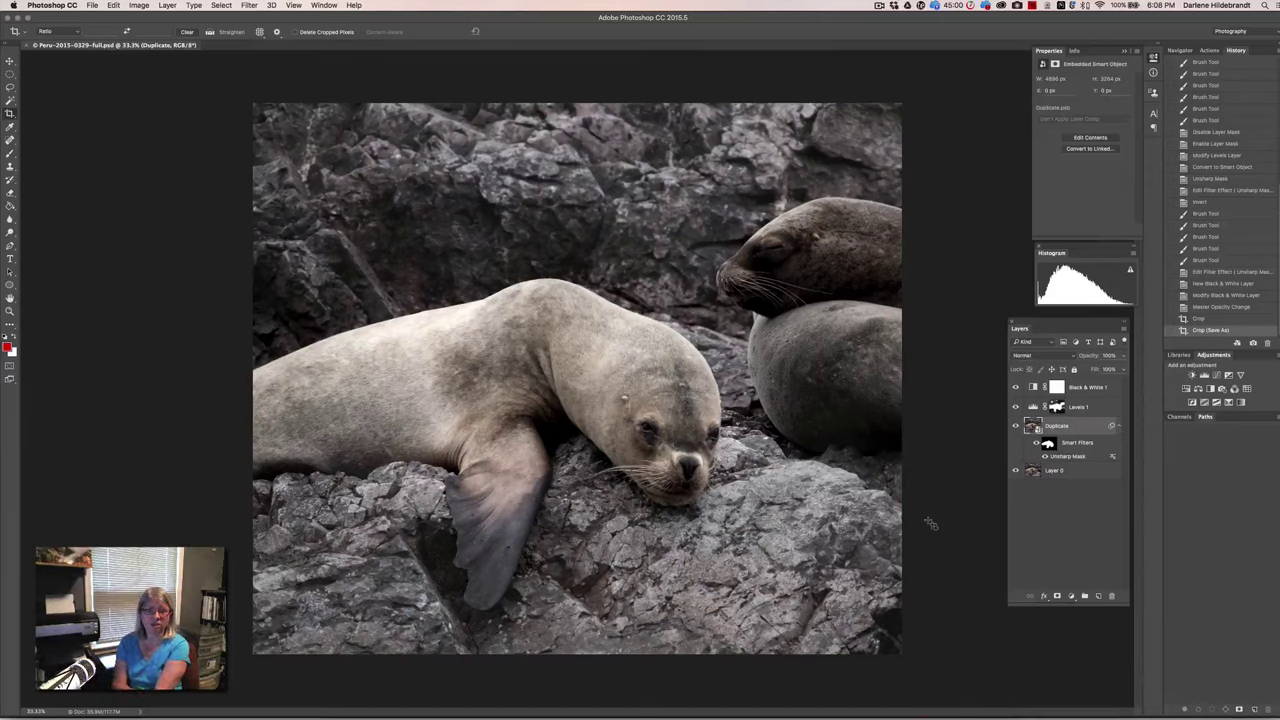
key(super)
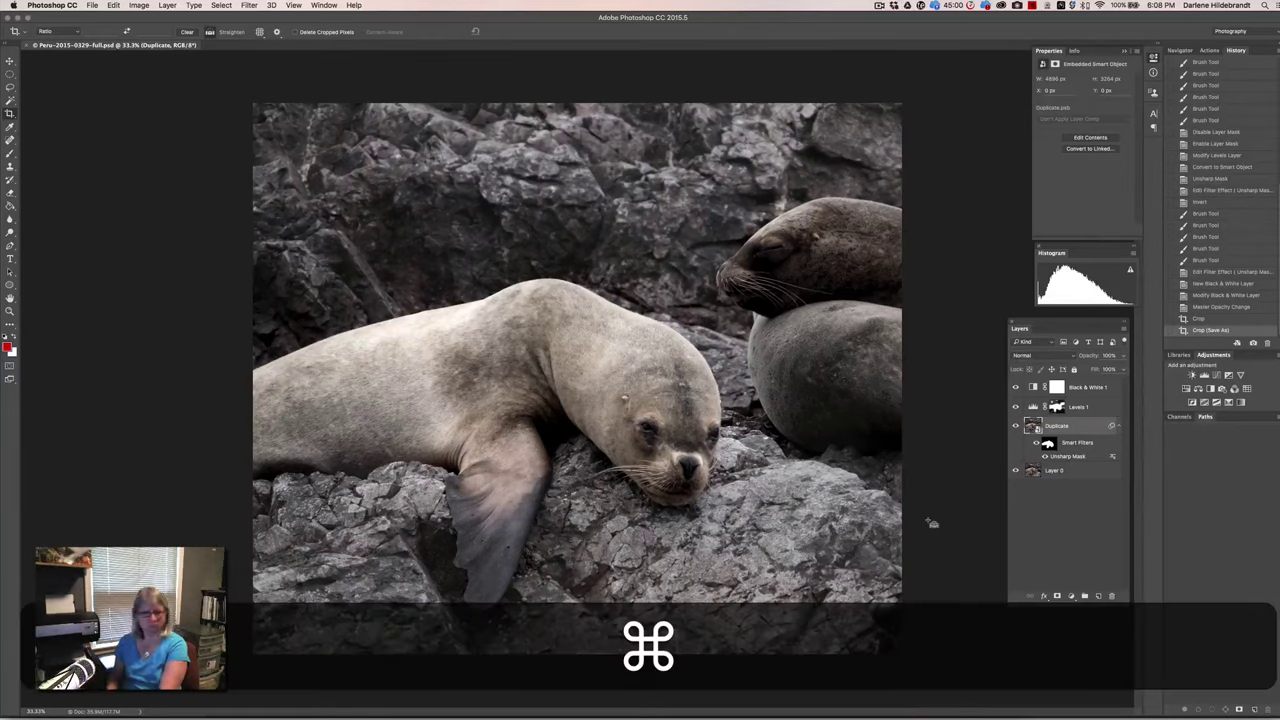
key(super+w)
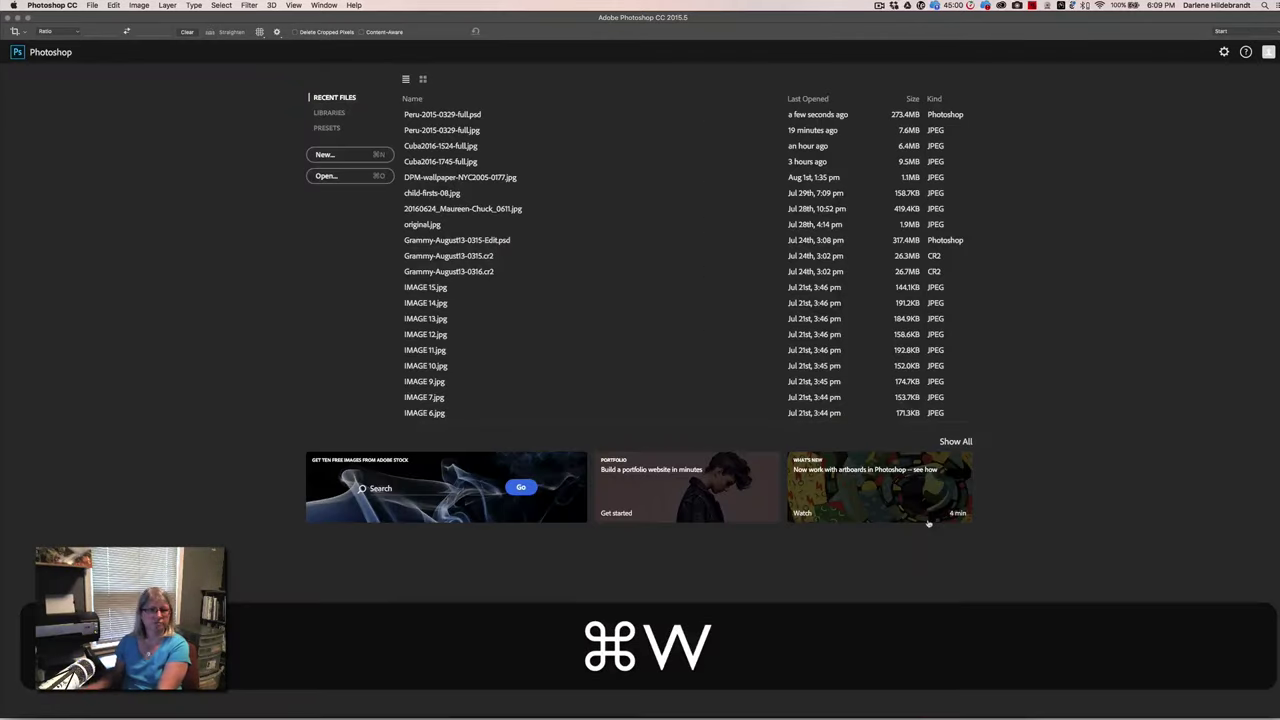
- Switch to Adobe Bridge and reopen Peru-2015-0329-full.psd in Photoshop, declining to create a new library from the document
key(super+Tab)
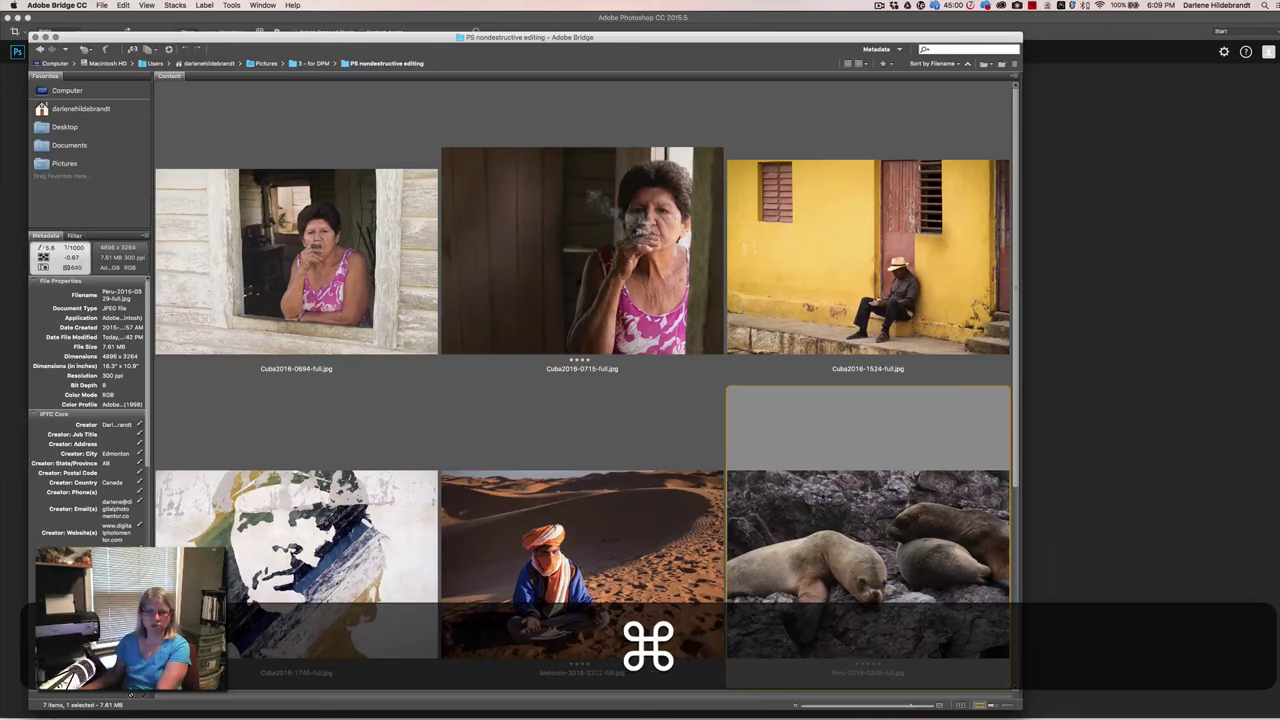
scroll(813, 469, down, 3)
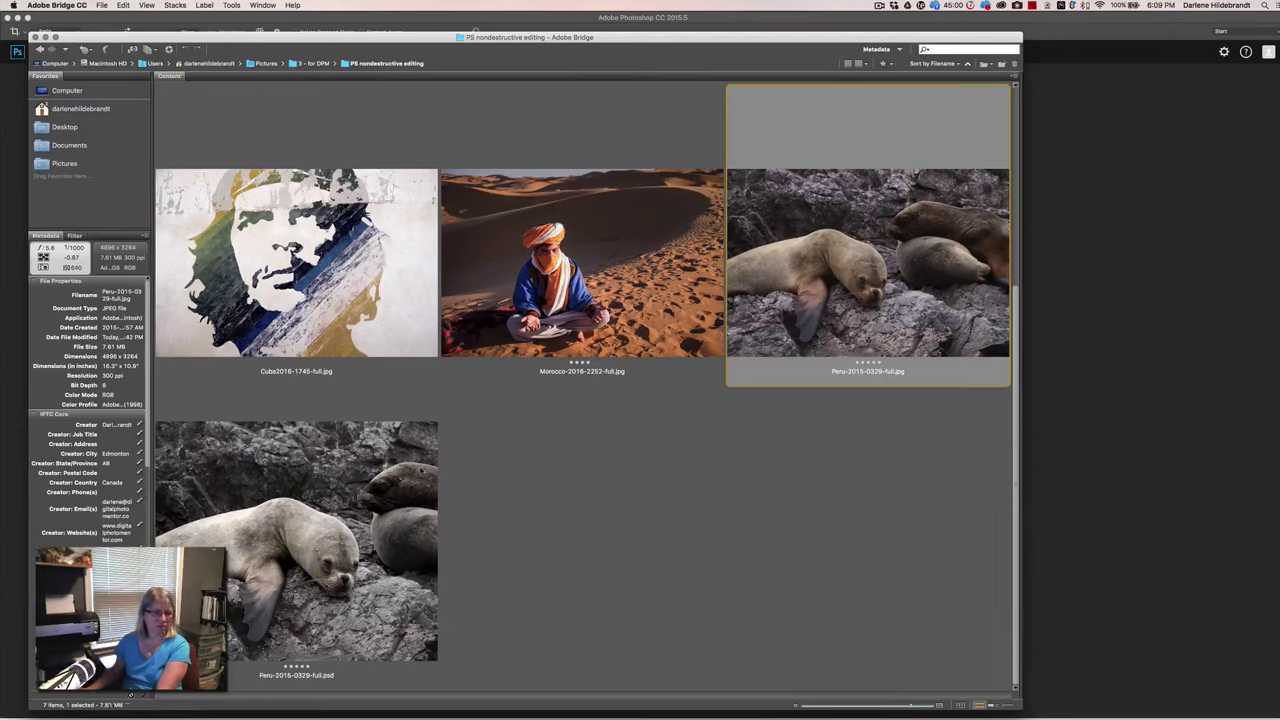
click(410, 470)
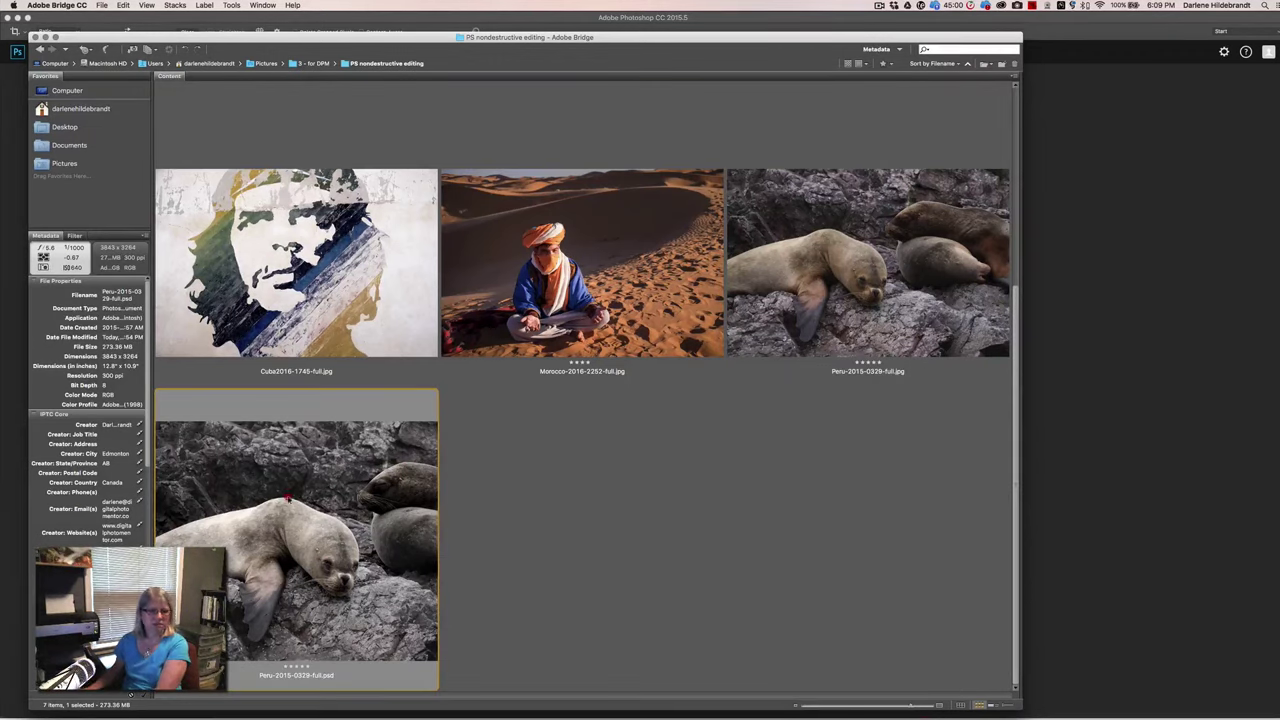
drag(288, 498, 1060, 268)
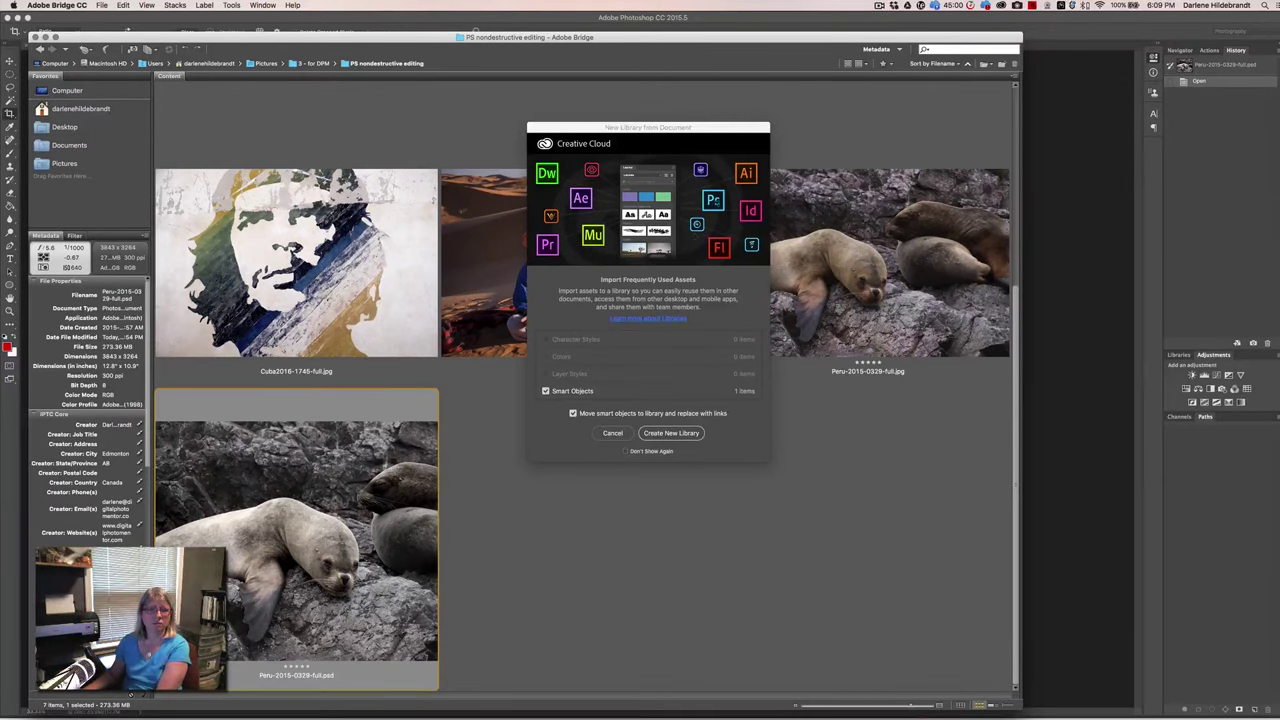
click(610, 436)
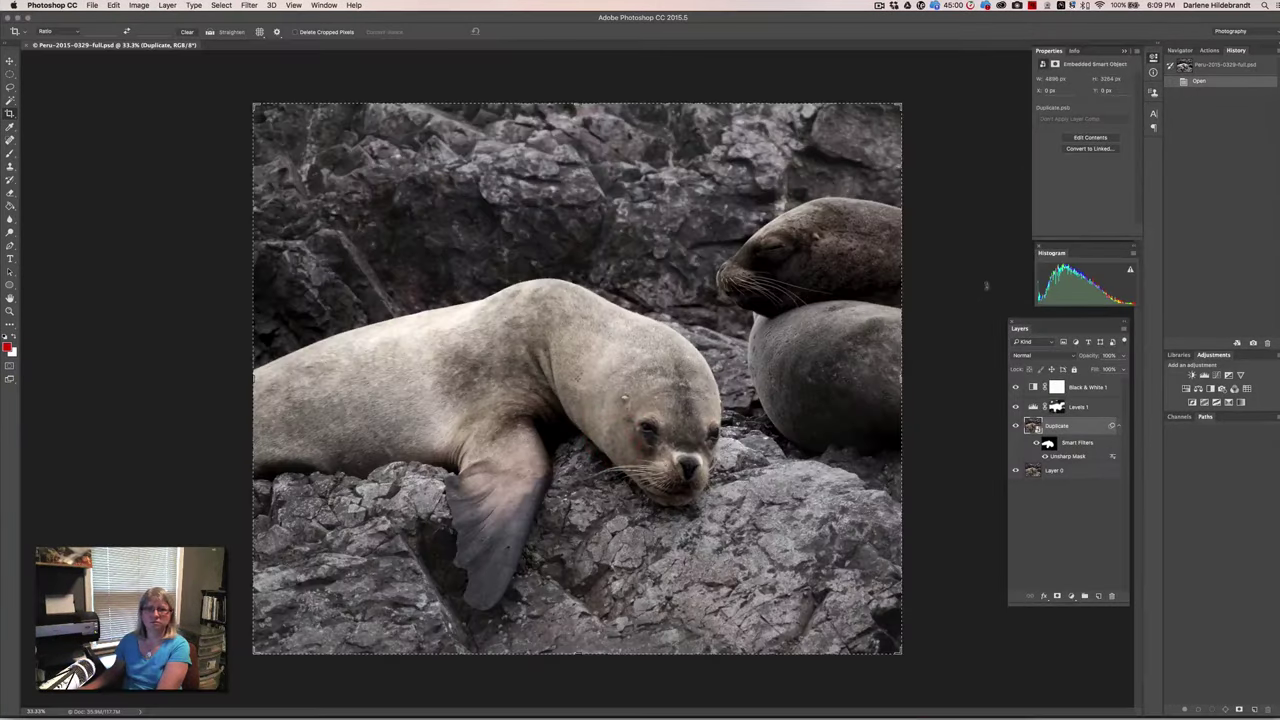
click(964, 262)
key(Escape)
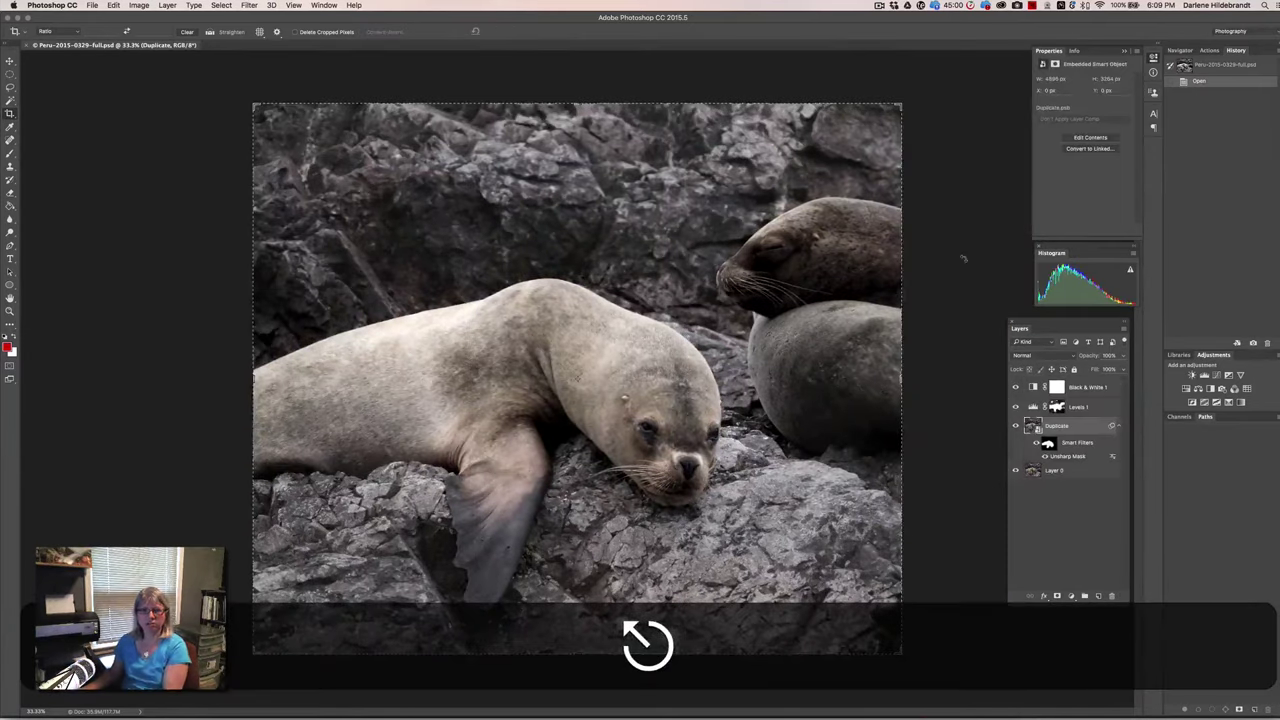
key(Escape)
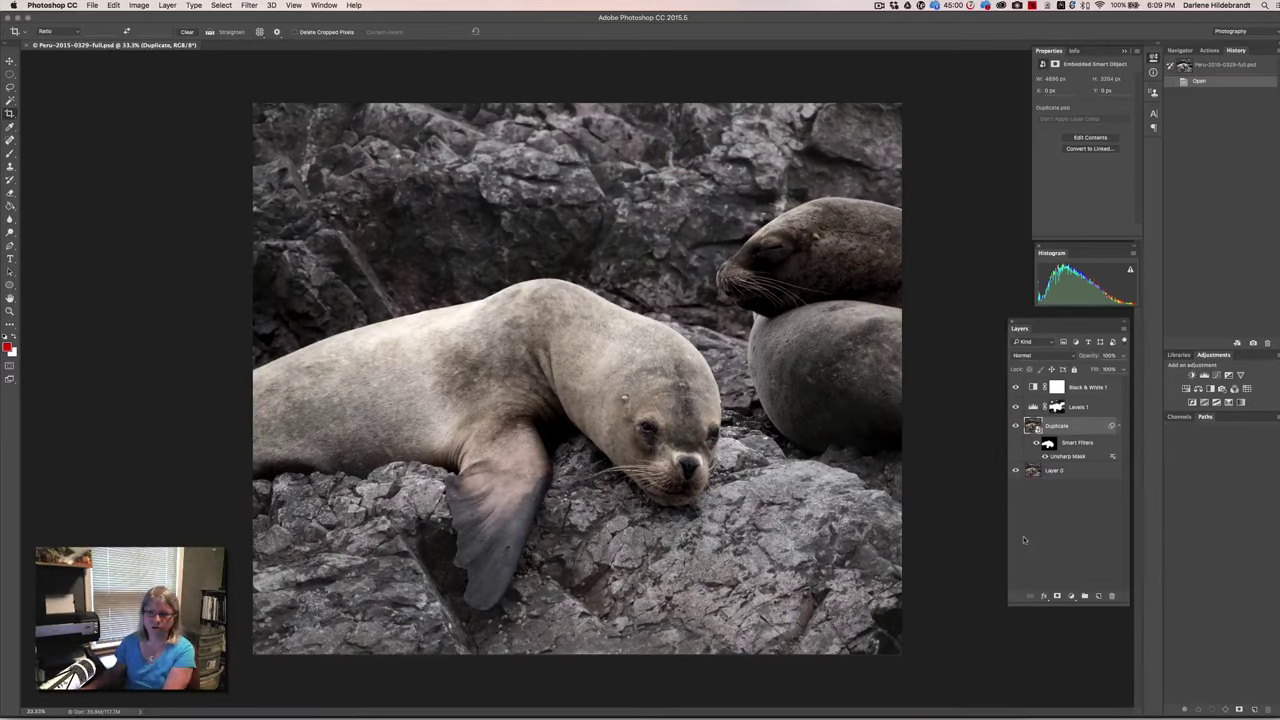
- Save a JPEG copy of the edited photo as Peru-2015-0329-full-edited.jpg in the same folder, accepting the JPEG options
key(super)
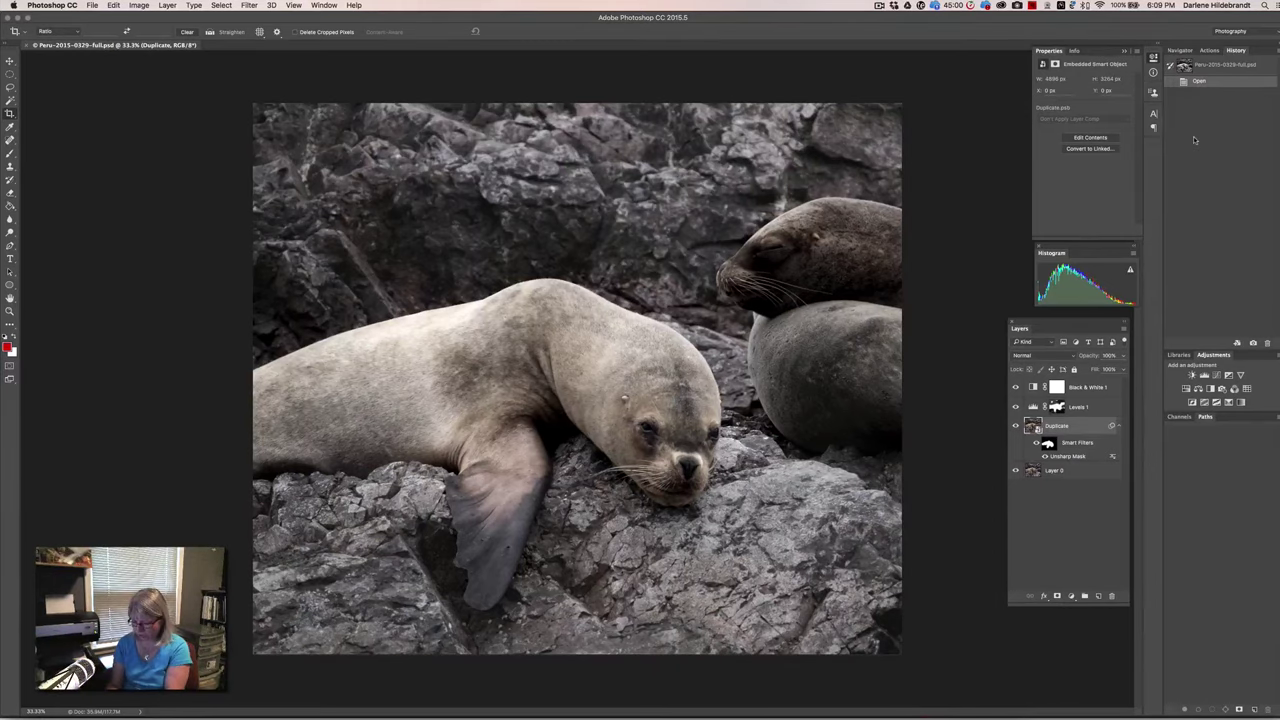
key(shift+super+s)
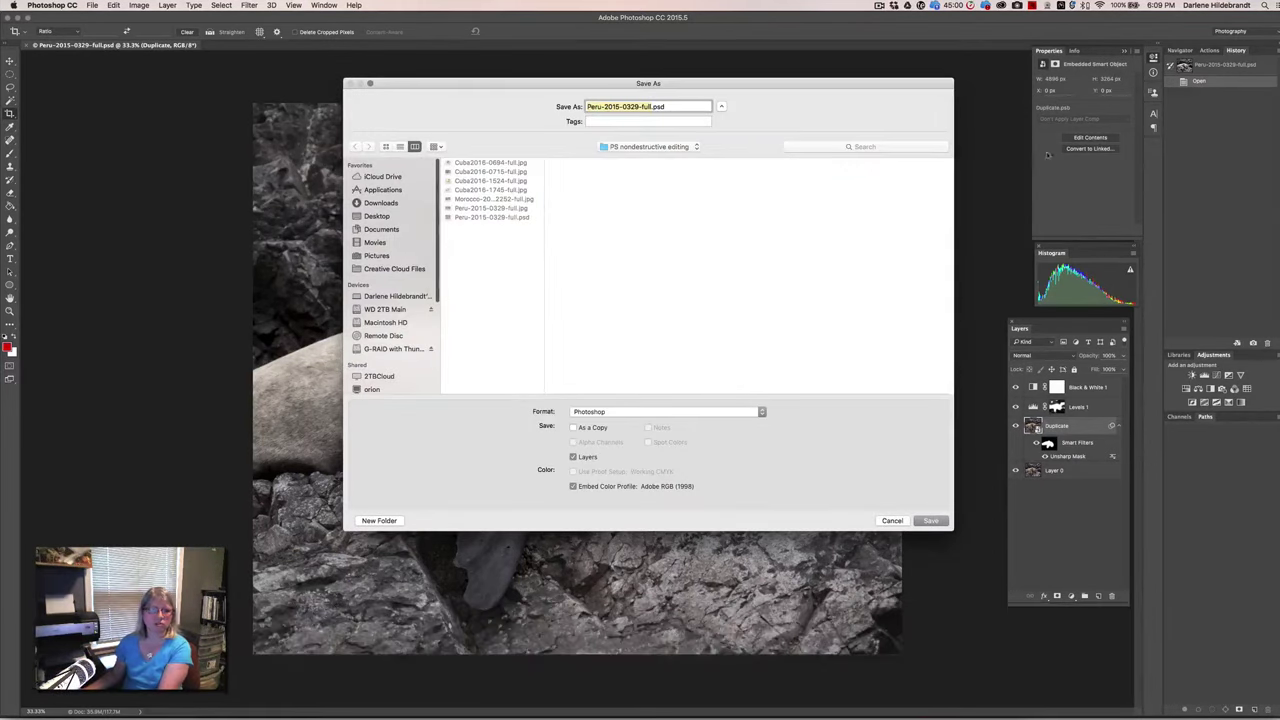
click(641, 415)
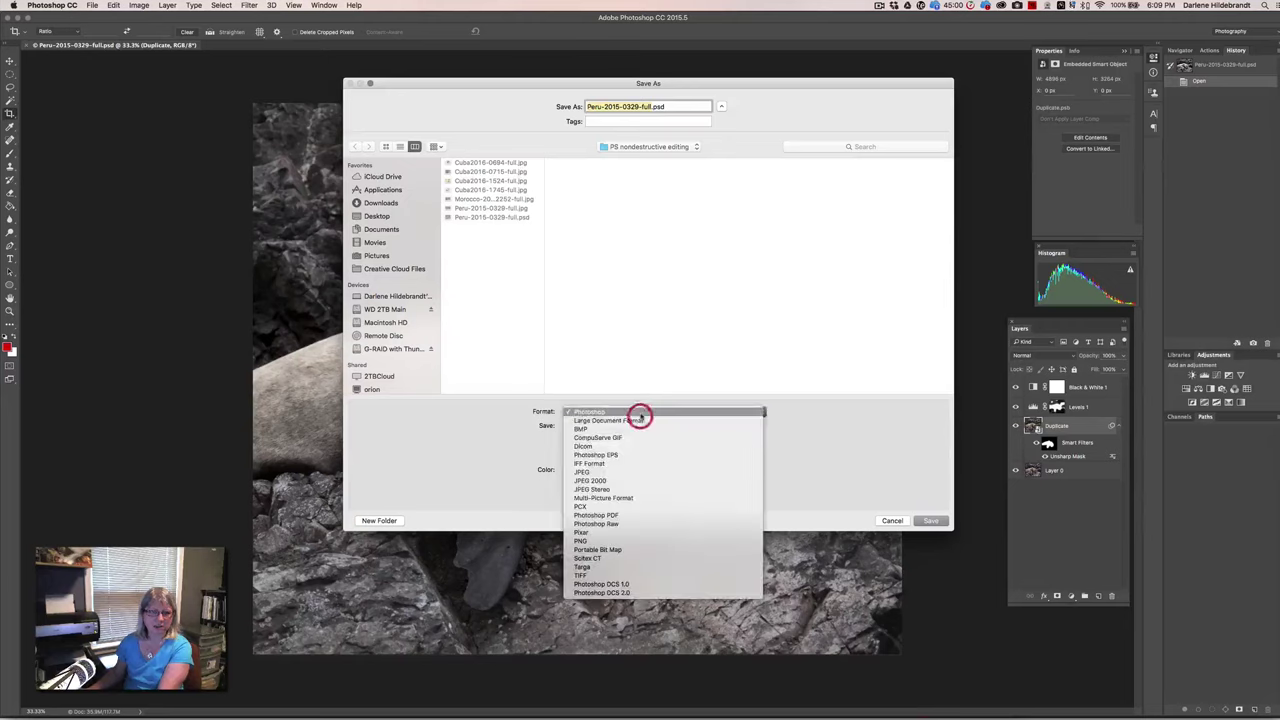
click(600, 471)
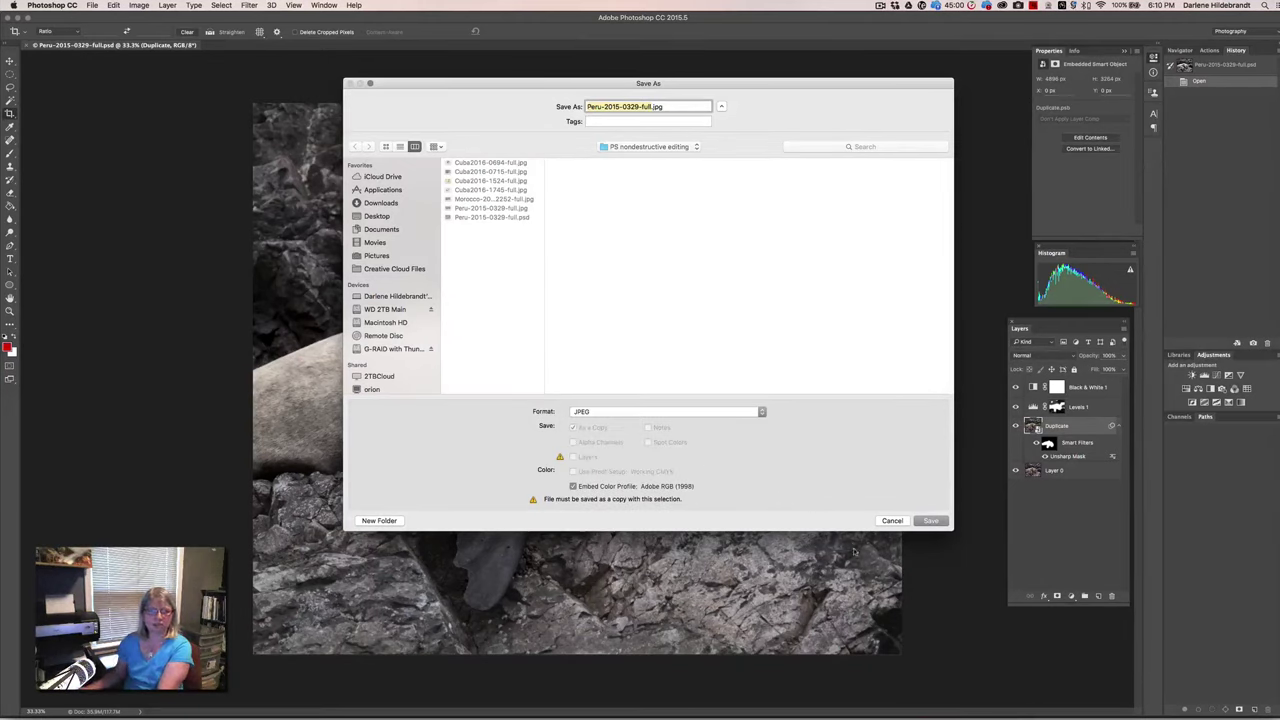
key(Right)
text(-edited)
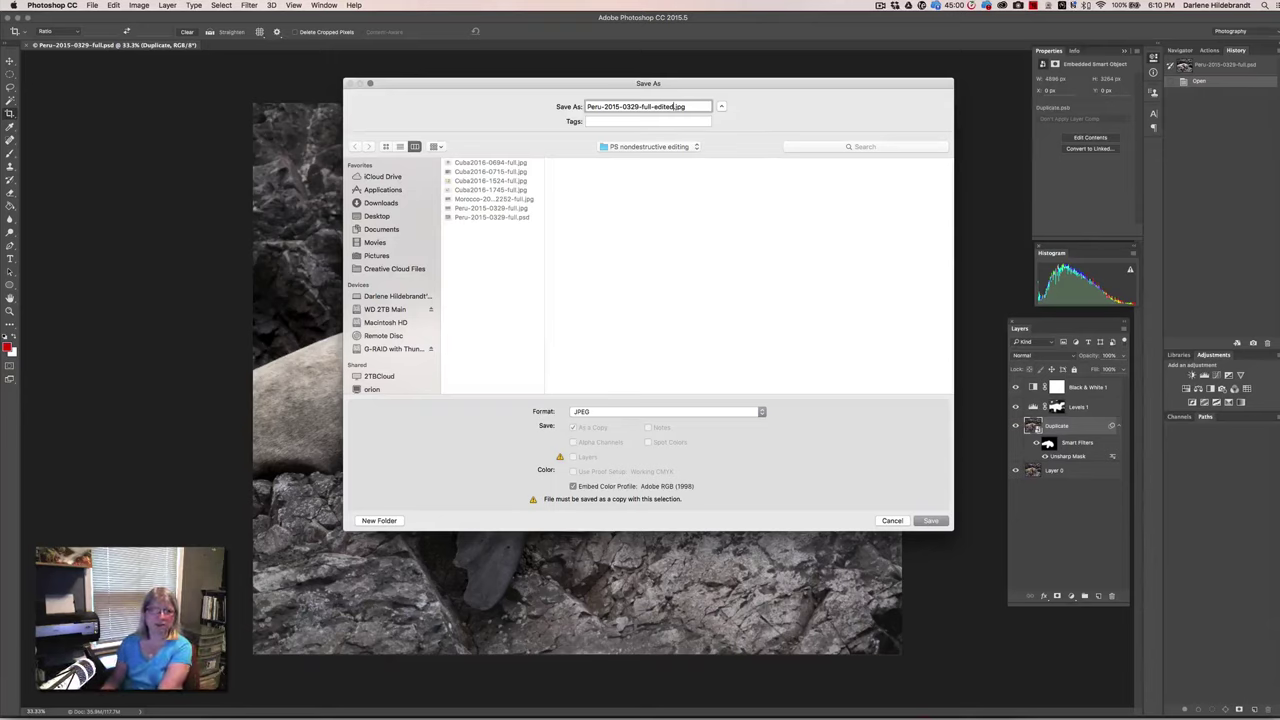
key(Return)
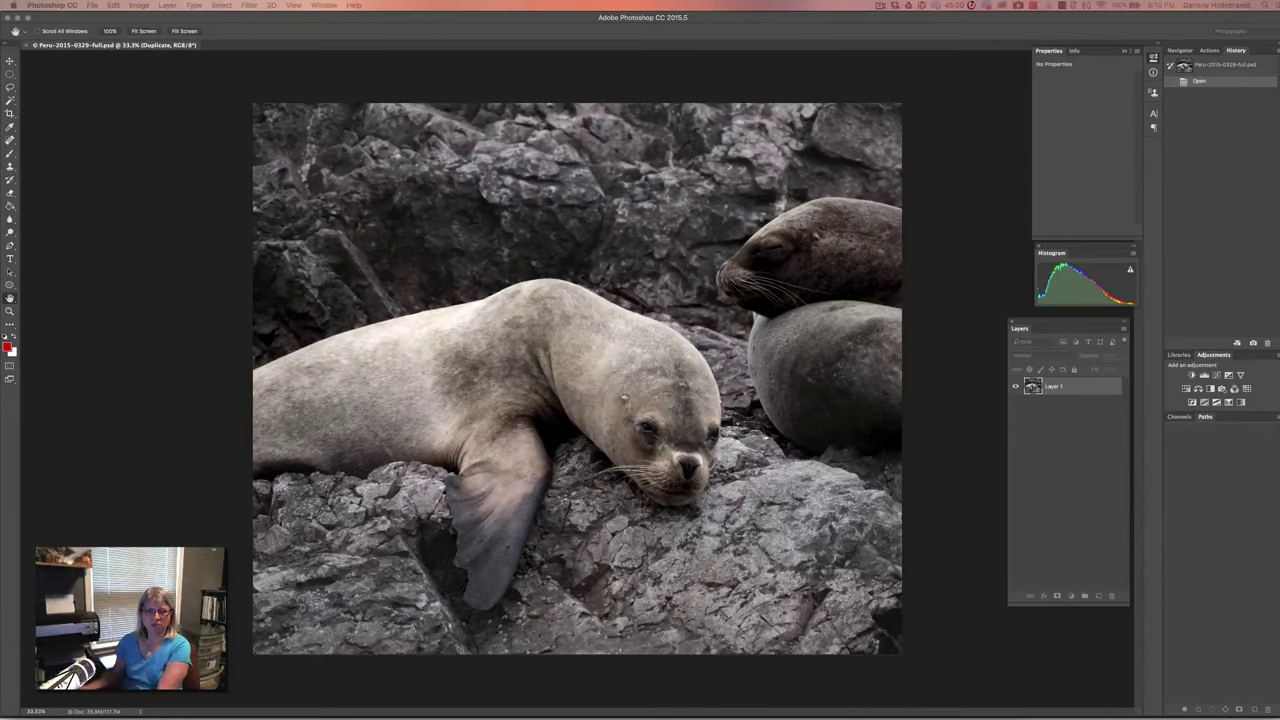
key(Return)
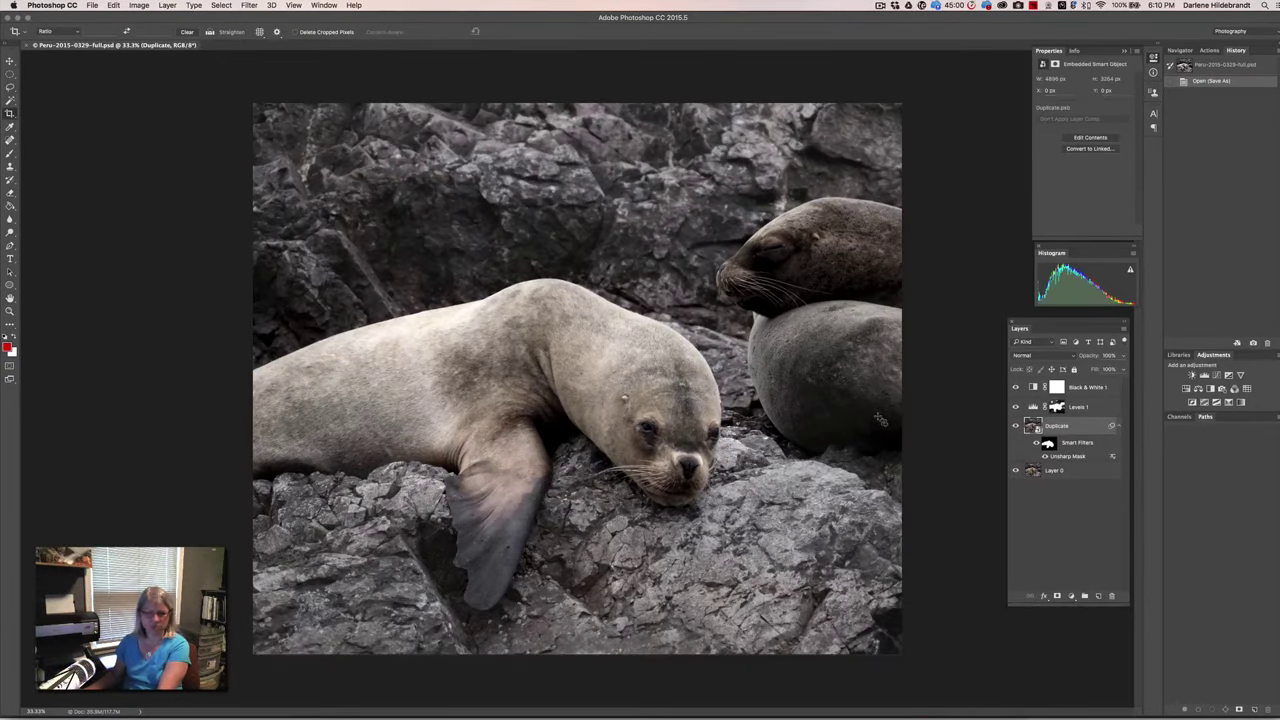
- Switch to Adobe Bridge and compare the original JPEG, the edited JPEG and the layered PSD of the sea lions
key(super+Tab)
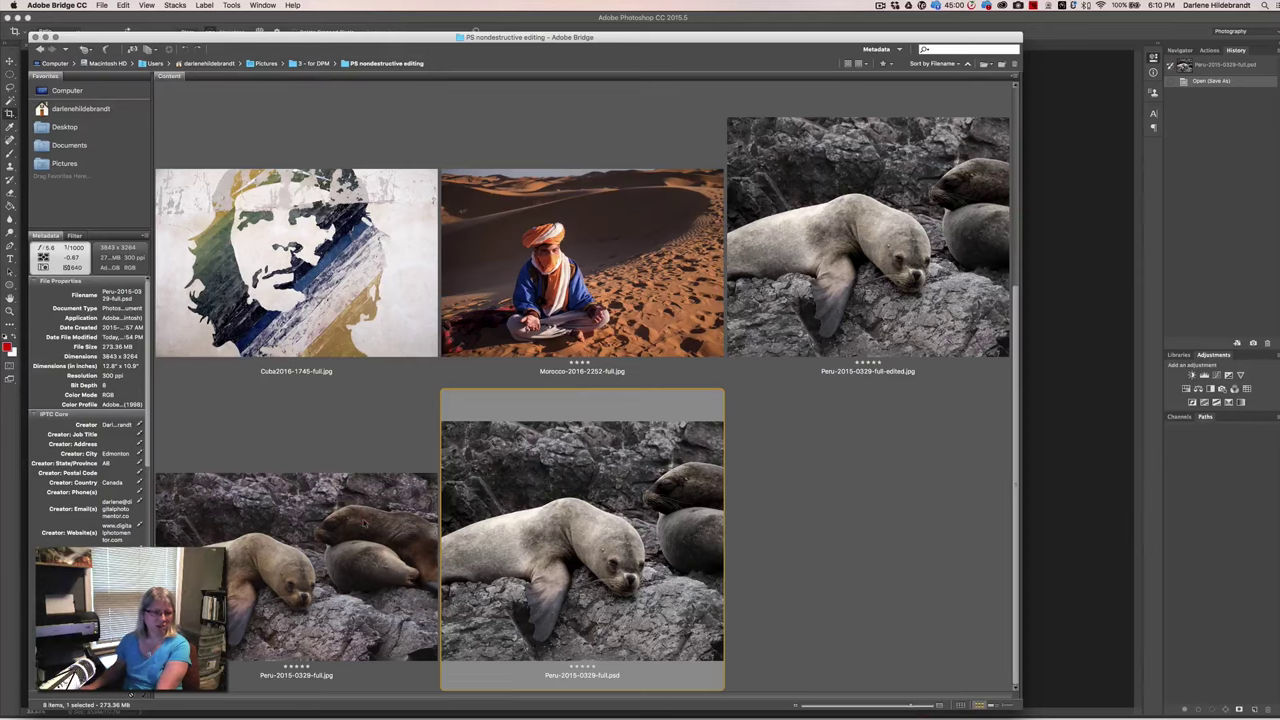
click(365, 522)
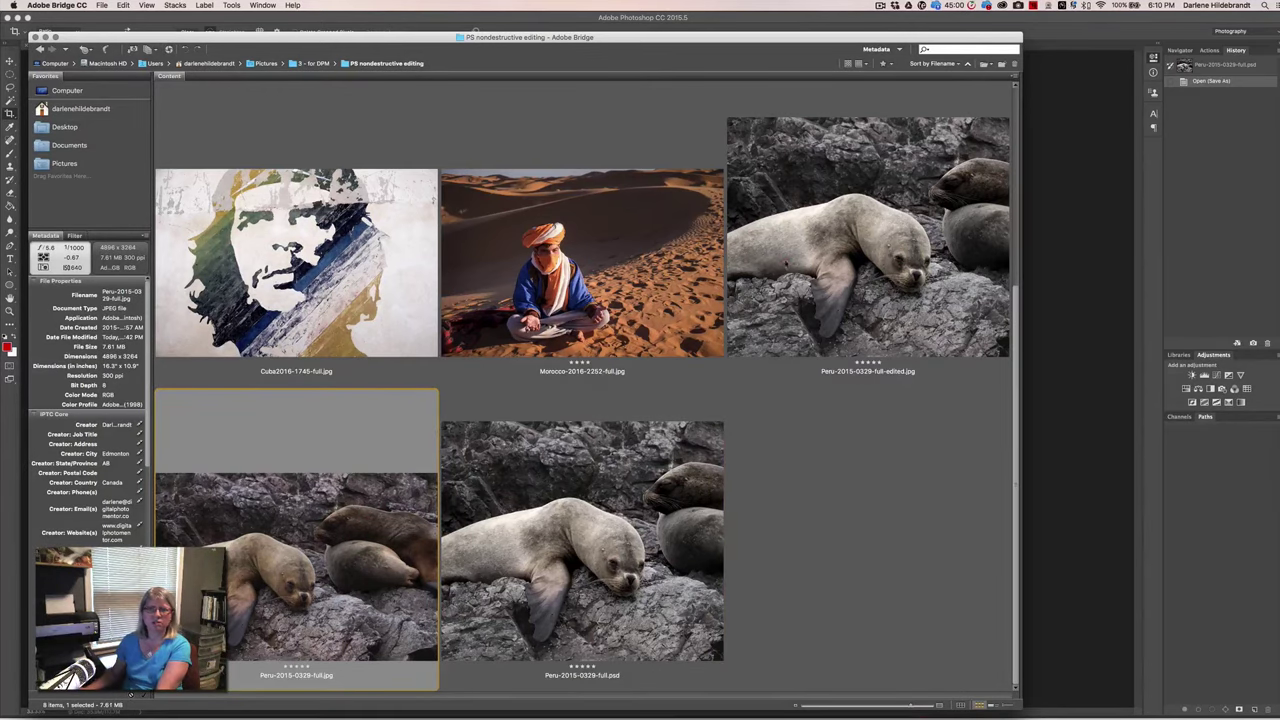
click(786, 260)
click(559, 567)
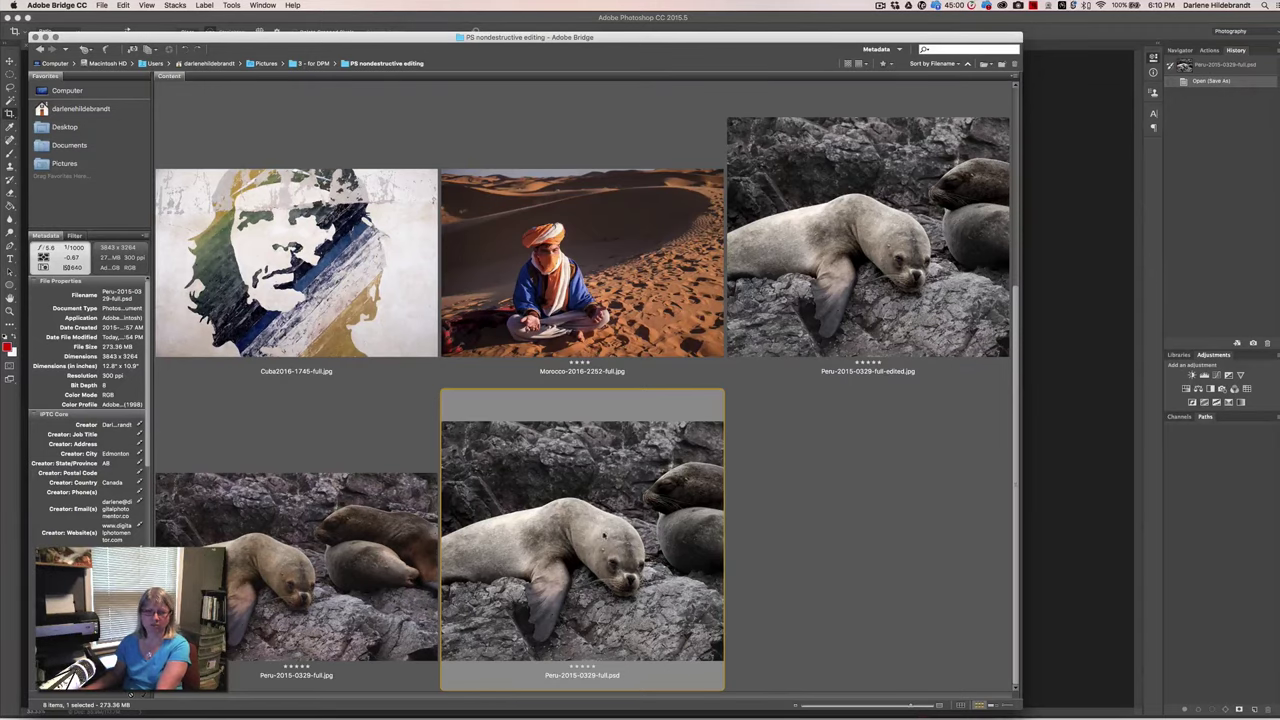
- Switch to Photoshop and start a Save for Web export of the edited sea lion photo with the width set to 1000 px
click(1037, 437)
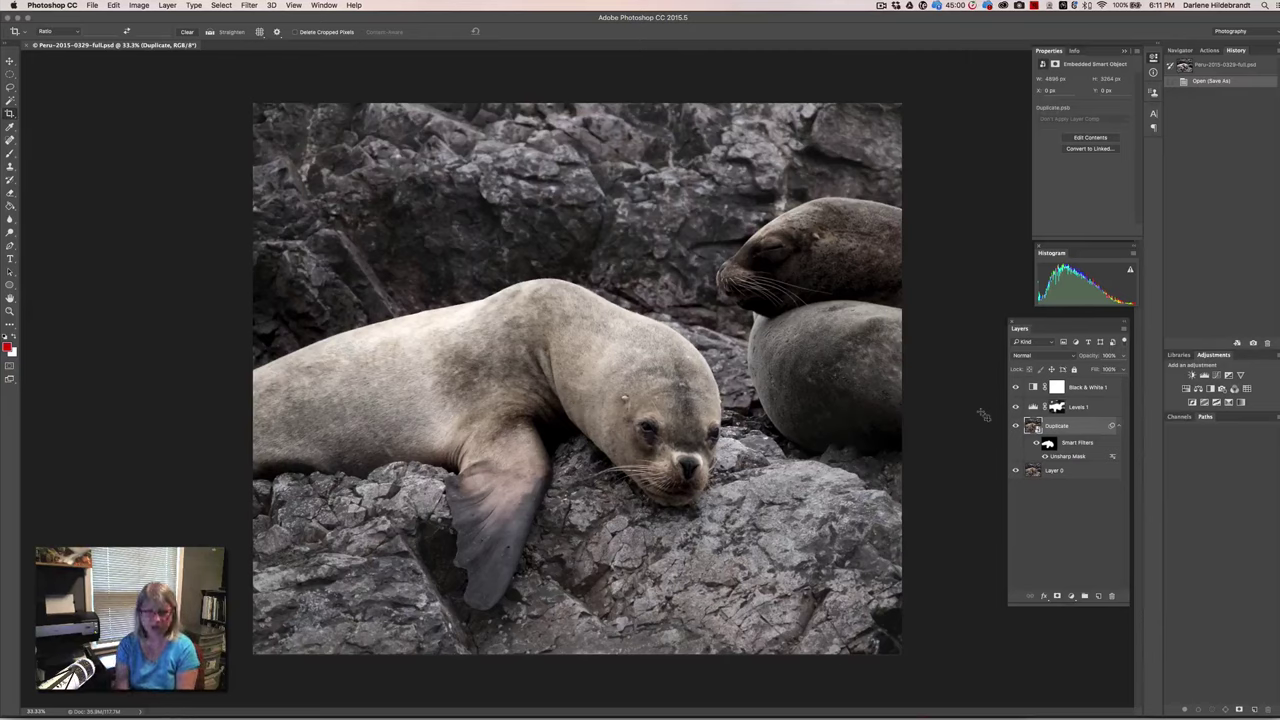
click(89, 5)
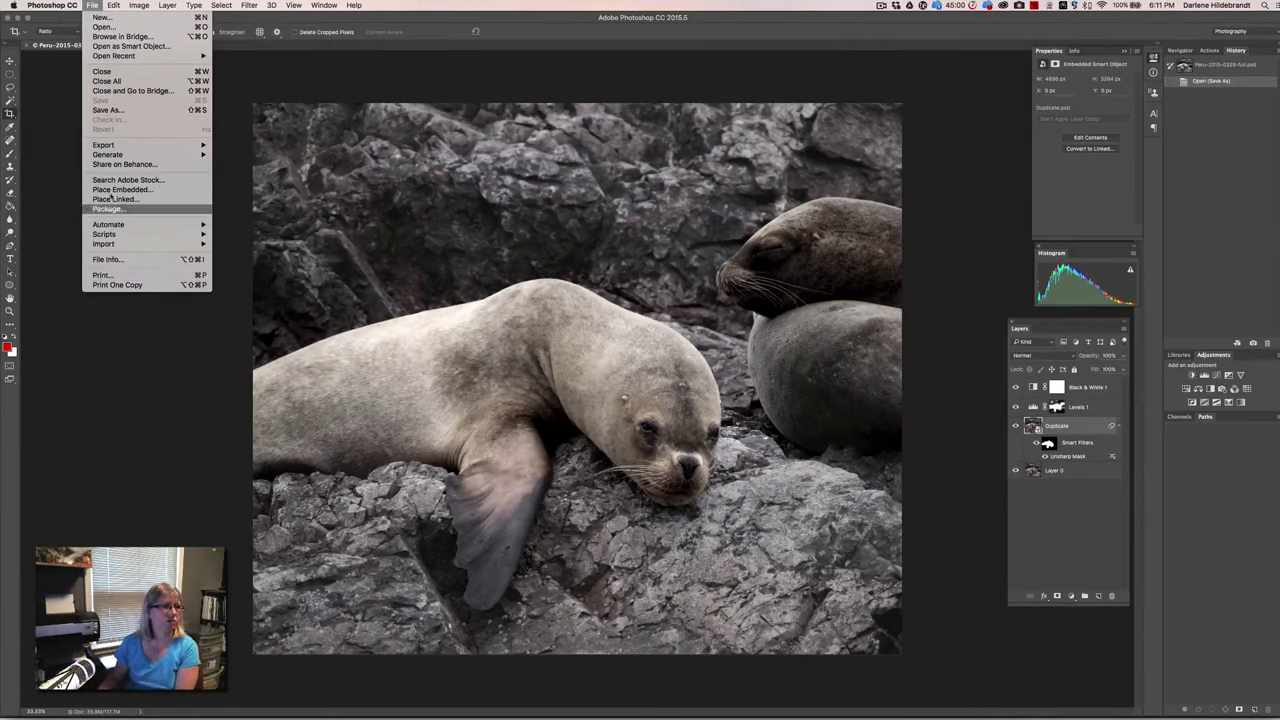
mouse_move(105, 146)
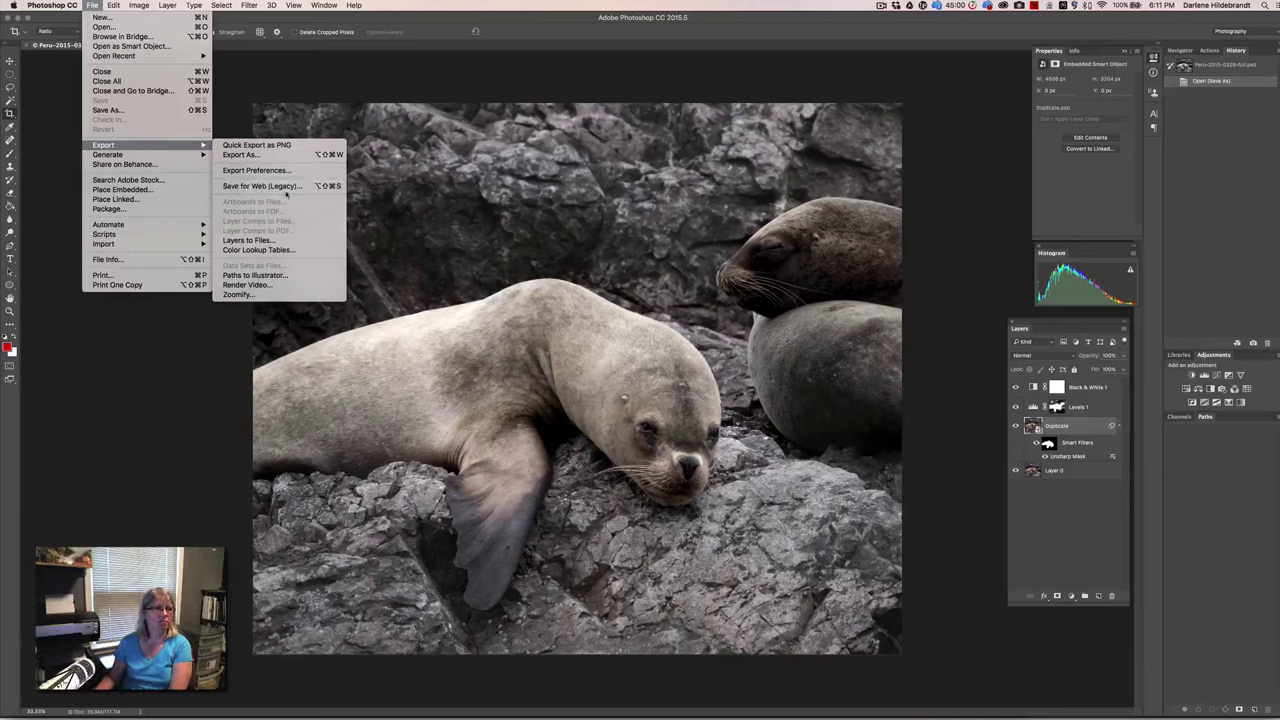
click(950, 141)
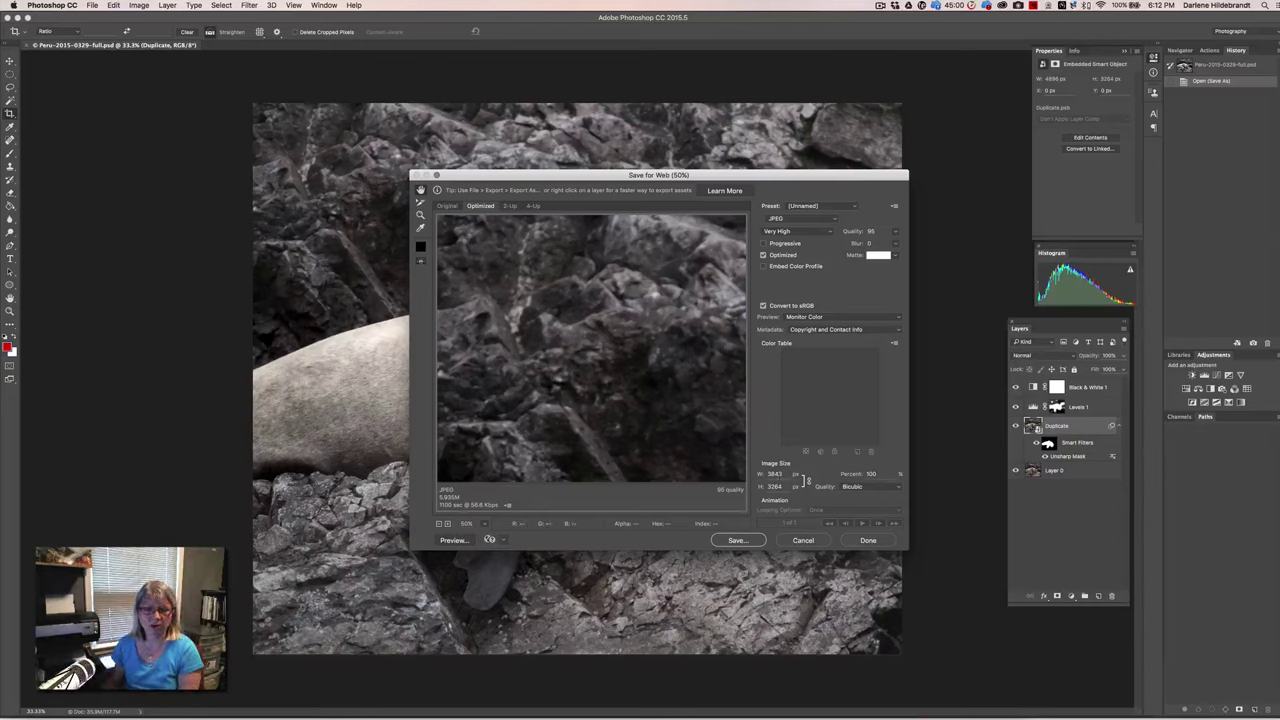
double_click(775, 474)
text(1000)
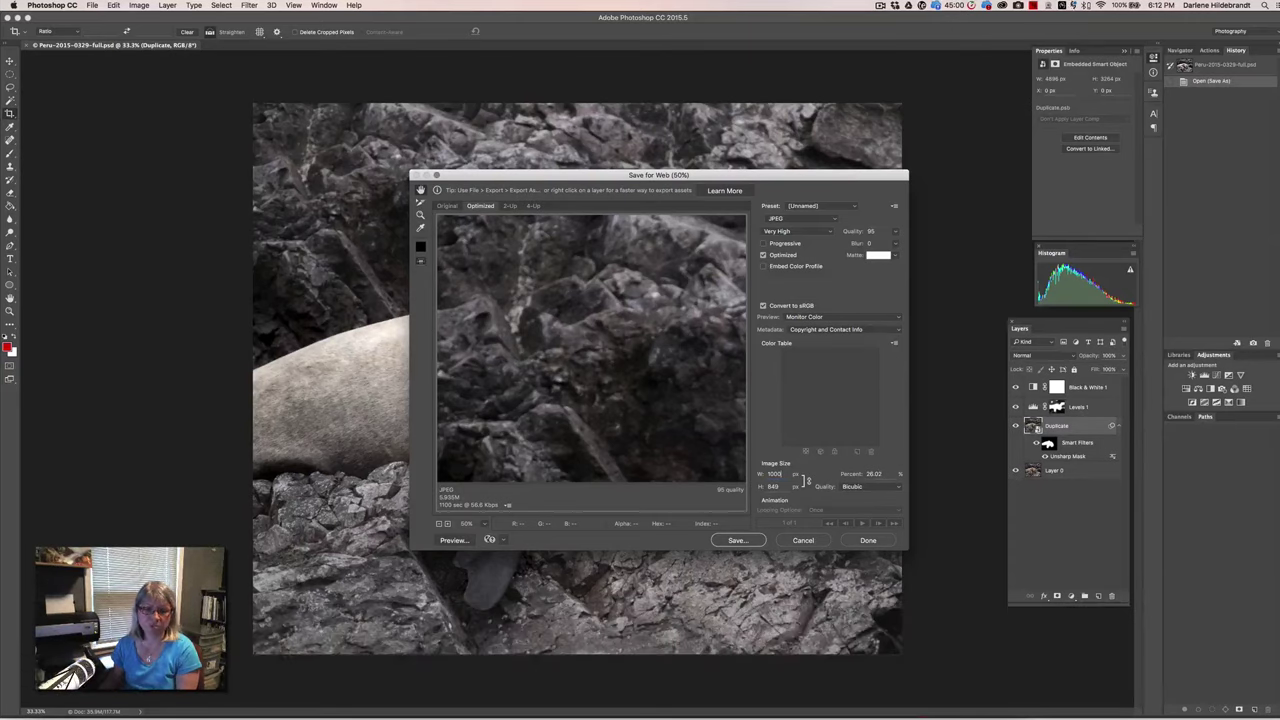
key(Tab)
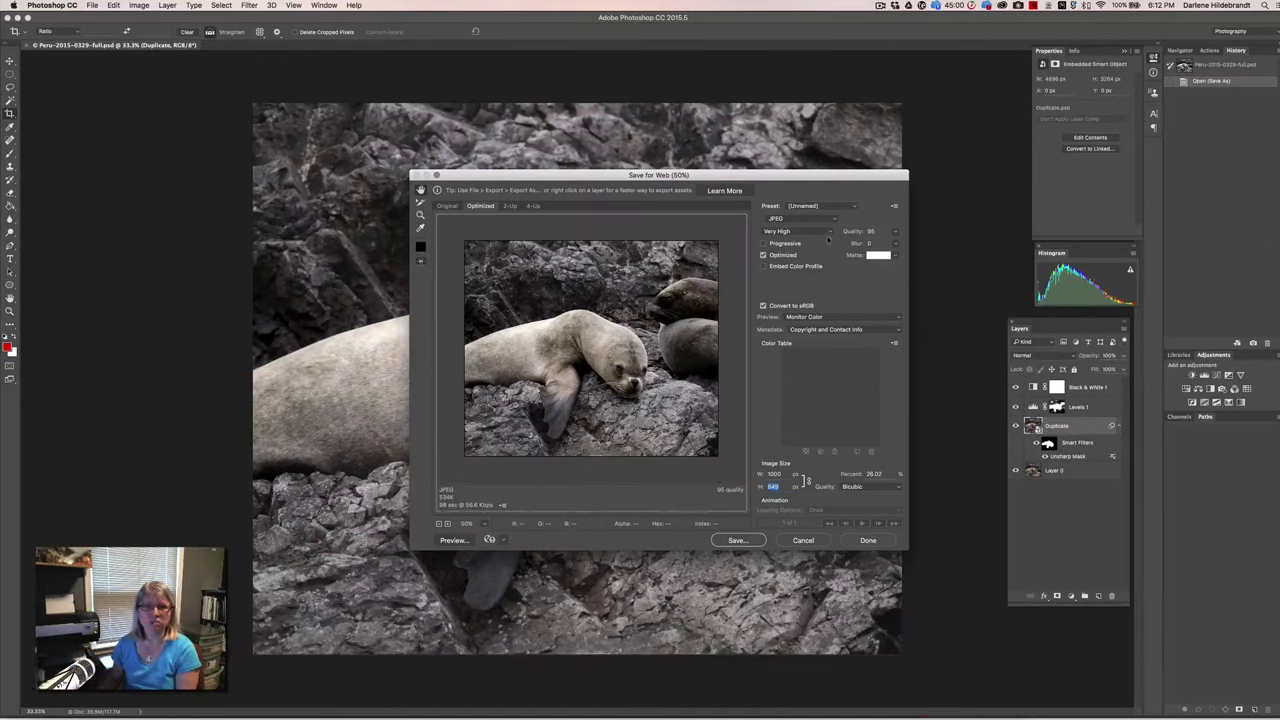
- Set the JPEG quality to High and save the web copy as Peru-2015-0329-full-1000px.jpg in the PS nondestructive editing folder
click(870, 232)
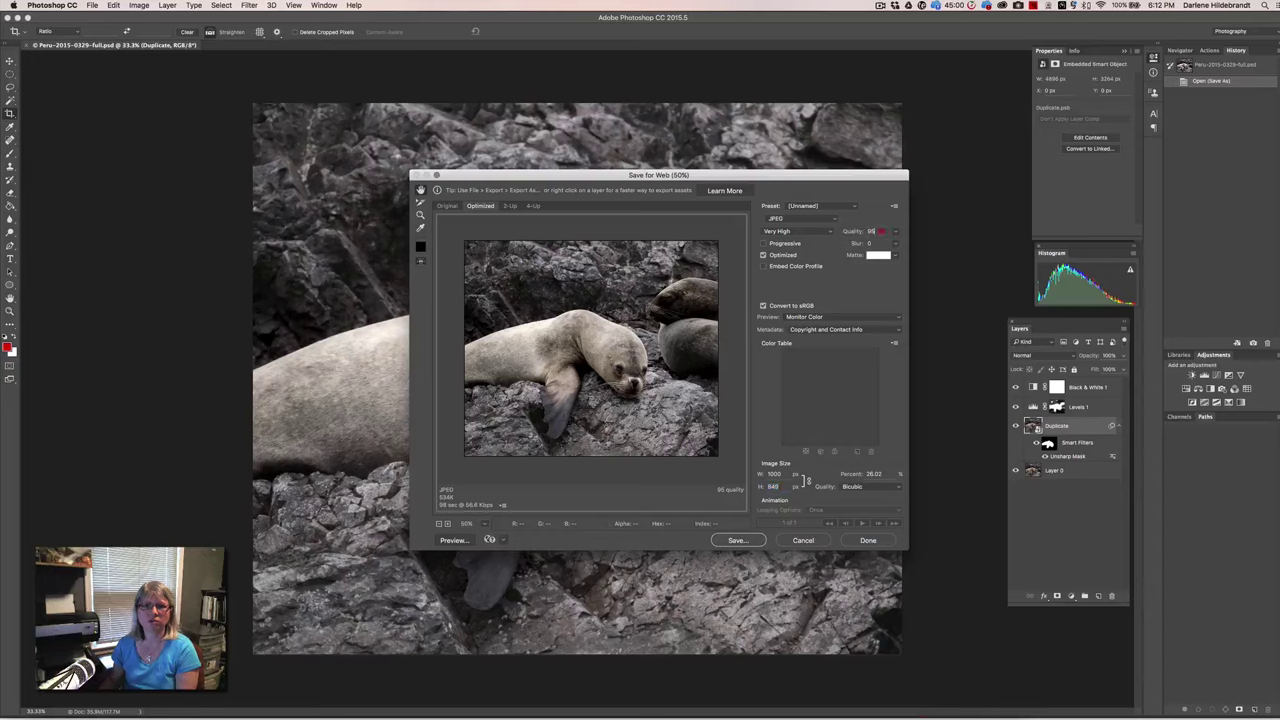
click(812, 233)
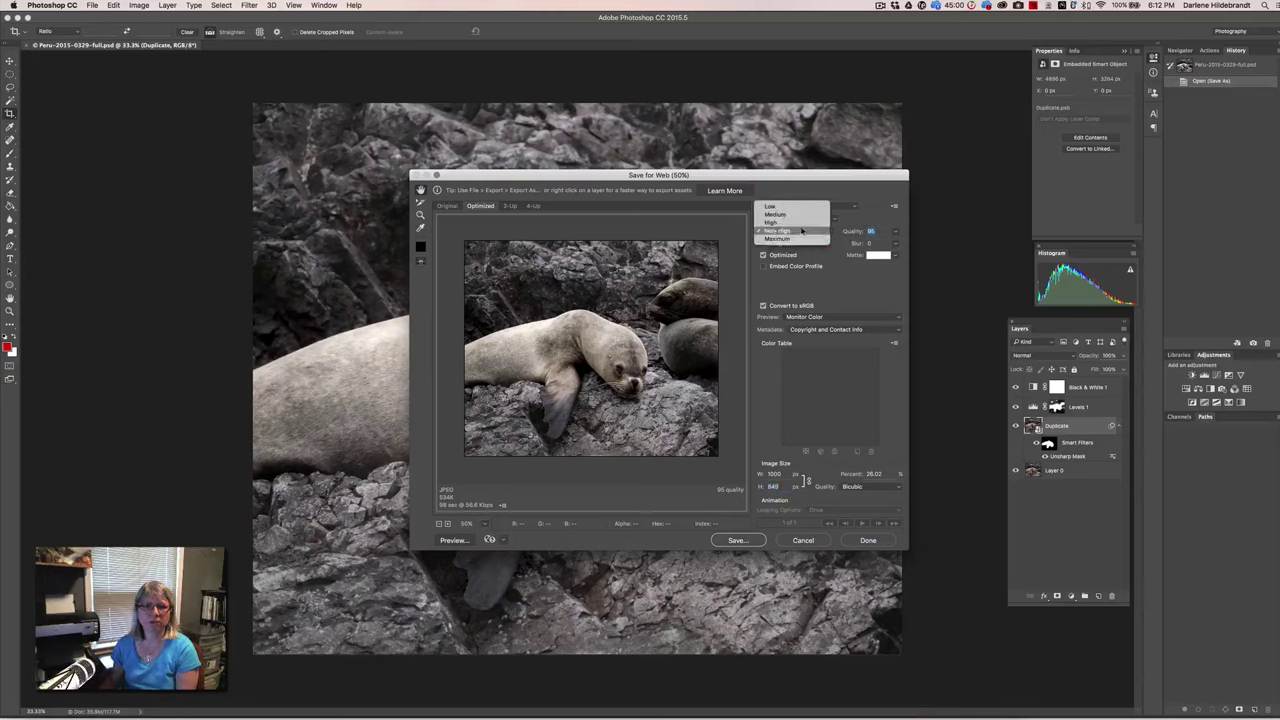
click(798, 222)
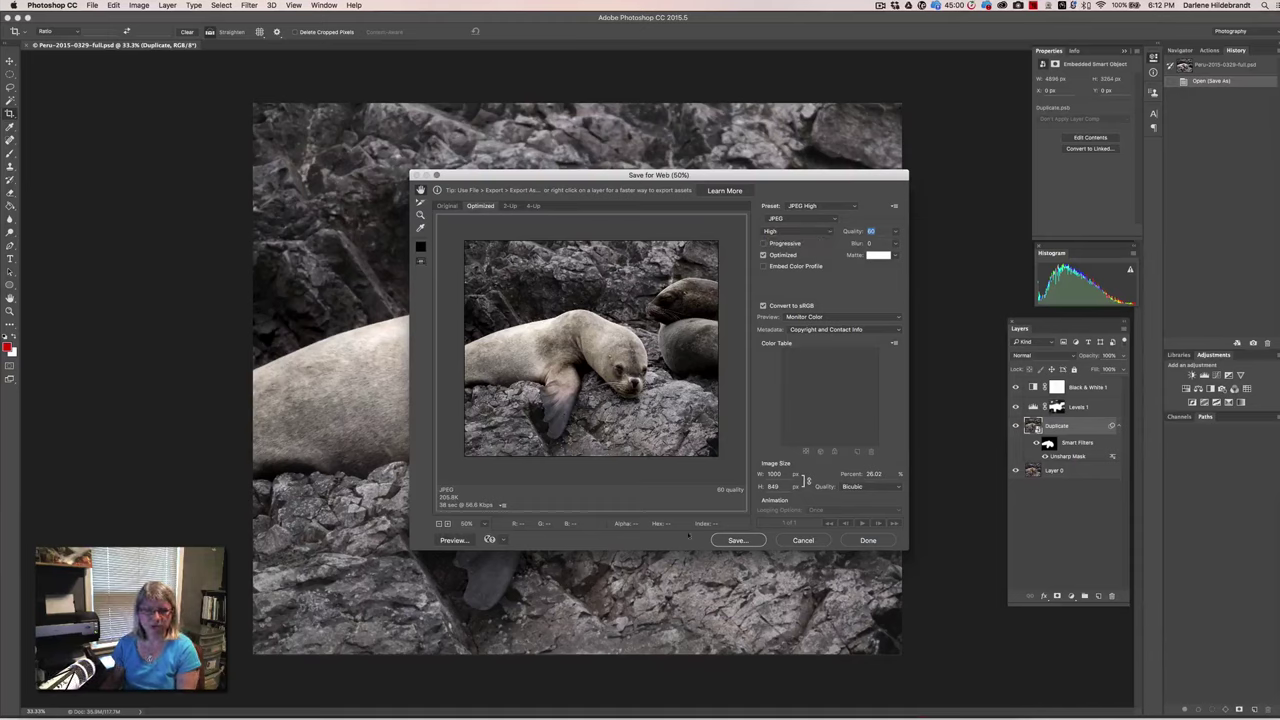
click(726, 540)
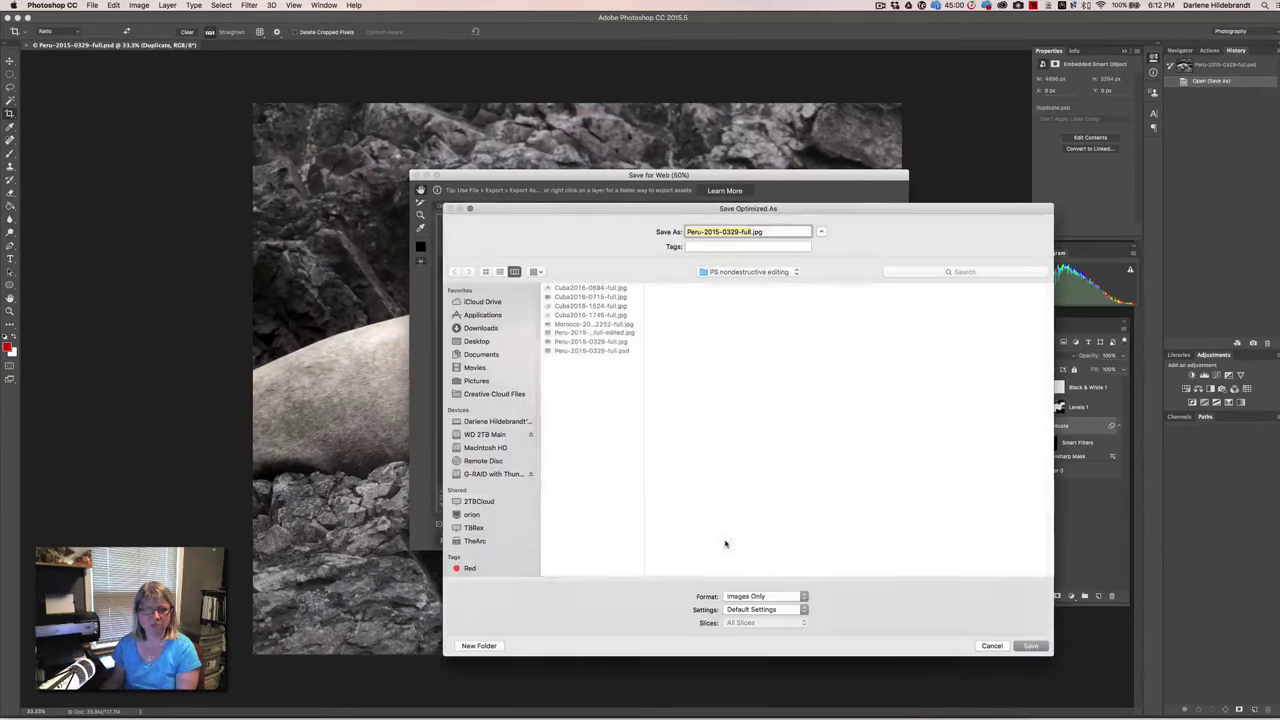
key(Right)
text(-1000px)
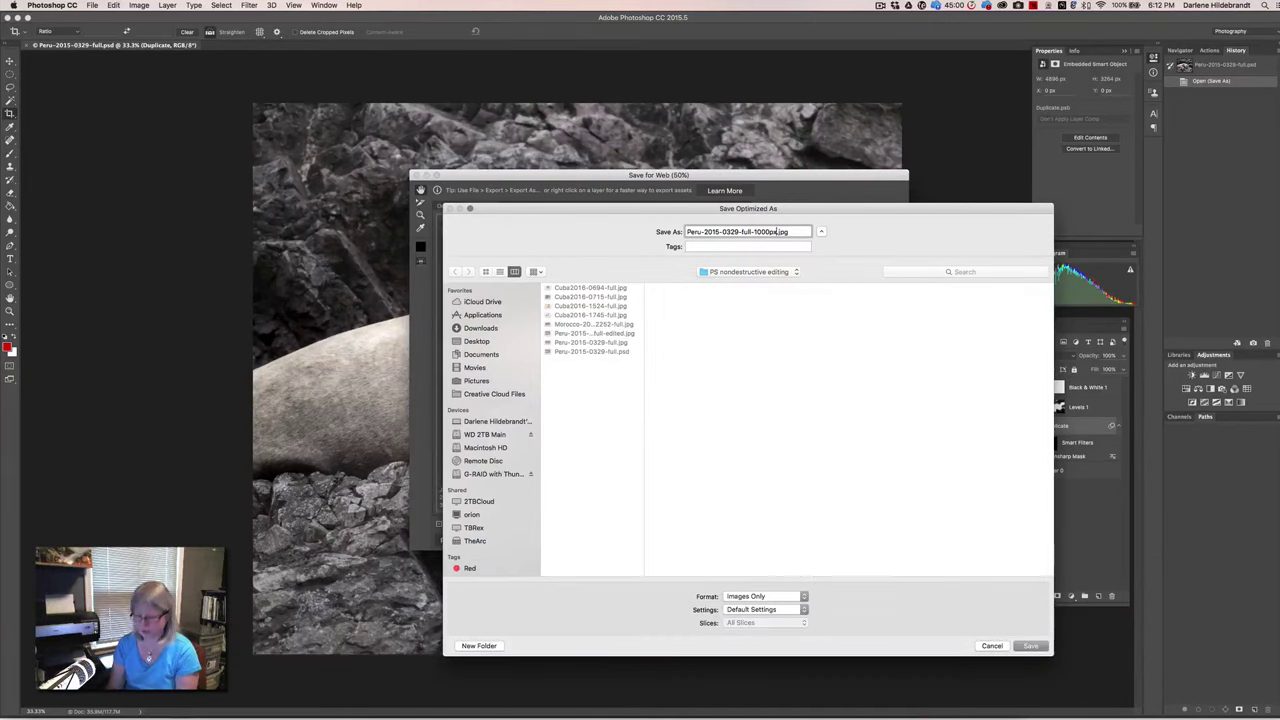
key(Return)
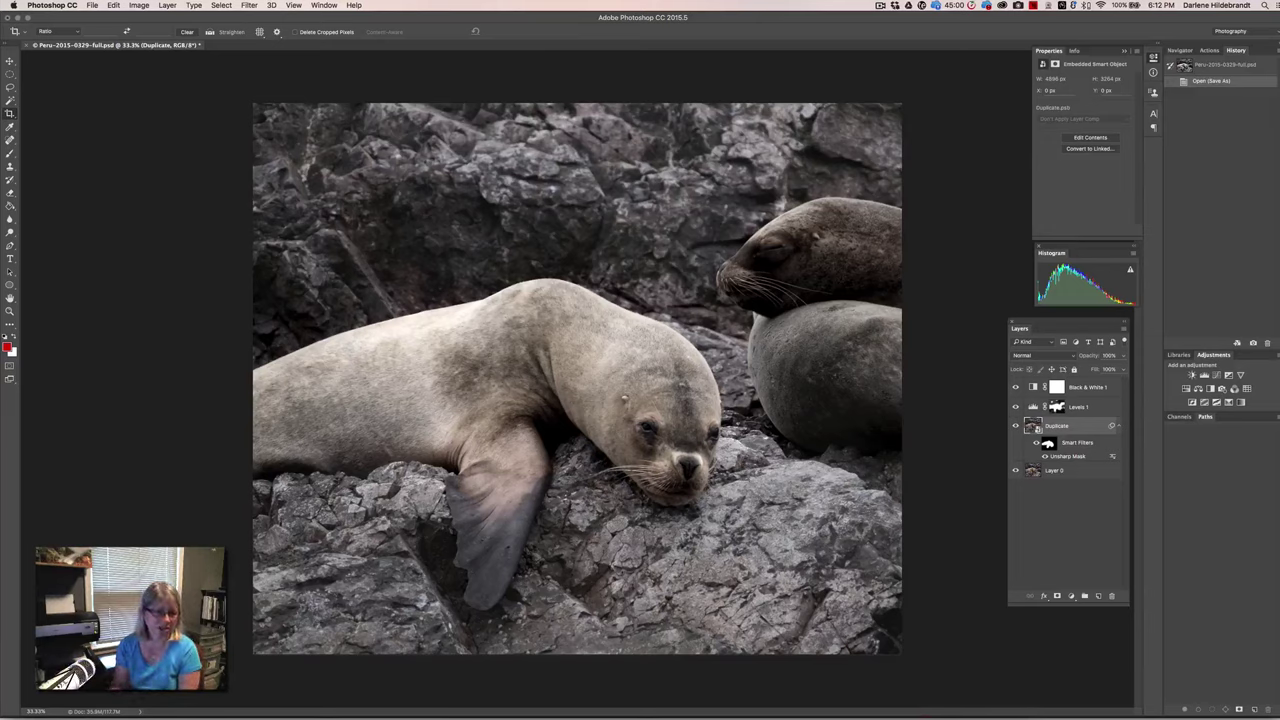
- Close the PSD without saving, switch to Adobe Bridge and open Cuba2016-1524-full.jpg in Photoshop
key(super)
key(super+w)
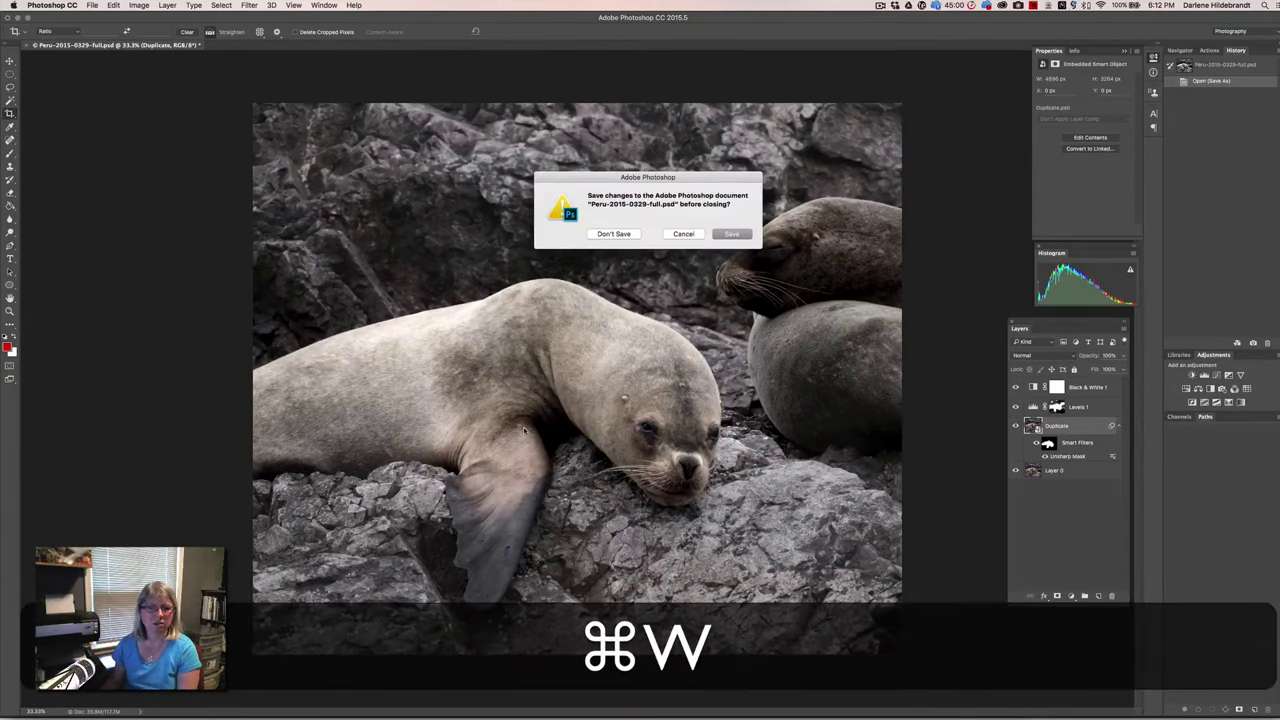
click(627, 237)
key(super+Tab)
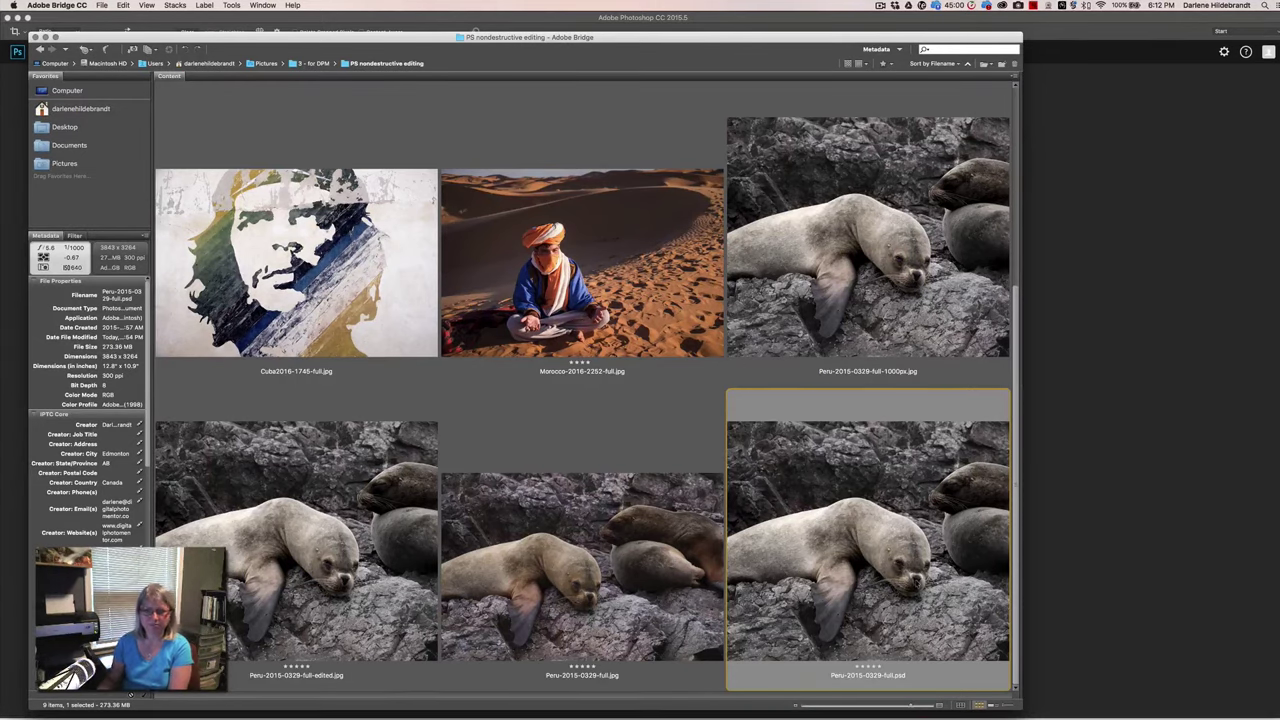
scroll(582, 390, up, 3)
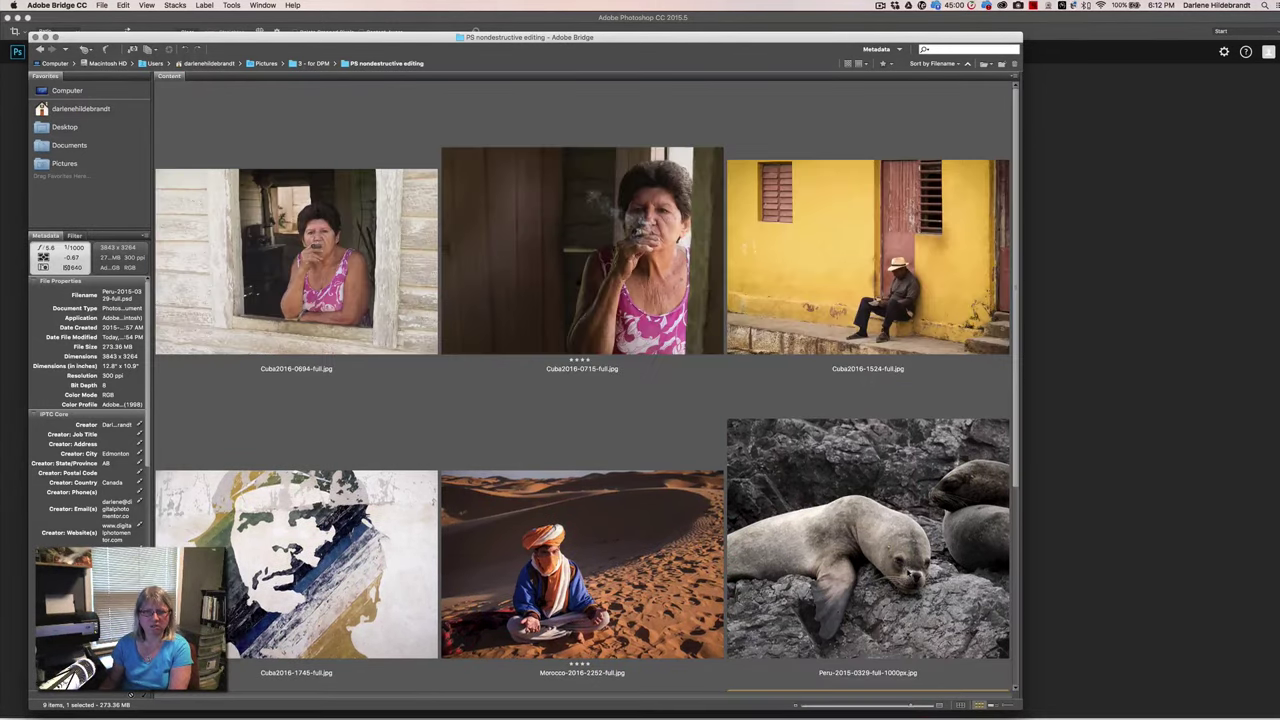
drag(808, 305, 1129, 252)
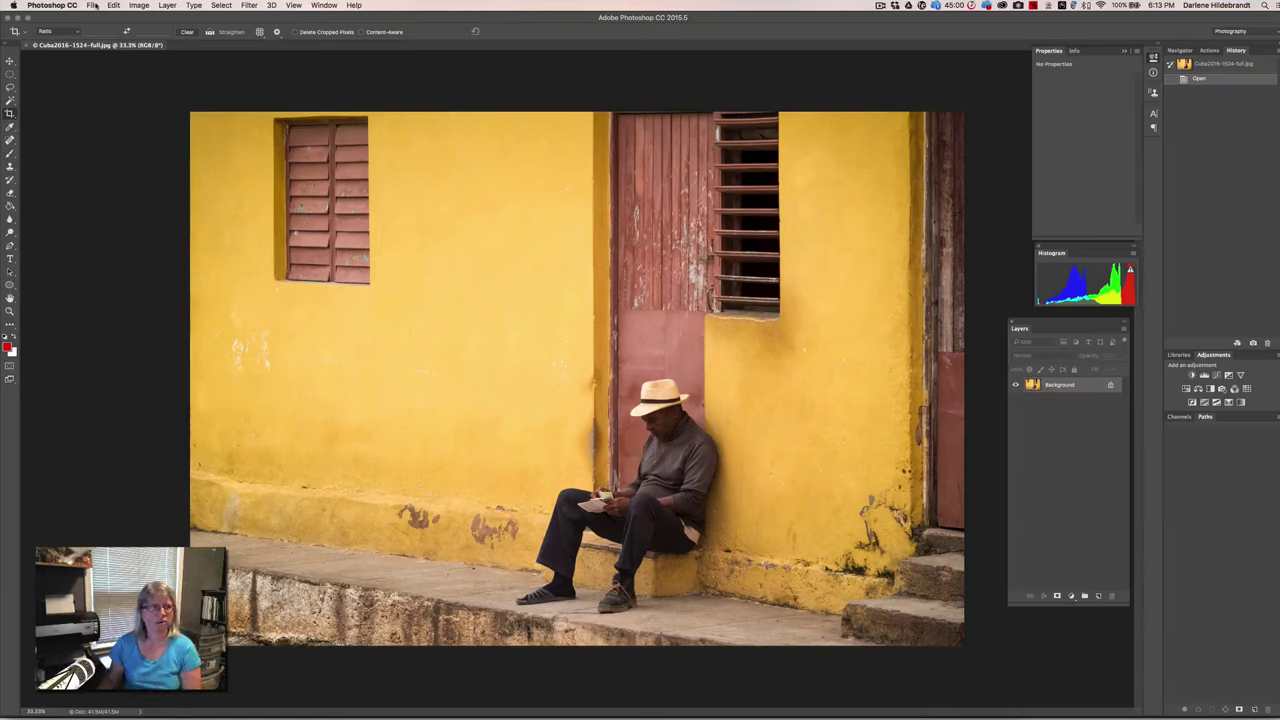
- Place Cuba2016-1745-full.jpg as an embedded smart object over the yellow wall photo
click(92, 6)
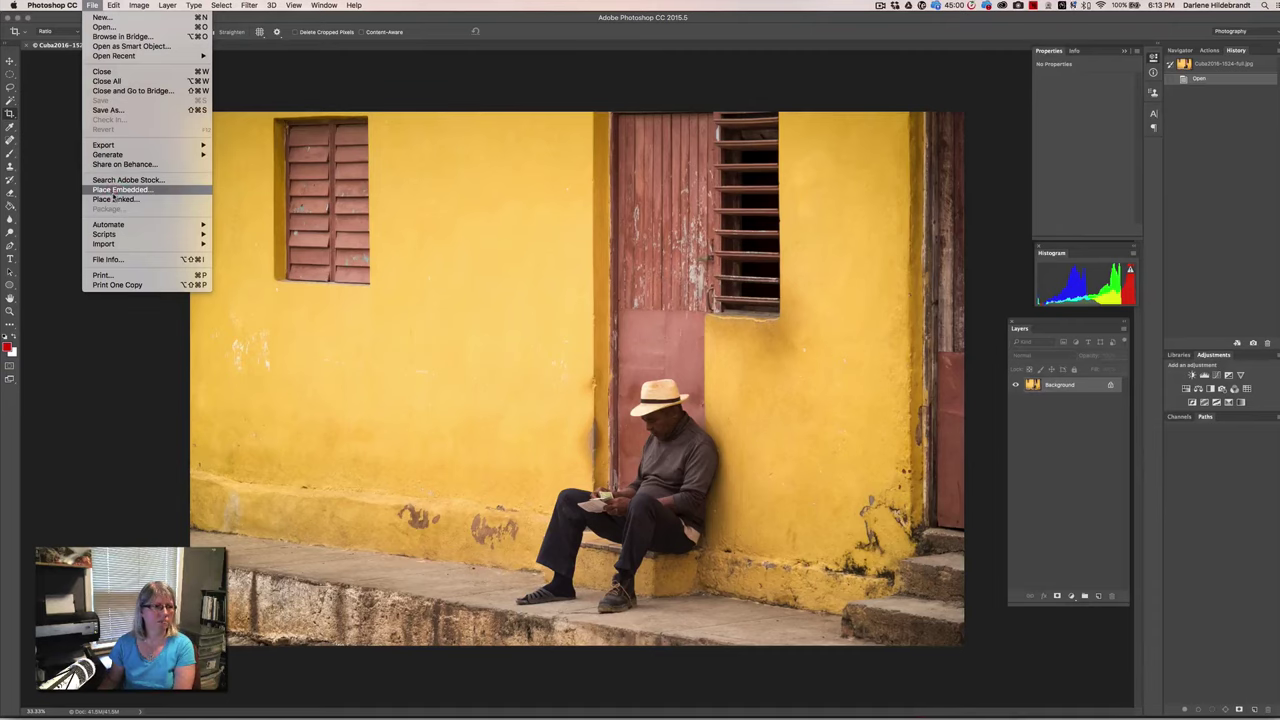
click(450, 369)
click(660, 166)
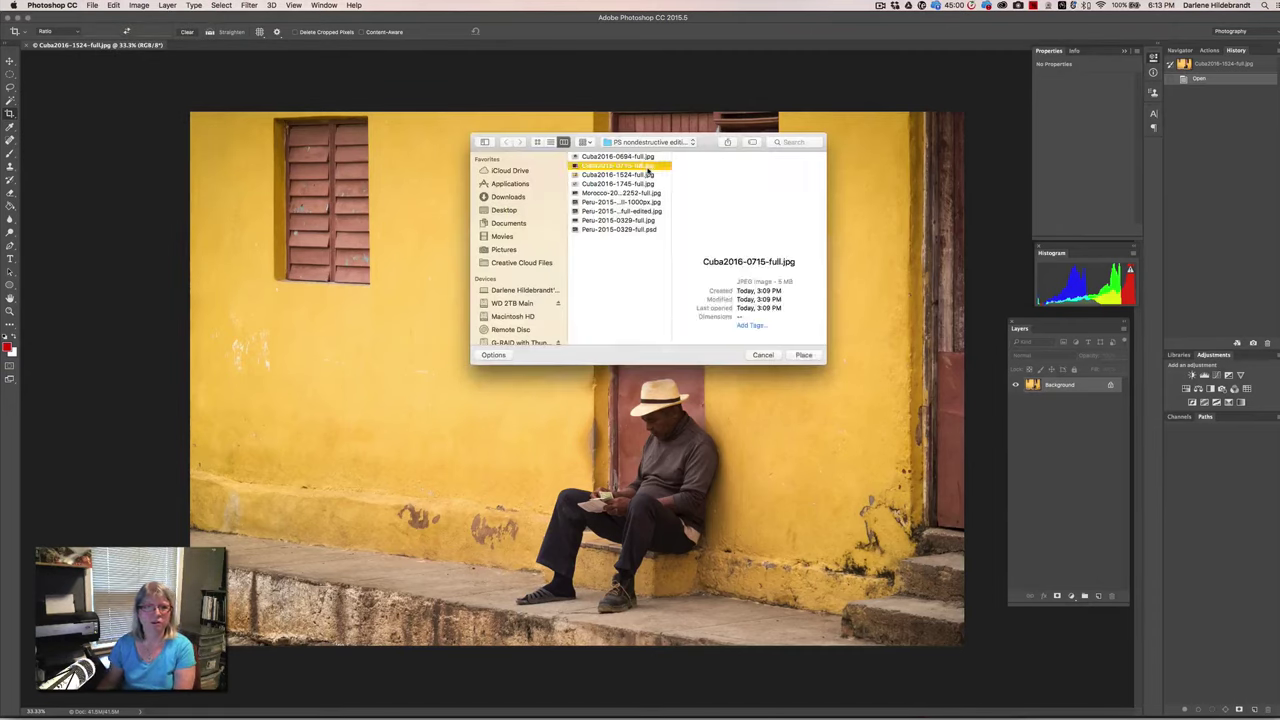
click(648, 173)
key(Down)
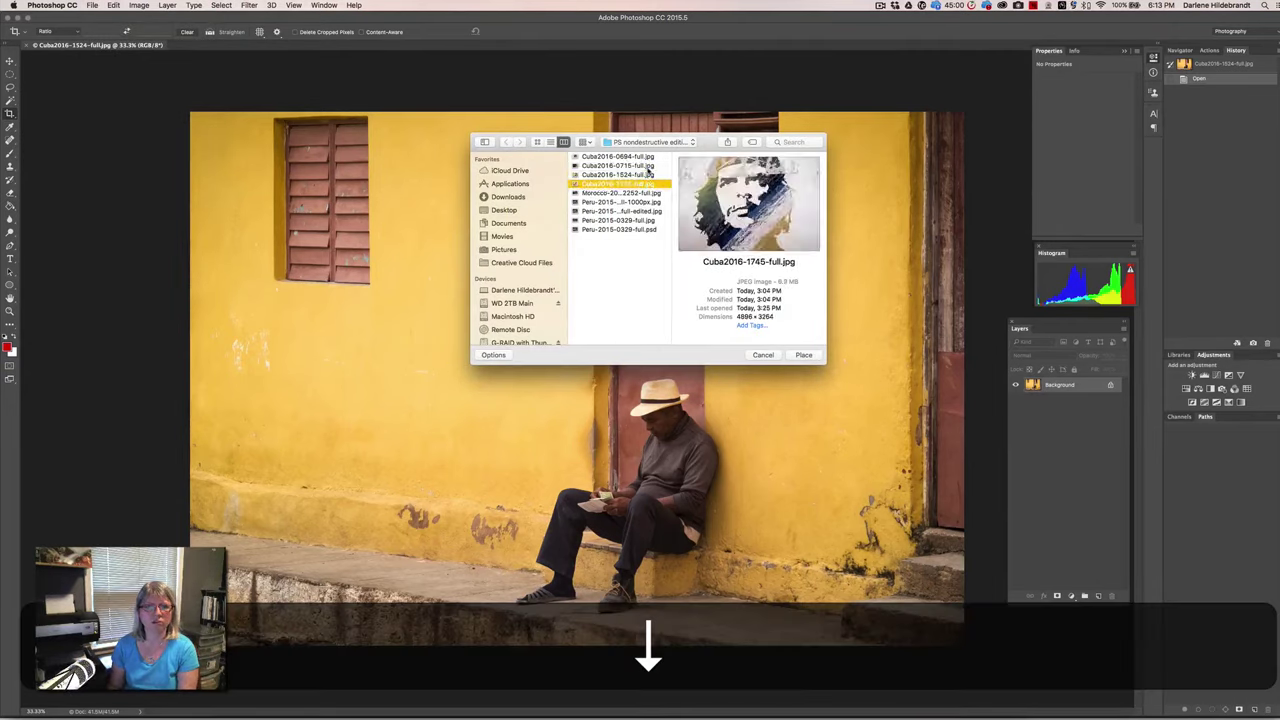
key(Return)
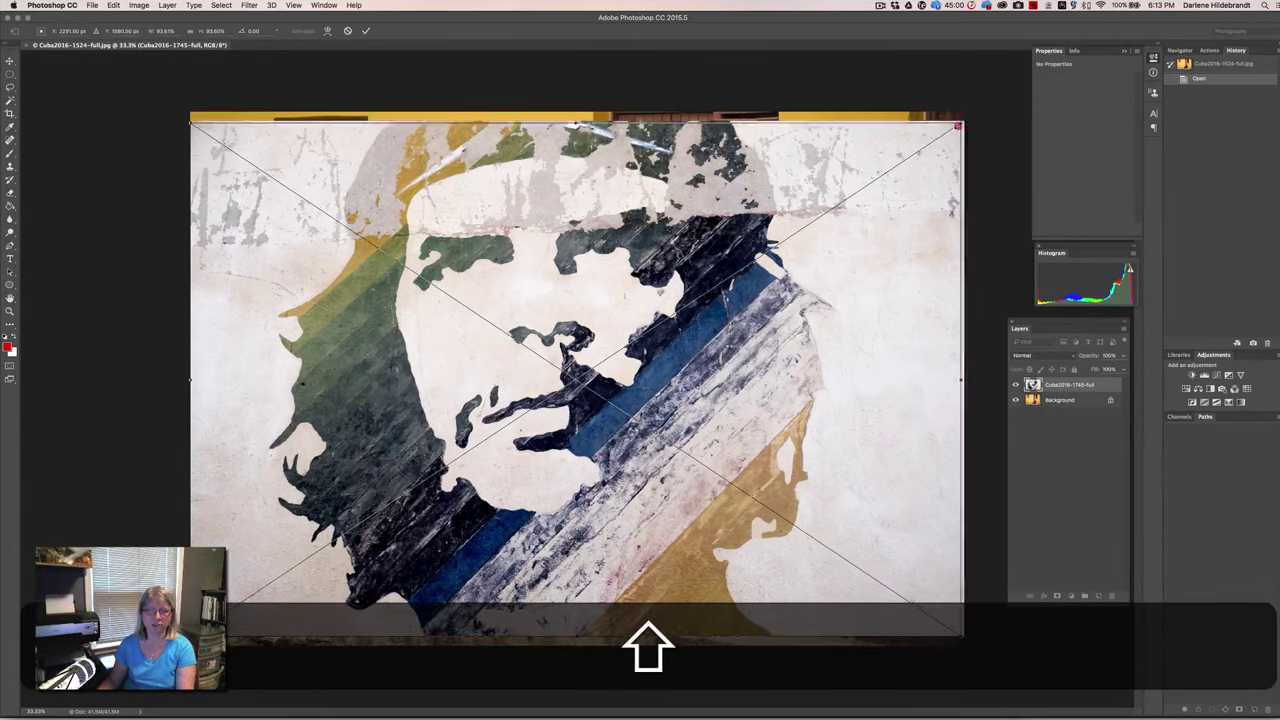
- Scale the placed mural proportionally to about 47%, position it on the wall beside the seated man and rotate it slightly clockwise
drag(963, 121, 577, 379)
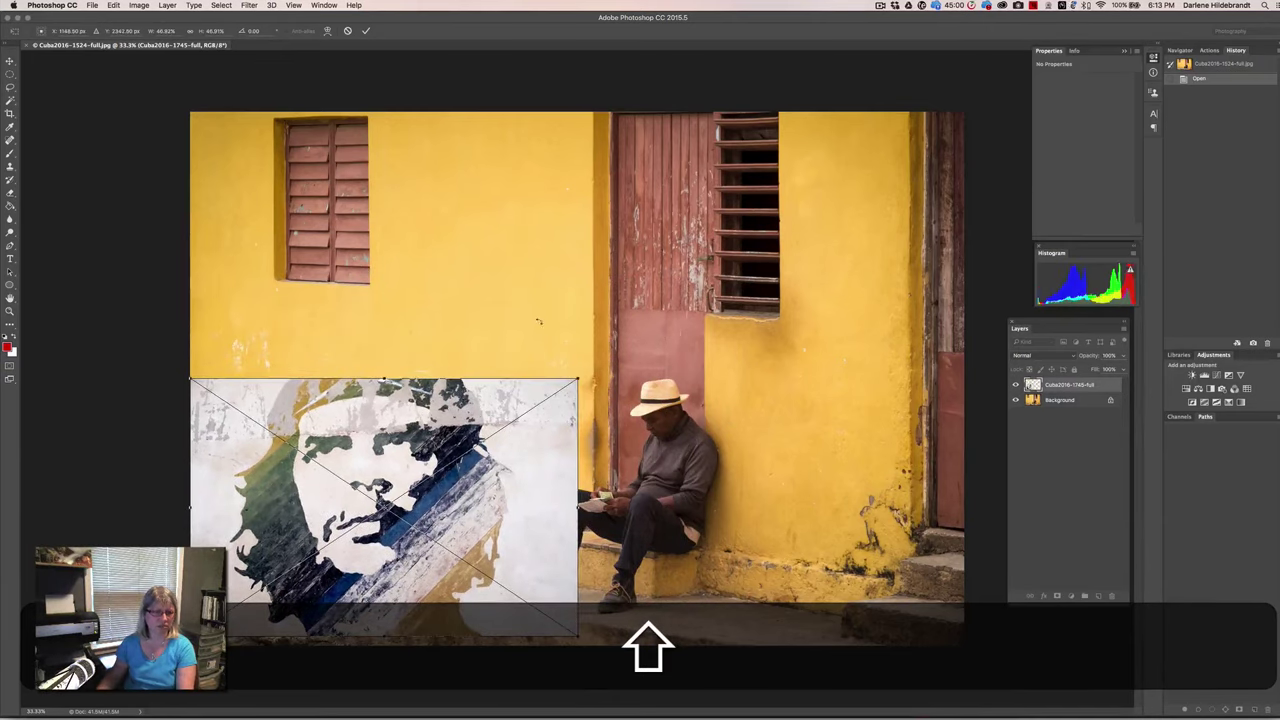
drag(439, 444, 457, 340)
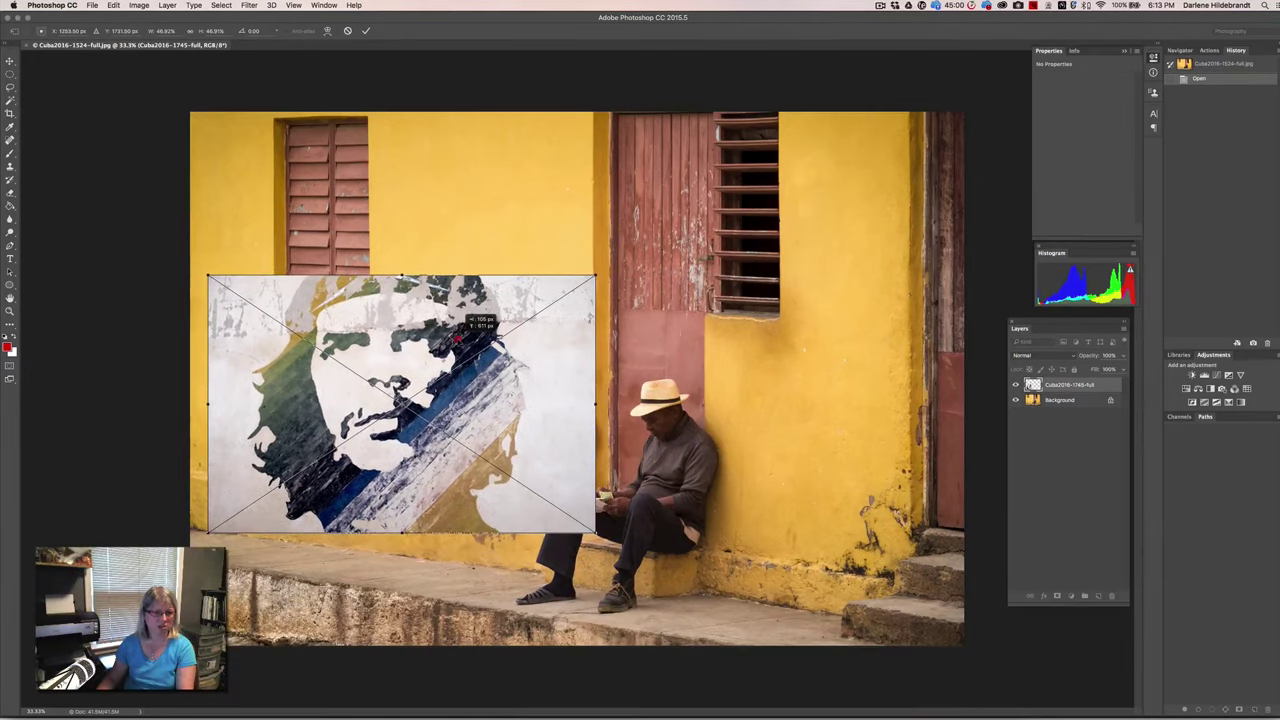
drag(603, 270, 610, 282)
key(Return)
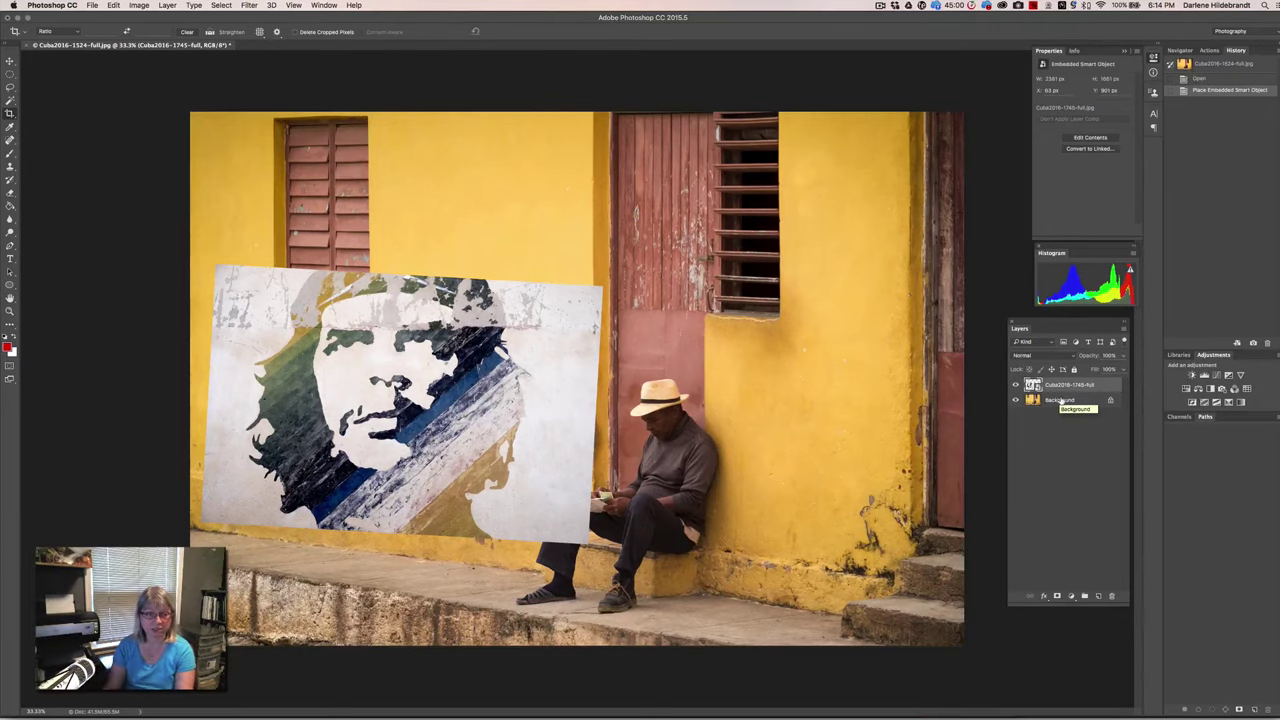
- Try Darken and other darkening blend modes on the mural layer and settle on Multiply
key(super)
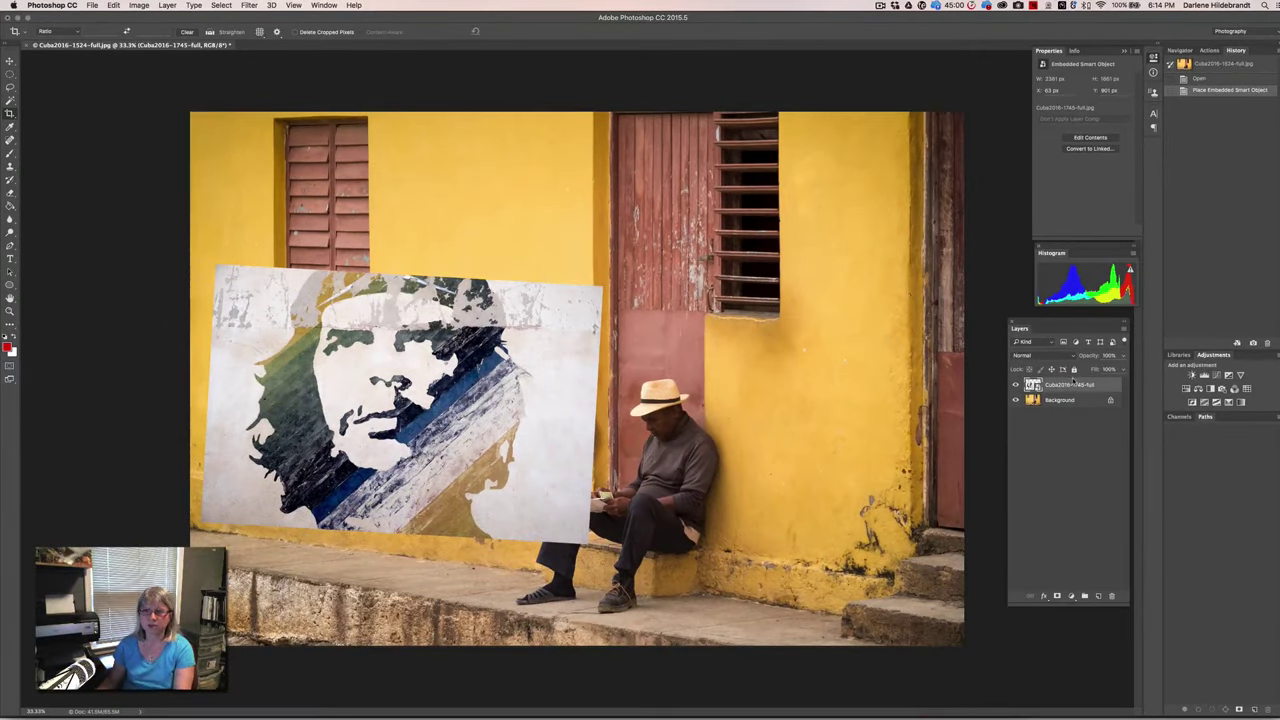
click(1039, 356)
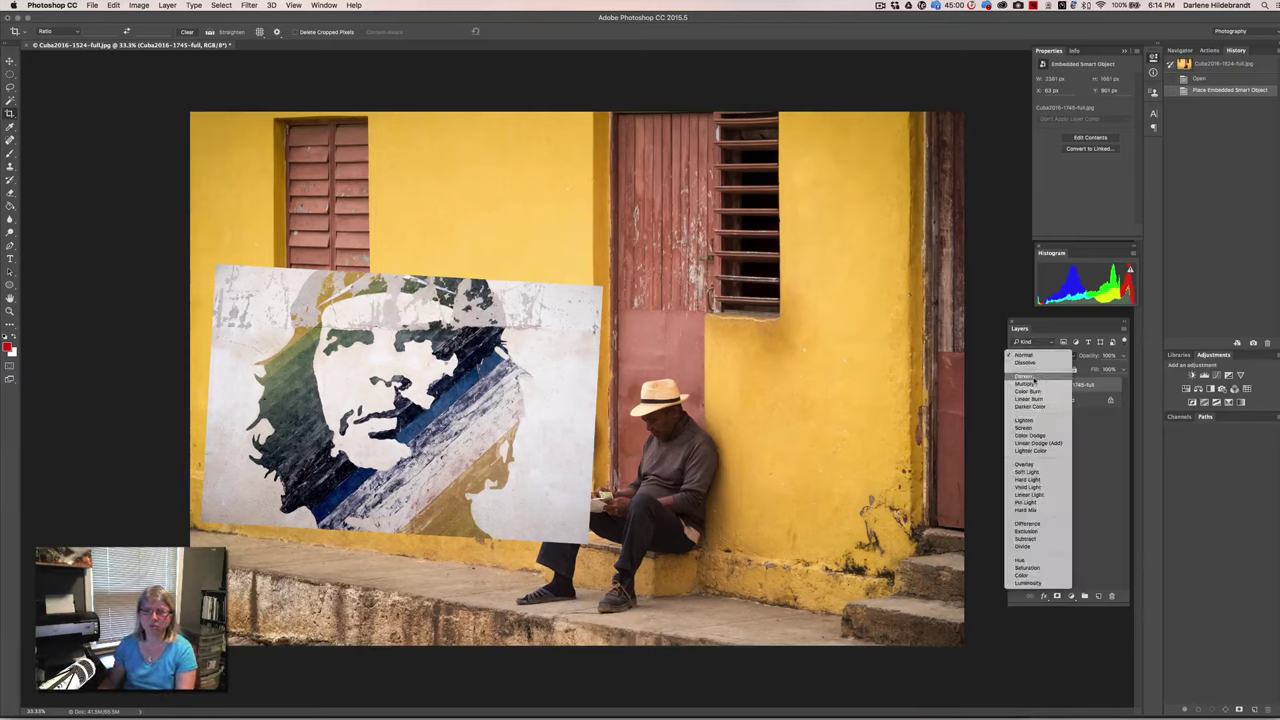
click(1024, 376)
click(1026, 357)
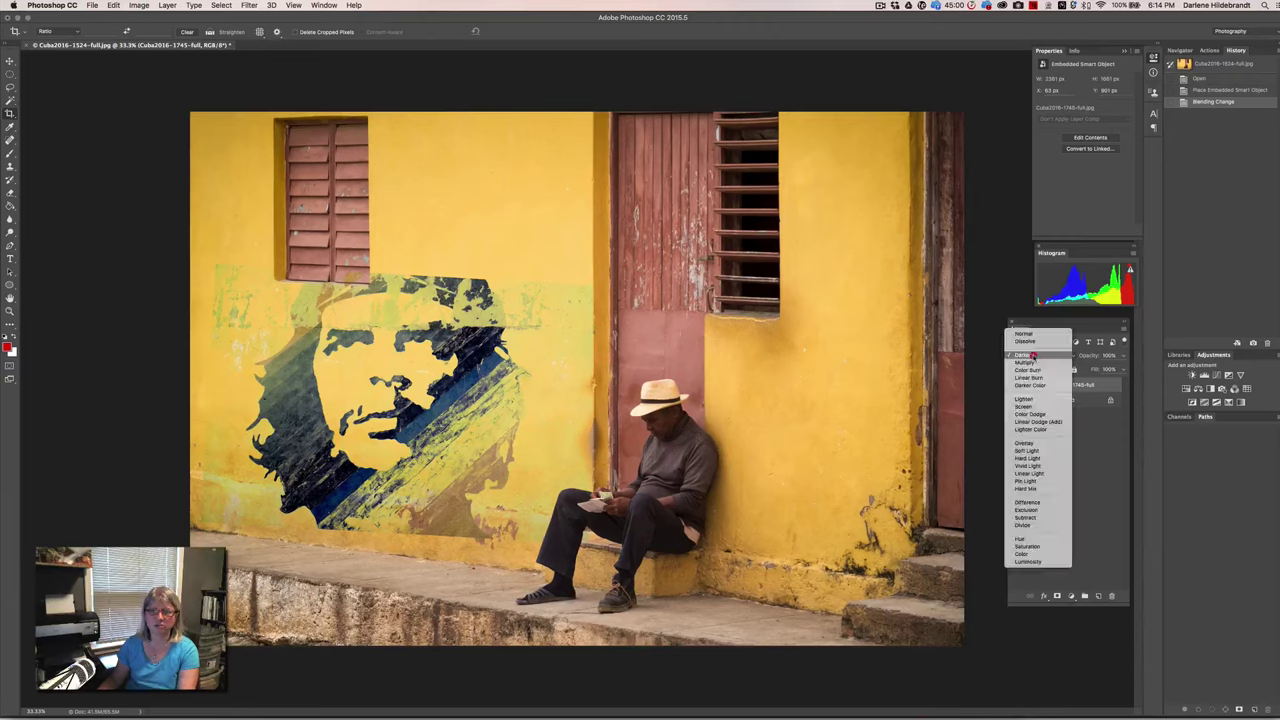
click(1031, 362)
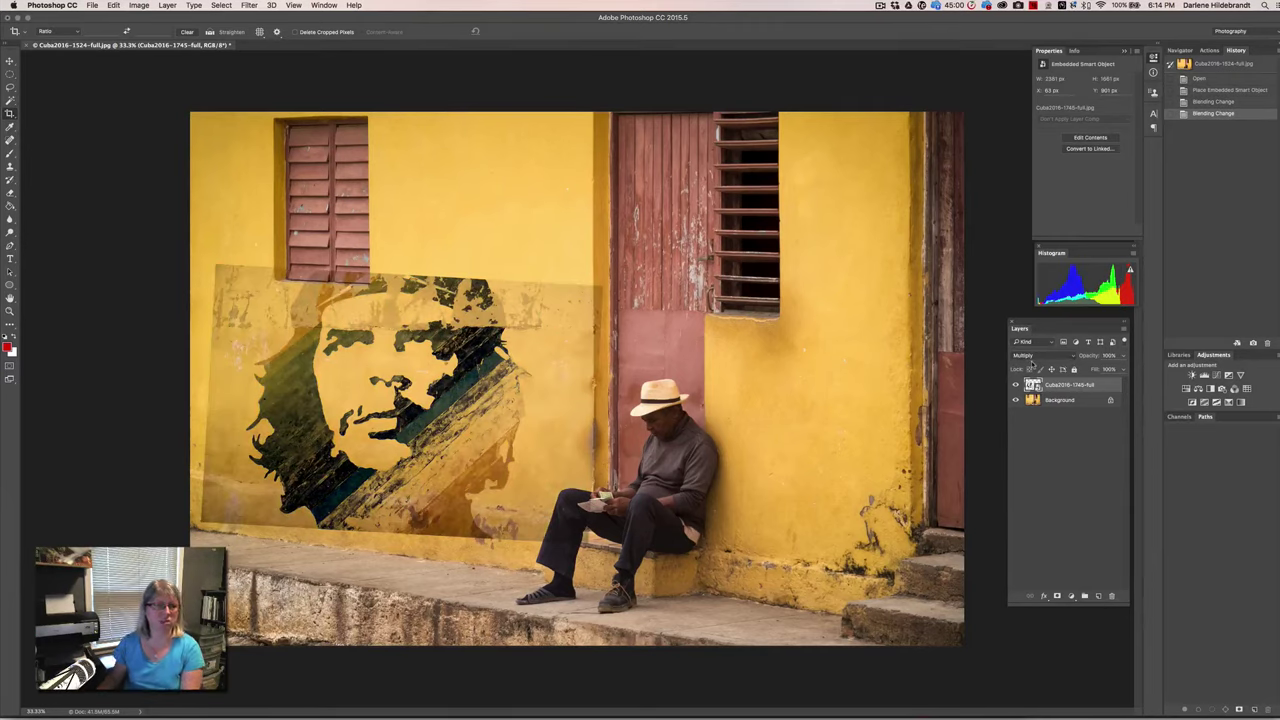
click(1033, 358)
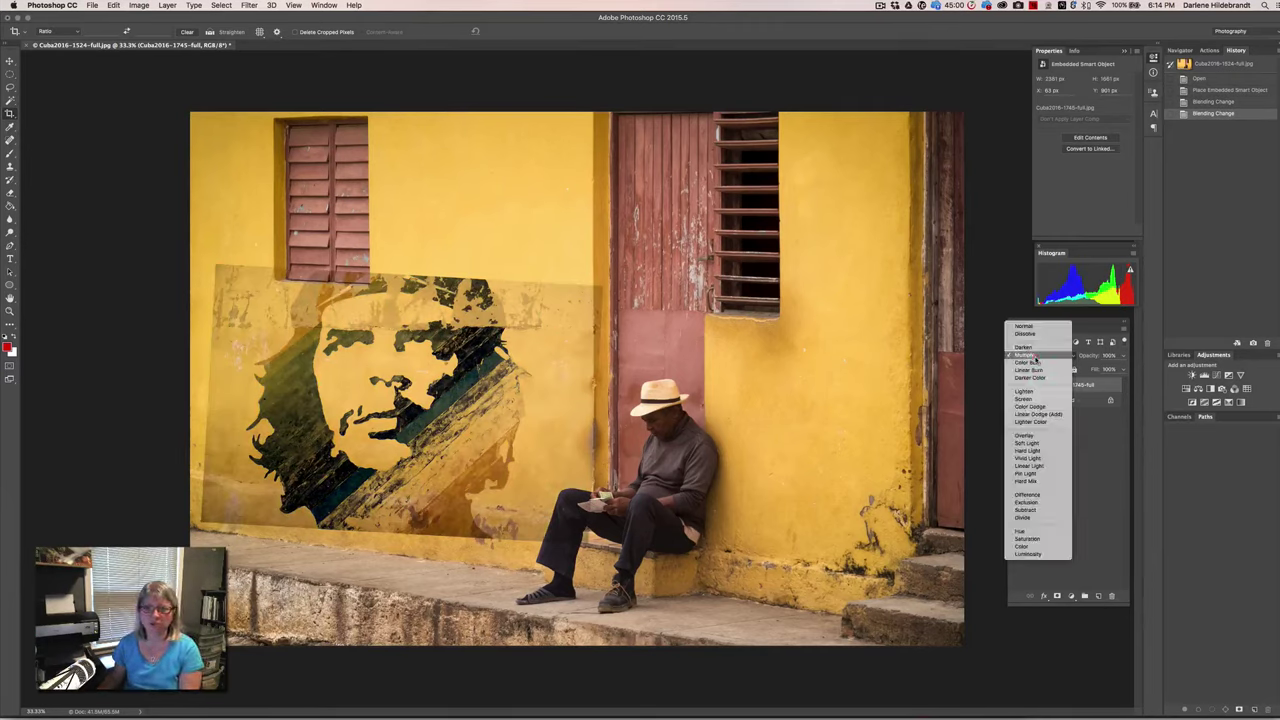
click(1036, 360)
click(1034, 356)
click(1036, 353)
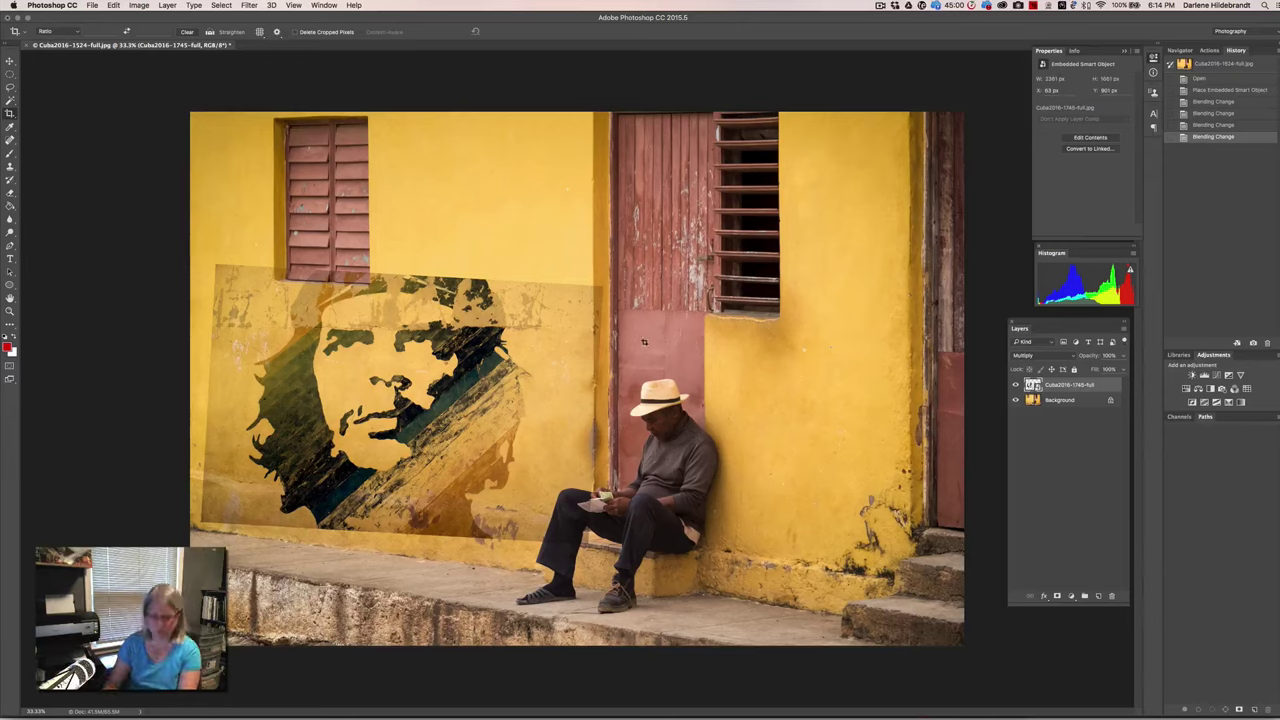
- Free-transform the mural to about 48.6% scale and 4.4° rotation, extending it past the photo's left edge and aligning it with the sidewalk
key(super)
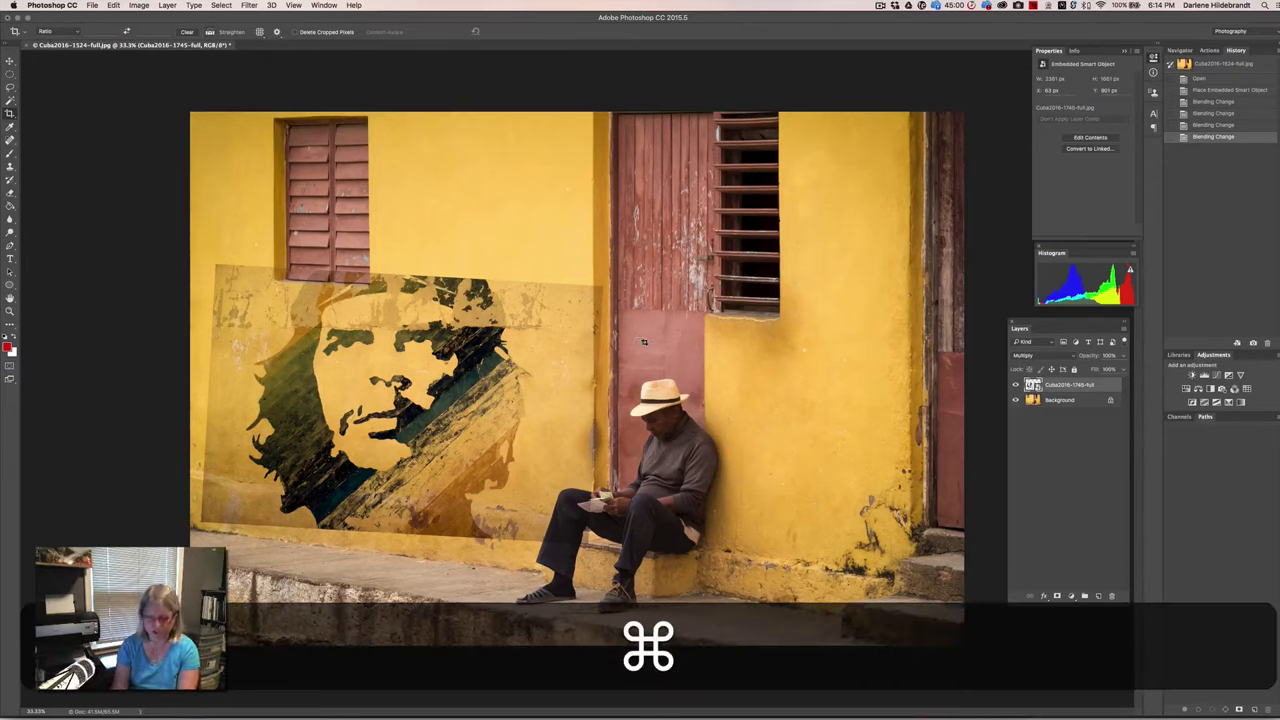
key(super+t)
drag(470, 420, 437, 419)
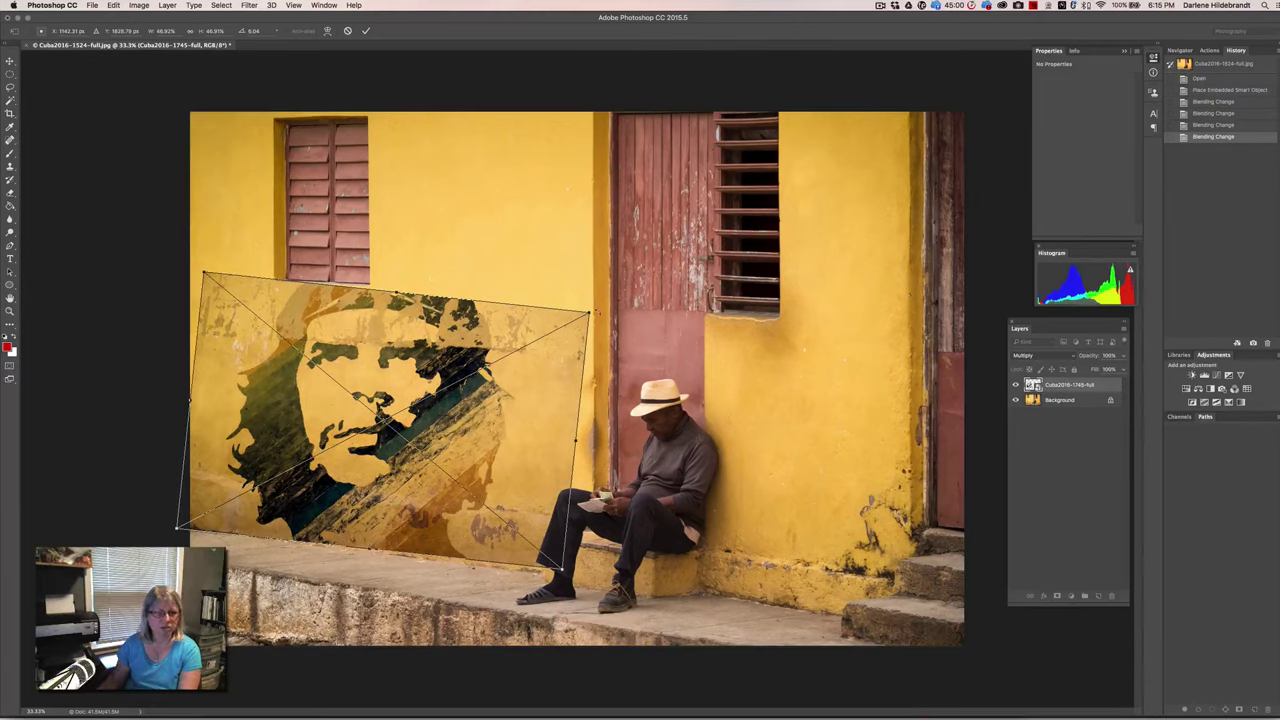
drag(598, 313, 599, 318)
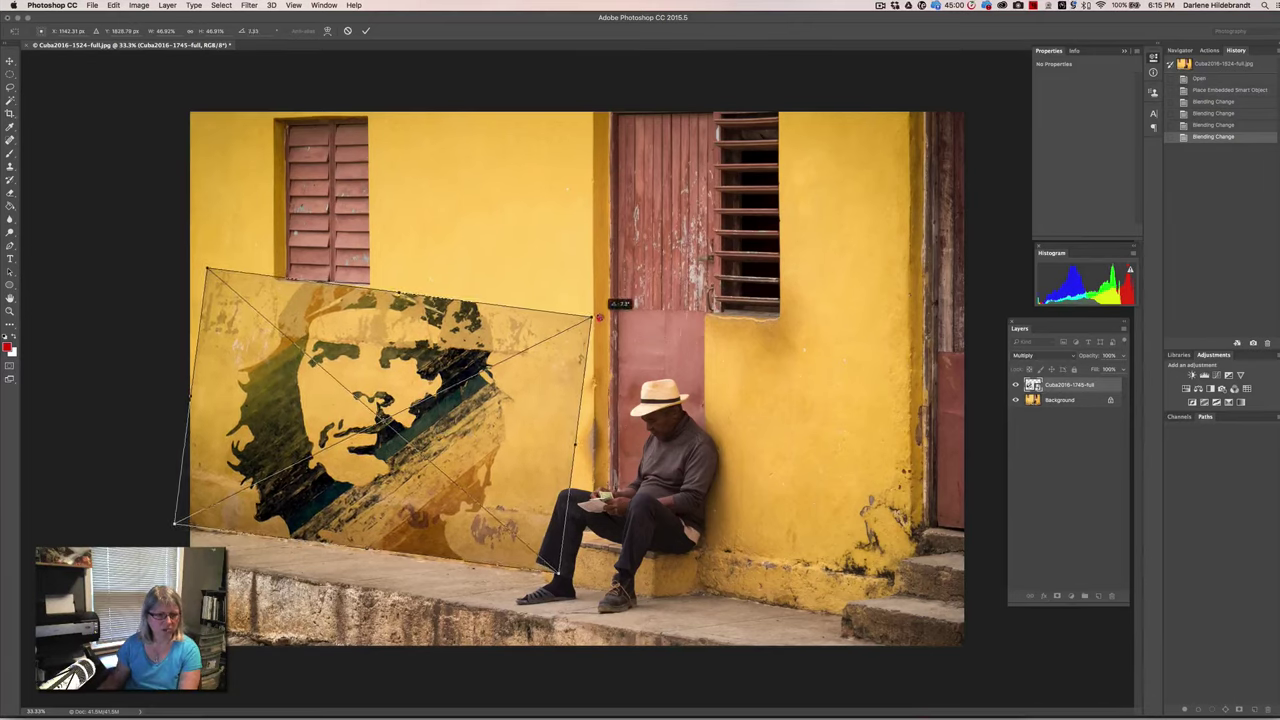
drag(461, 426, 446, 430)
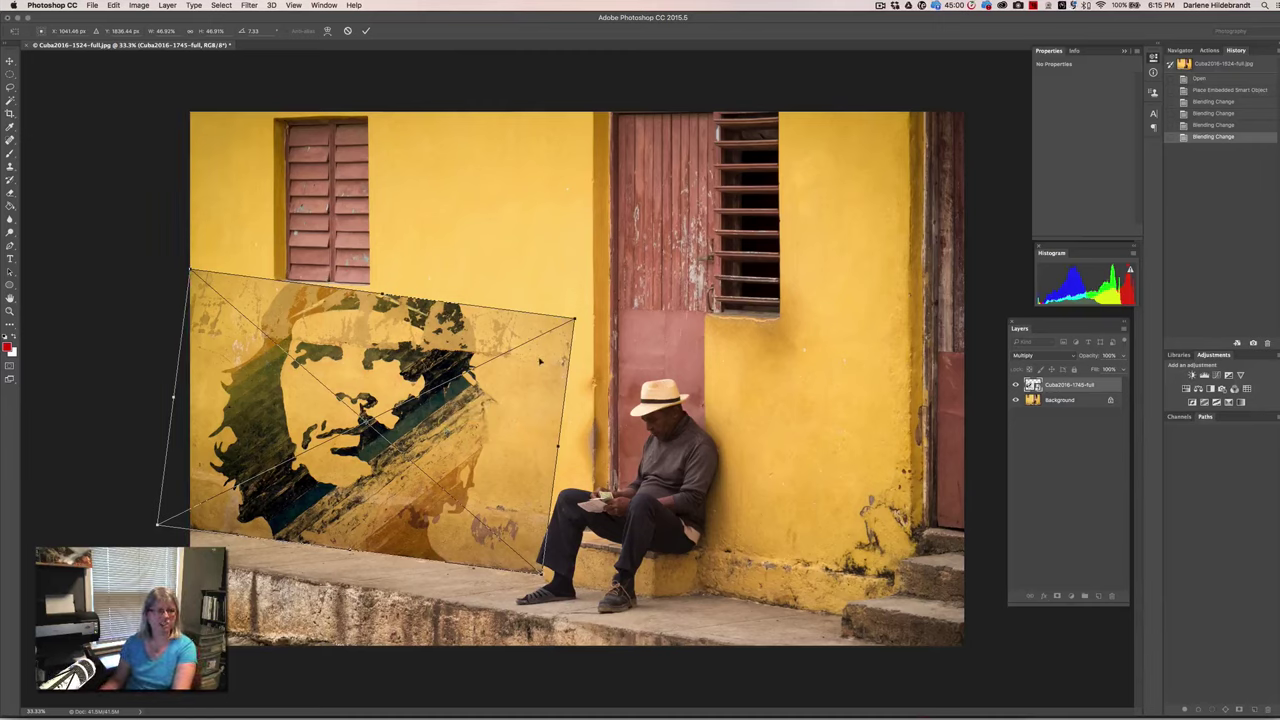
drag(582, 318, 578, 305)
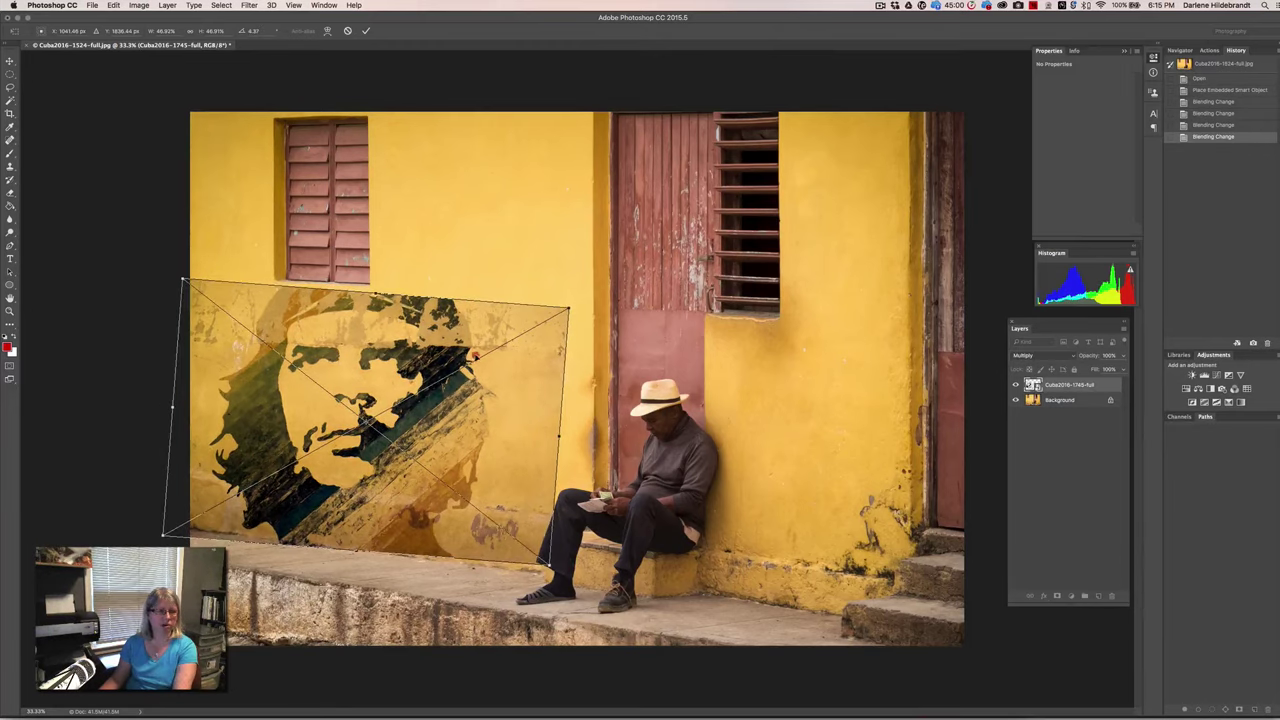
drag(475, 356, 479, 352)
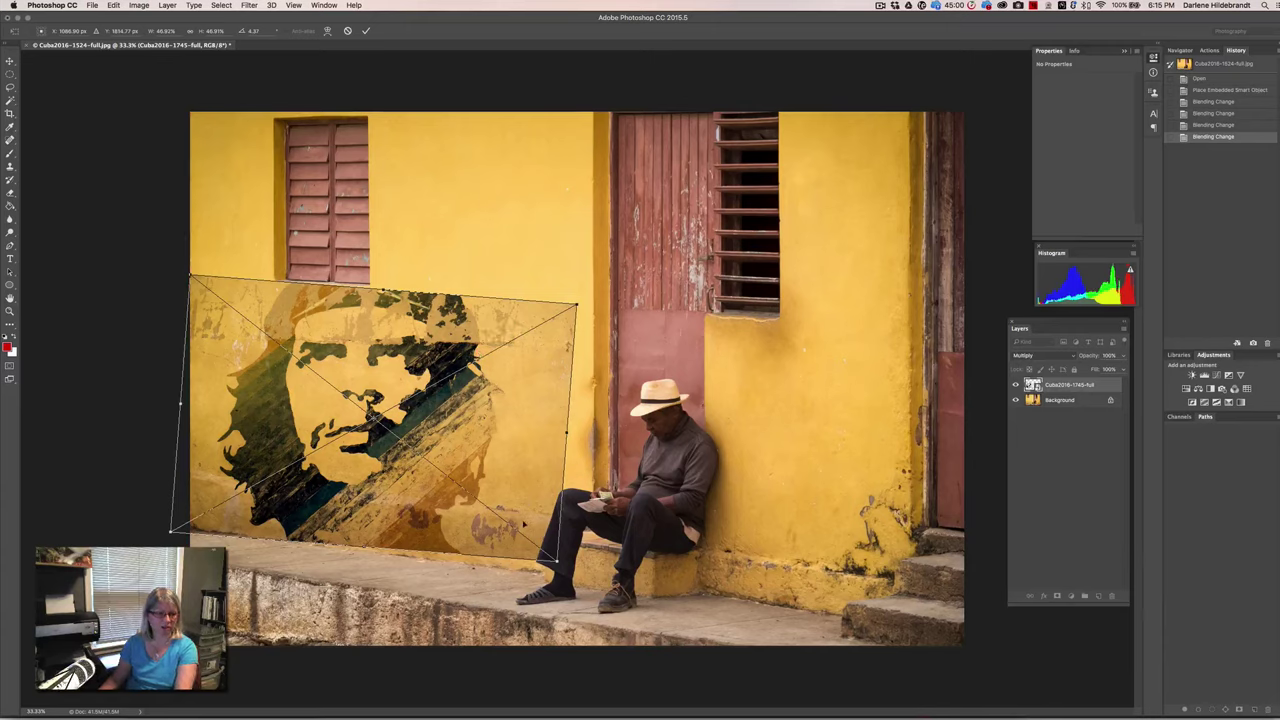
drag(555, 562, 568, 576)
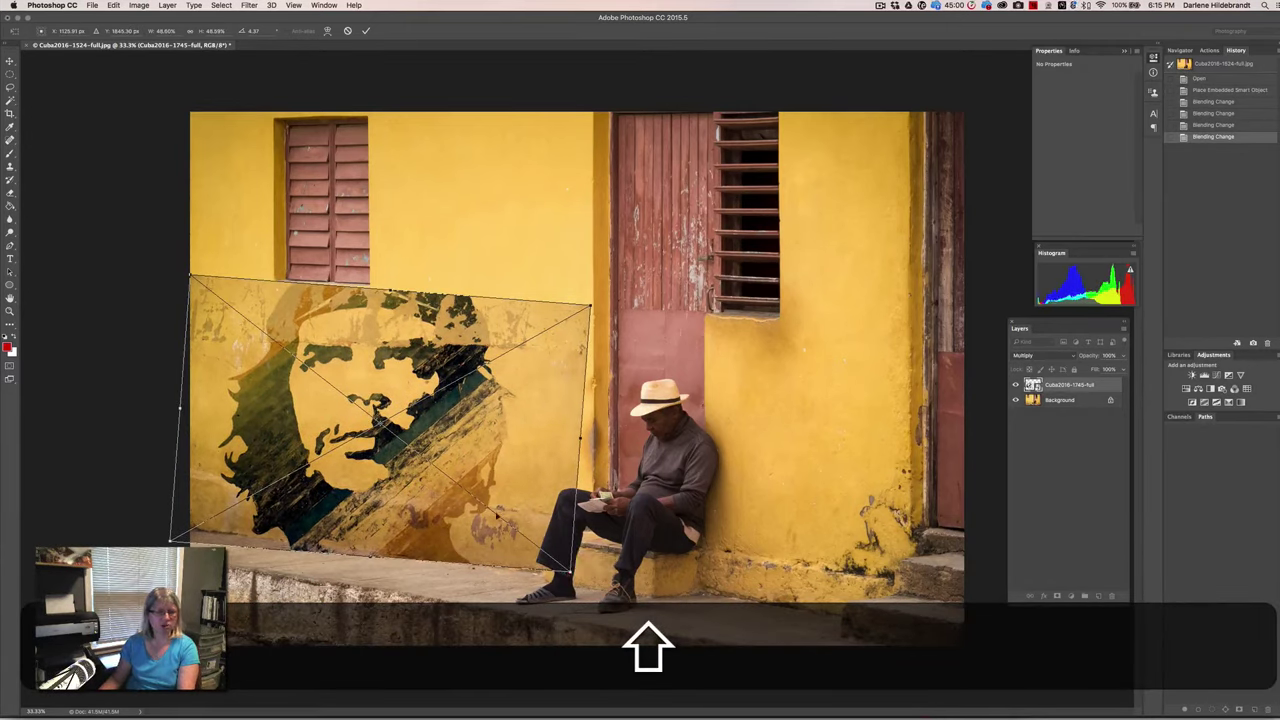
drag(496, 504, 482, 504)
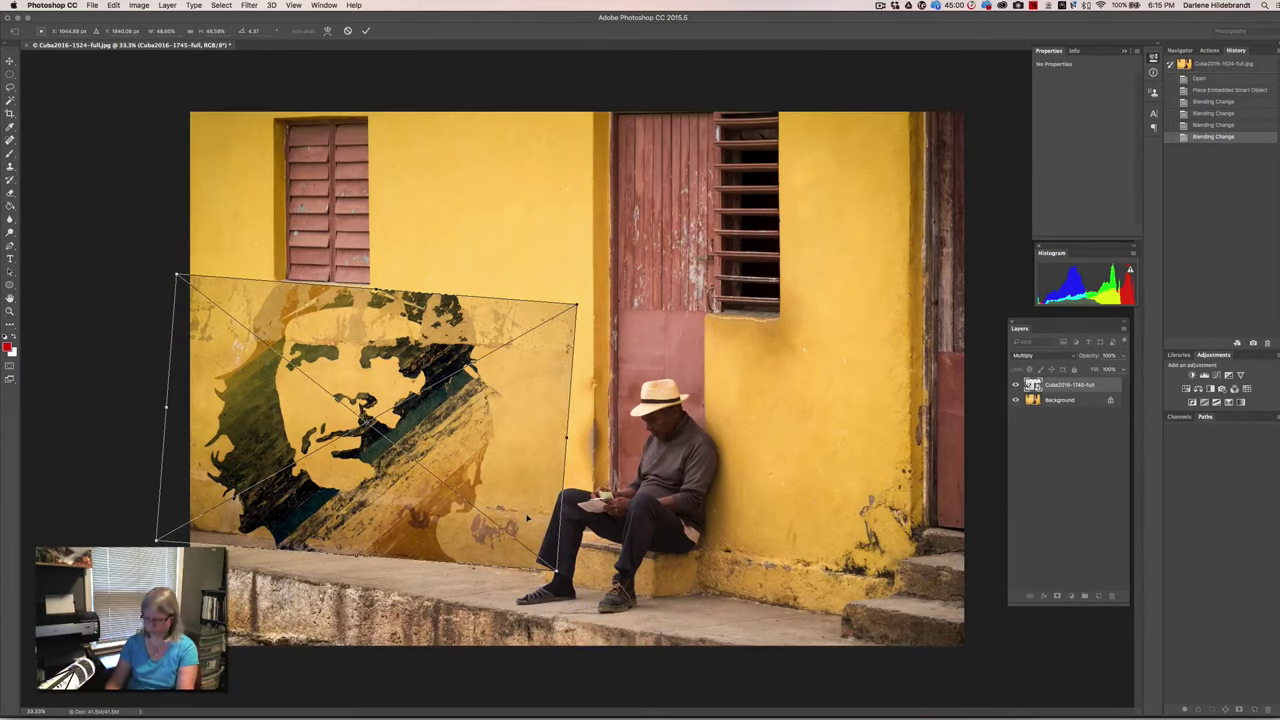
key(Return)
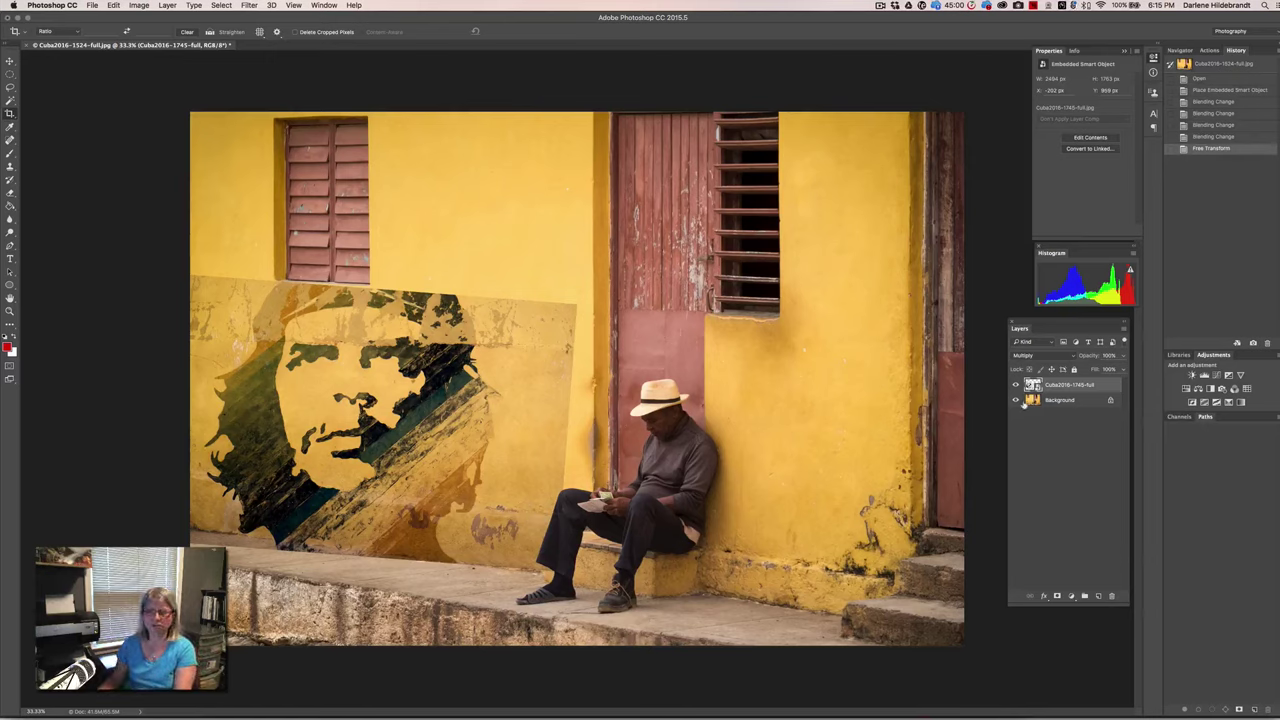
- Duplicate the mural smart object, rasterize the copy for the Eraser and hide the original mural layer
click(1057, 596)
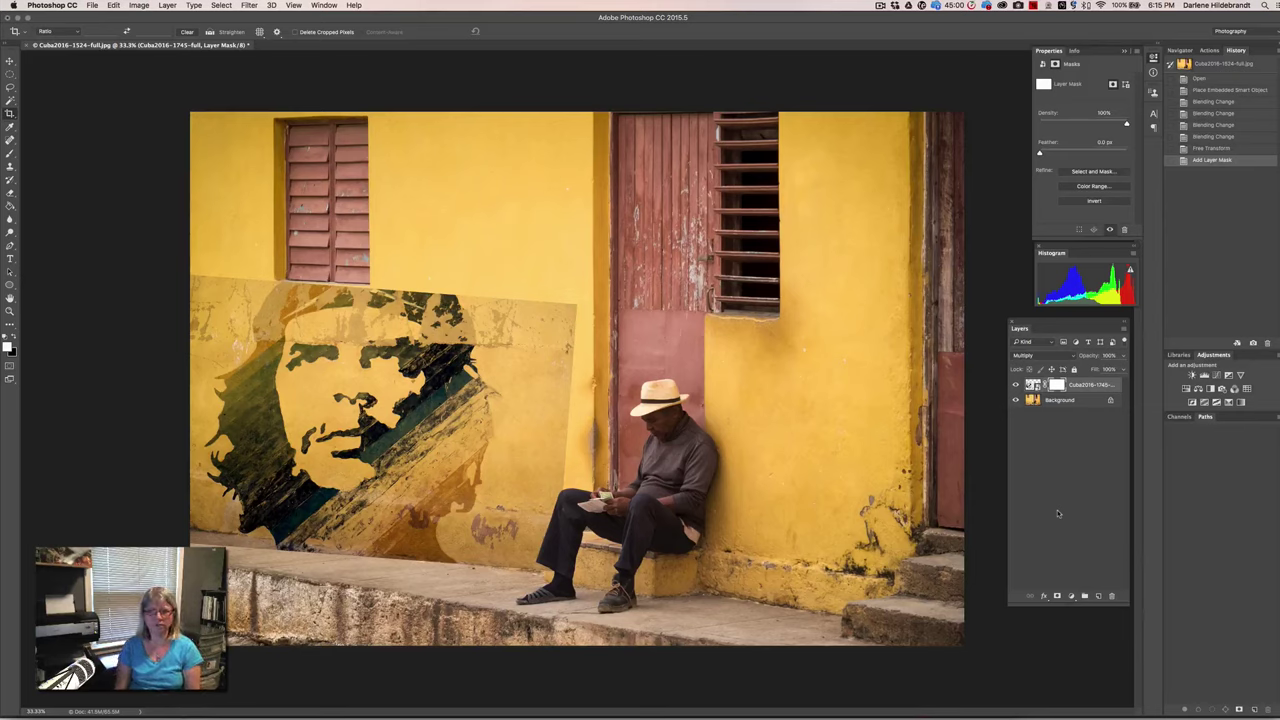
key(super+z)
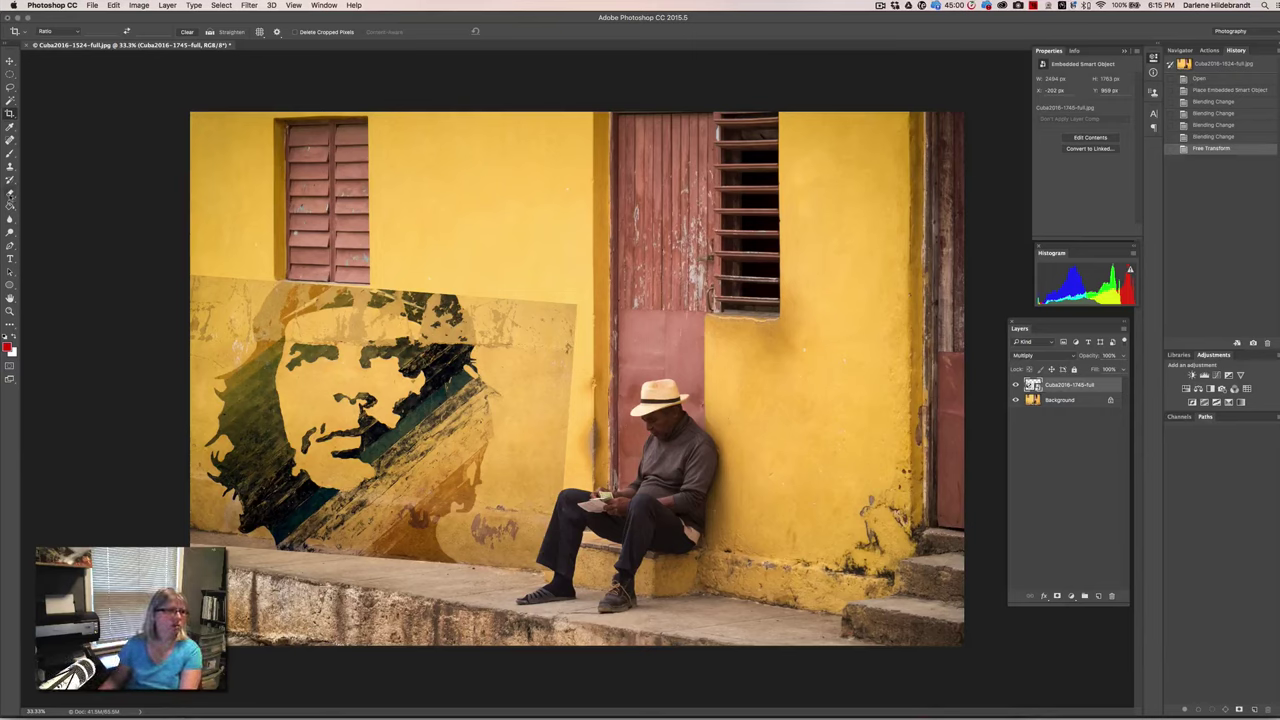
click(10, 193)
click(55, 190)
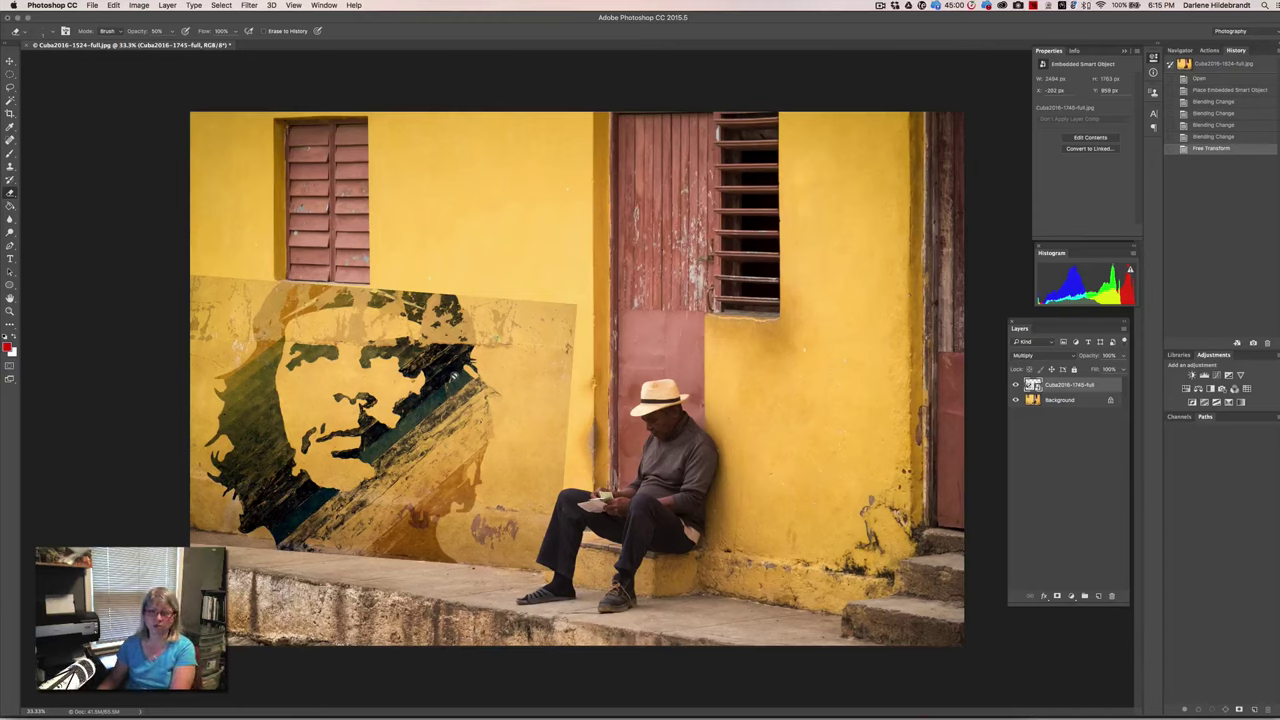
key(super+j)
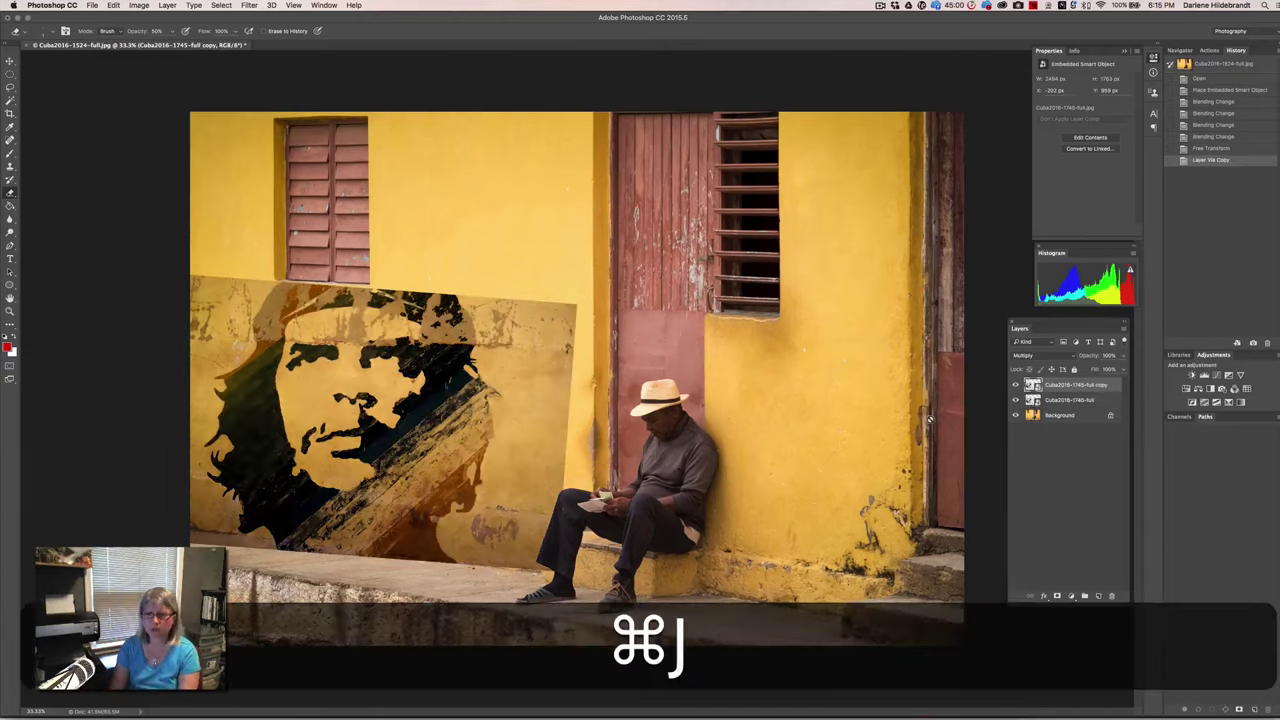
right_click(1066, 384)
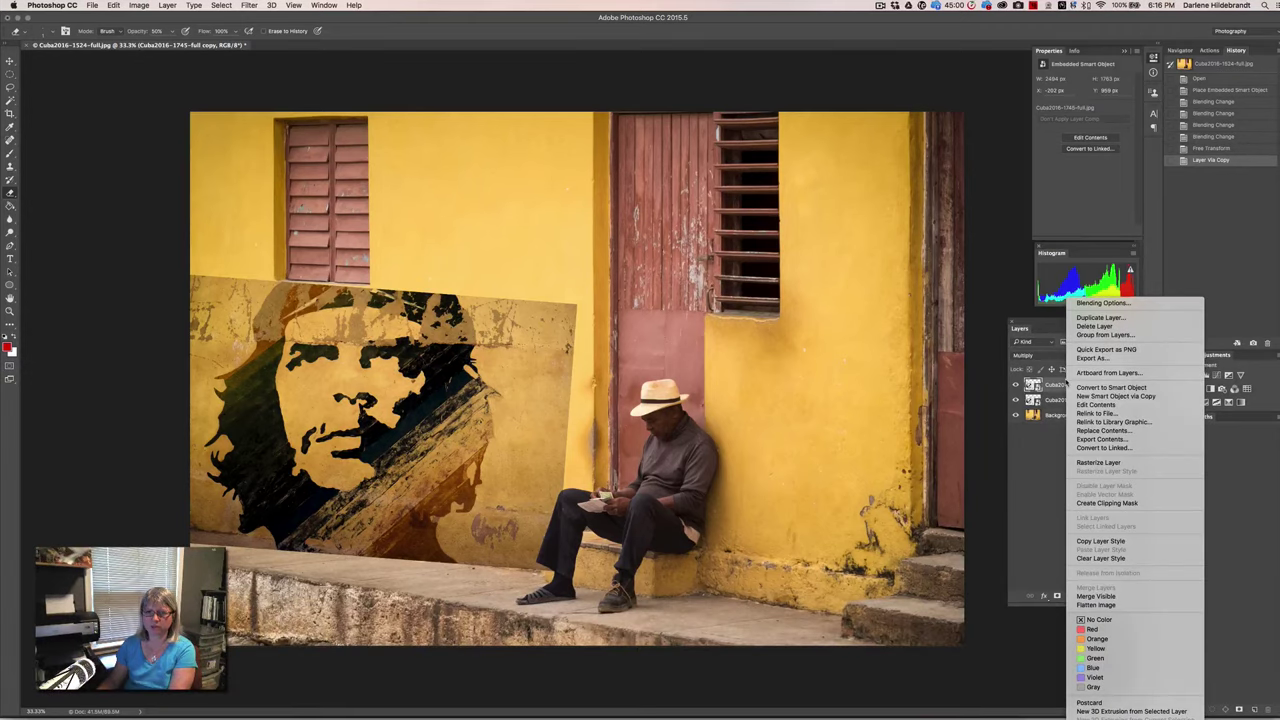
click(1098, 462)
click(1016, 400)
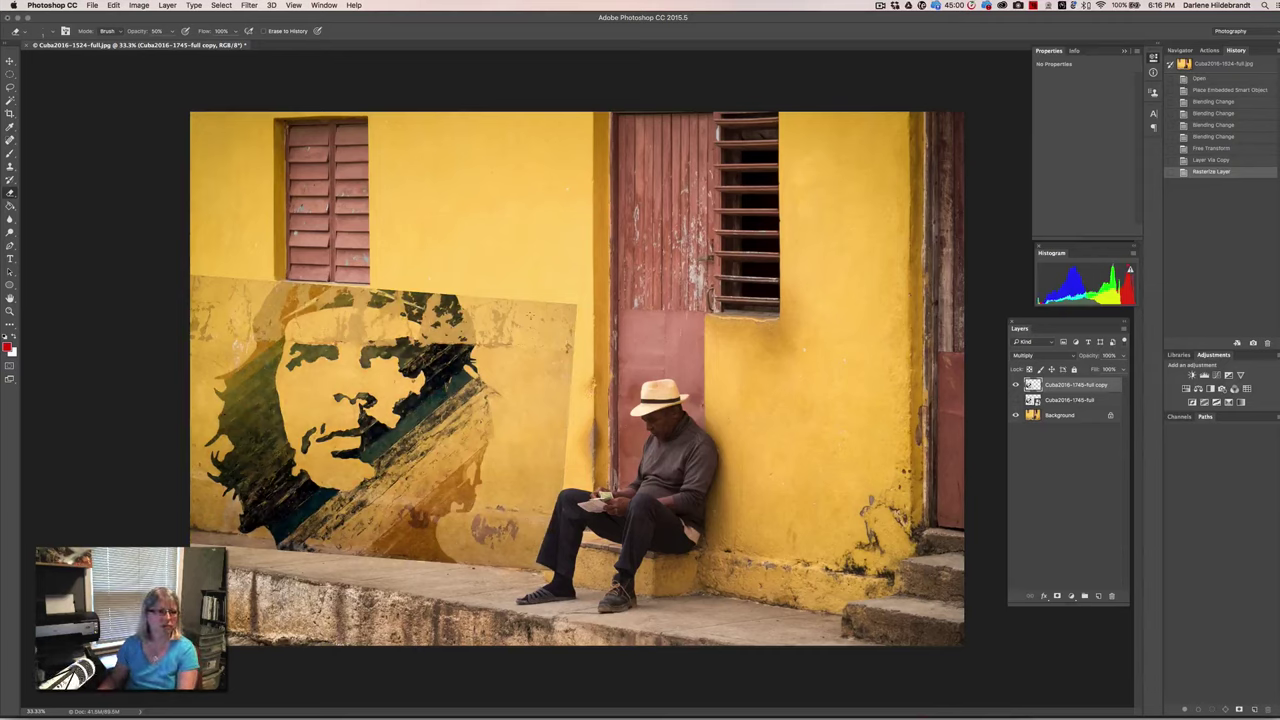
- Enlarge the Eraser brush for working on the rasterized mural copy
key(bracketright)
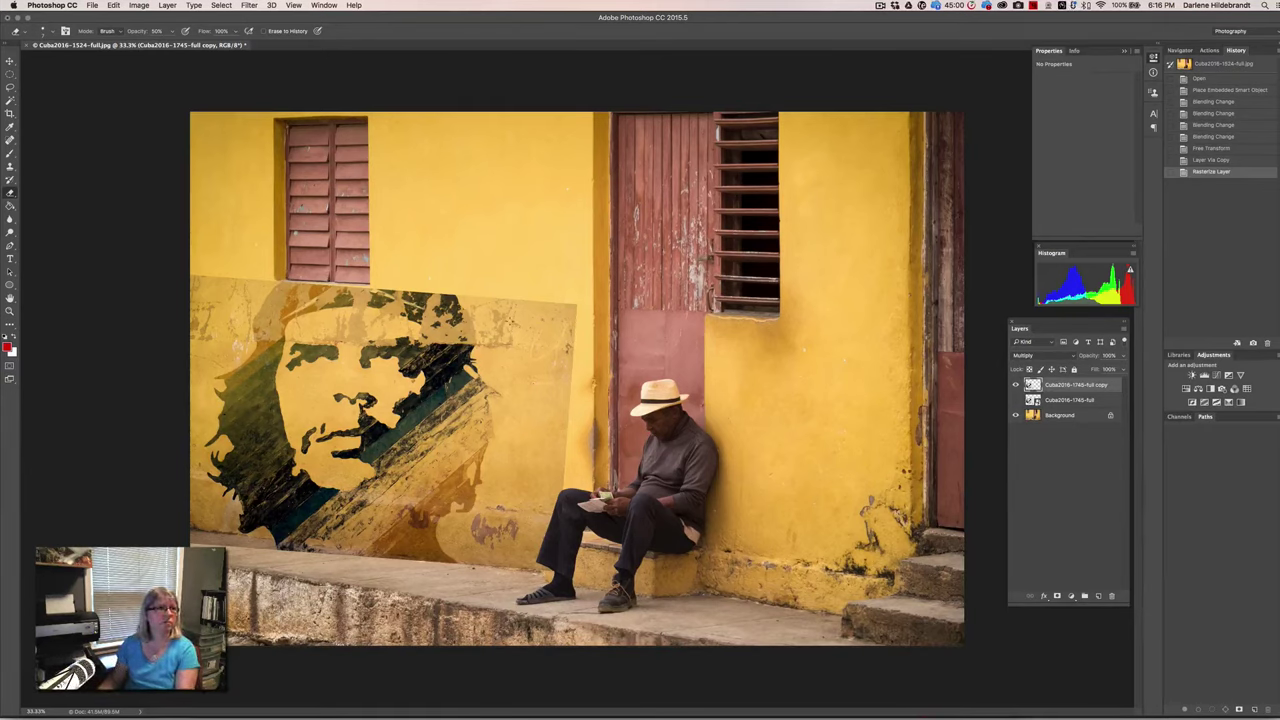
key(super+z)
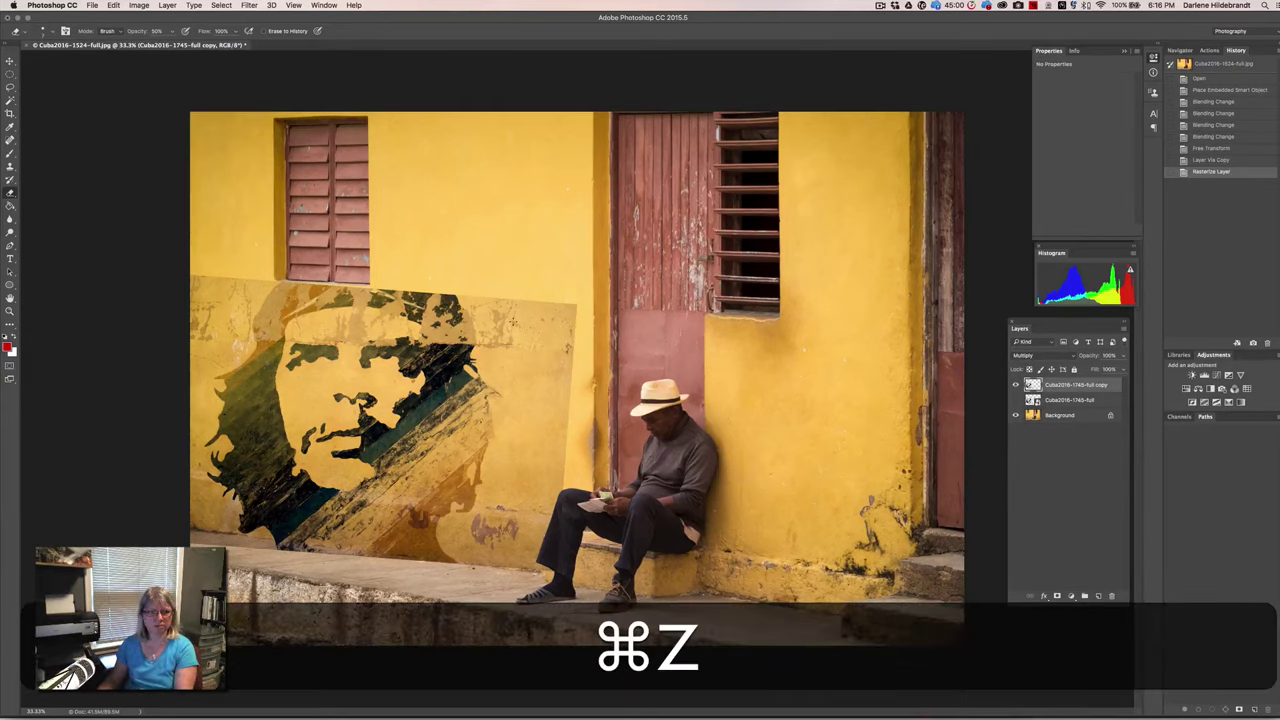
right_click(515, 322)
click(591, 346)
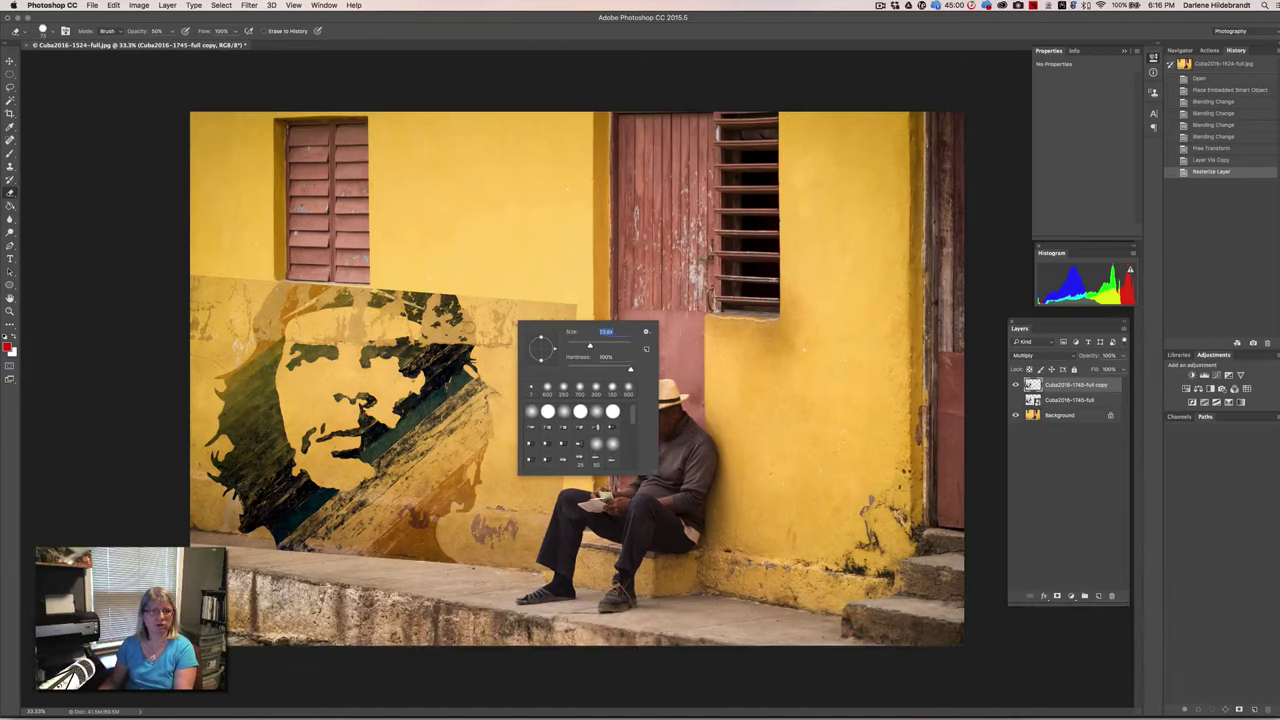
key(bracketright)
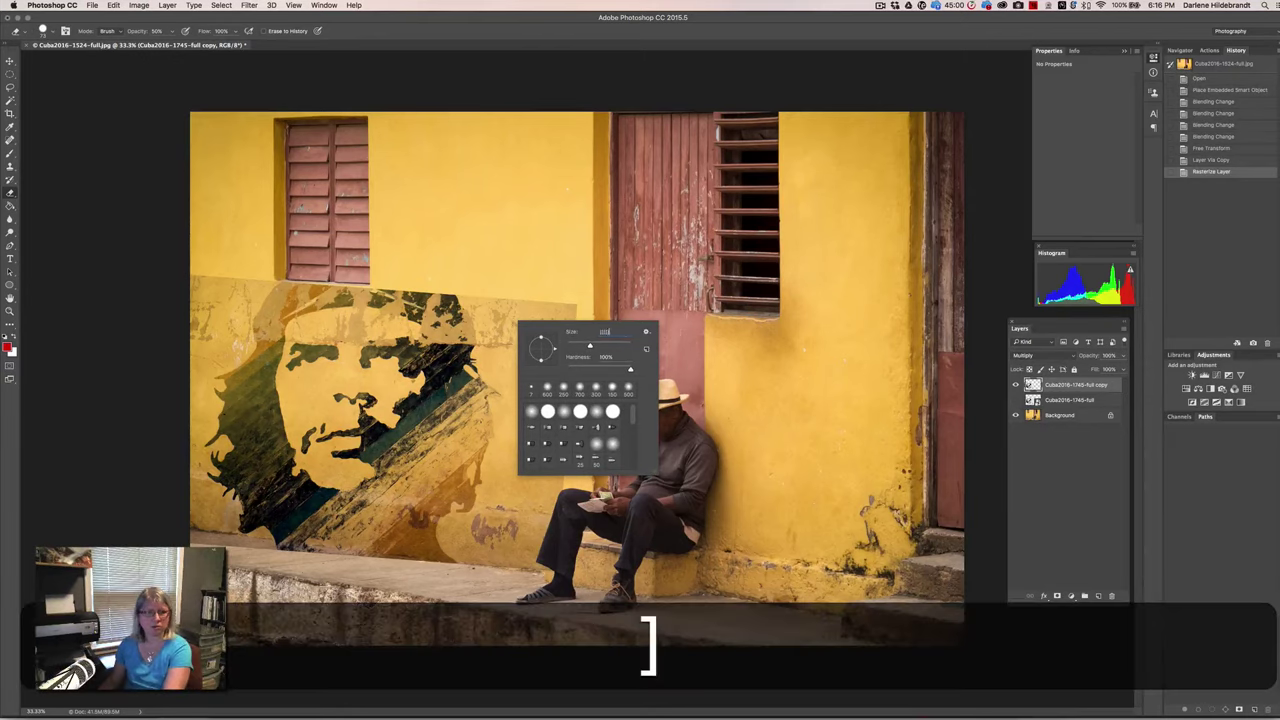
key(BackSpace)
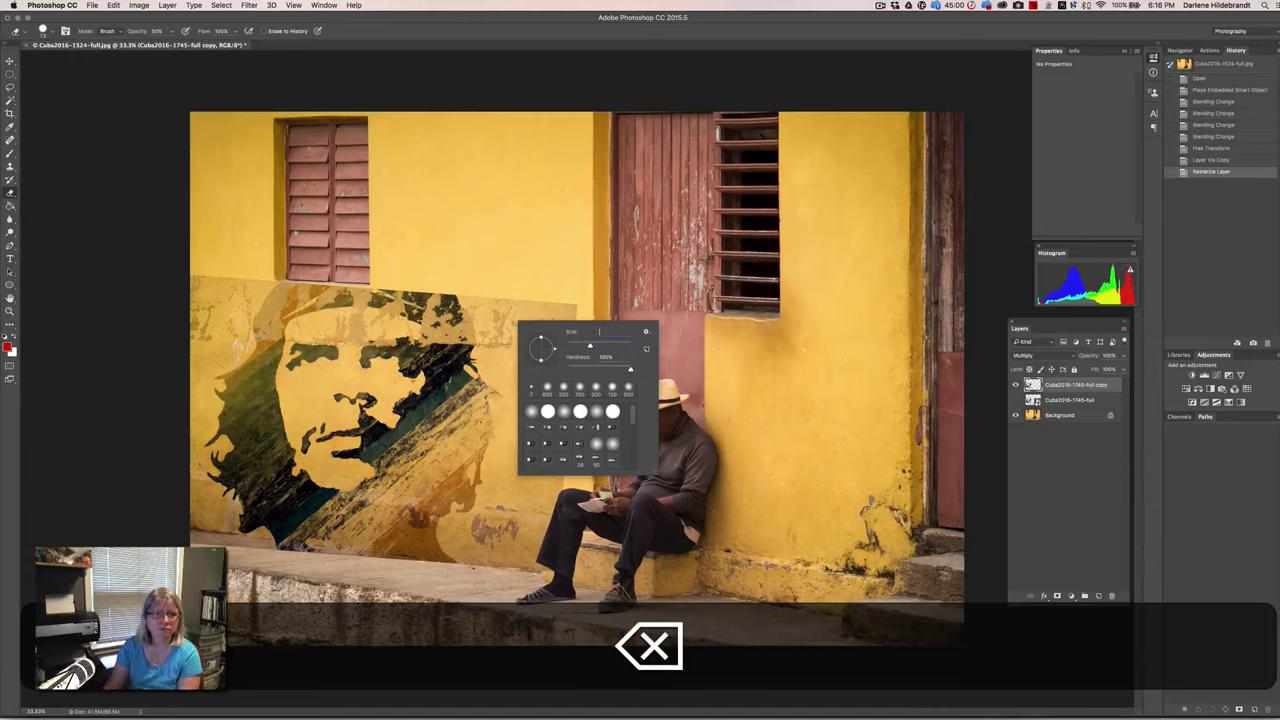
key(Return)
key(Return)
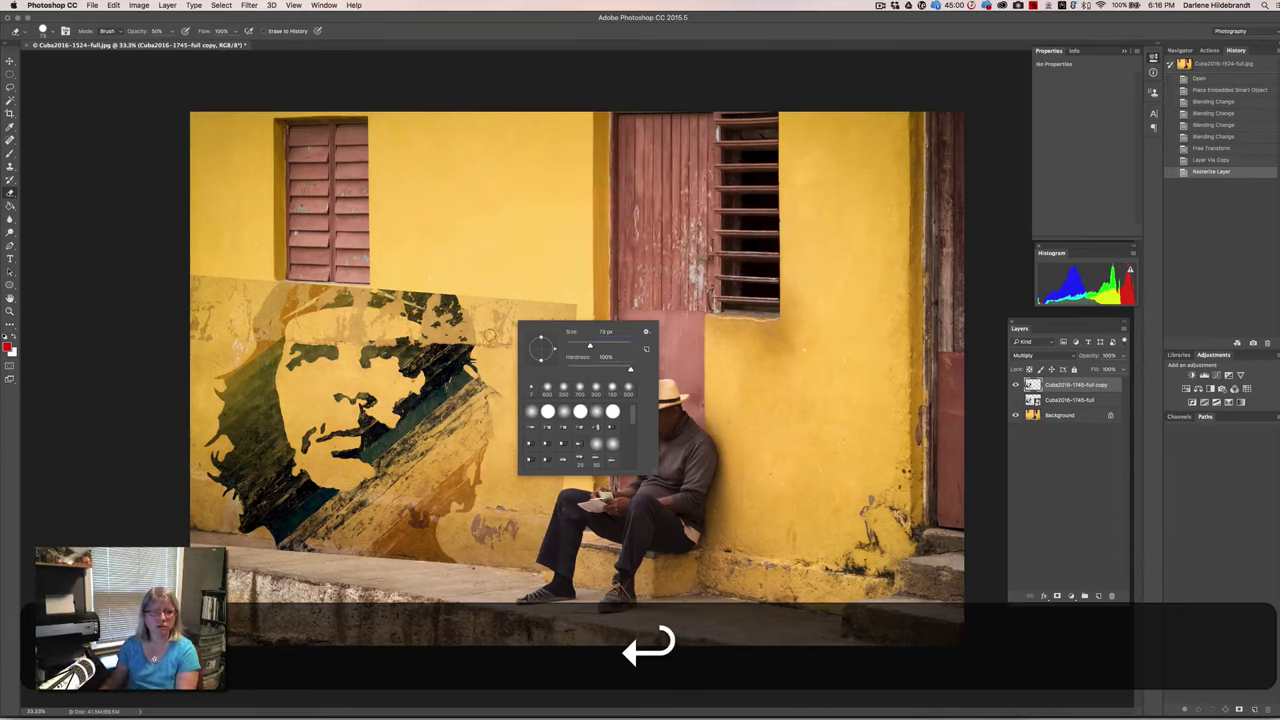
key(Return)
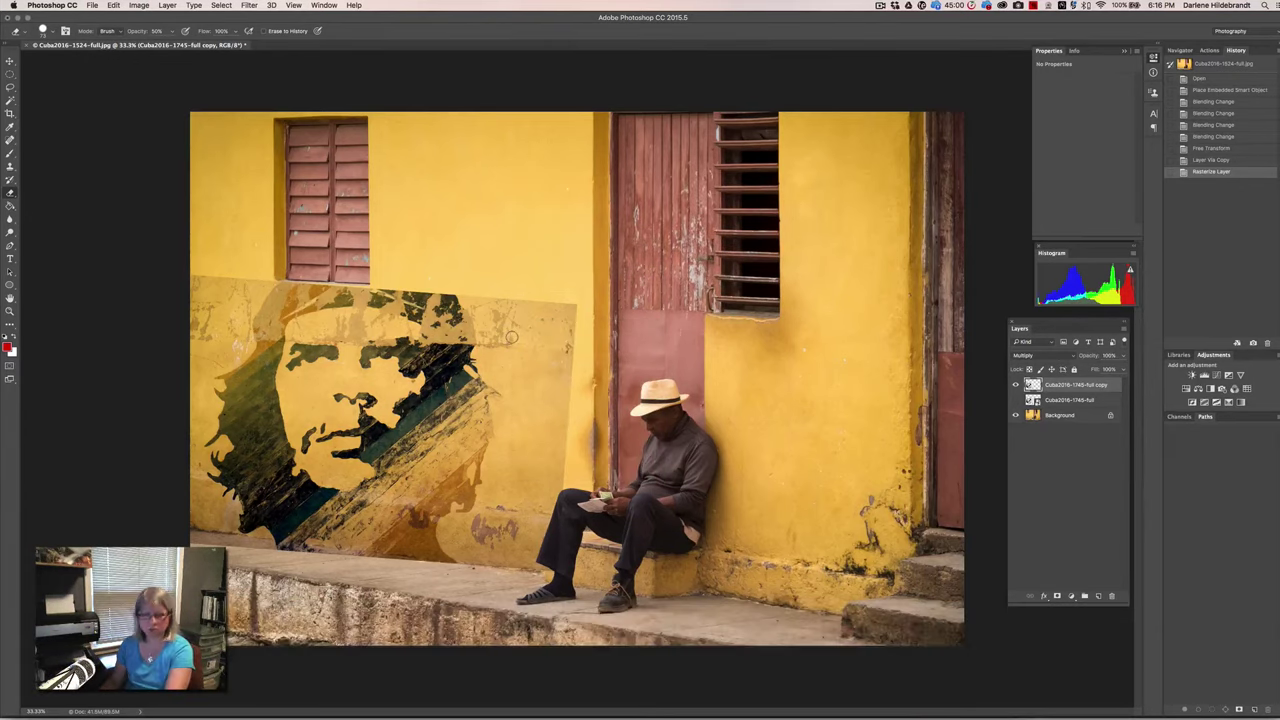
key(bracketright)
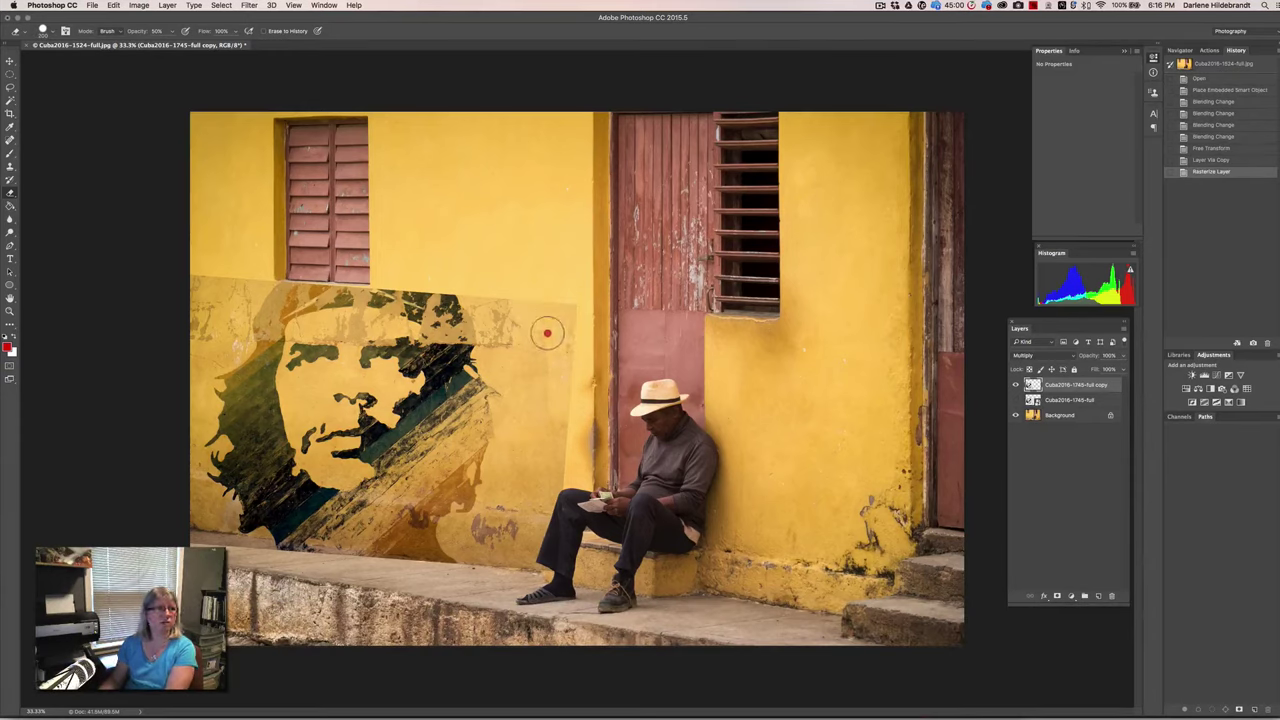
- Erase the upper-right corner and right edge of the rasterized mural copy with overlapping strokes
click(547, 333)
drag(557, 349, 570, 400)
click(547, 304)
click(566, 349)
click(580, 369)
click(569, 317)
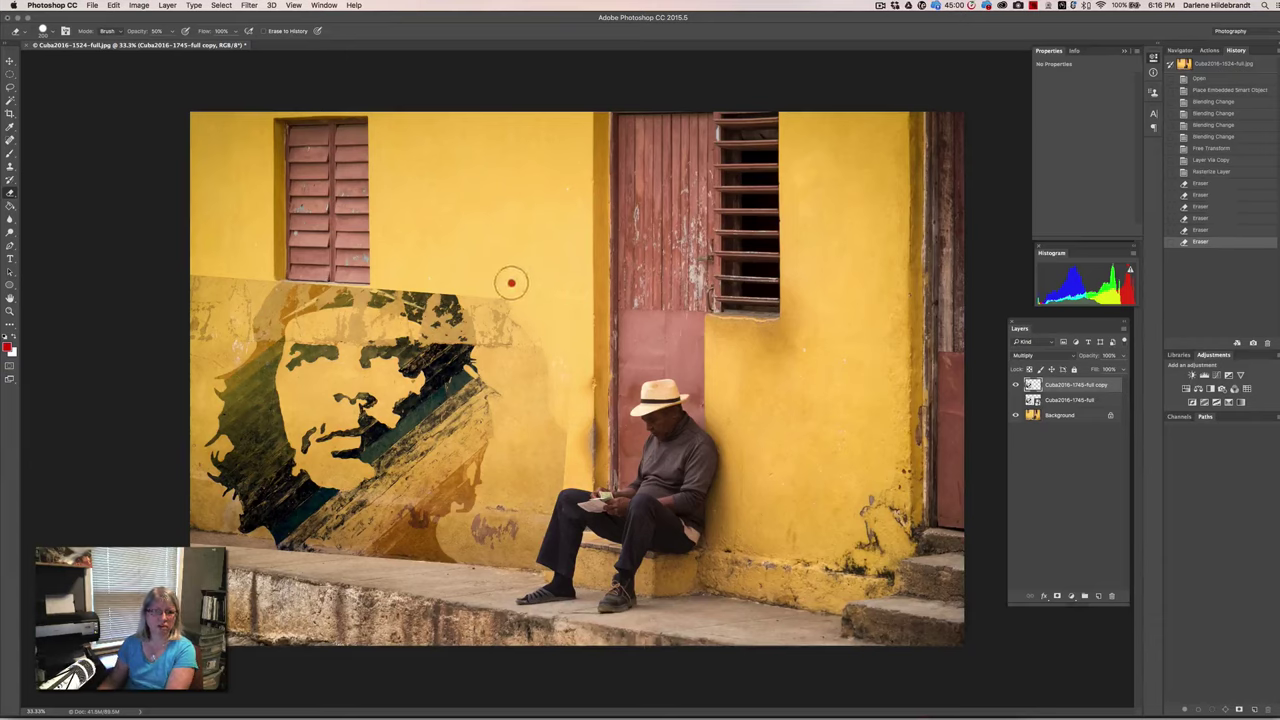
drag(540, 363, 565, 448)
click(564, 440)
click(499, 319)
click(579, 352)
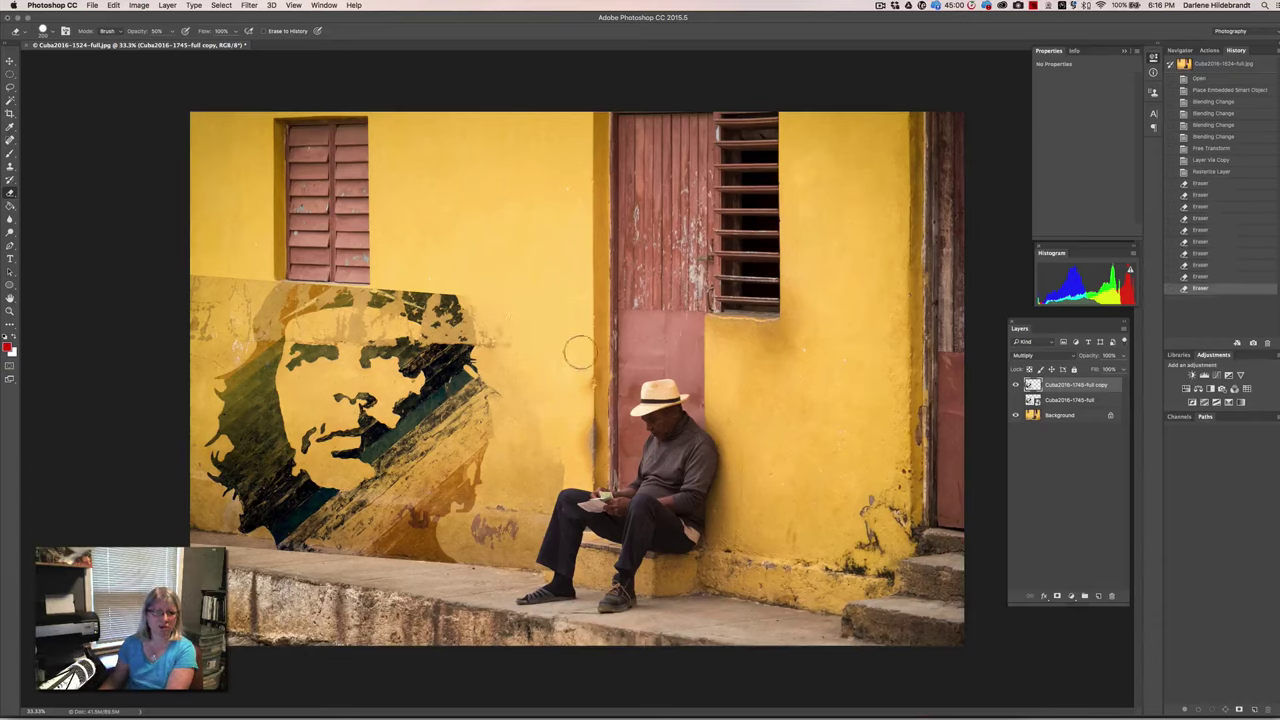
- Try erasing across the mural's eyes, inspect the result with the Background layer hidden, and undo that stroke
mouse_move(579, 352)
mouse_down()
mouse_move(421, 343)
mouse_move(532, 339)
mouse_move(425, 350)
mouse_up()
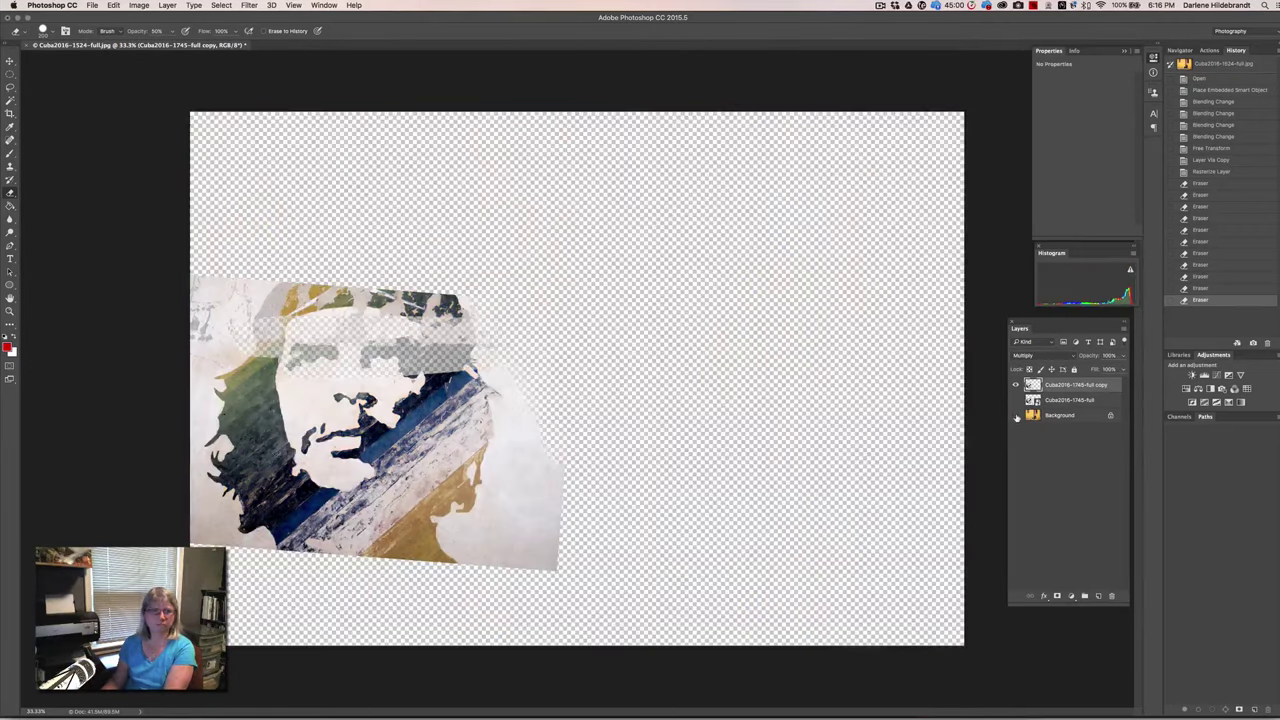
click(1016, 415)
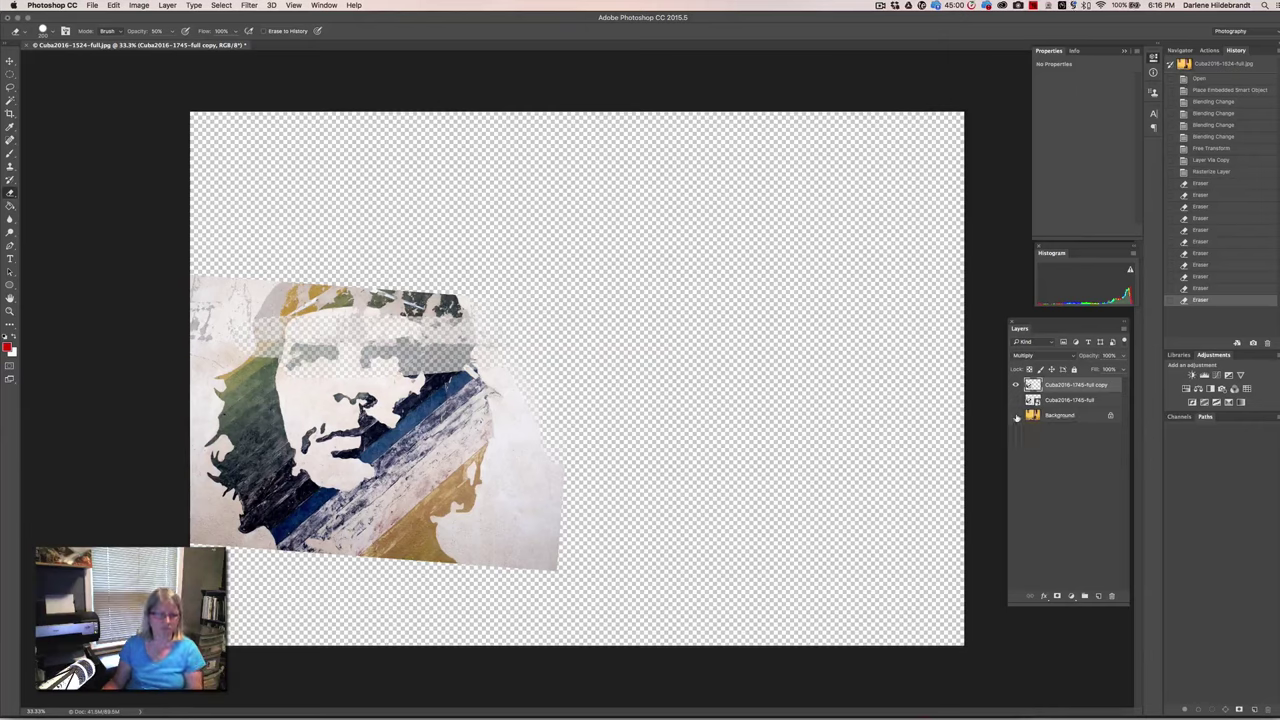
key(super+z)
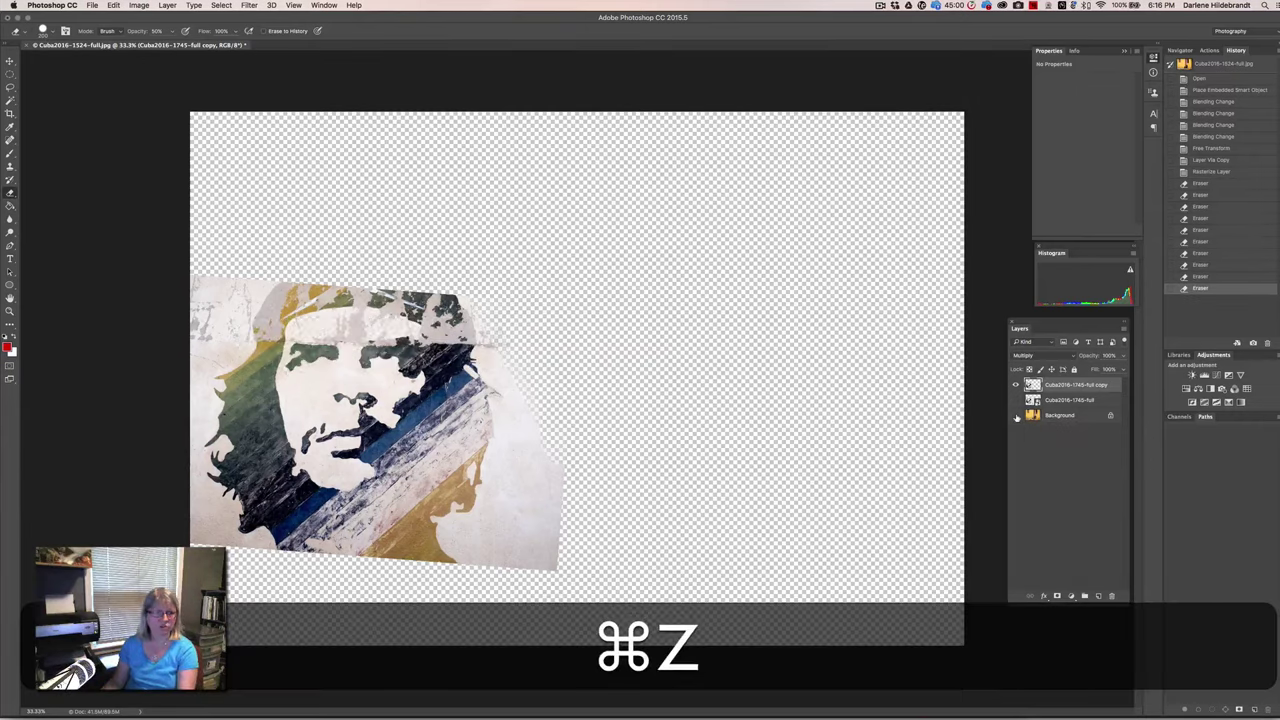
- Show the Background and original mural smart object again and delete the rasterized mural copy
click(1016, 385)
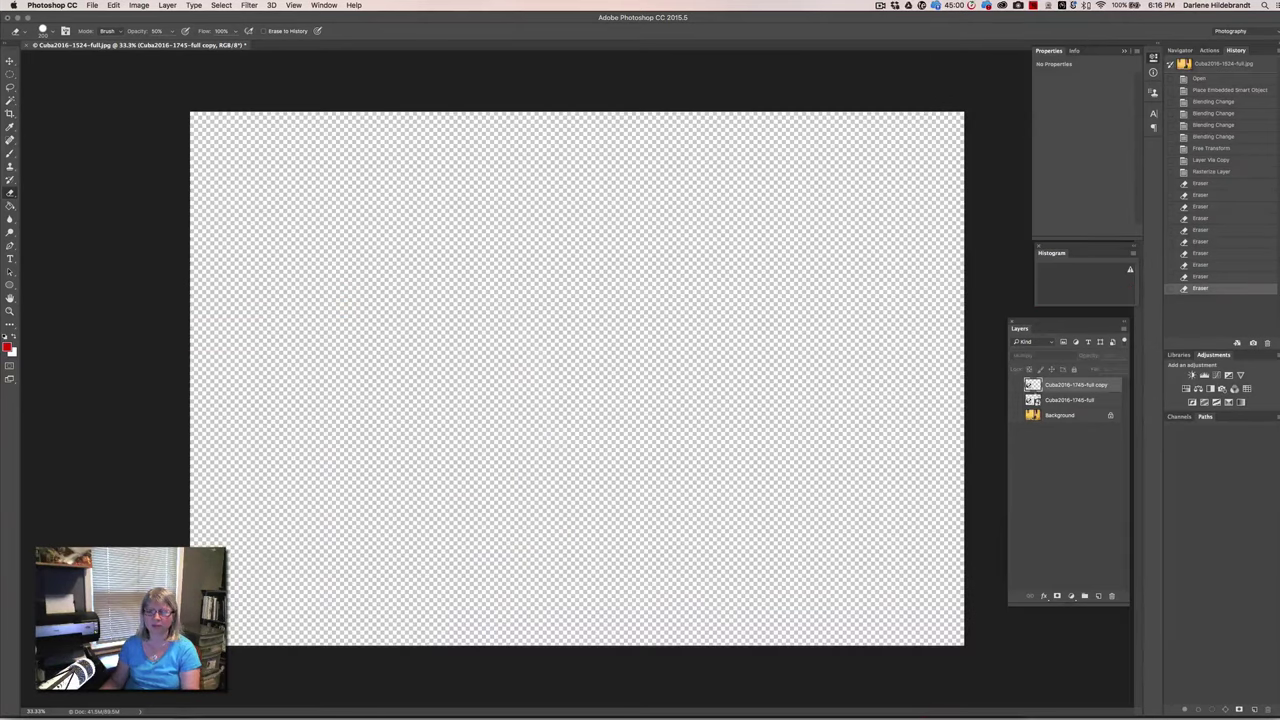
click(1016, 415)
click(1016, 400)
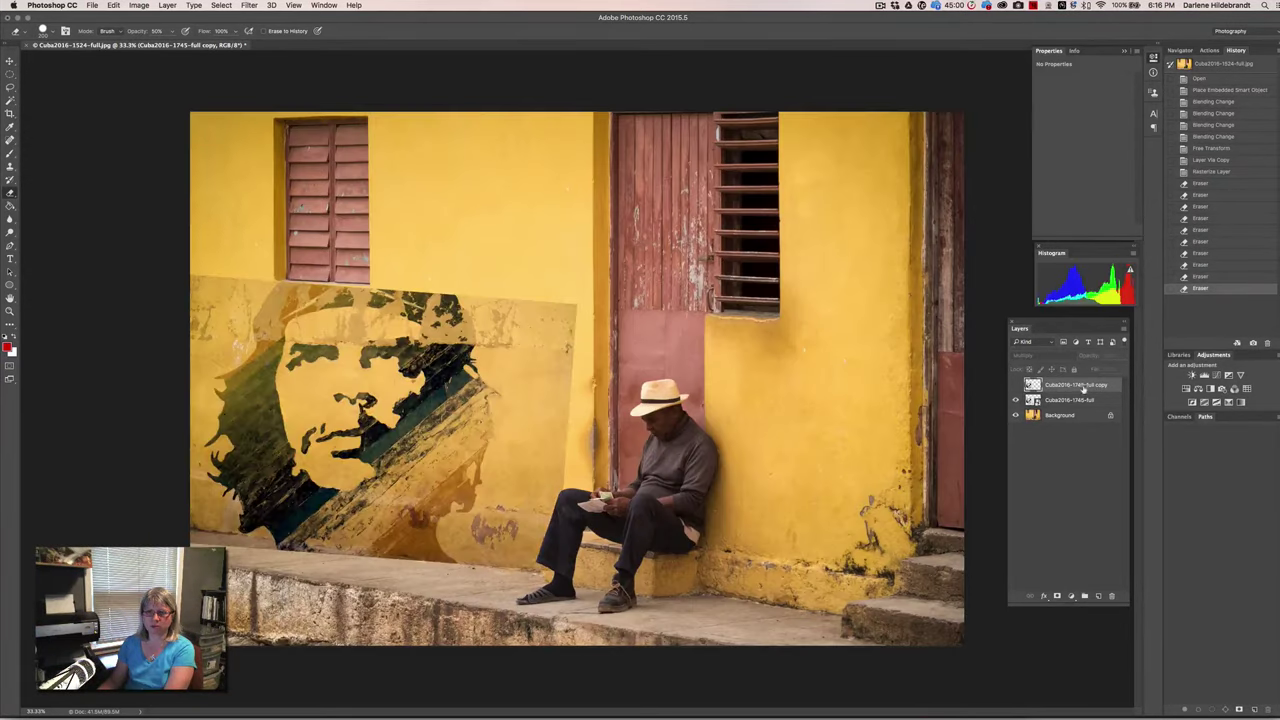
drag(1104, 385, 1111, 596)
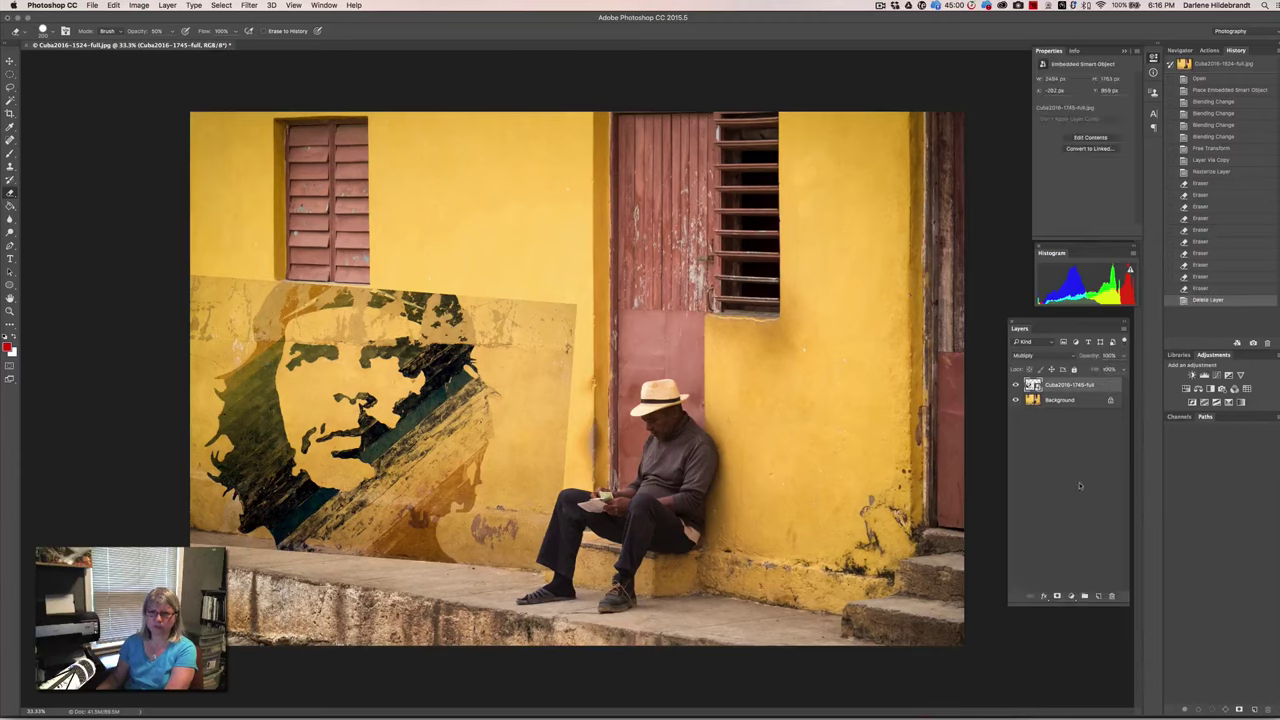
- Add a layer mask to the mural smart object and paint black over its upper-right corner and right edge
click(1057, 596)
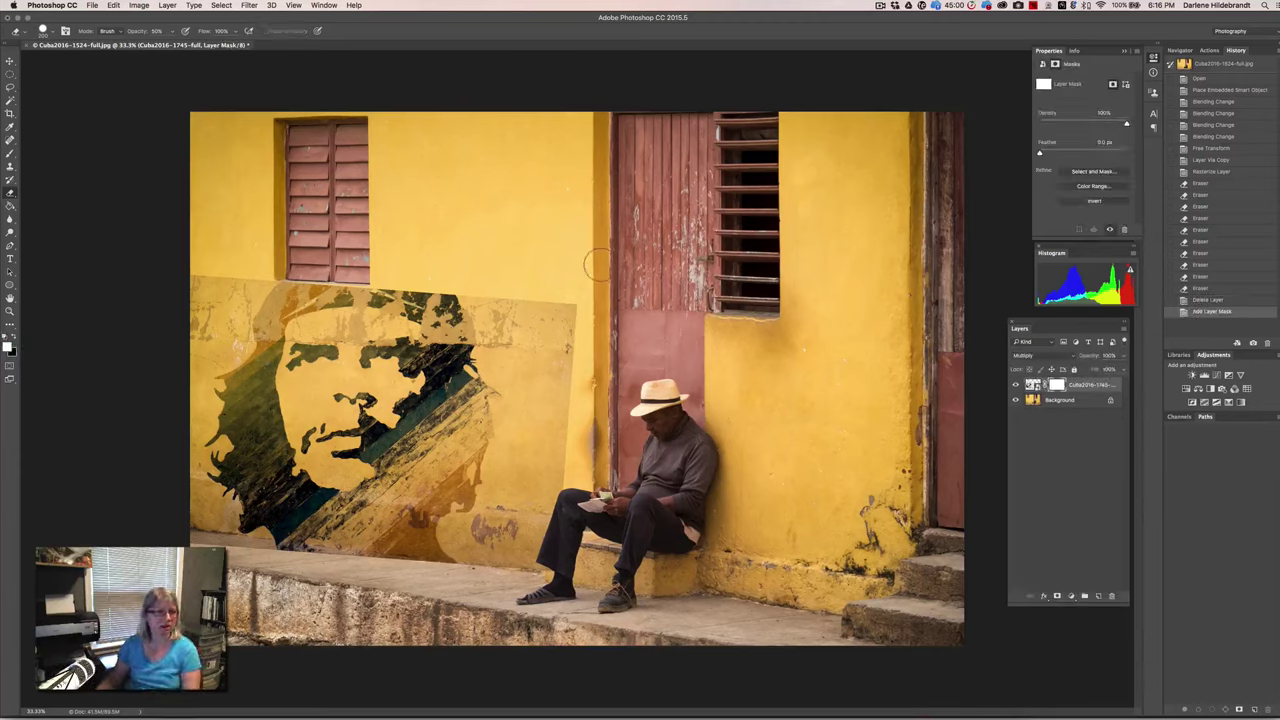
key(b)
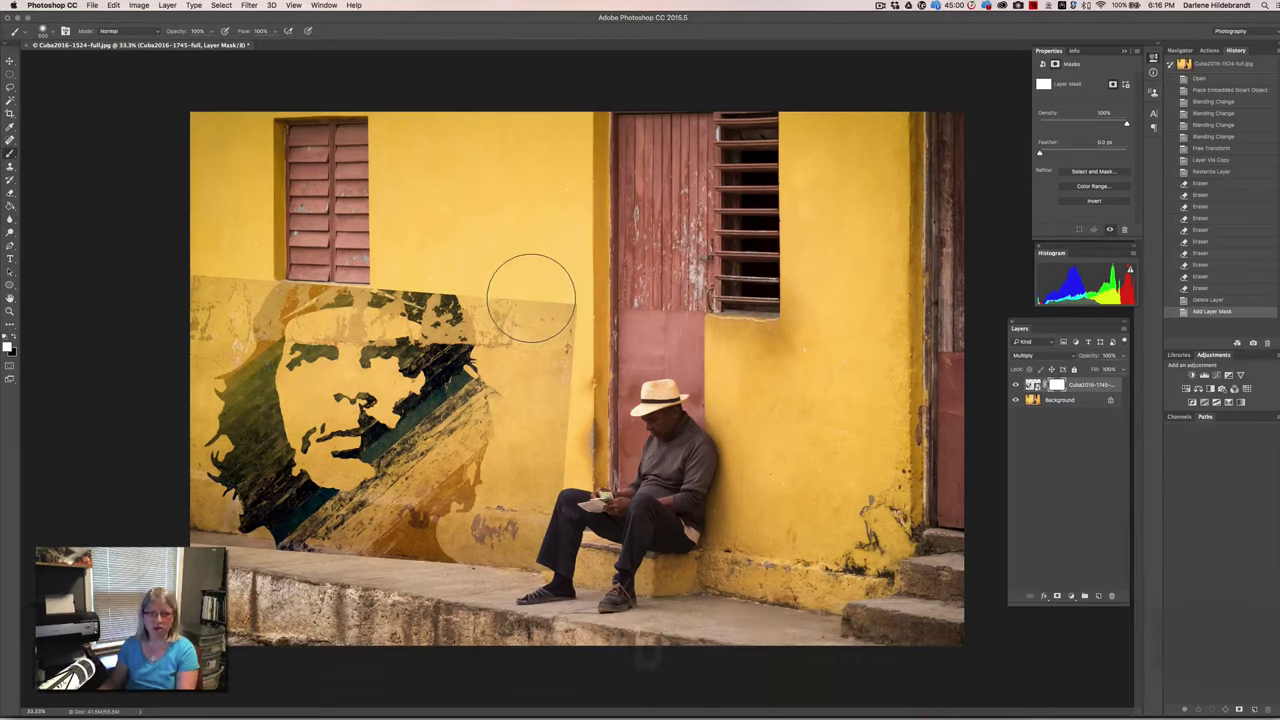
key(x)
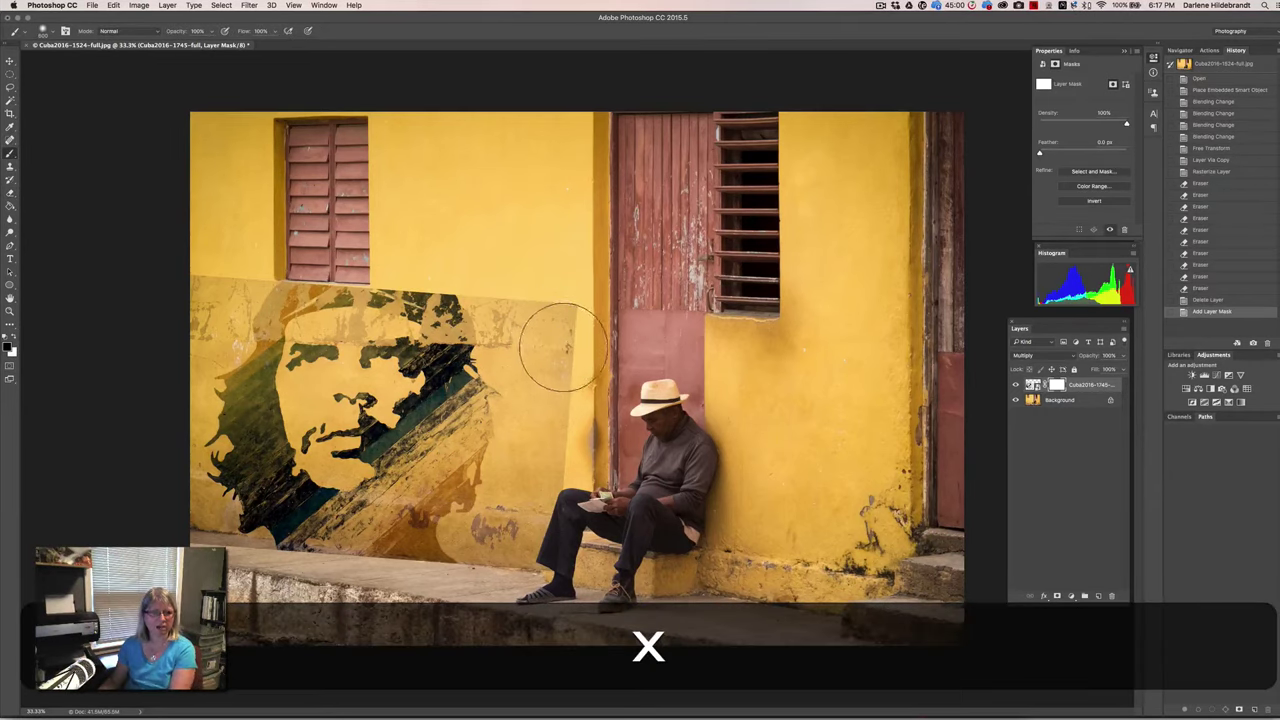
drag(570, 348, 529, 286)
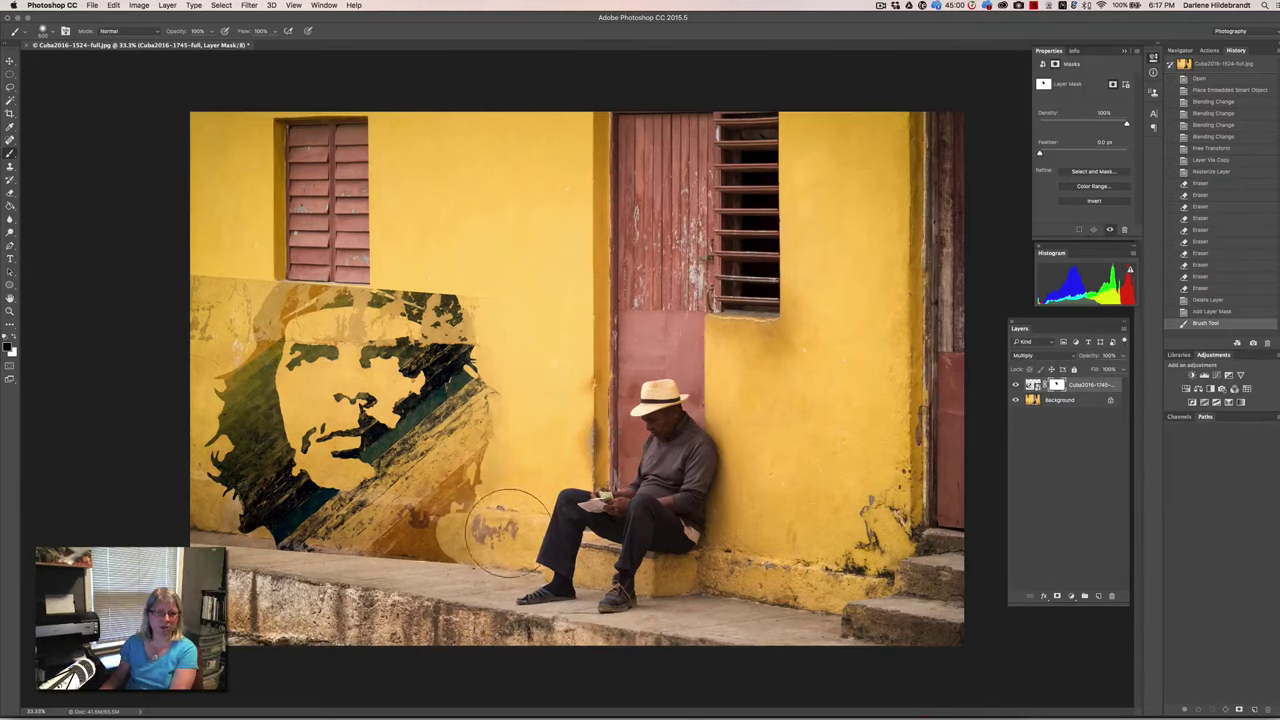
- Finish masking the mural's right side, then brush its left and bottom edges out of the layer mask with a smaller brush at 50% opacity
drag(534, 484, 544, 407)
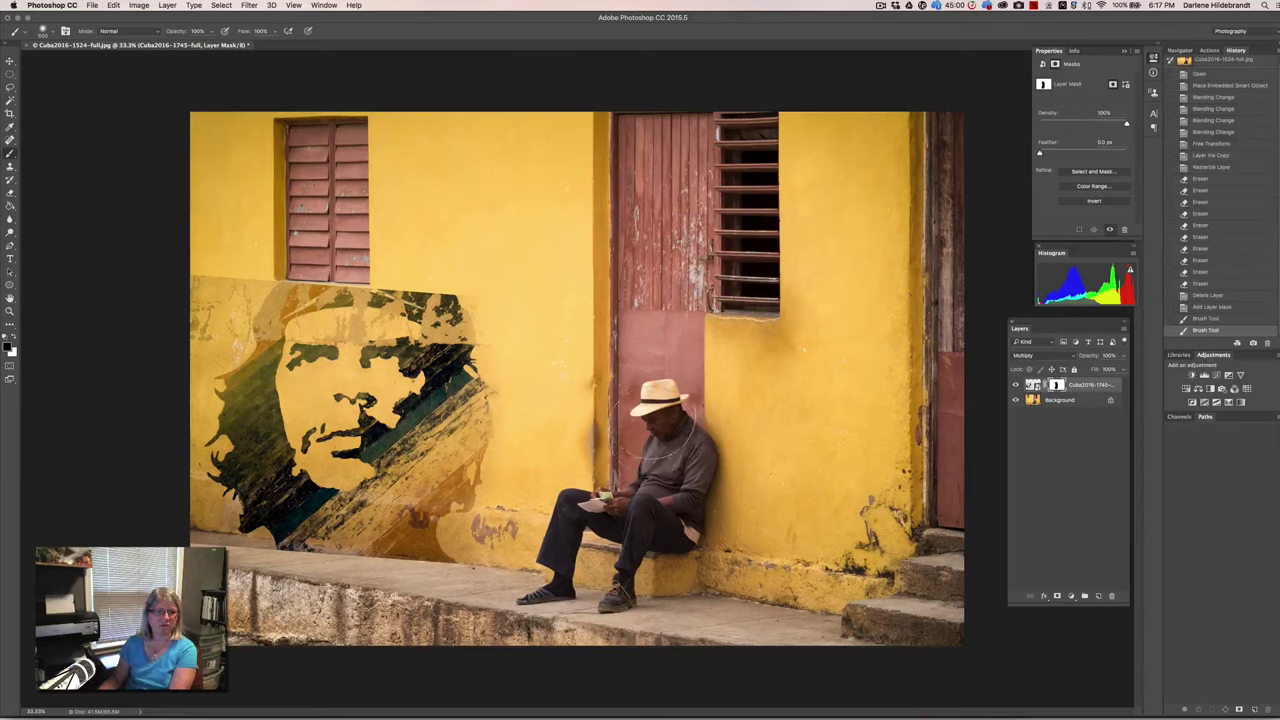
key(5)
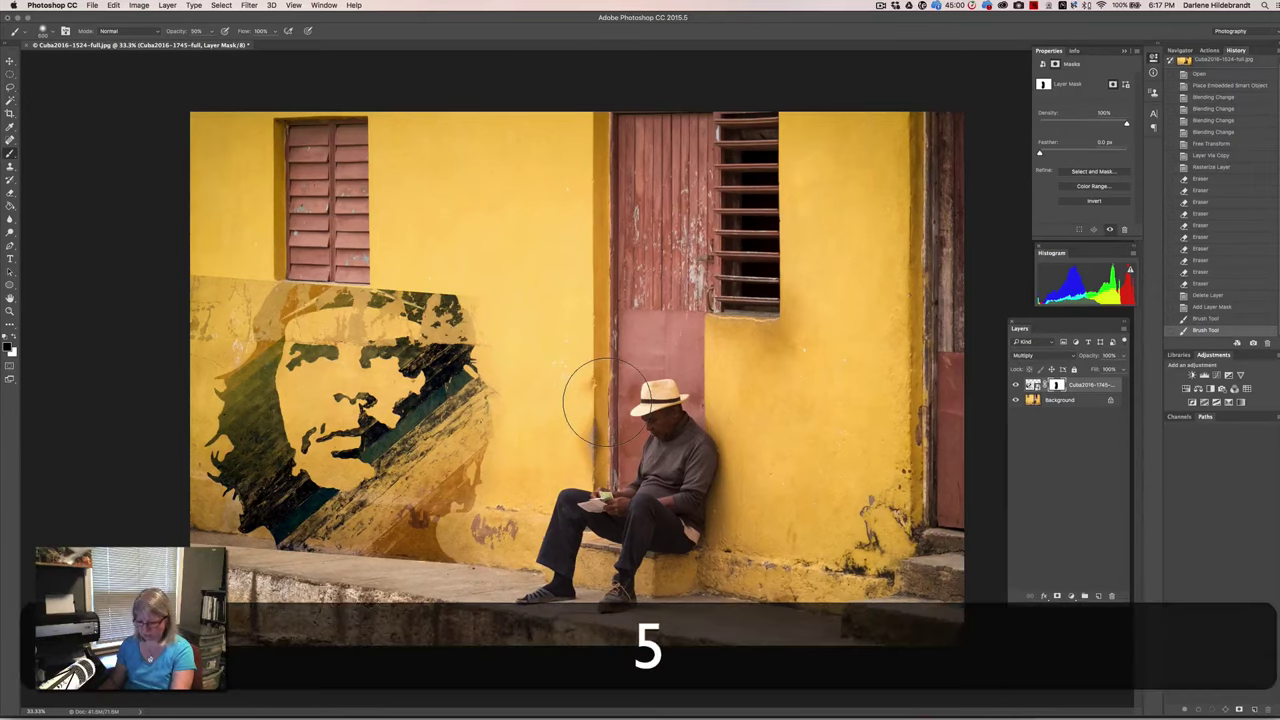
key([)
key([)
key([)
key([)
mouse_move(177, 286)
mouse_down()
mouse_move(198, 300)
mouse_move(251, 266)
mouse_move(214, 320)
mouse_move(230, 340)
mouse_move(207, 350)
mouse_move(202, 282)
mouse_move(214, 294)
mouse_move(196, 361)
mouse_move(200, 515)
mouse_move(248, 561)
mouse_move(245, 545)
mouse_move(255, 560)
mouse_move(243, 576)
mouse_move(257, 553)
mouse_move(202, 526)
mouse_move(205, 495)
mouse_up()
drag(478, 575, 462, 537)
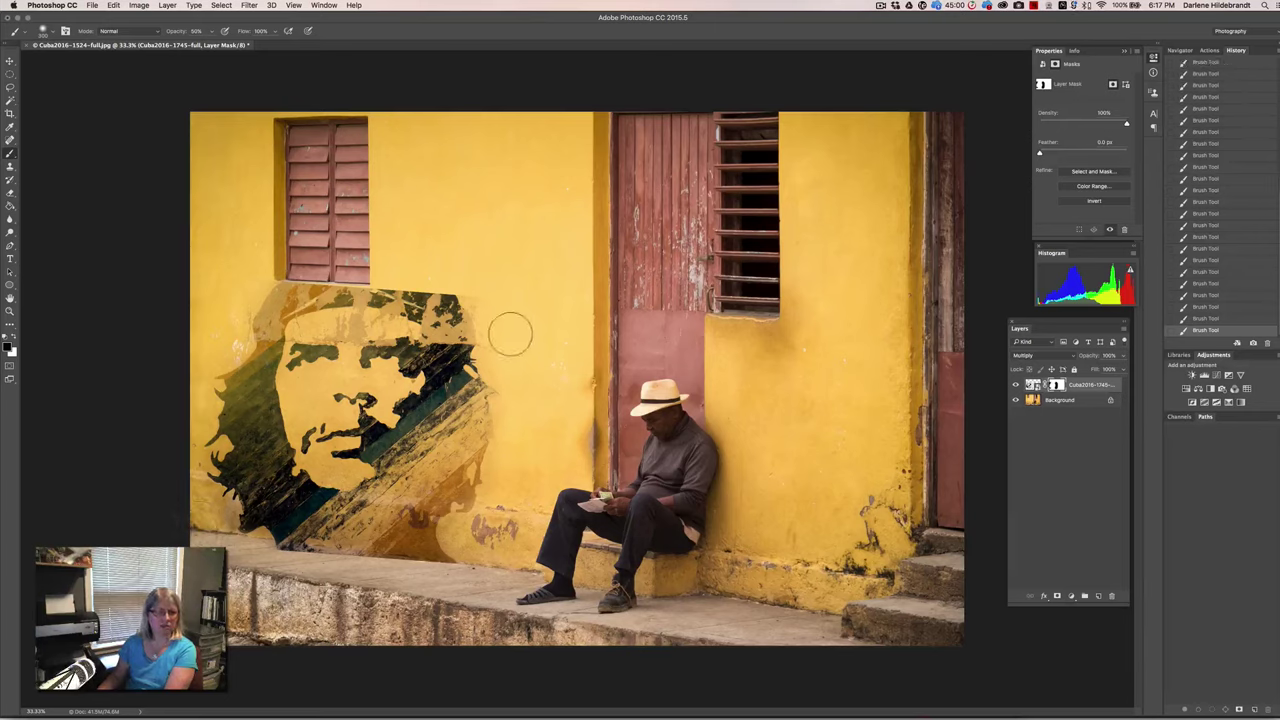
- Paint the mask around the mural's upper-right edge beside the beret to soften the hard corner into the wall
mouse_move(508, 334)
mouse_down()
mouse_move(473, 279)
mouse_move(497, 317)
mouse_up()
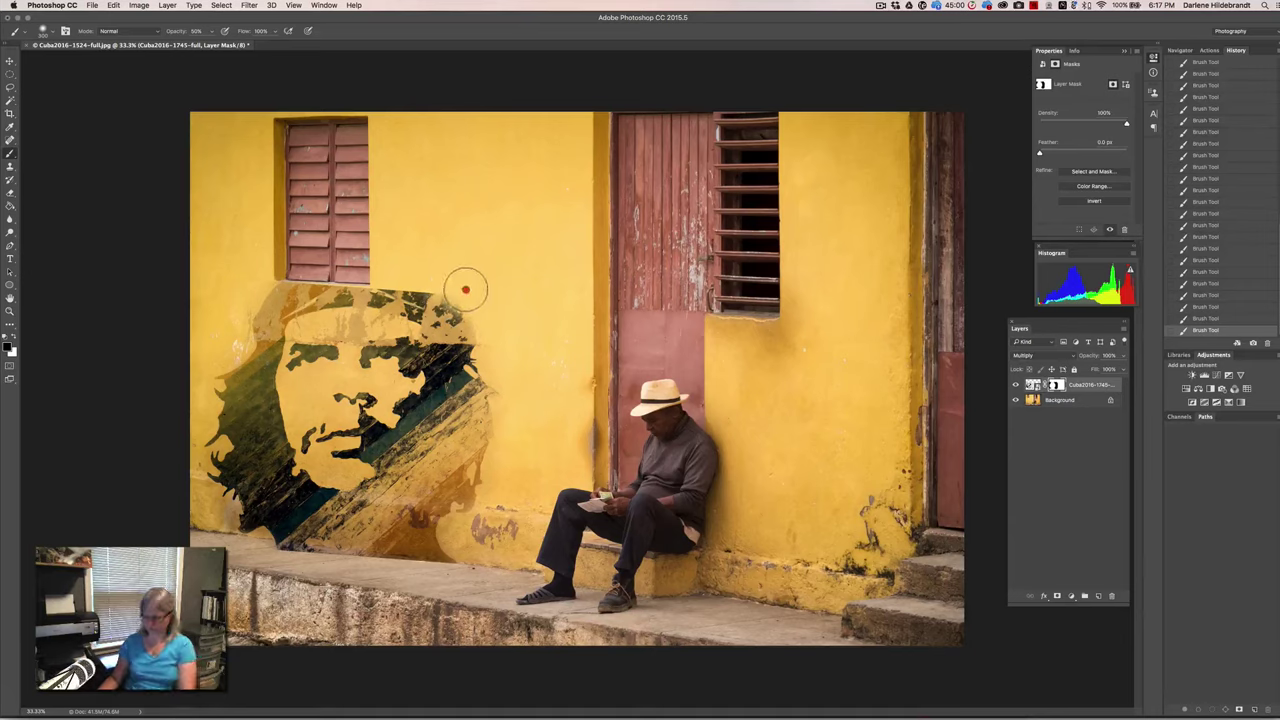
key(bracketright)
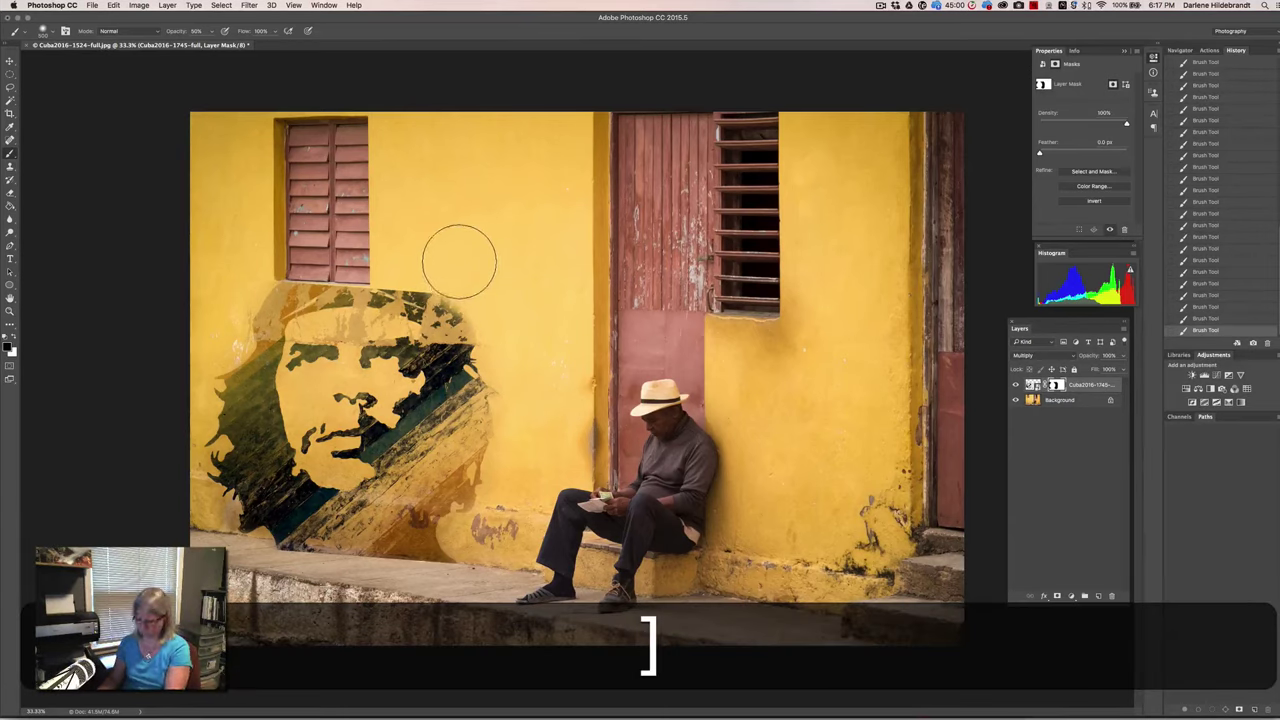
key(bracketleft)
mouse_move(455, 282)
mouse_down()
mouse_move(384, 278)
mouse_move(483, 280)
mouse_up()
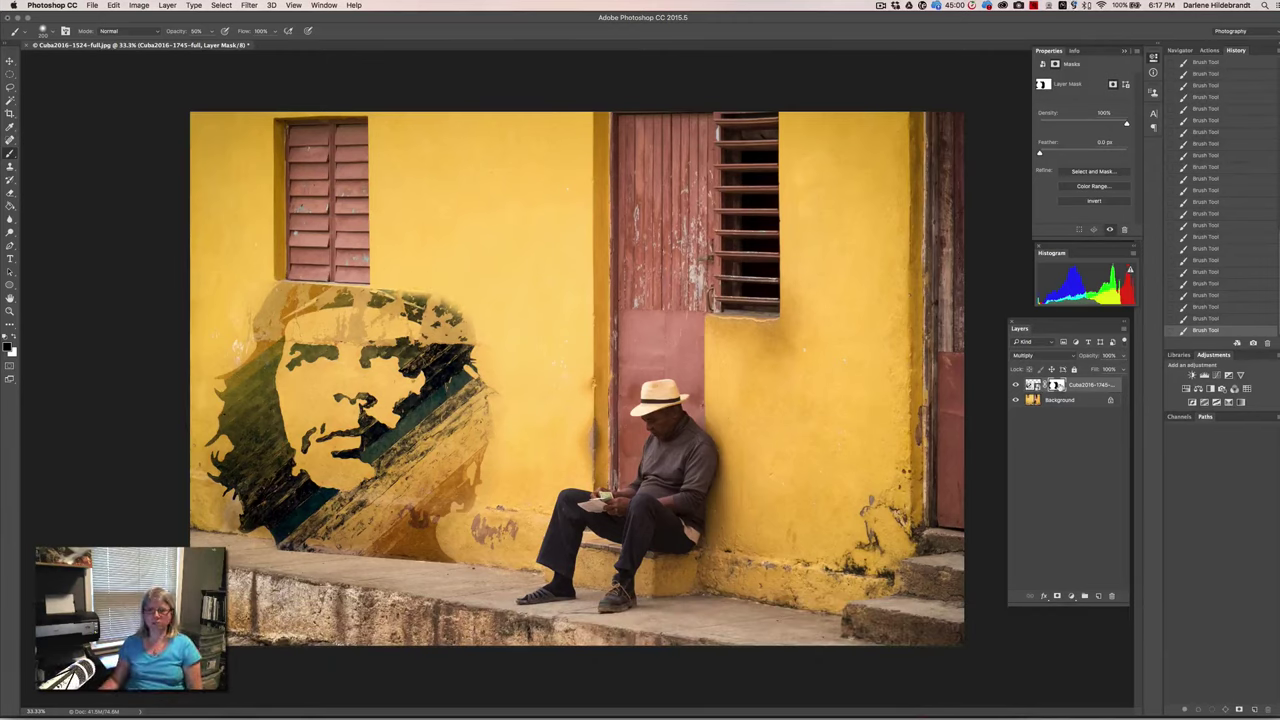
- Compare the mural with its layer mask disabled and enabled, and return the layer's opacity to 100% after trying a lower value
shift+click(1056, 385)
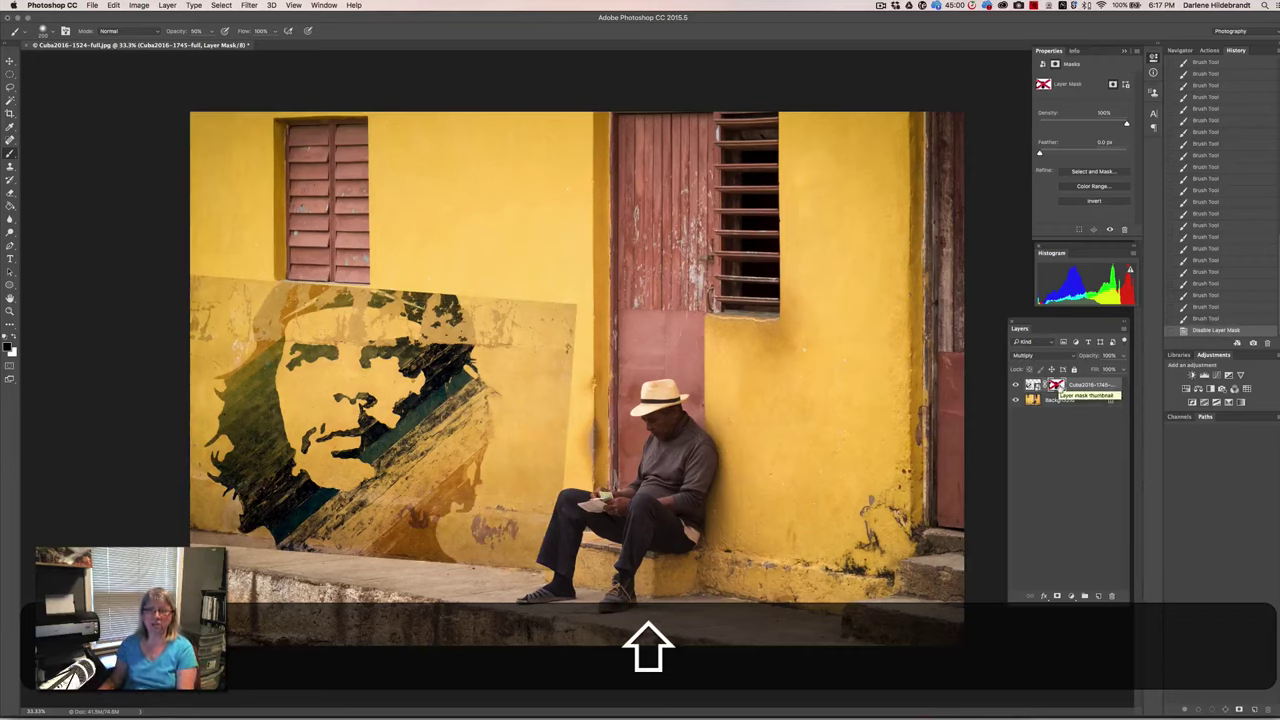
shift+click(1056, 386)
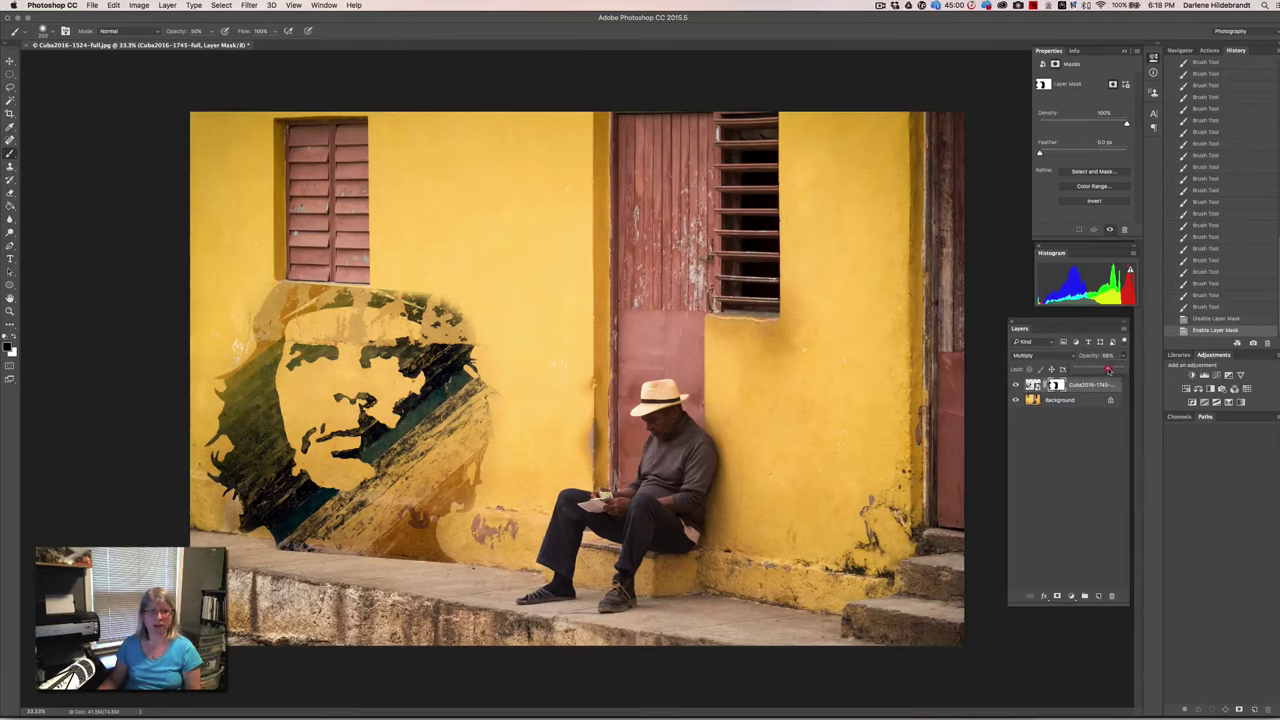
drag(1108, 370, 1122, 370)
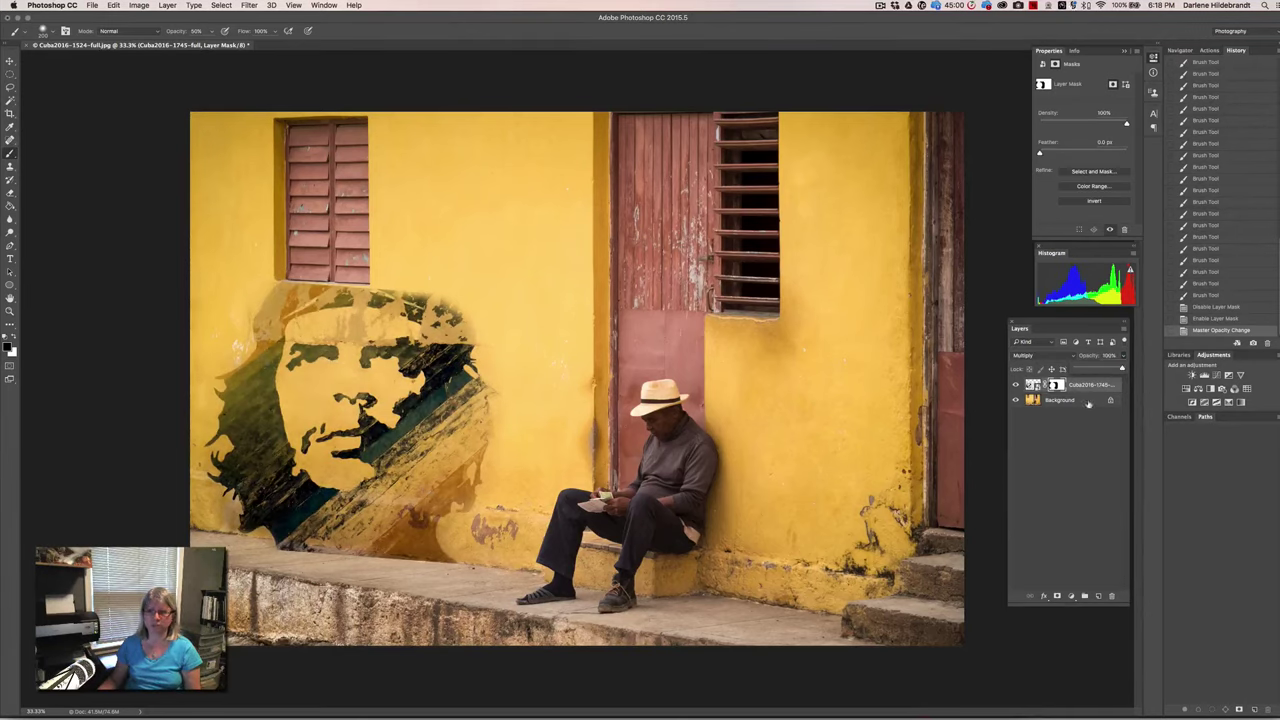
- Add a Black & White adjustment layer above the mural and clip it to the mural layer
click(1083, 438)
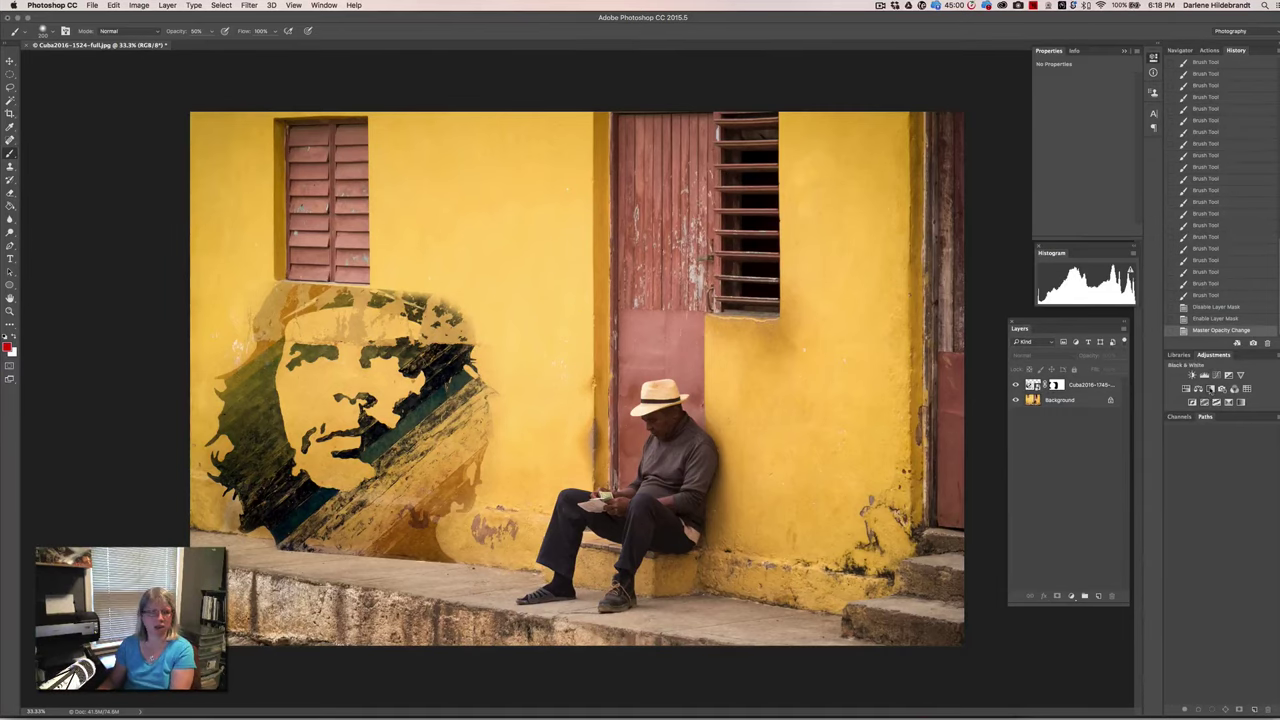
click(1222, 388)
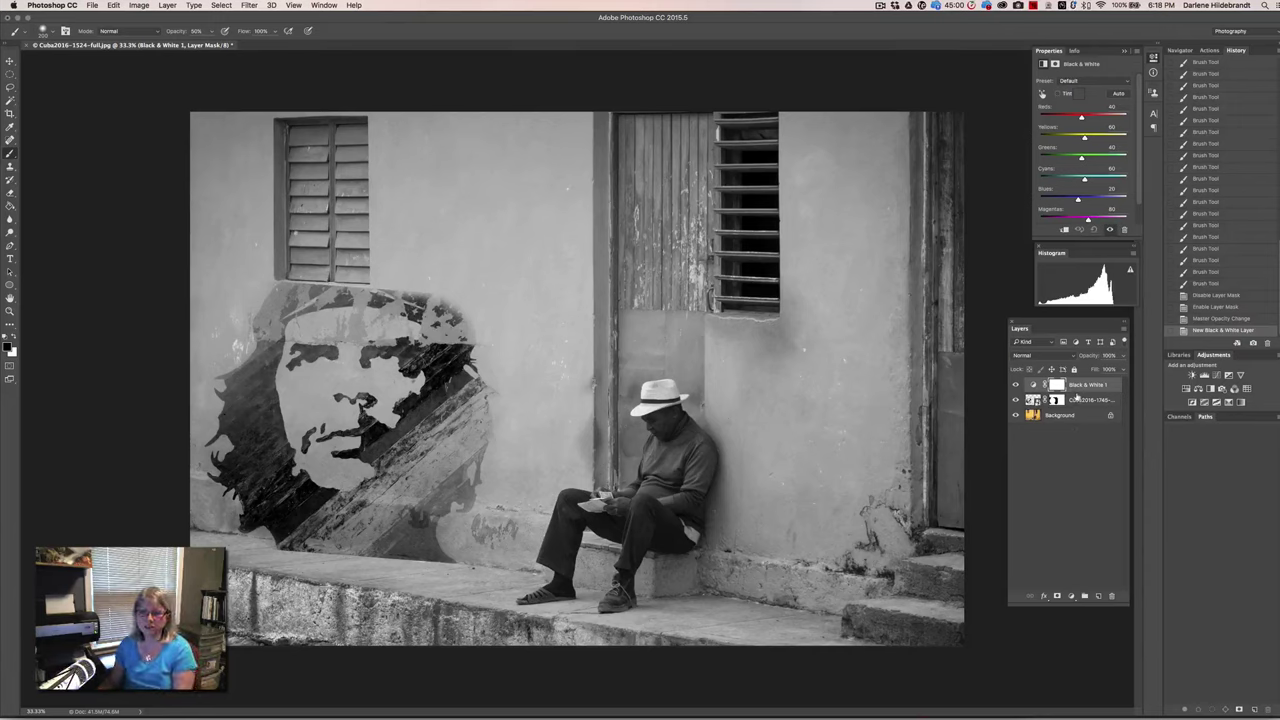
key(super)
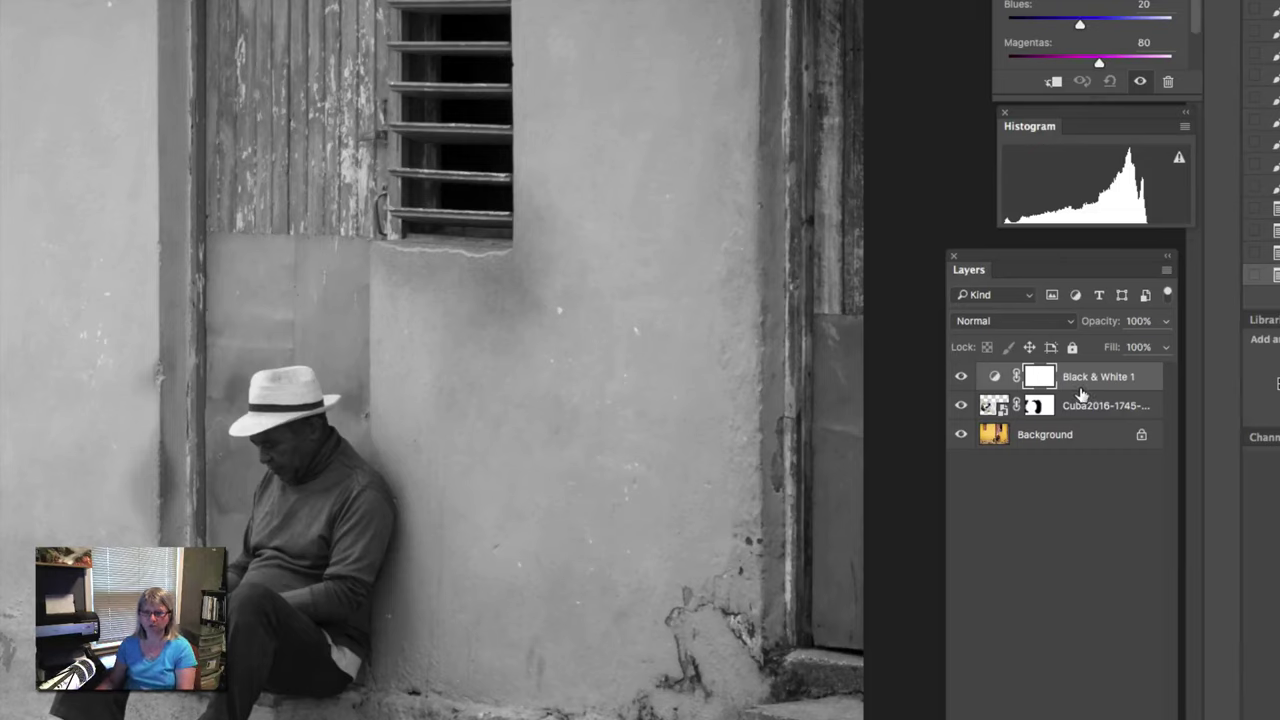
key(alt)
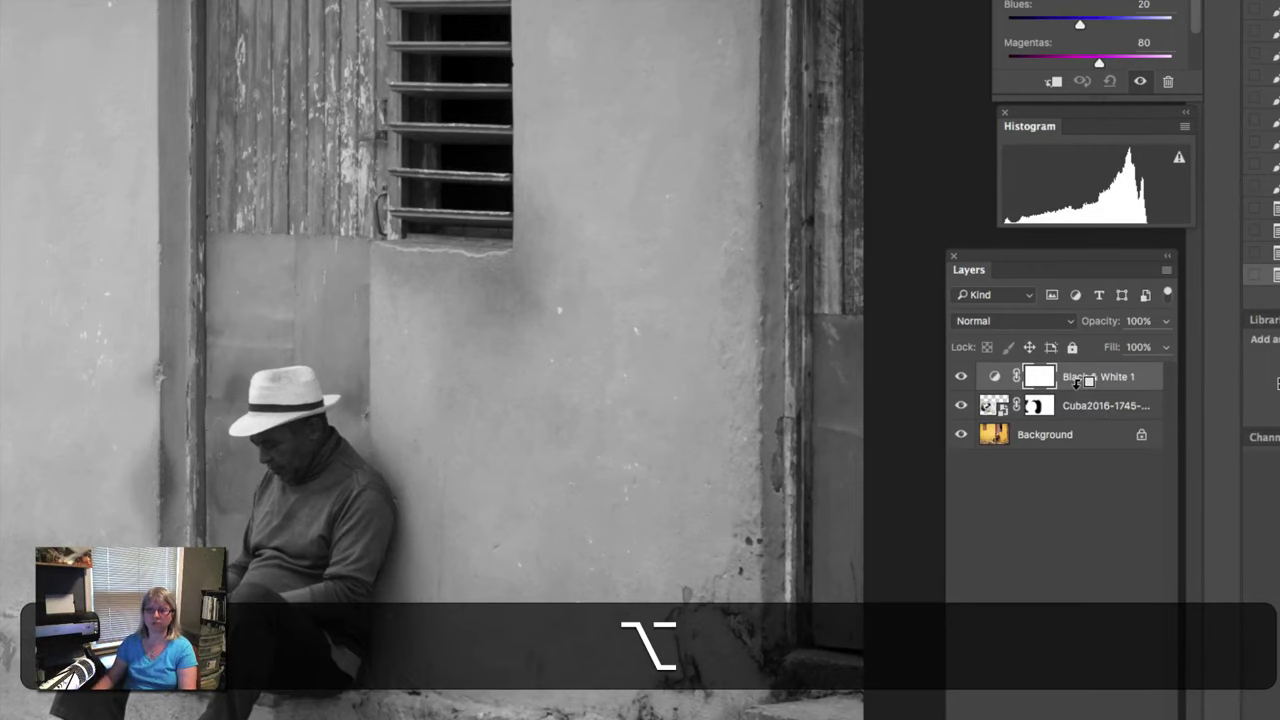
alt+click(1077, 382)
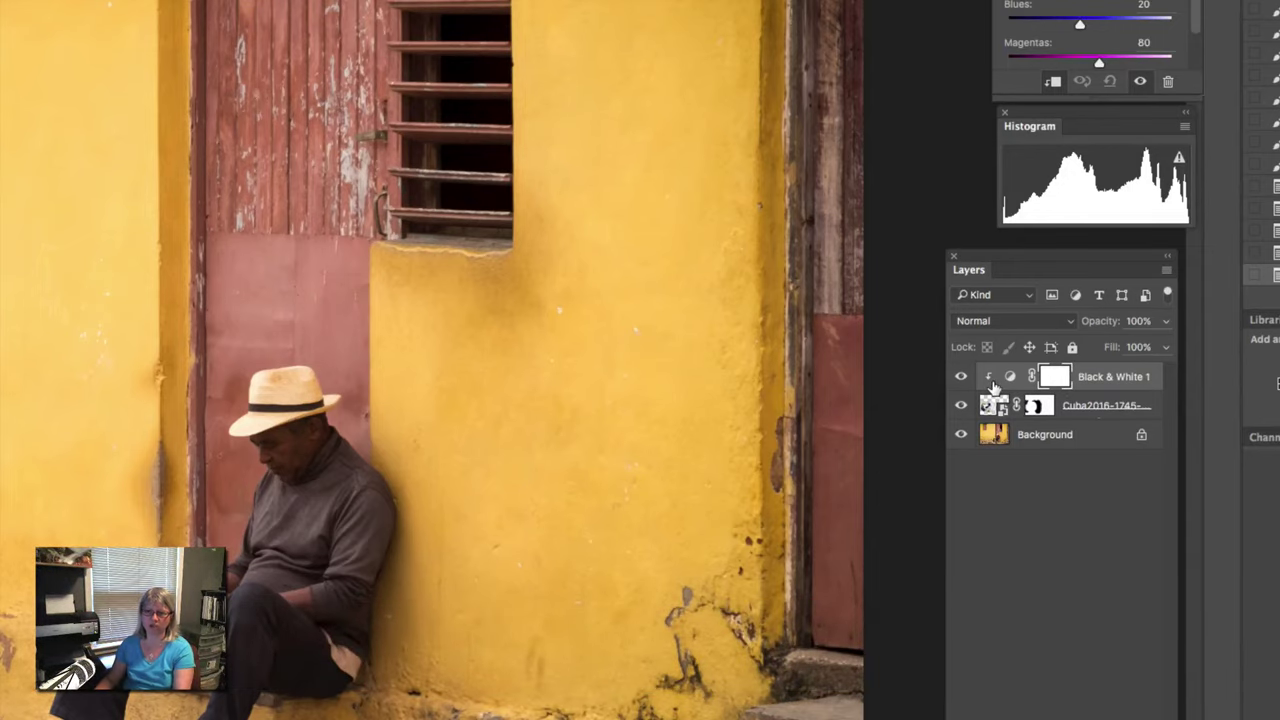
key(super)
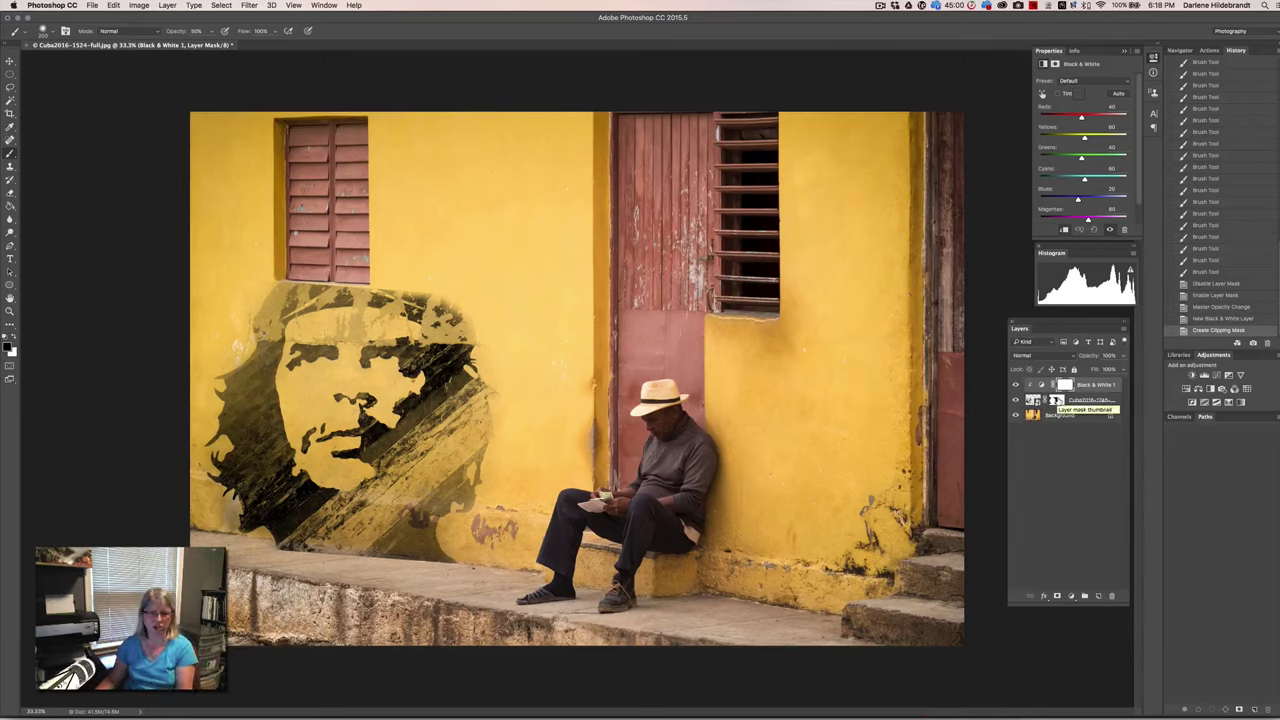
- Compare the mural with and without the Black & White adjustment, and set Greens to 1, Cyans to 76, Blues to 33 and Yellows to -26
click(1016, 385)
click(1016, 385)
click(1016, 385)
click(1016, 385)
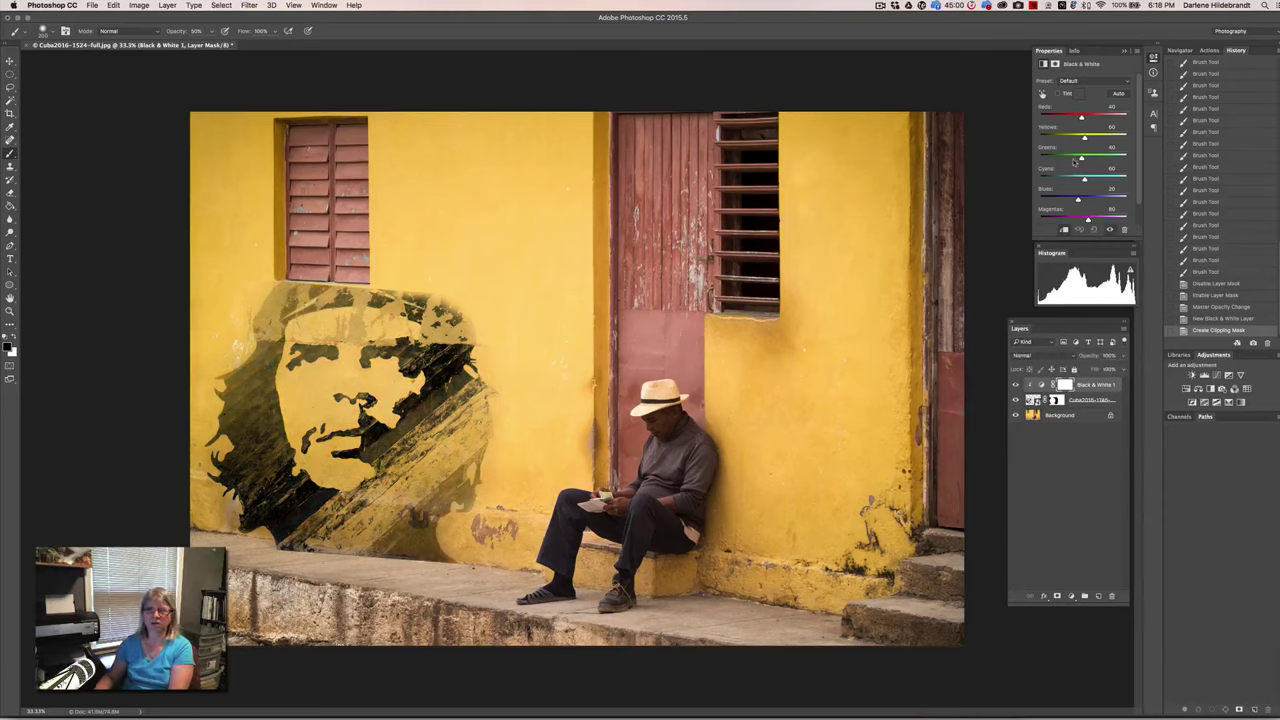
drag(1084, 157, 1079, 200)
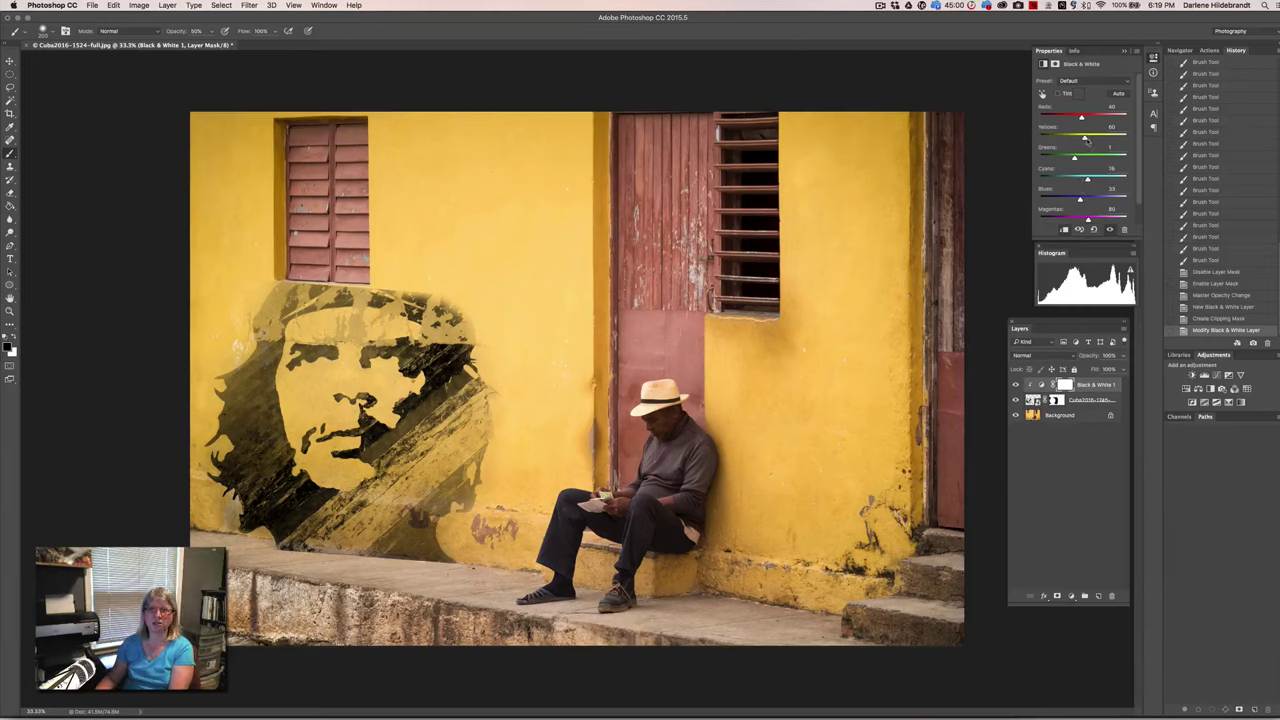
mouse_move(1084, 136)
mouse_down()
mouse_move(1036, 137)
mouse_move(1070, 139)
mouse_up()
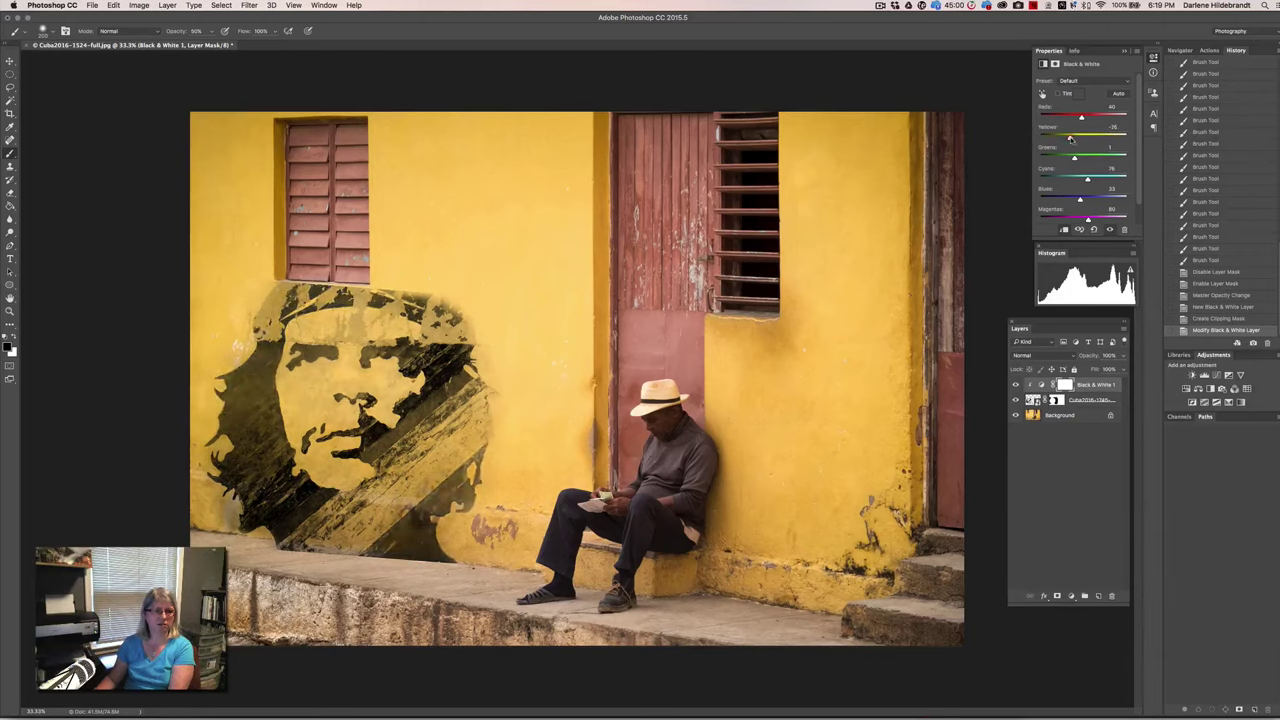
- Lower the mural smart object layer's opacity to about 60% and deselect the layers
click(1086, 403)
drag(1122, 358, 1106, 369)
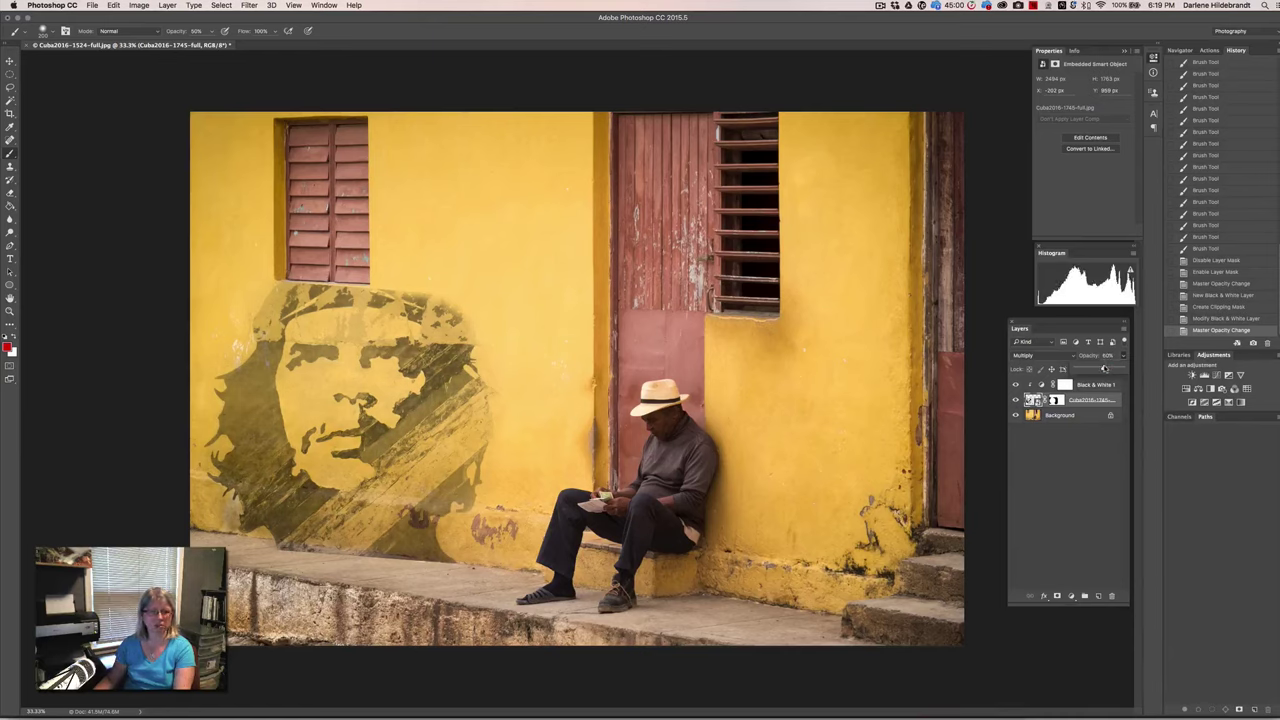
click(1052, 507)
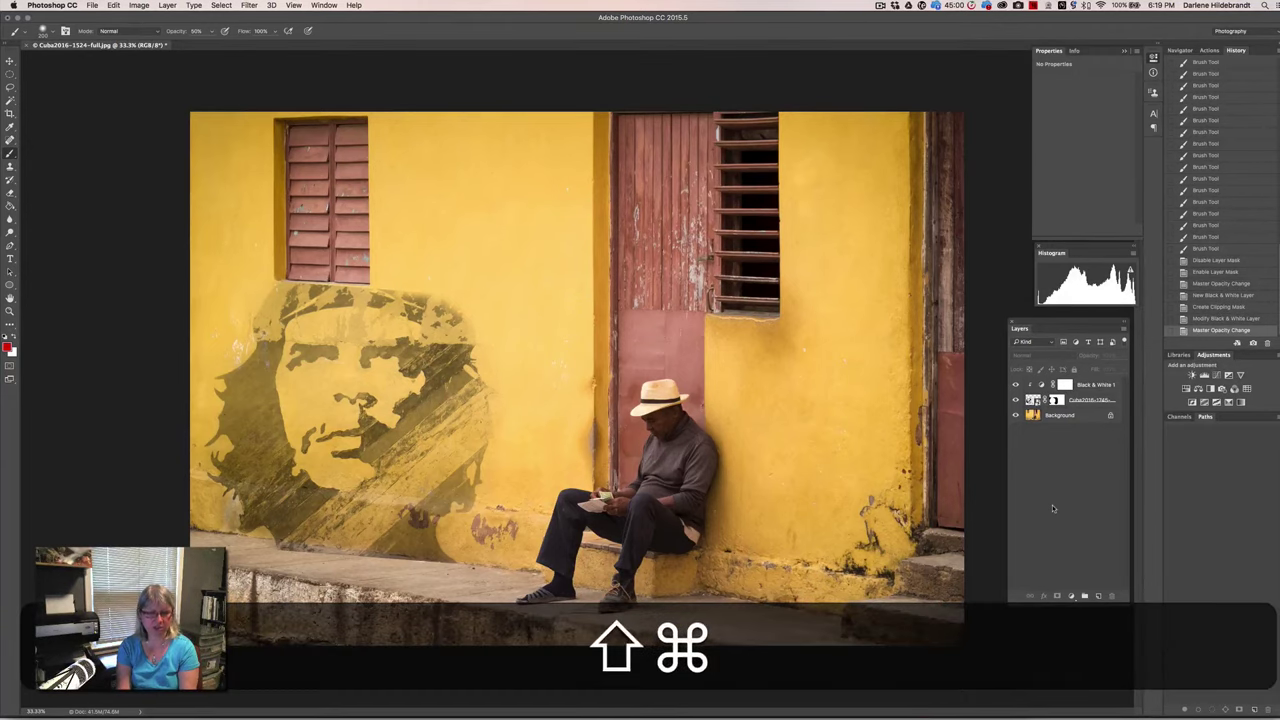
- Save the layered image as Cuba2016-1524-full.psd and a JPEG copy as Cuba2016-1524-full-edited.jpg
key(shift+super+s)
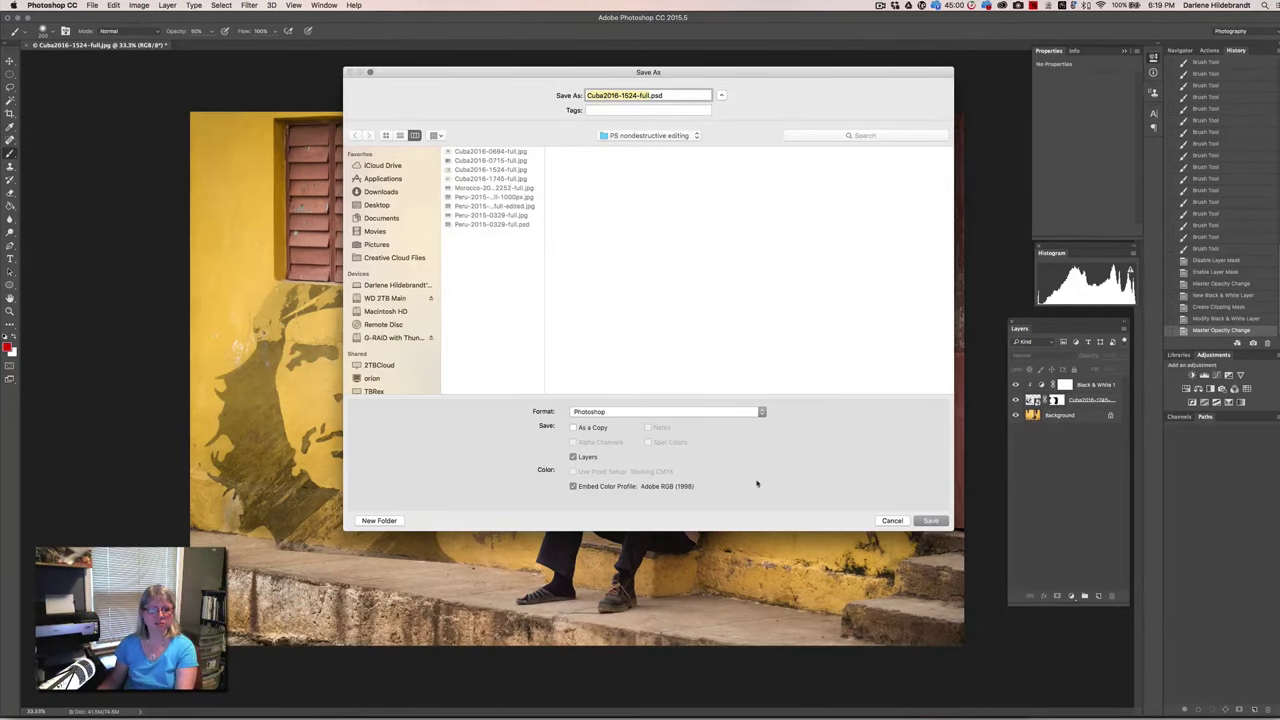
click(928, 520)
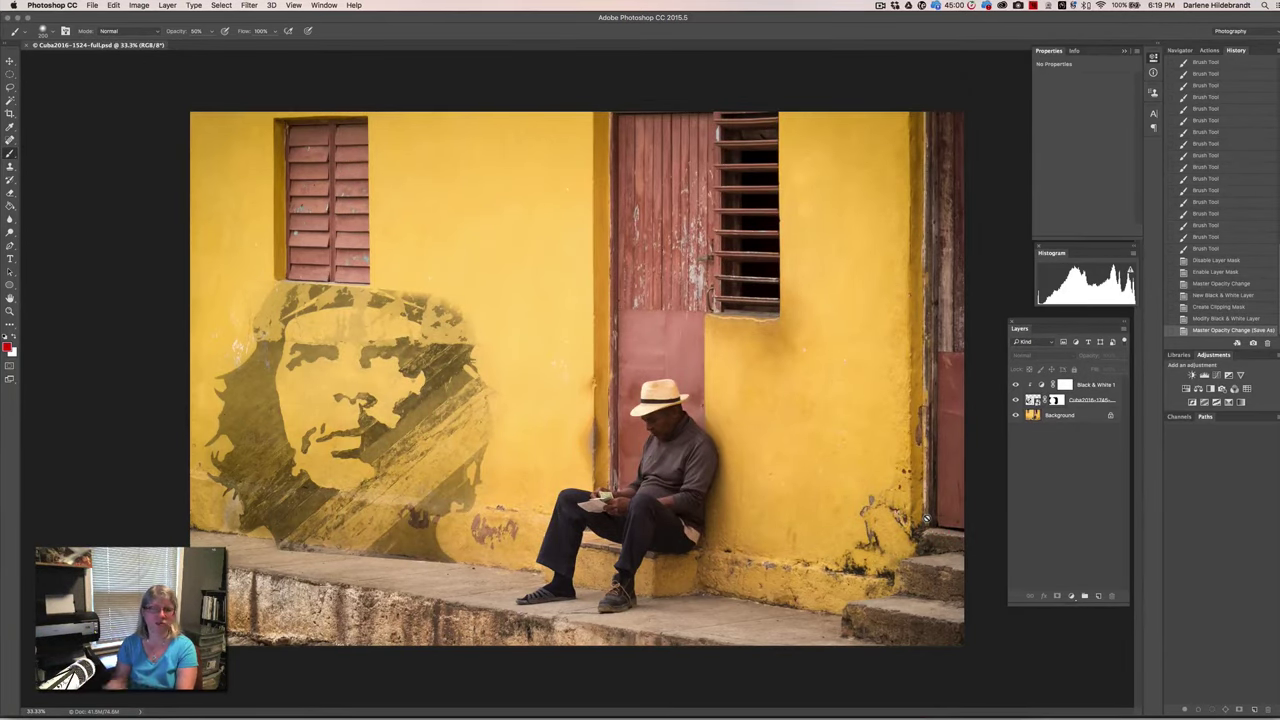
key(shift+super+s)
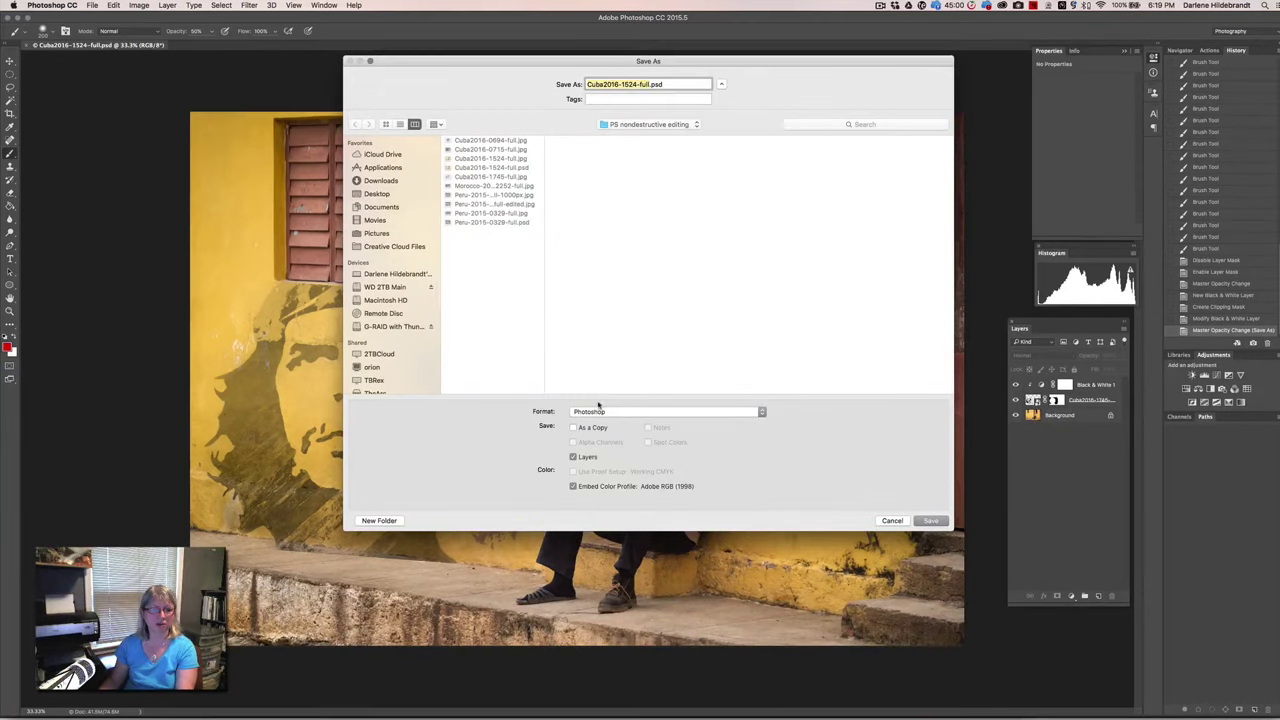
click(597, 411)
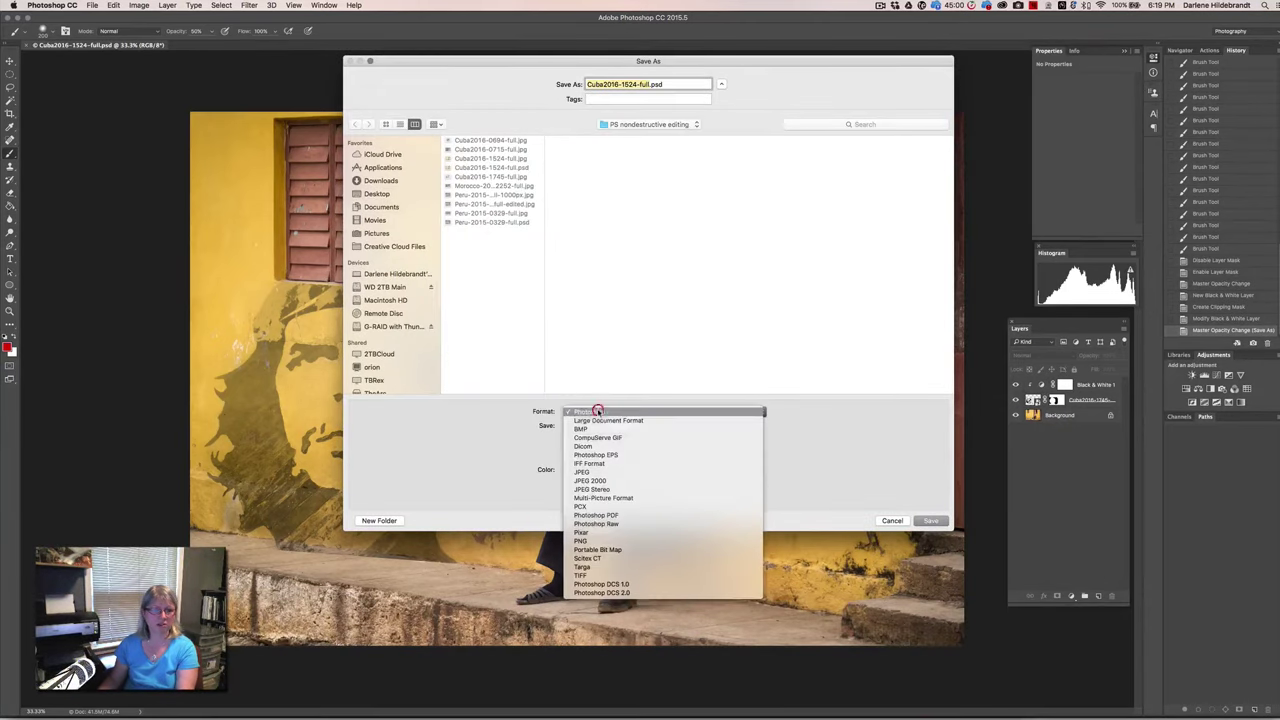
click(590, 472)
key(Right)
text(-edited)
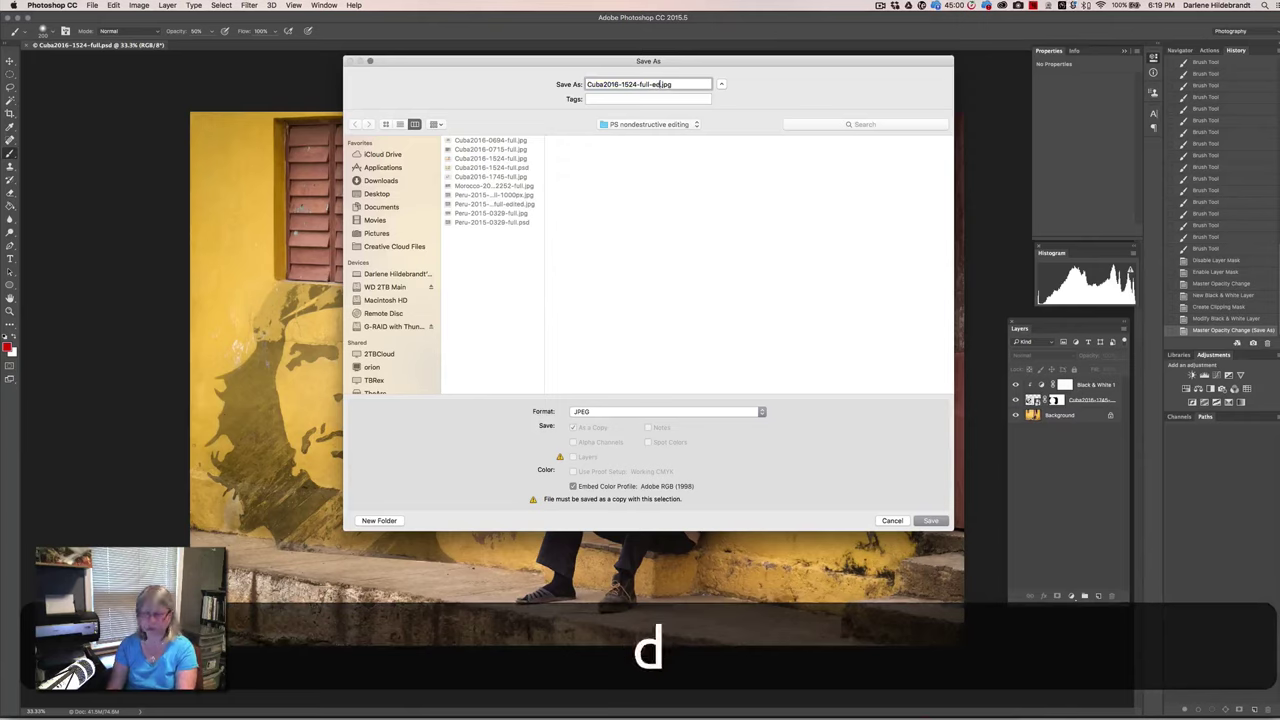
key(BackSpace)
text(t)
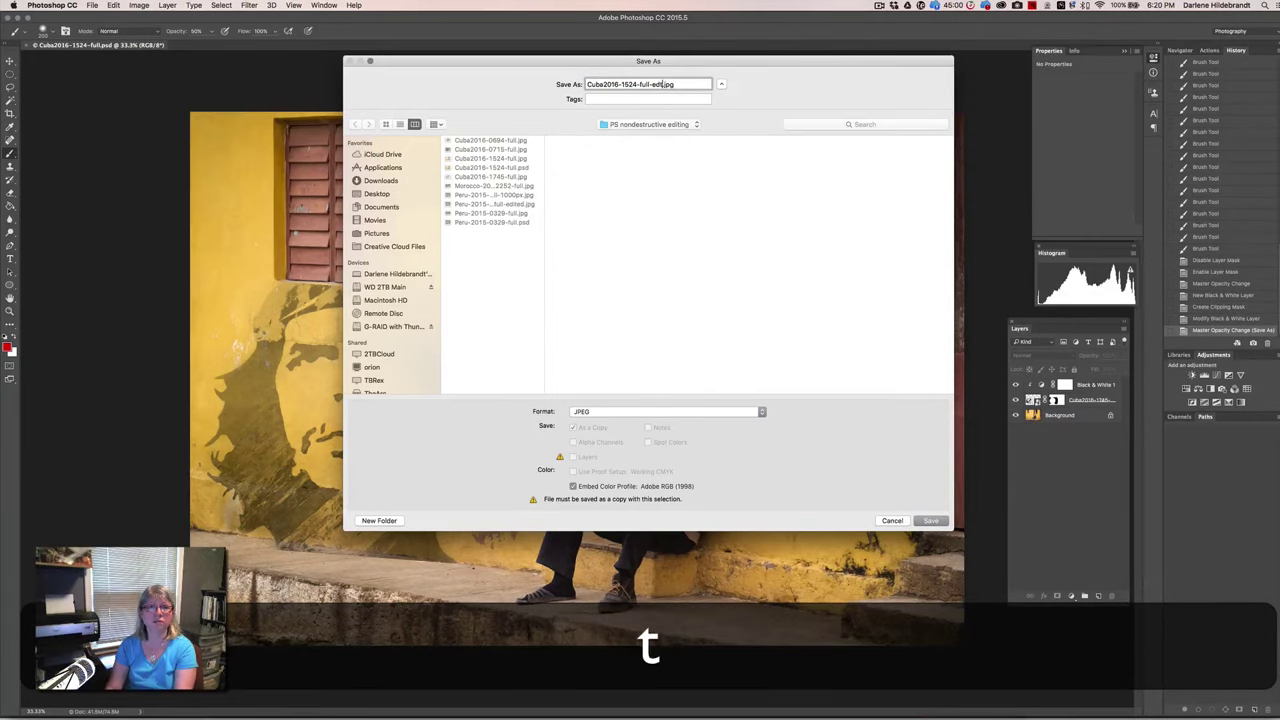
key(Return)
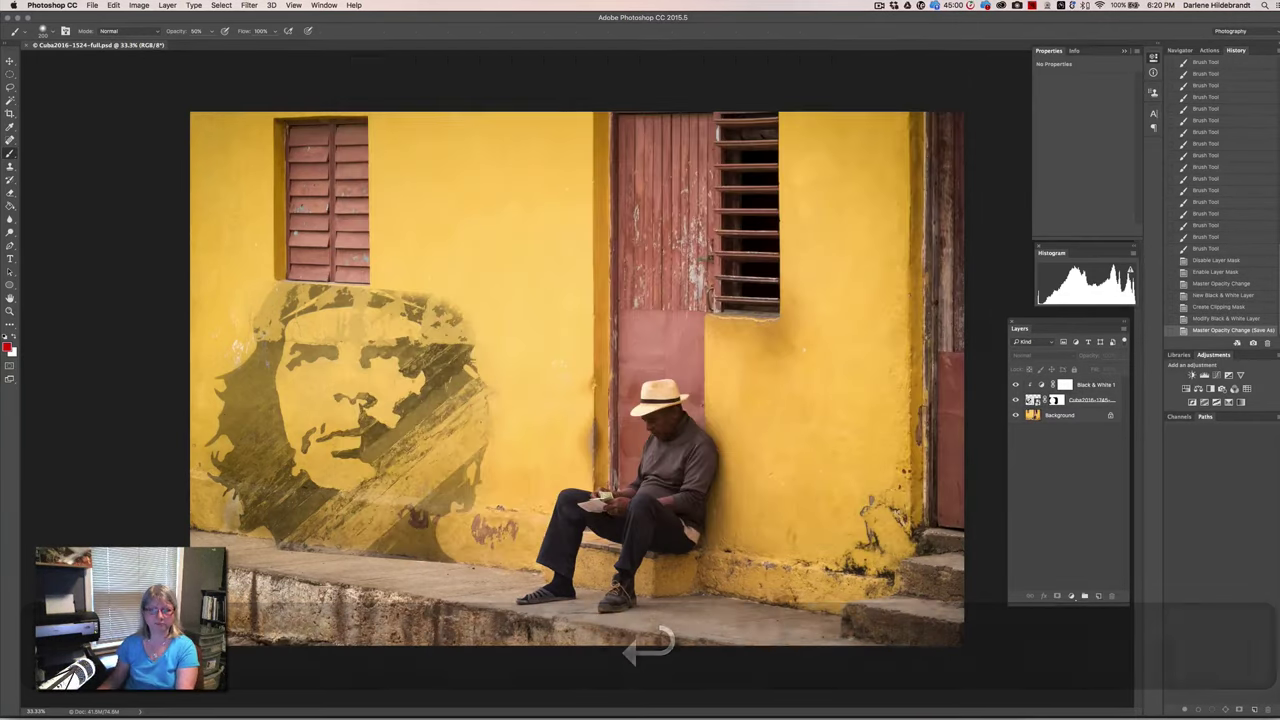
key(super+w)
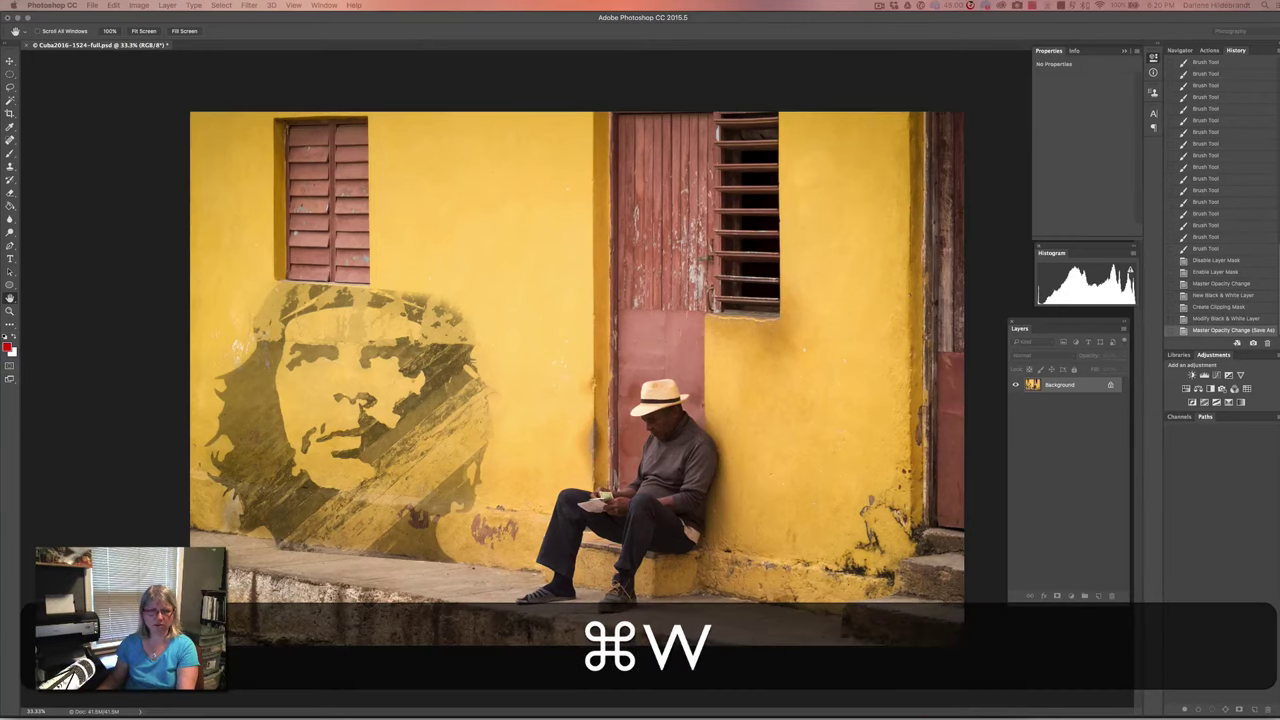
key(super+Return)
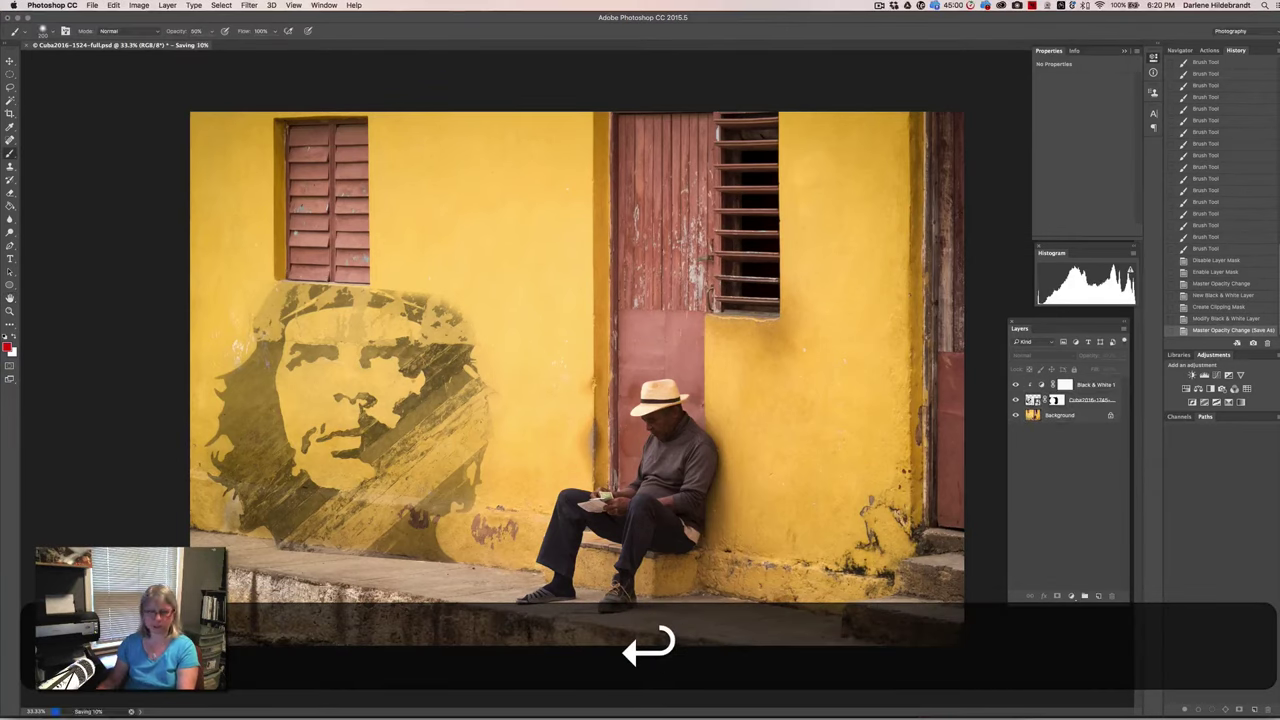
- Close the PSD without saving further changes and switch to Adobe Bridge
key(super+w)
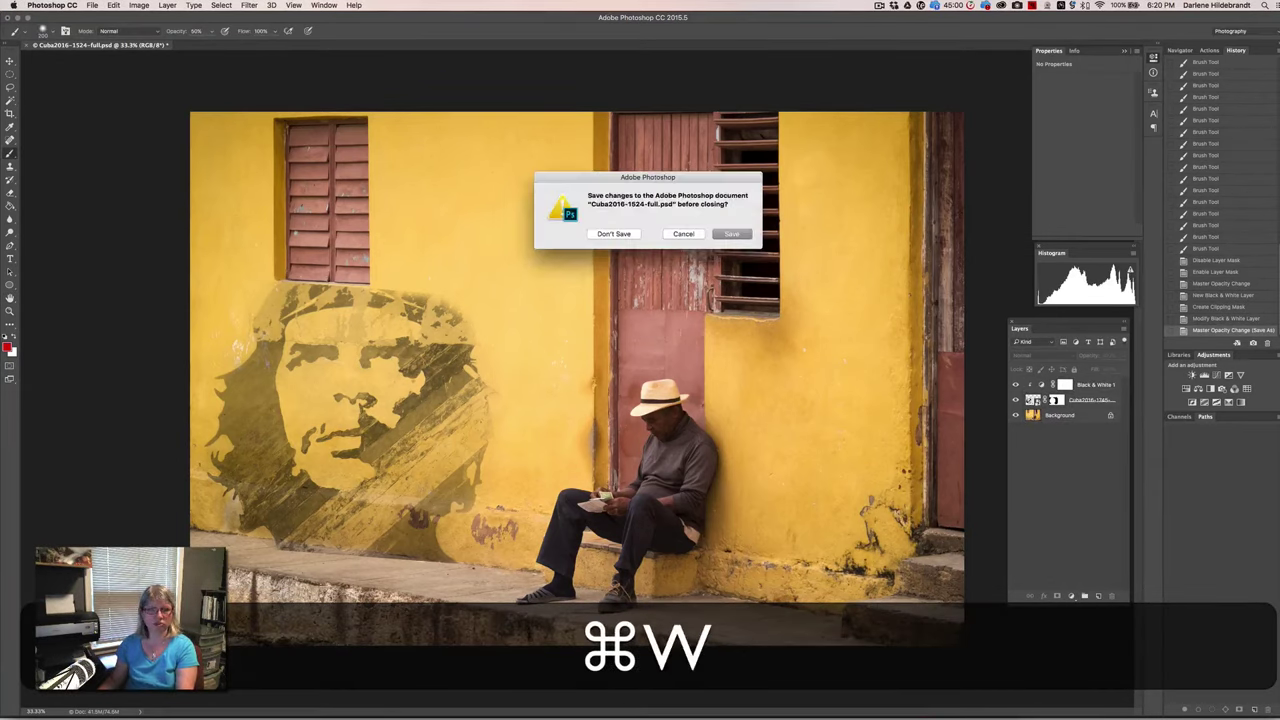
click(612, 233)
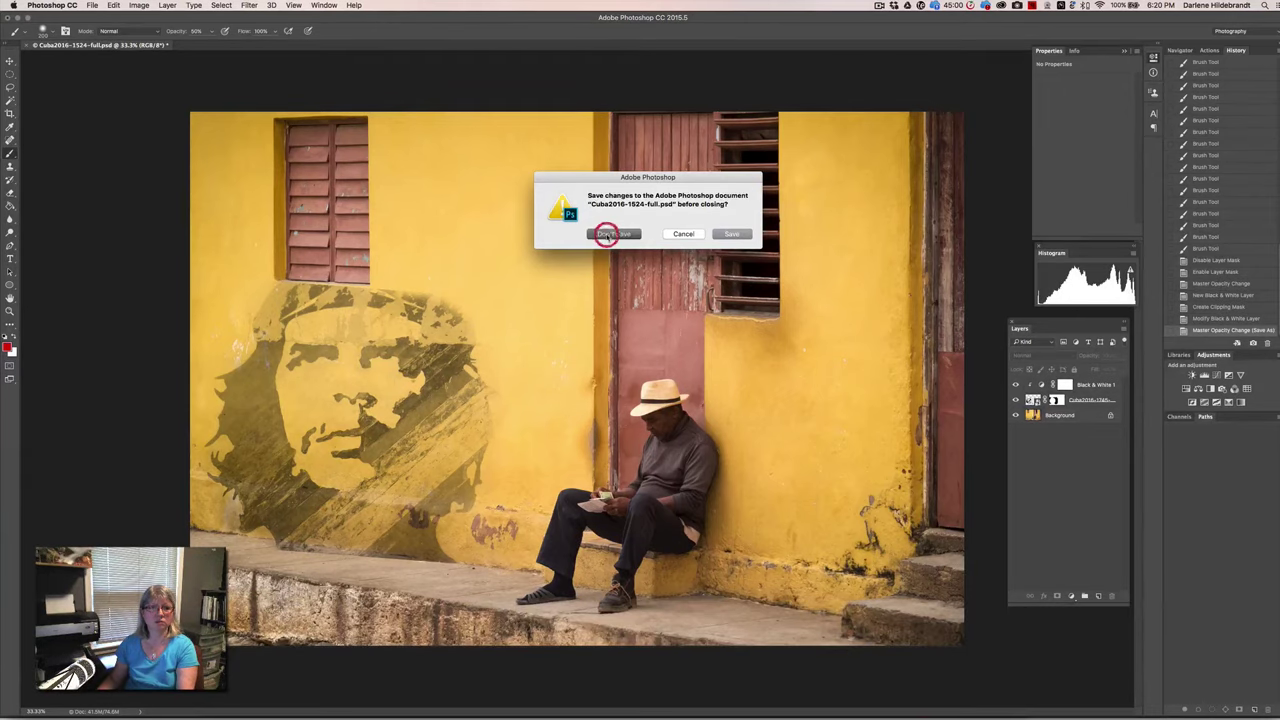
key(super+Tab)
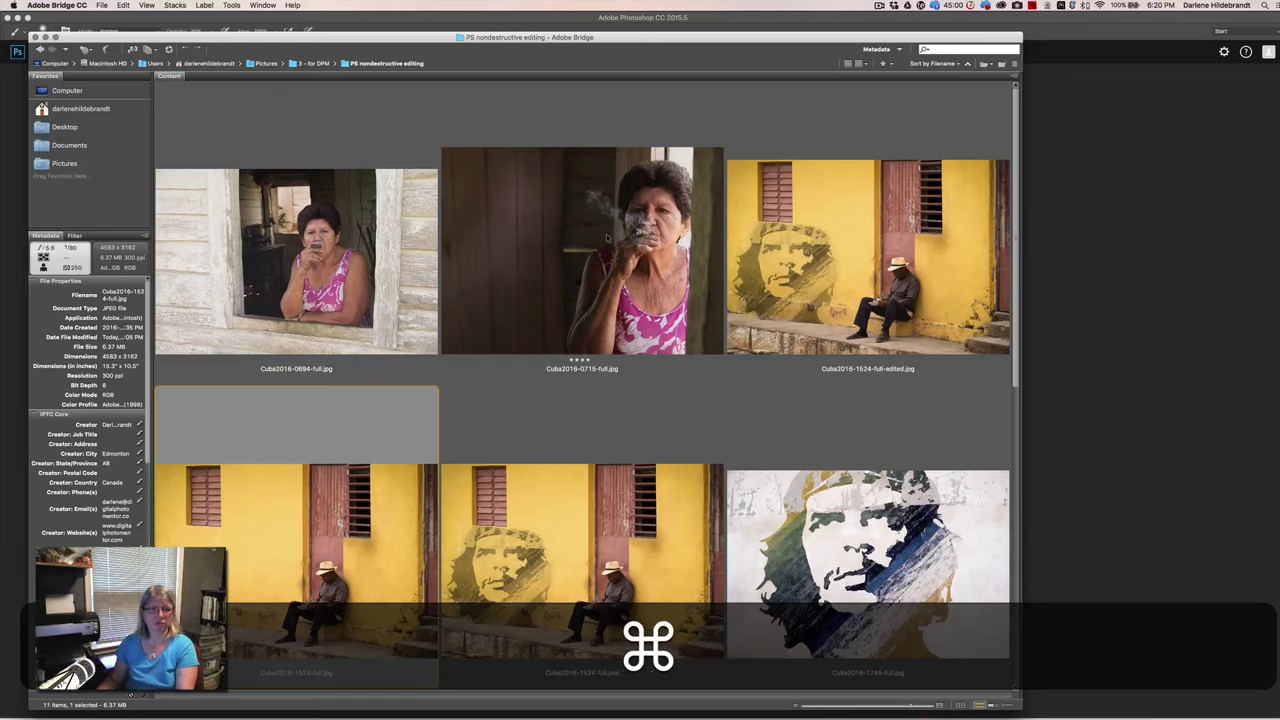
- Preview the original Cuba2016-1524-full.jpg at full screen and select Cuba2016-1524-full-edited.jpg for comparison
scroll(607, 238, down, 5)
scroll(607, 238, up, 5)
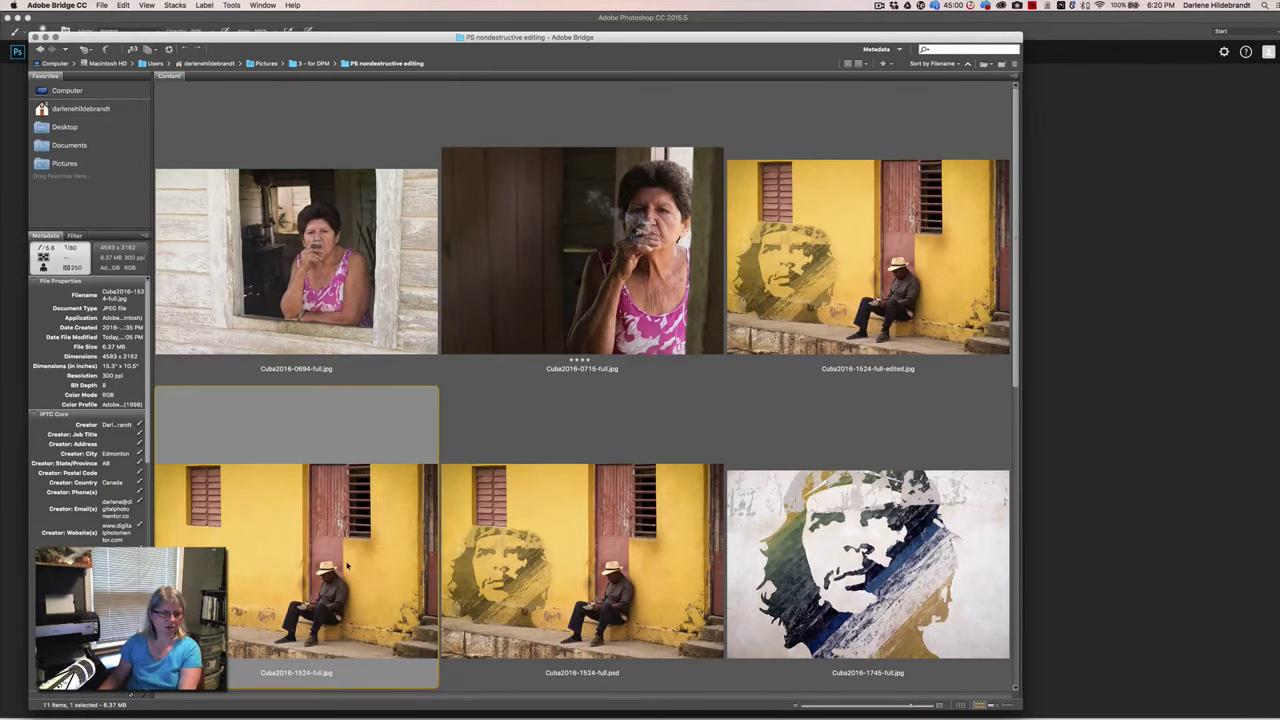
click(349, 516)
key(space)
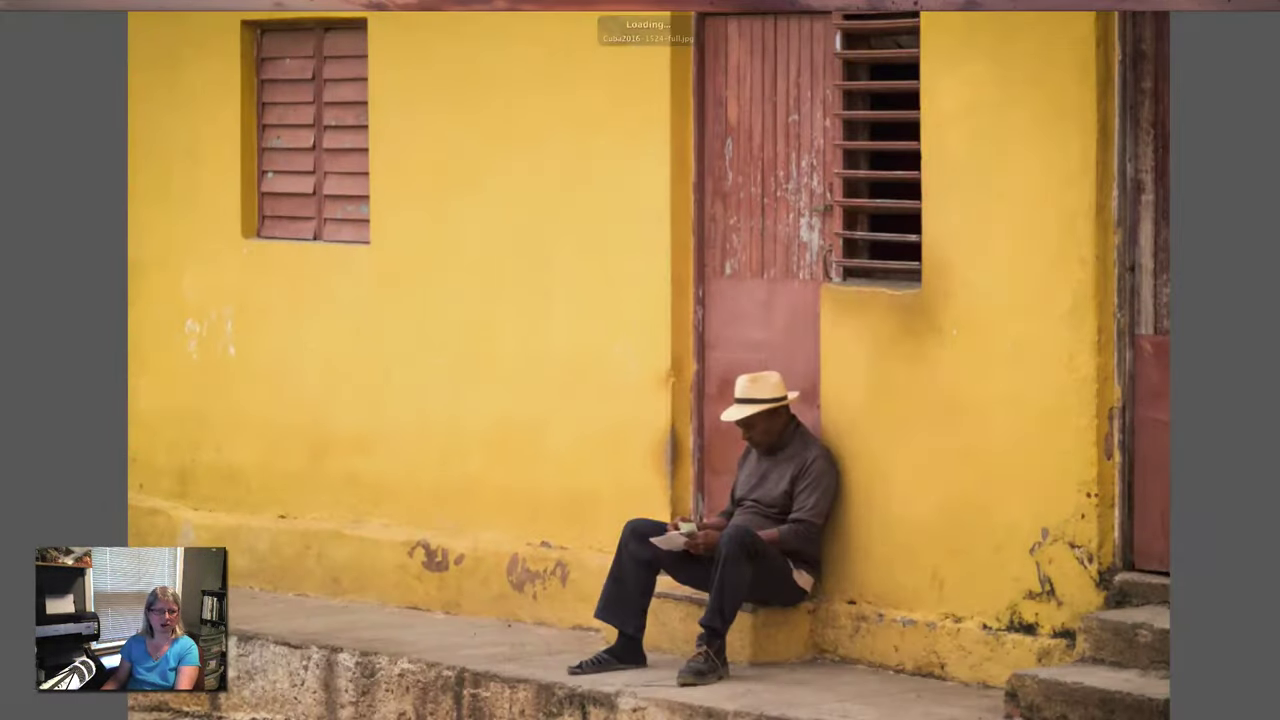
key(space)
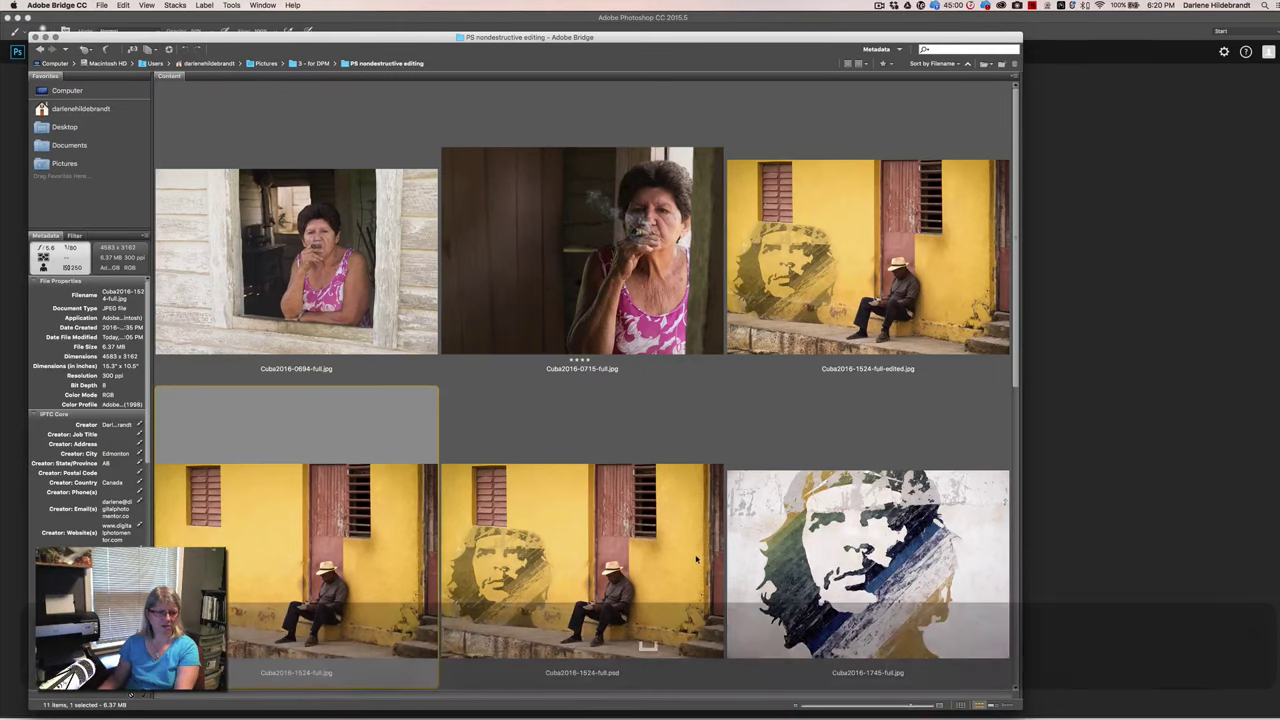
click(806, 313)
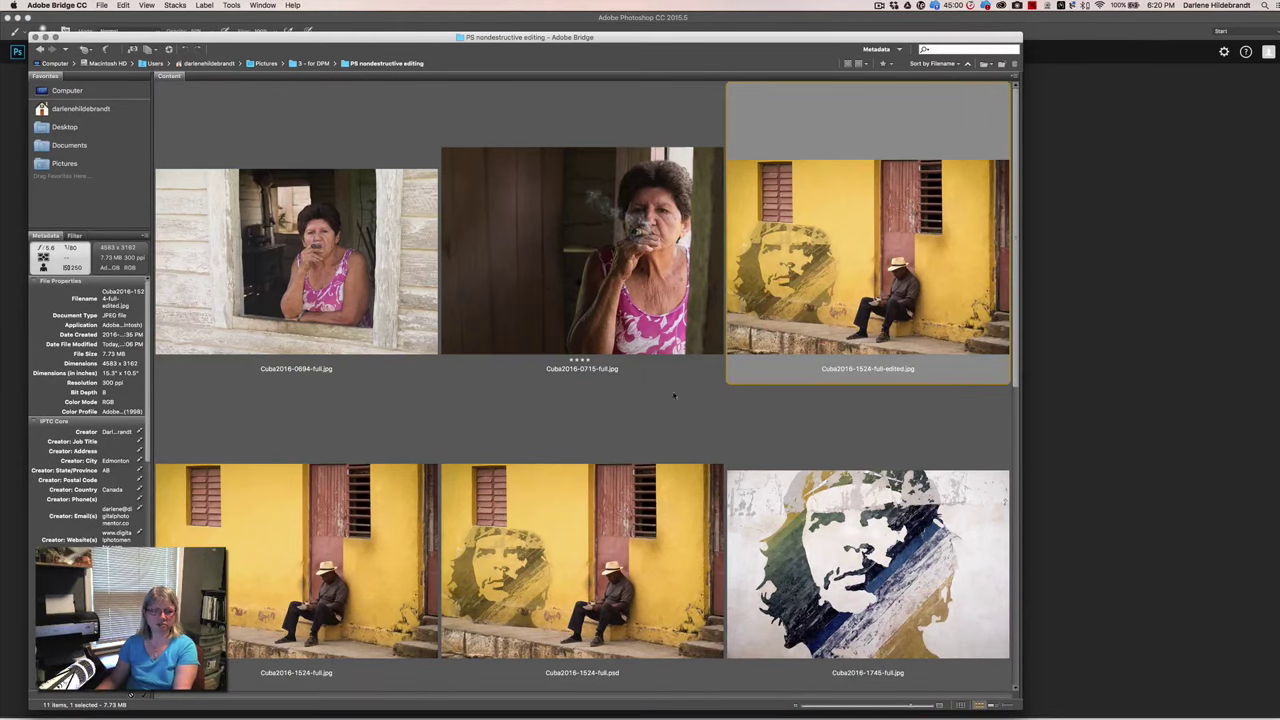
- Reopen Cuba2016-1524-full.psd in Photoshop and decline creating a new library from the document
click(663, 512)
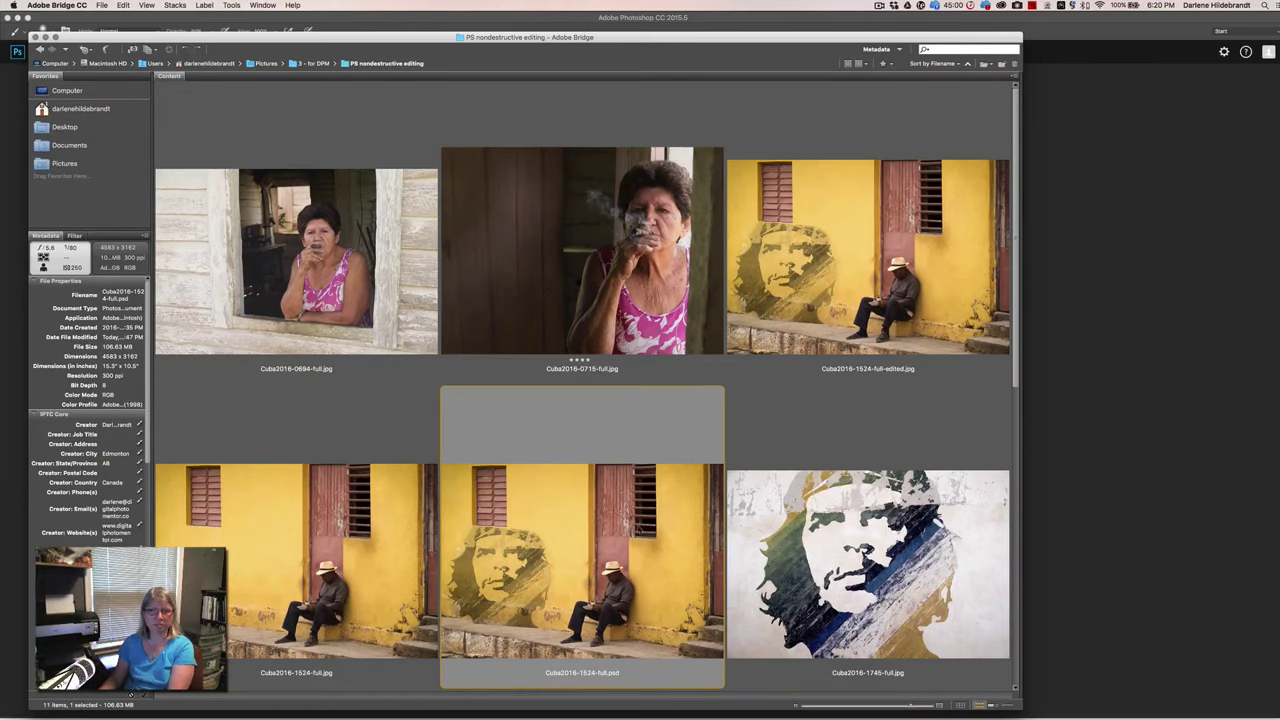
drag(622, 536, 1063, 300)
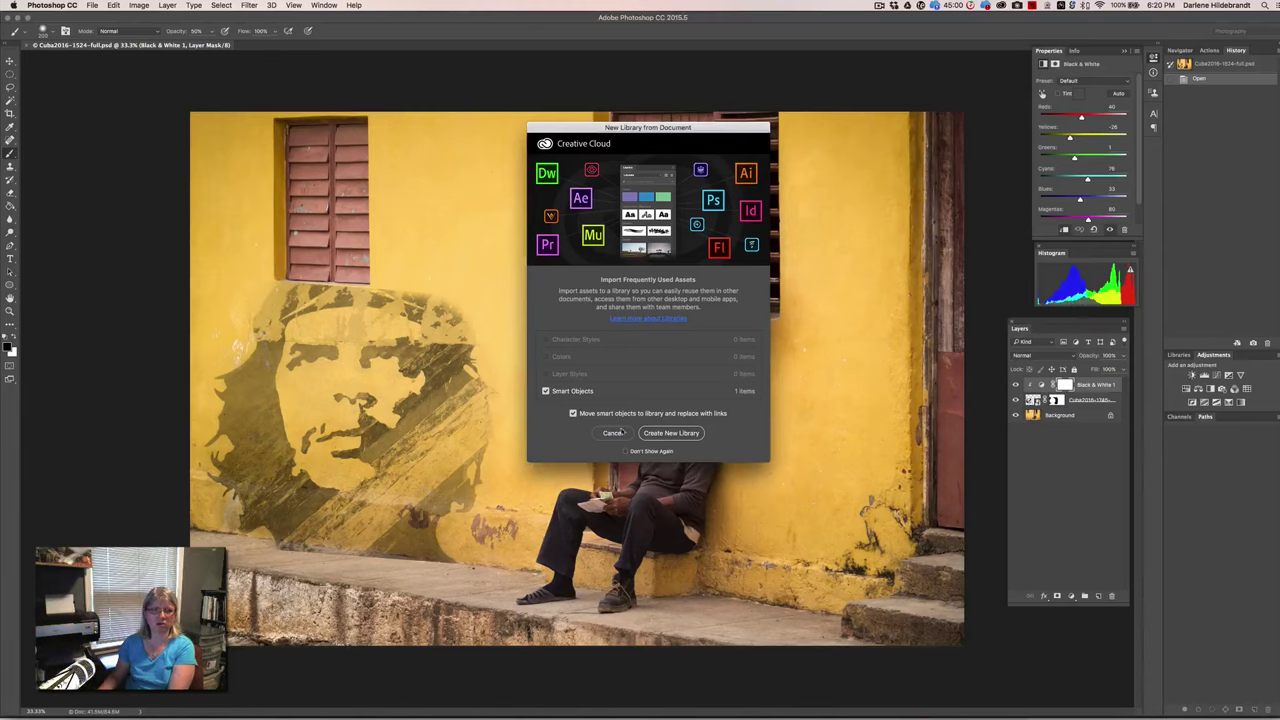
click(612, 432)
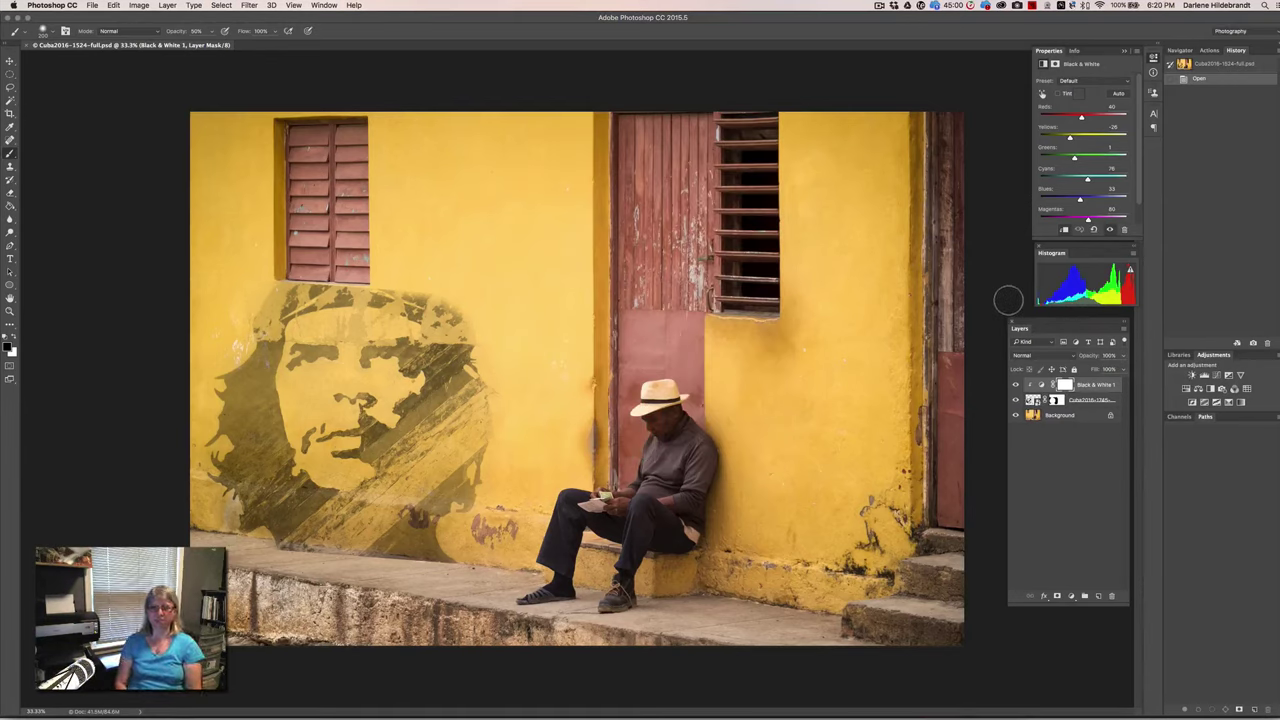